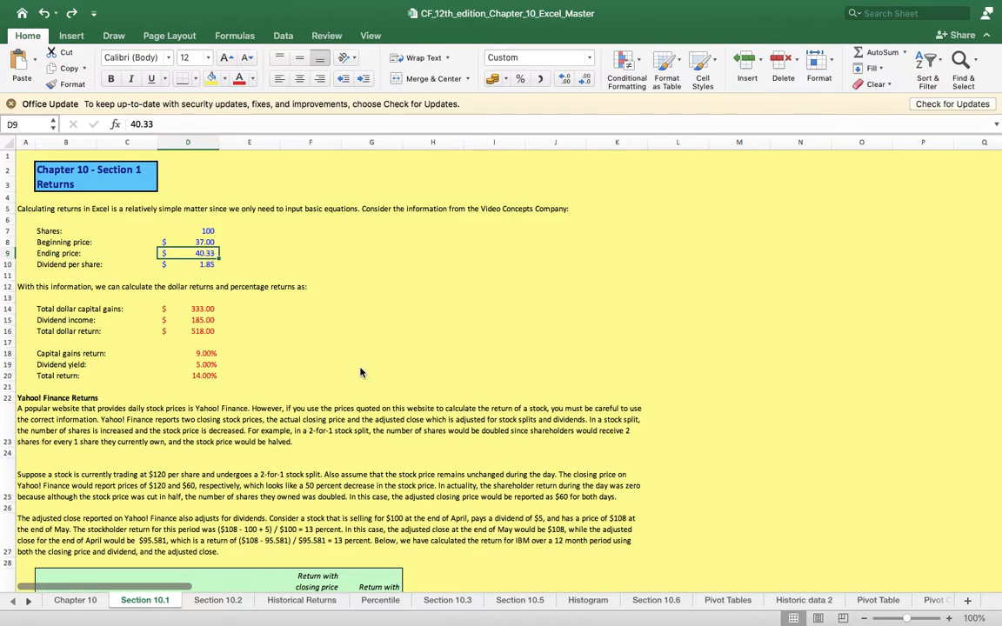
Review the shares, beginning price, ending price and dividend per share inputs in cells D7 to D10
key(Up)
key(Up)
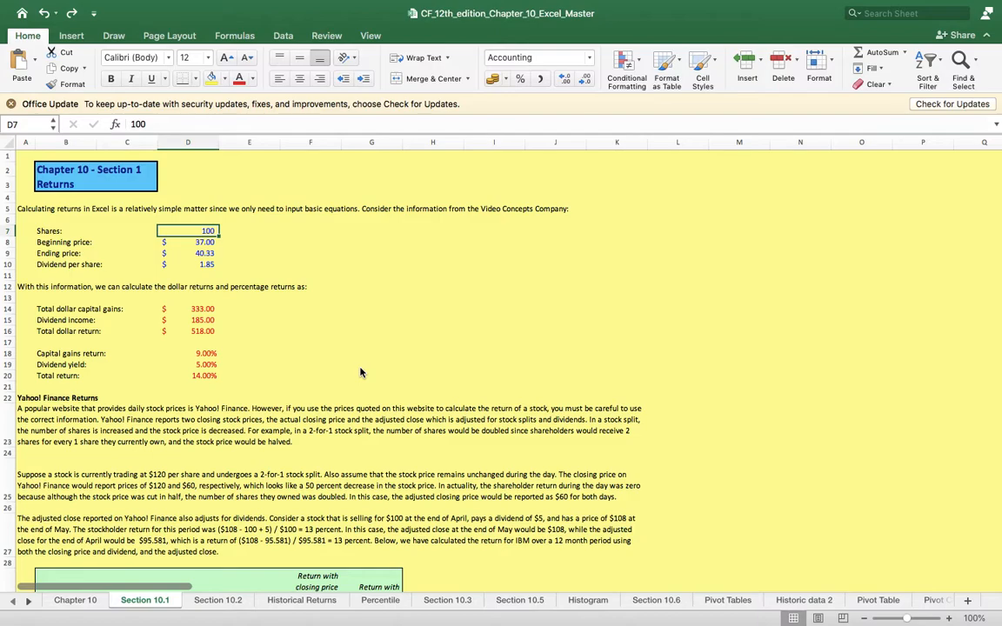
key(Down)
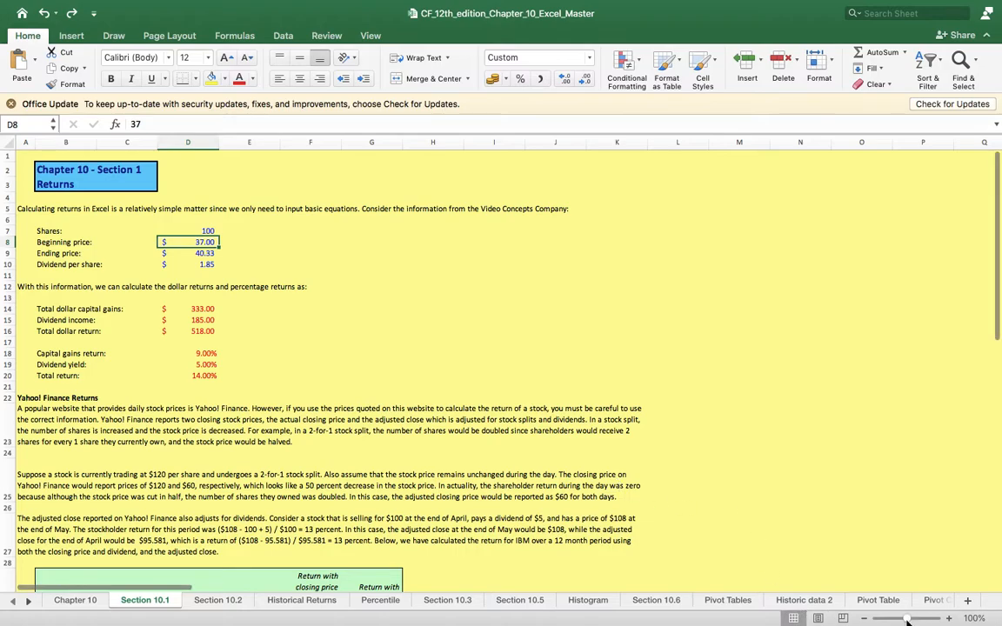
drag(907, 620, 913, 620)
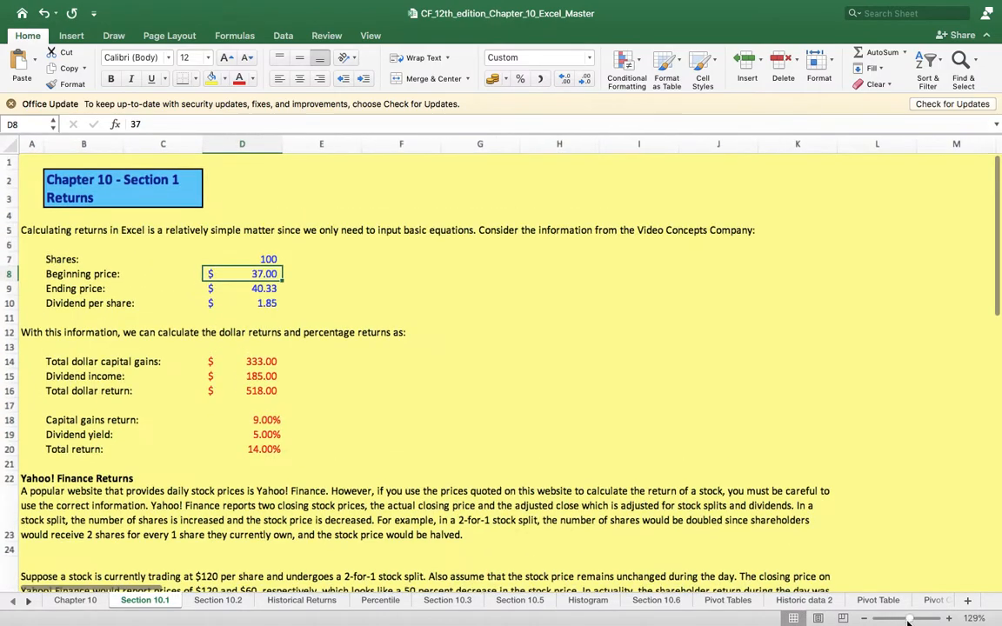
key(Down)
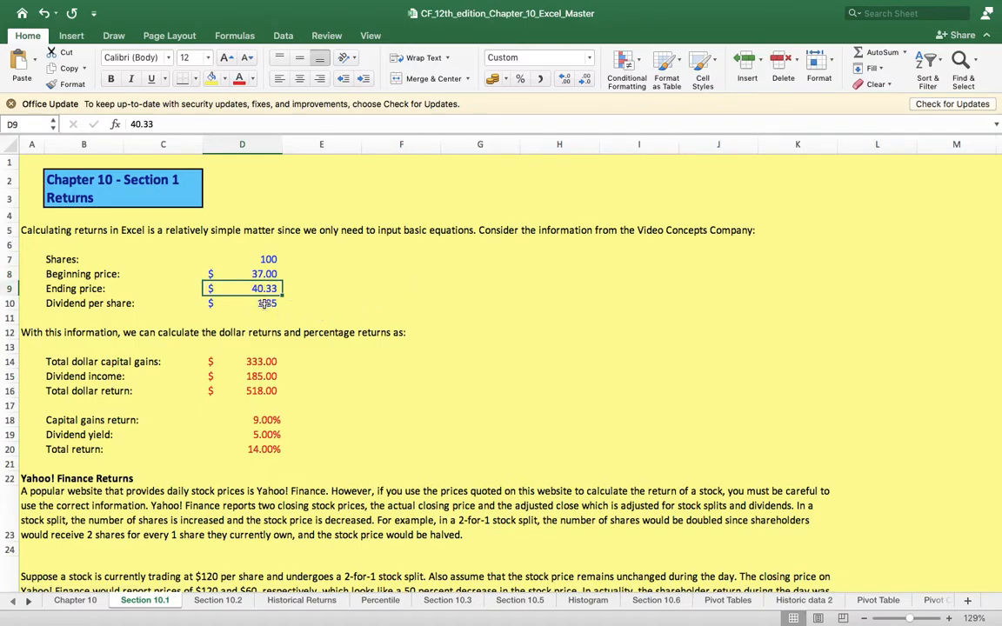
click(268, 305)
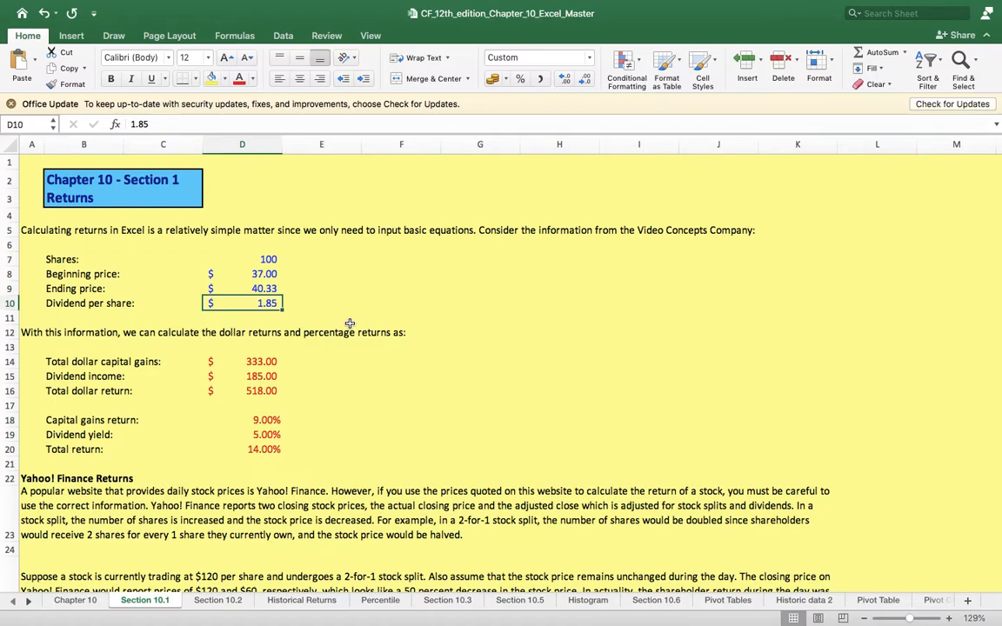
Clear the existing dollar and percentage return formulas from cells D14:D20
click(262, 364)
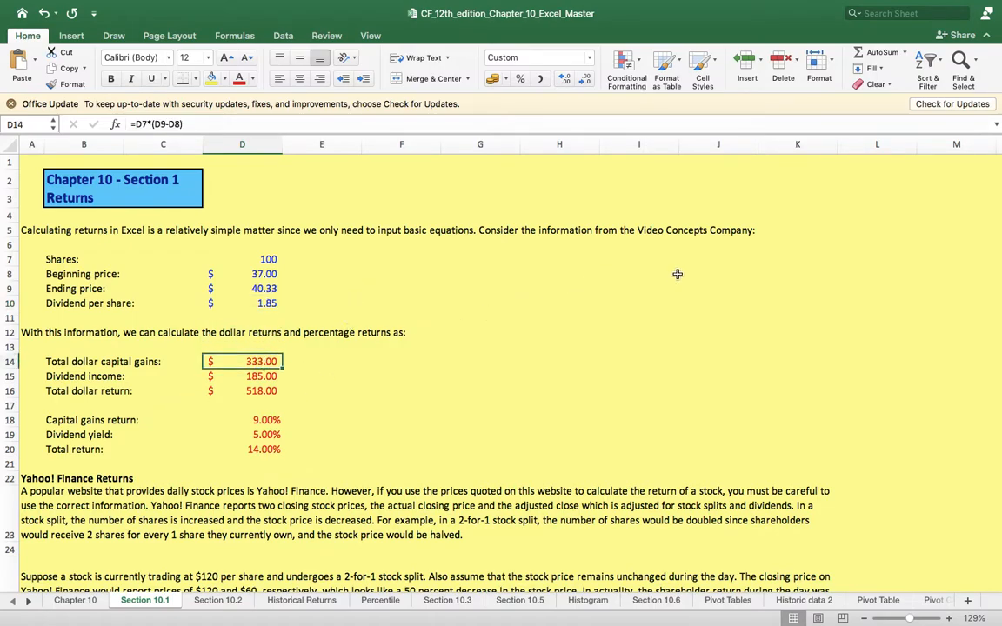
key(shift+Down)
key(shift+Down)
key(shift+Down)
key(shift+Down)
key(shift+Down)
key(shift+Down)
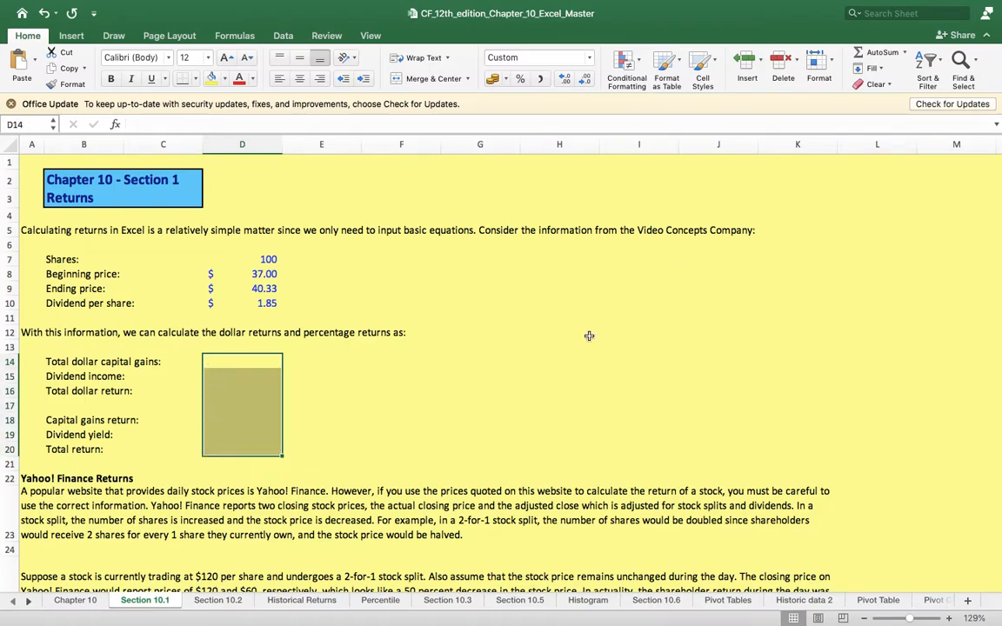
Calculate the total dollar capital gains in D14 with the formula =D7*(D9-D8)
click(248, 359)
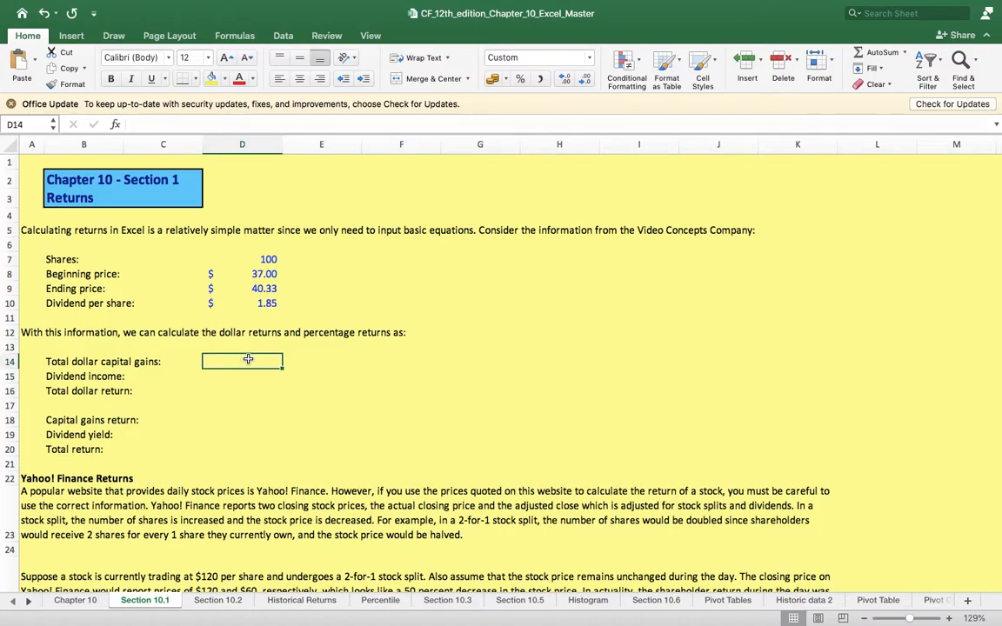
text(=)
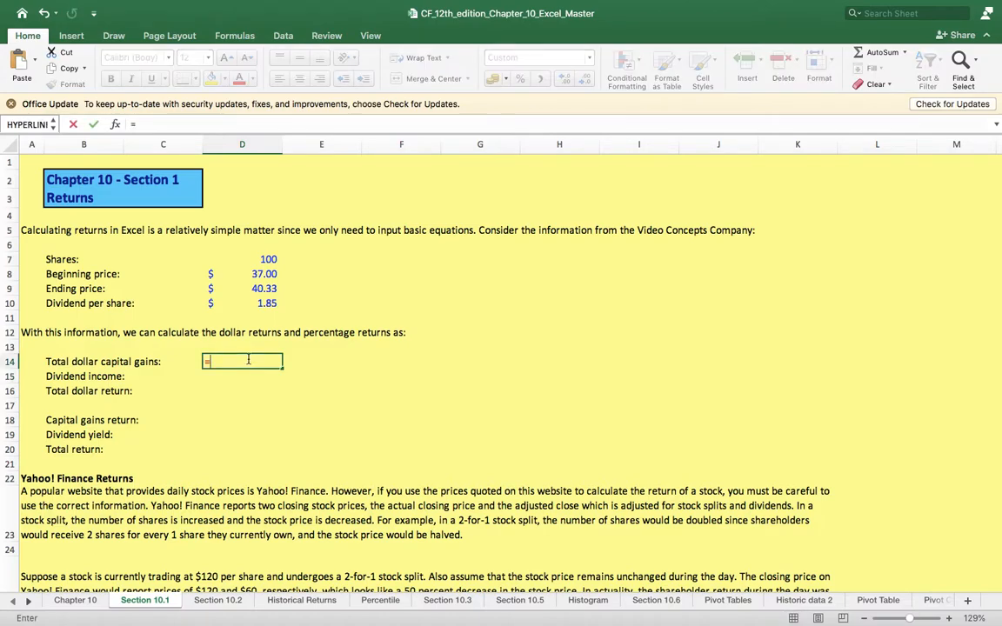
click(234, 258)
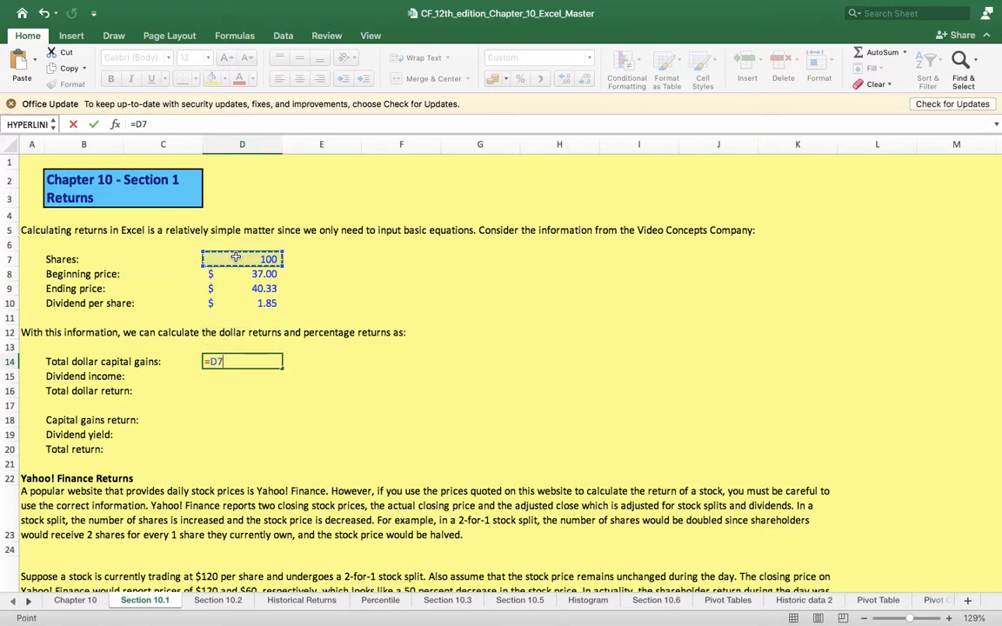
text(*()
click(264, 291)
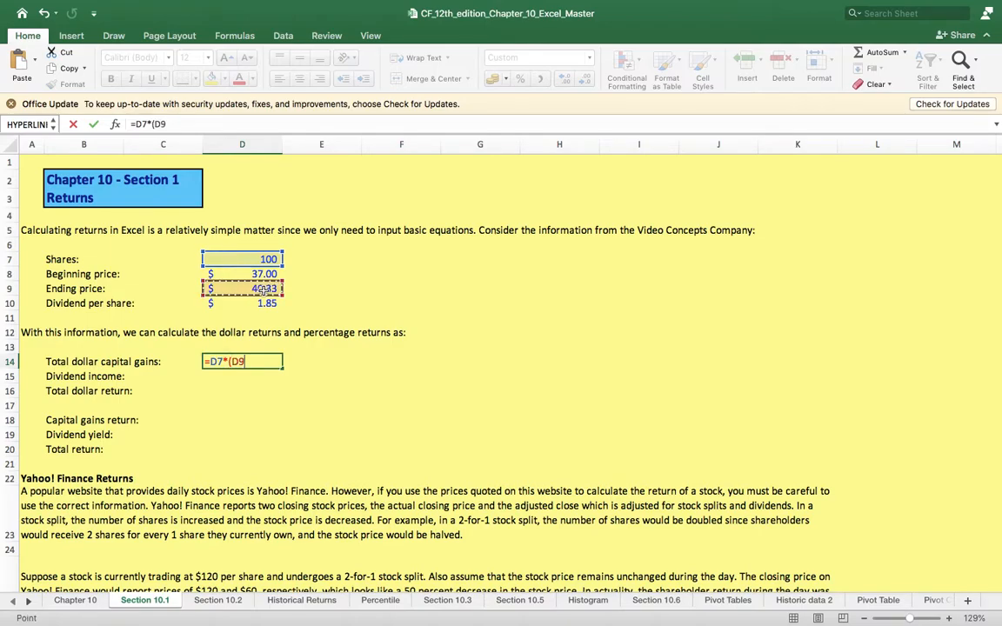
text(-)
click(259, 274)
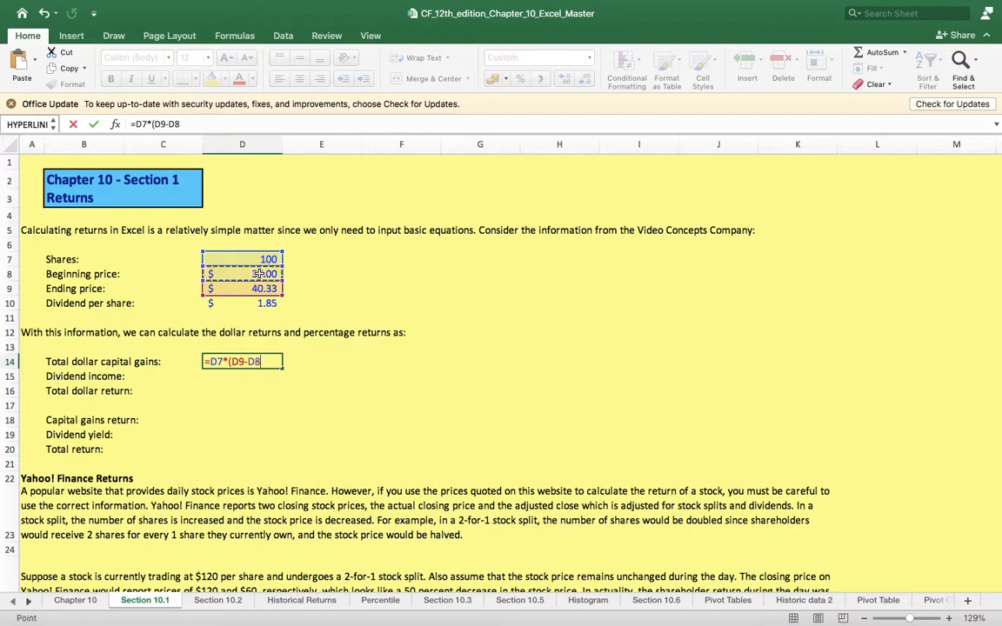
text())
key(Return)
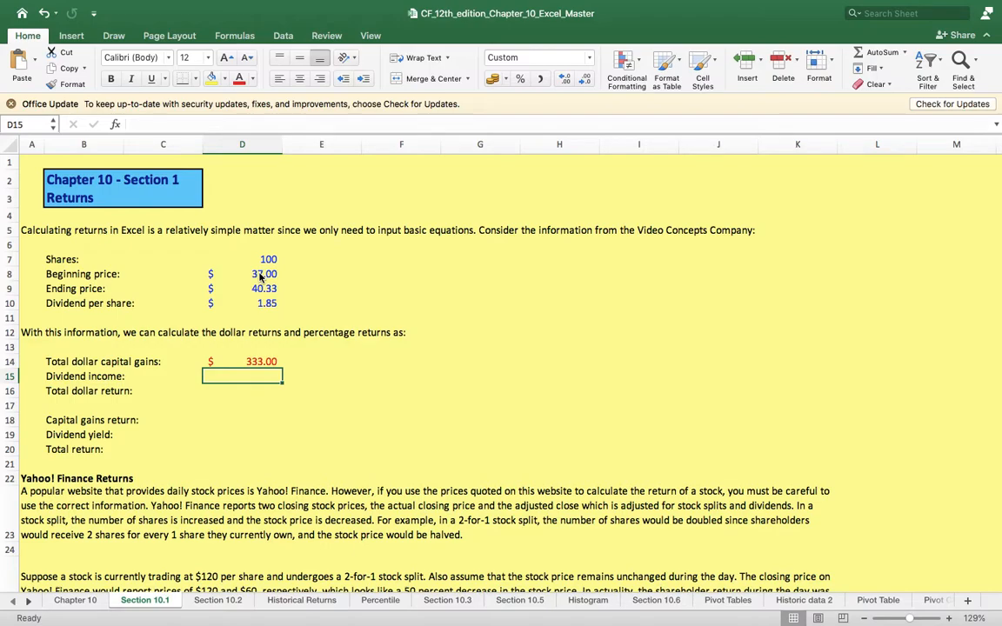
Calculate the dividend income in D15 by multiplying dividend per share by shares, =D10*D7
text(=)
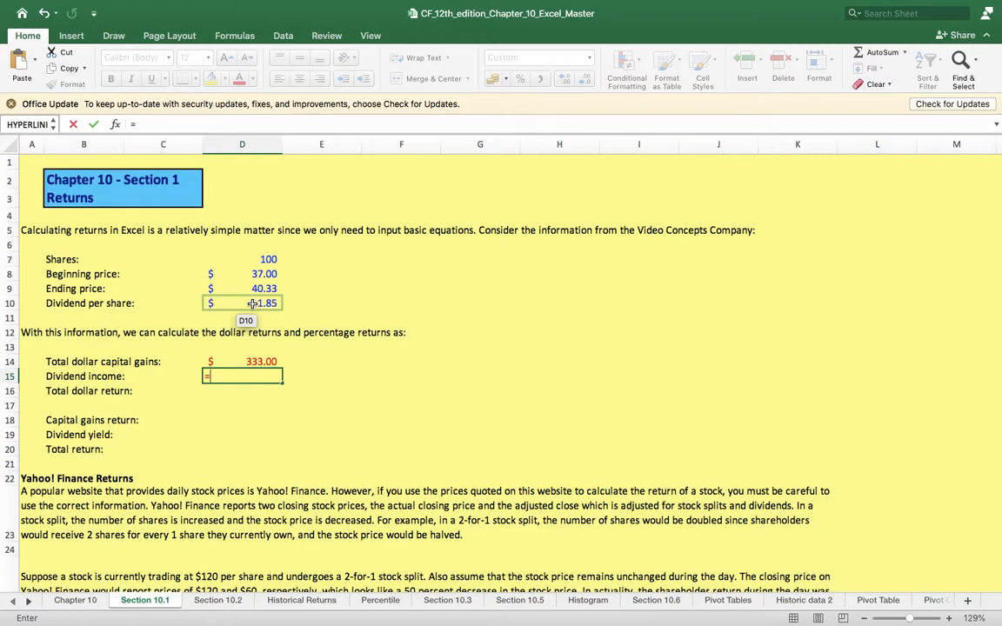
click(253, 303)
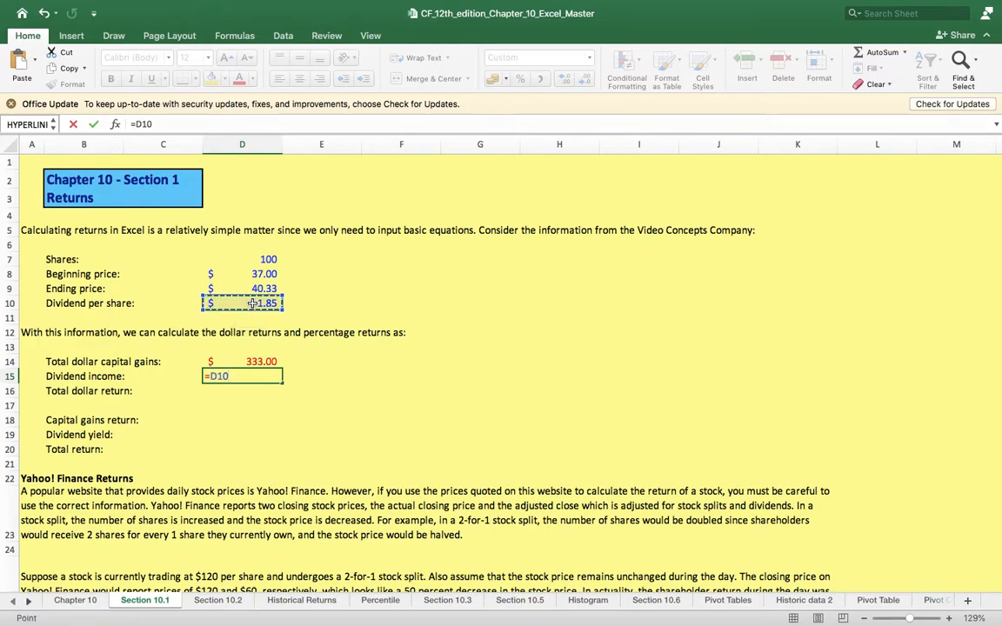
text(*)
click(252, 260)
key(Return)
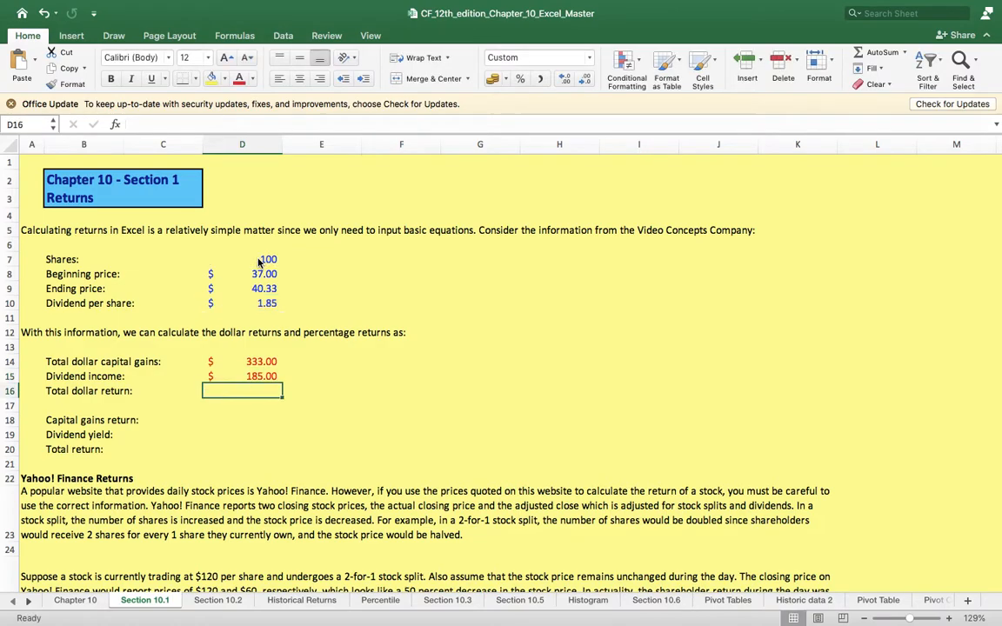
Calculate the total dollar return in D16 as capital gains plus dividend income, =D14+D15
text(=)
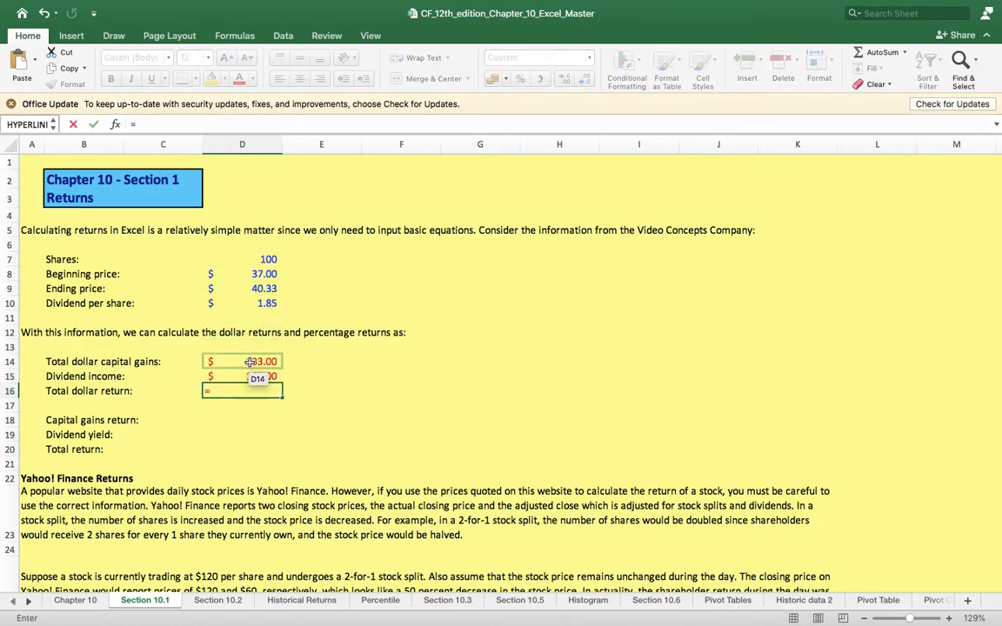
click(251, 362)
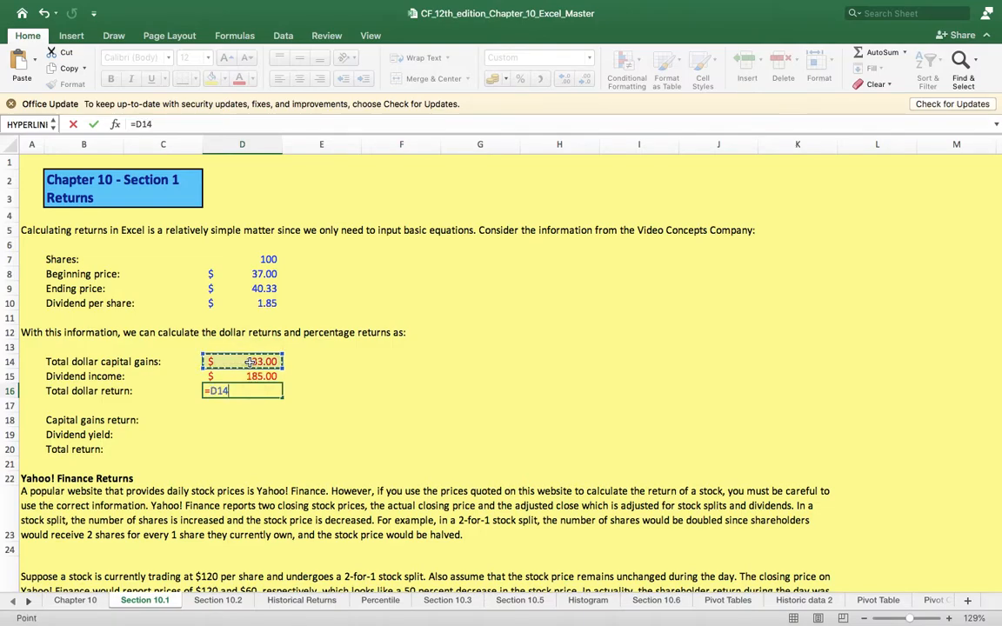
text(+)
click(258, 376)
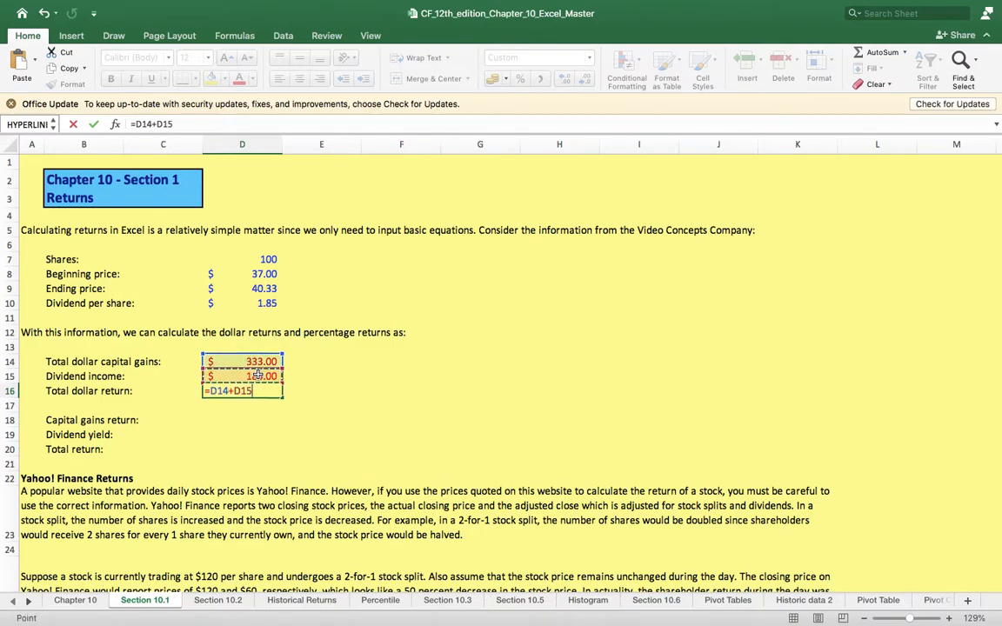
key(Return)
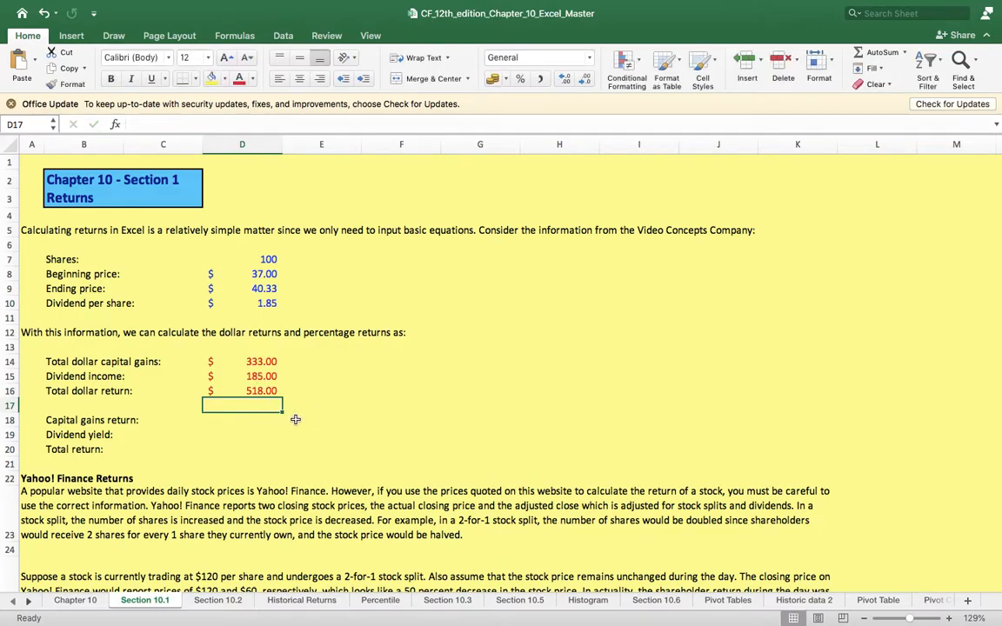
Calculate the capital gains return in D18 with the formula =(D9-D8)/D8
click(241, 423)
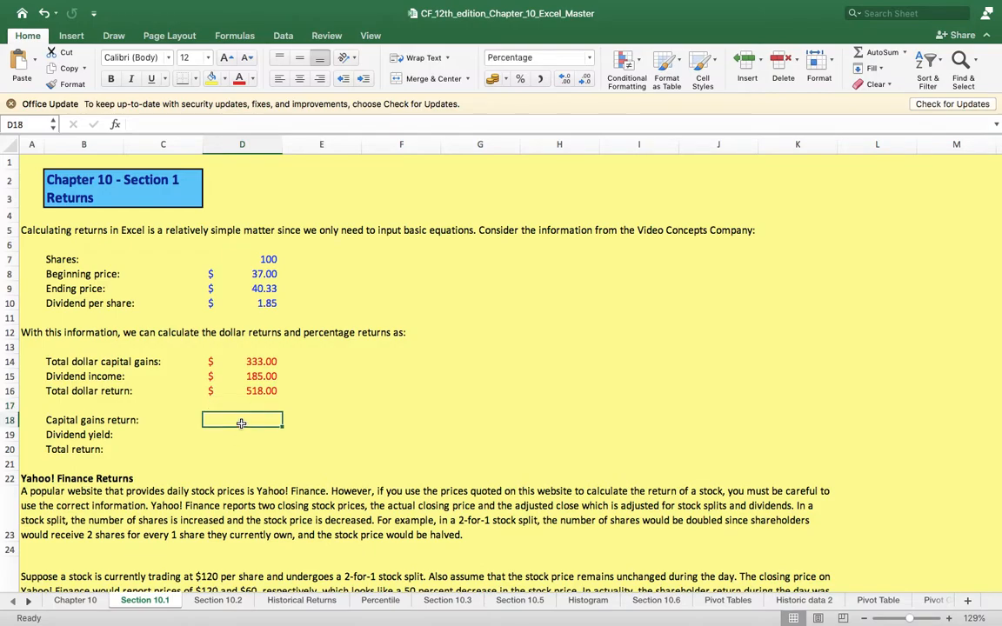
text(=()
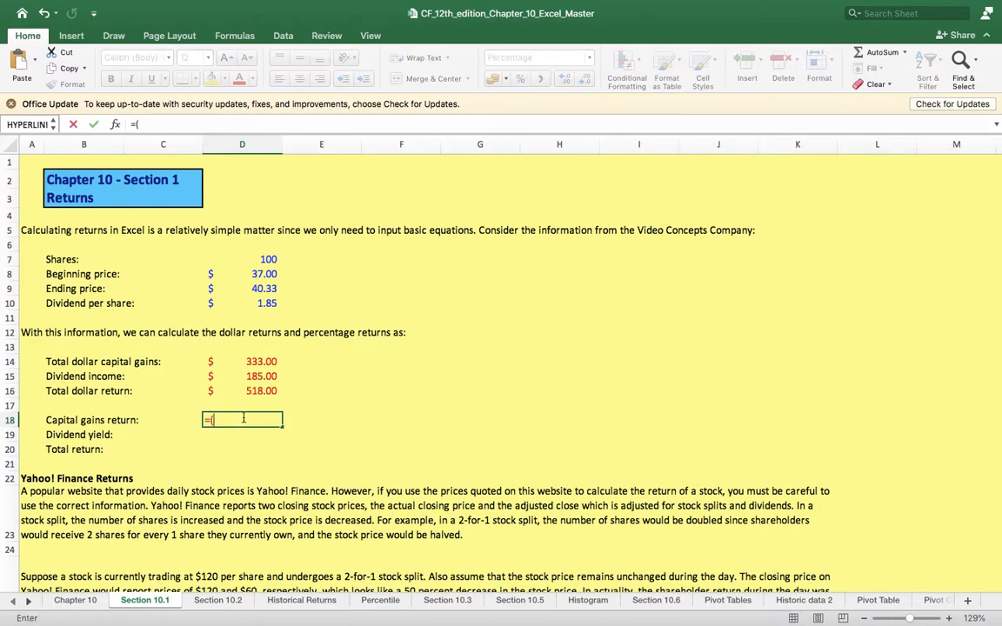
click(271, 288)
text(-)
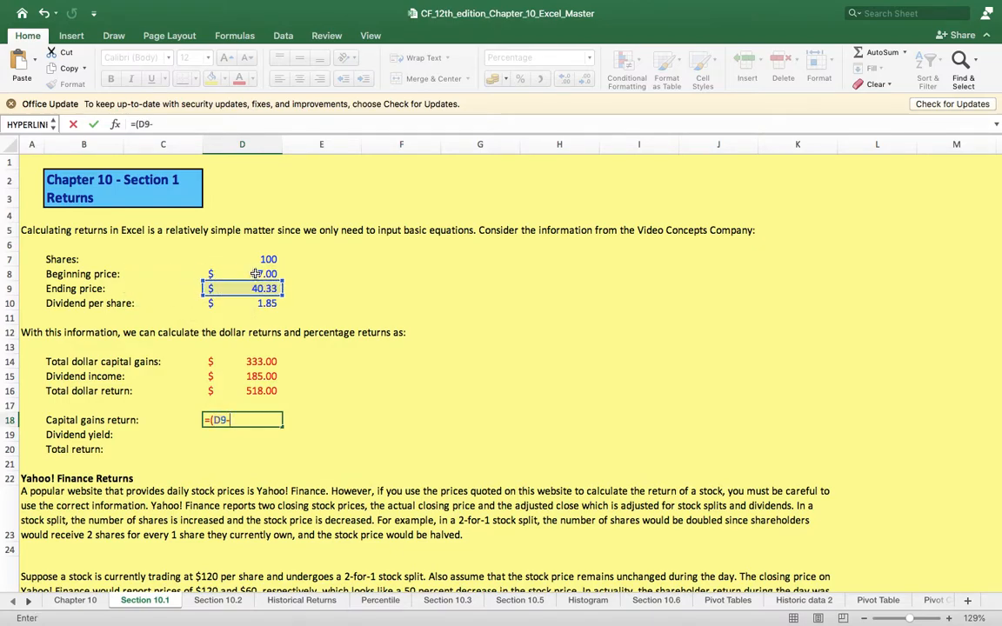
click(257, 274)
text()/)
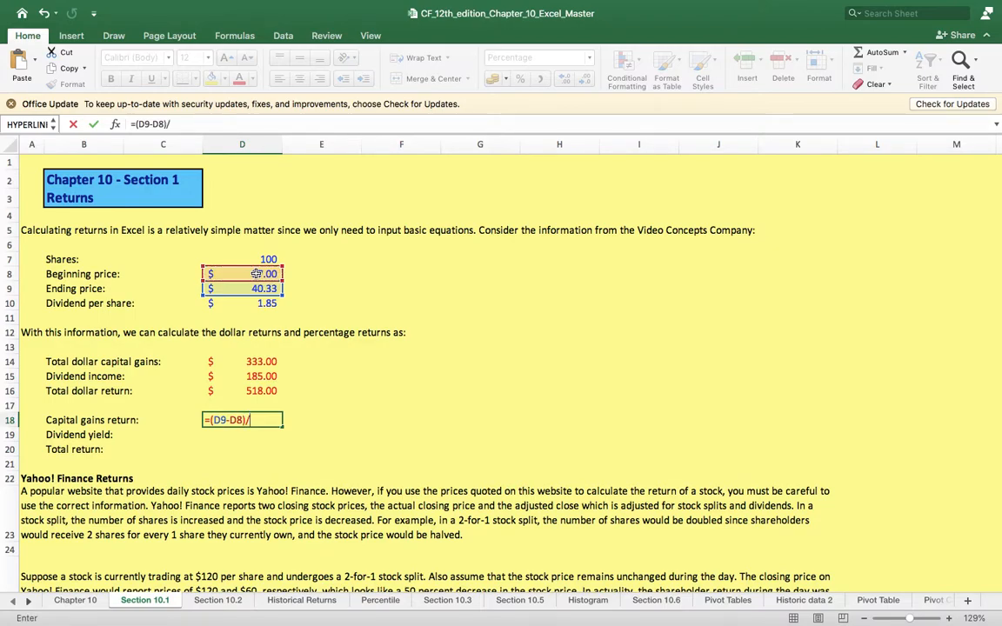
click(256, 274)
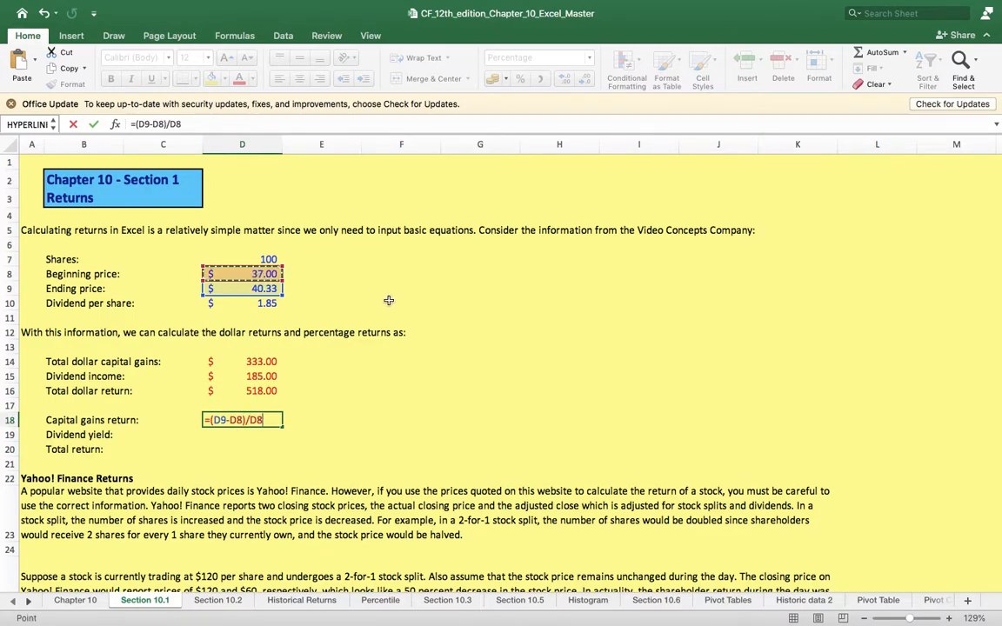
key(Return)
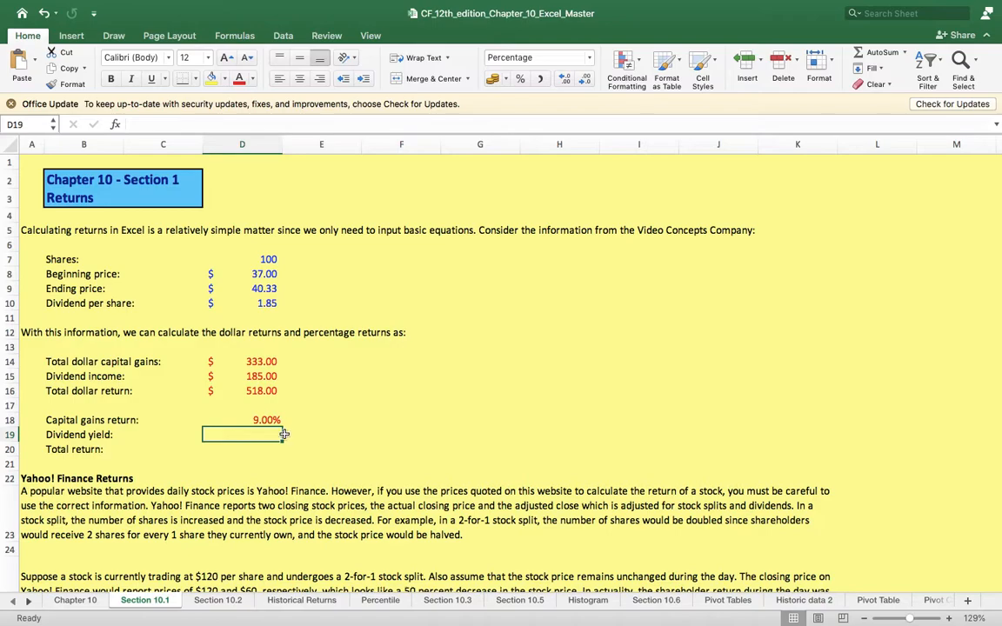
Calculate the dividend yield in D19 by dividing dividend per share by the beginning price, =D10/D8
text(=)
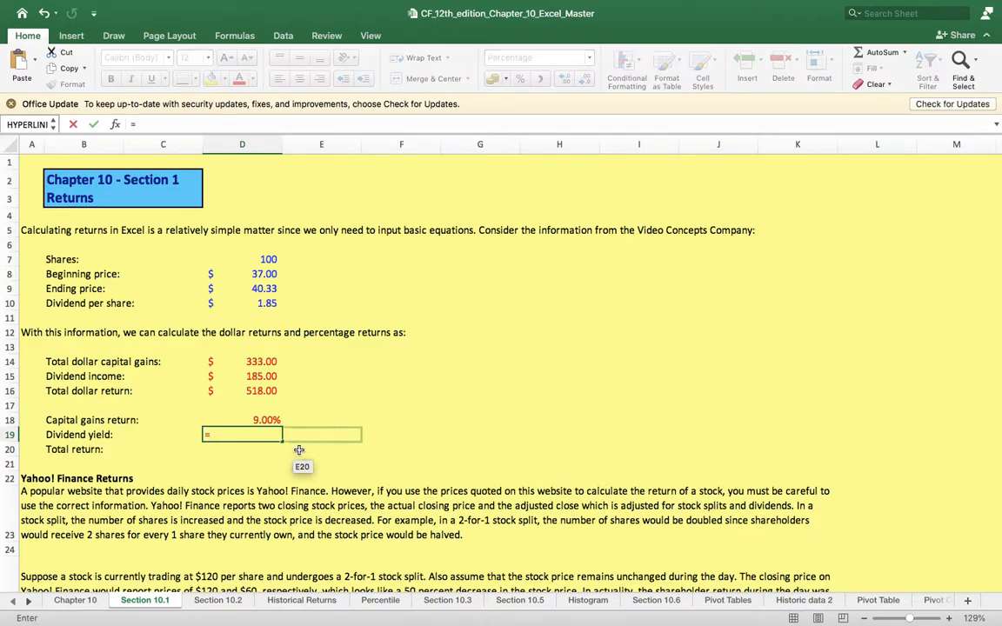
click(258, 304)
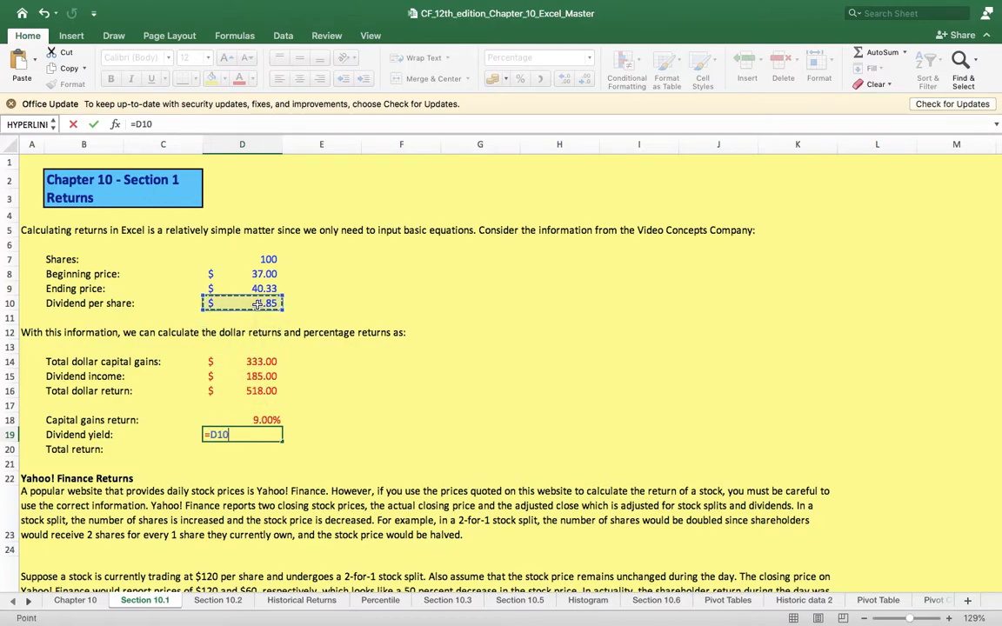
text(/)
click(271, 274)
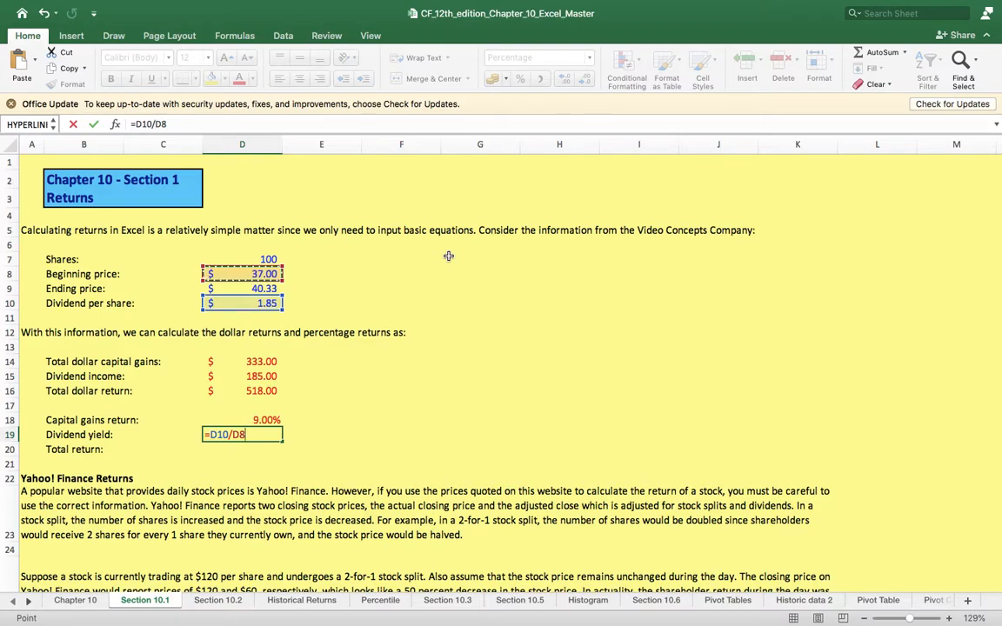
key(Return)
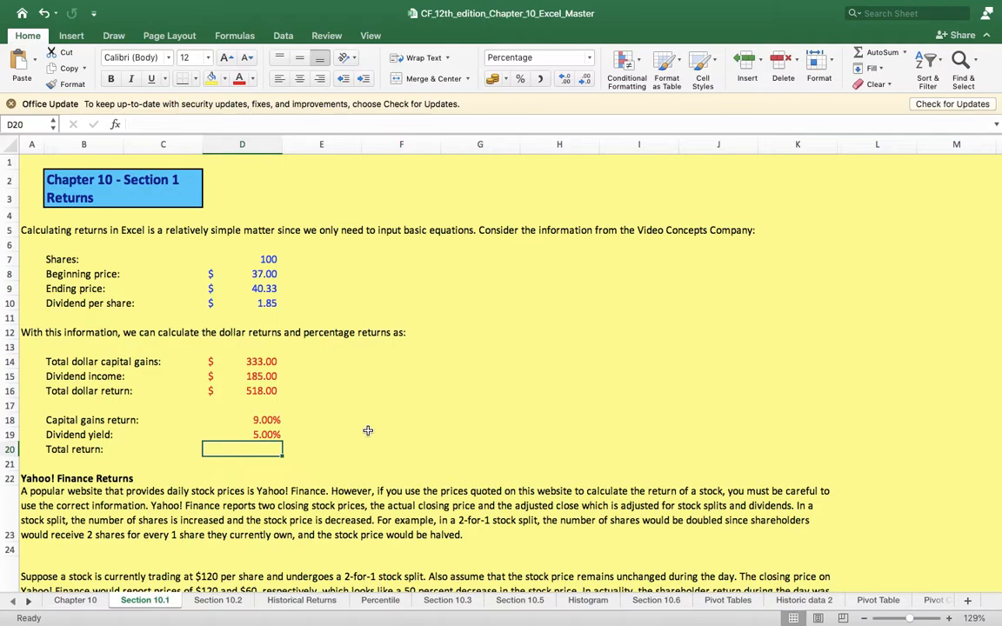
Calculate the total percentage return in D20 as capital gains return plus dividend yield, =D18+D19
text(=)
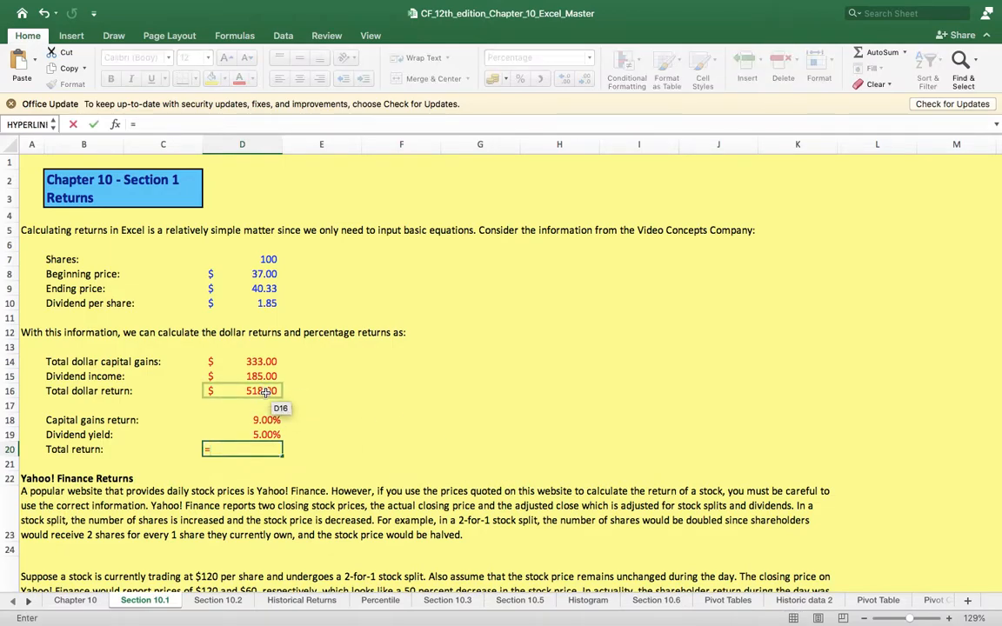
click(272, 420)
text(+)
click(265, 435)
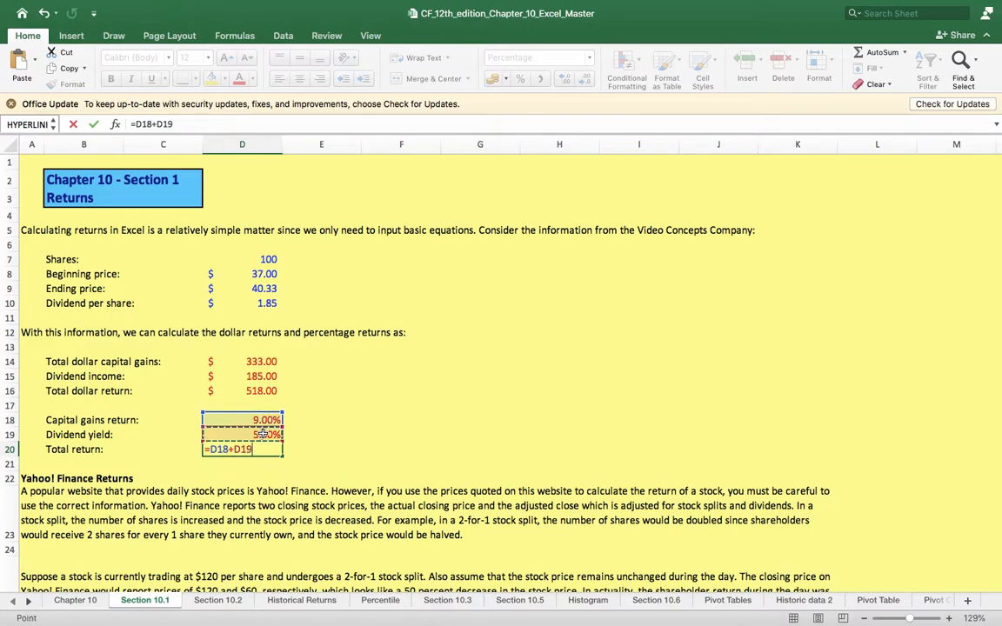
key(Return)
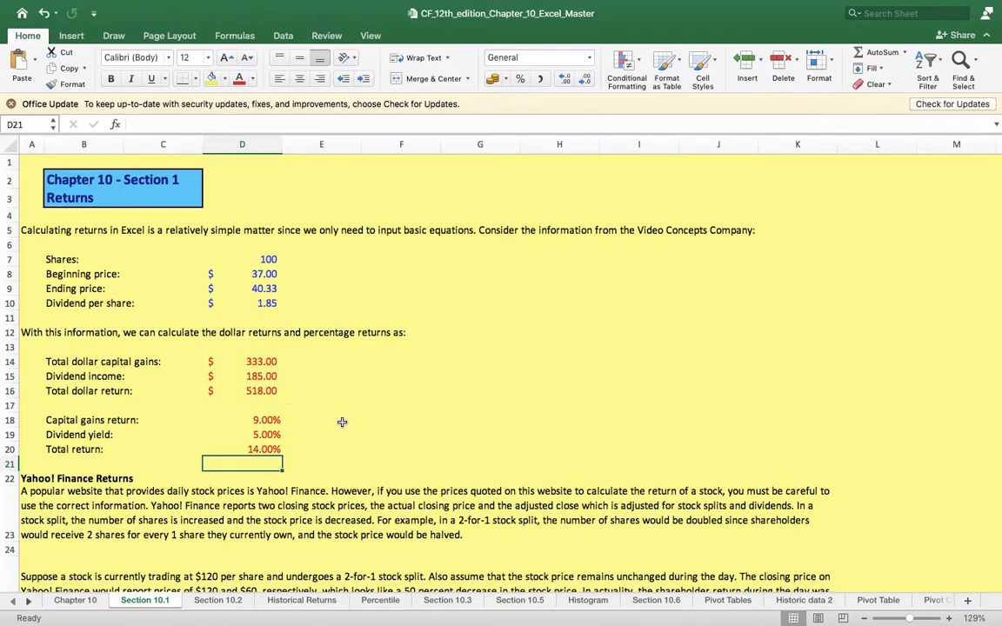
scroll(320, 438, down, 5)
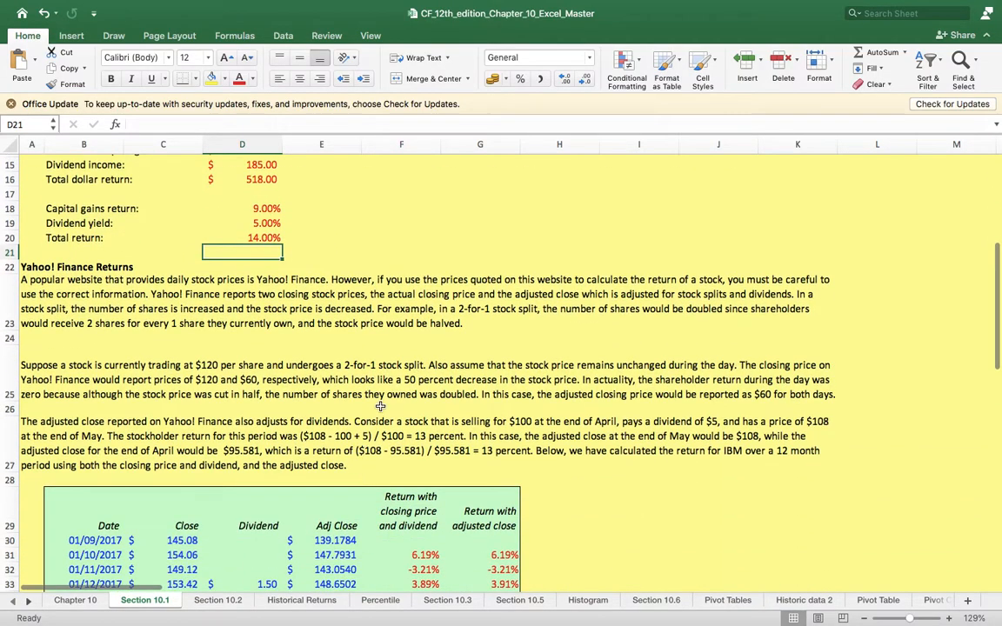
scroll(387, 320, down, 4)
scroll(433, 358, down, 2)
scroll(433, 359, up, 10)
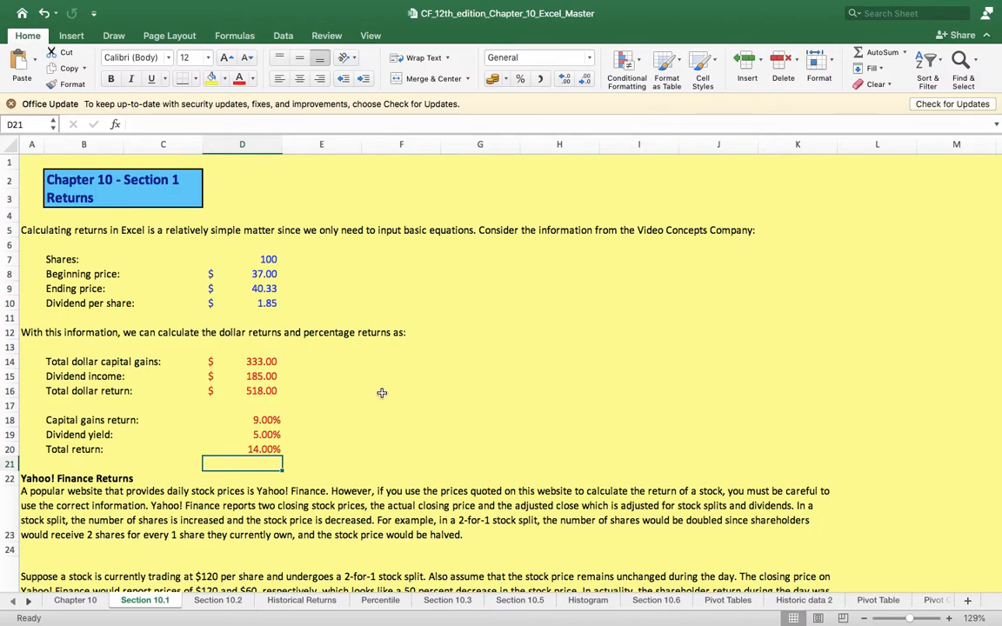
On the Section 10.2 sheet, clear the existing counts in row 68, including G68
click(217, 601)
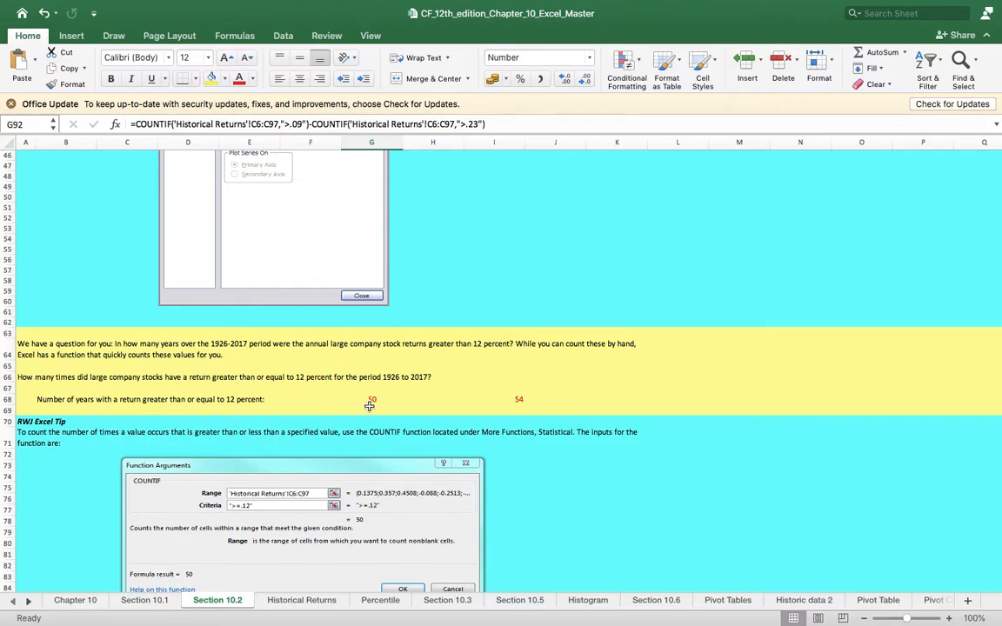
mouse_move(372, 402)
mouse_down()
mouse_move(487, 401)
mouse_move(483, 361)
mouse_move(519, 400)
mouse_move(383, 398)
mouse_up()
key(Delete)
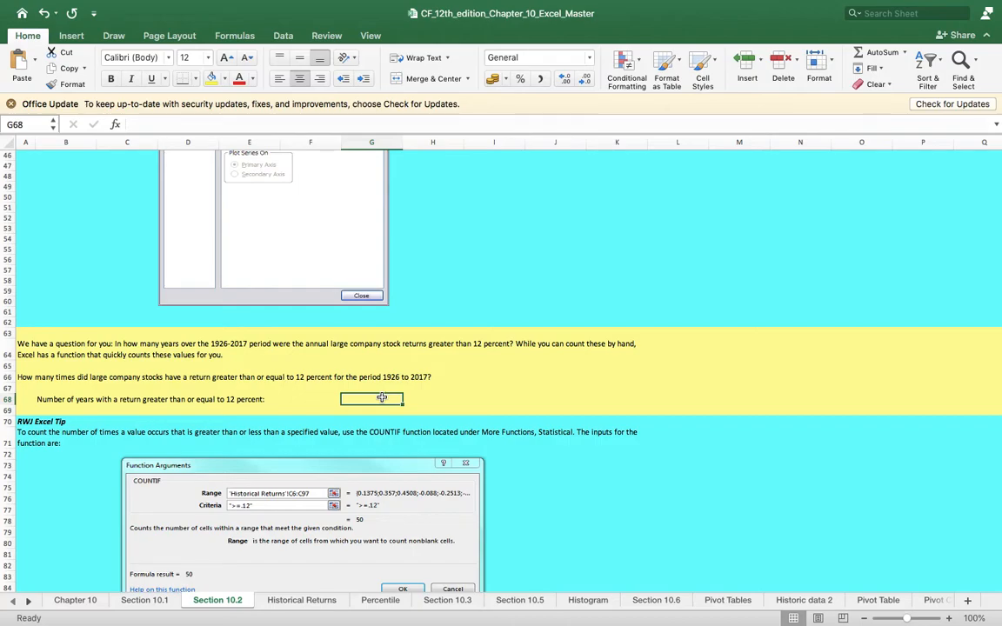
Examine the Historical Returns sheet: the years and the columns for large company stocks, government bonds, Treasury bills and consumer prices
click(300, 600)
scroll(490, 380, up, 10)
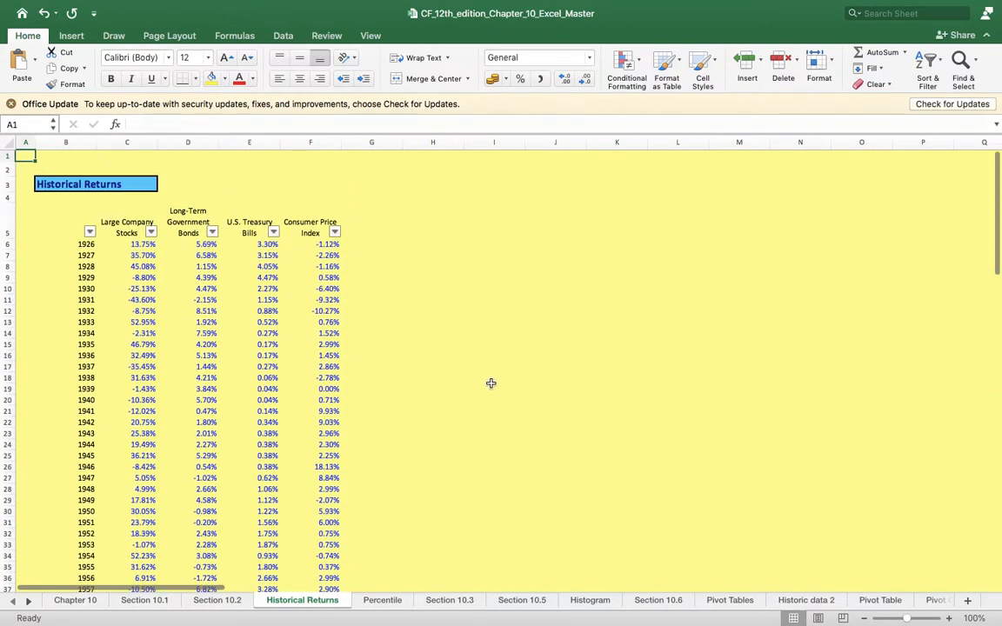
click(83, 245)
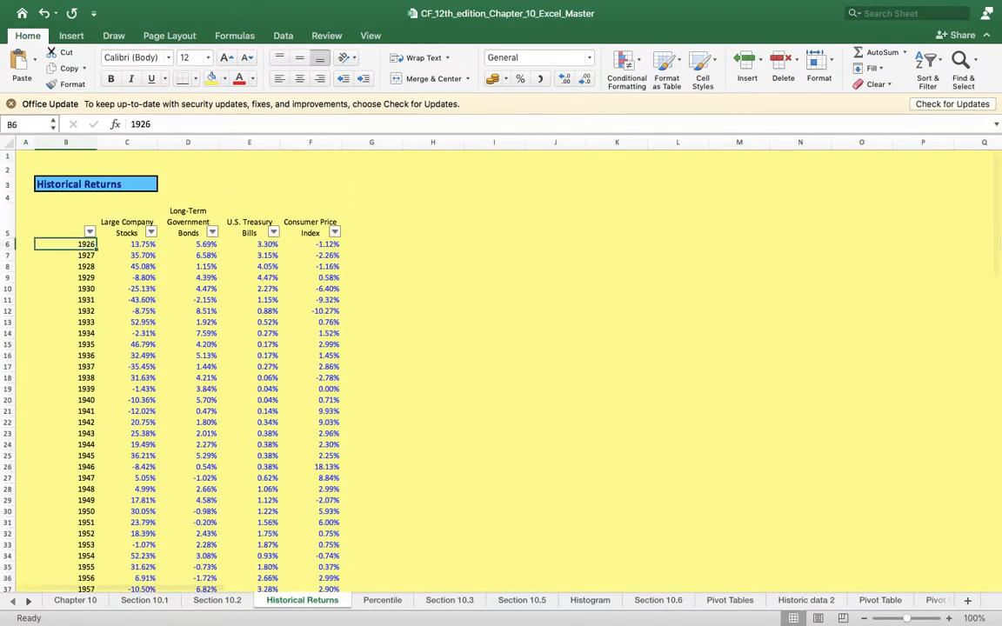
mouse_move(998, 203)
mouse_down()
mouse_move(987, 447)
mouse_move(999, 186)
mouse_up()
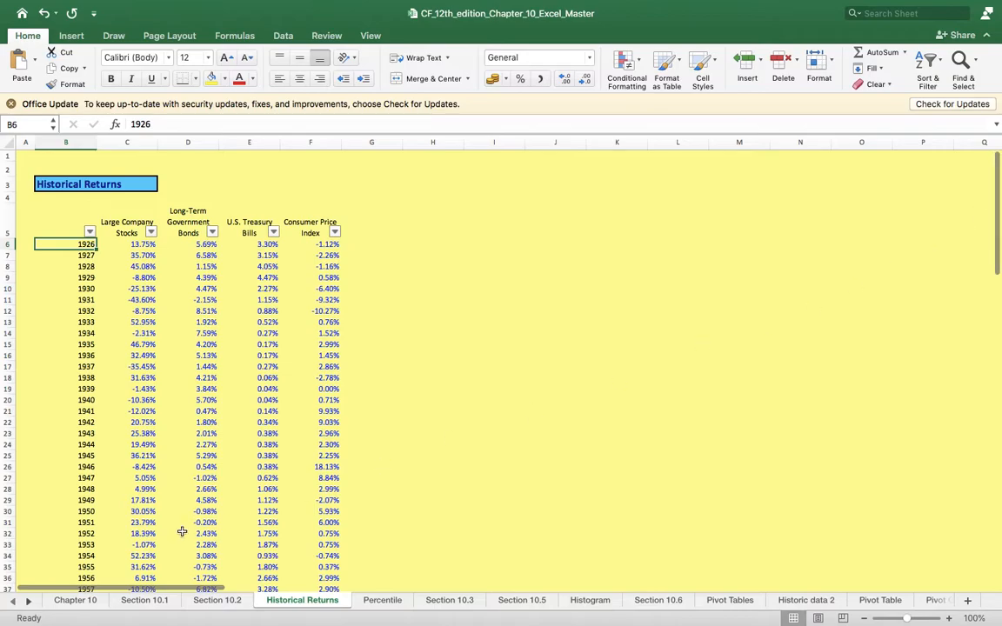
click(144, 247)
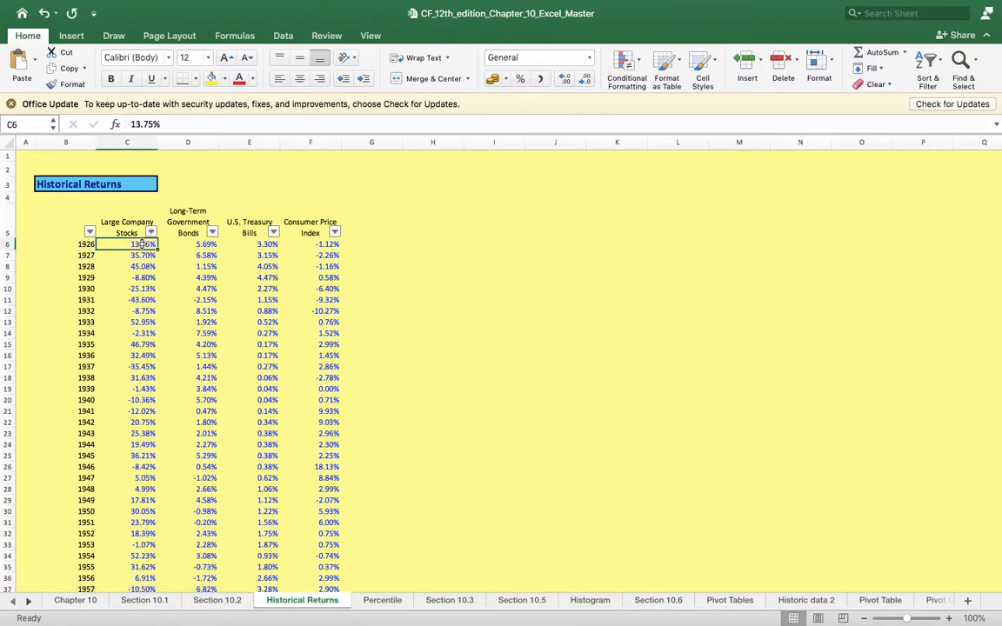
click(182, 247)
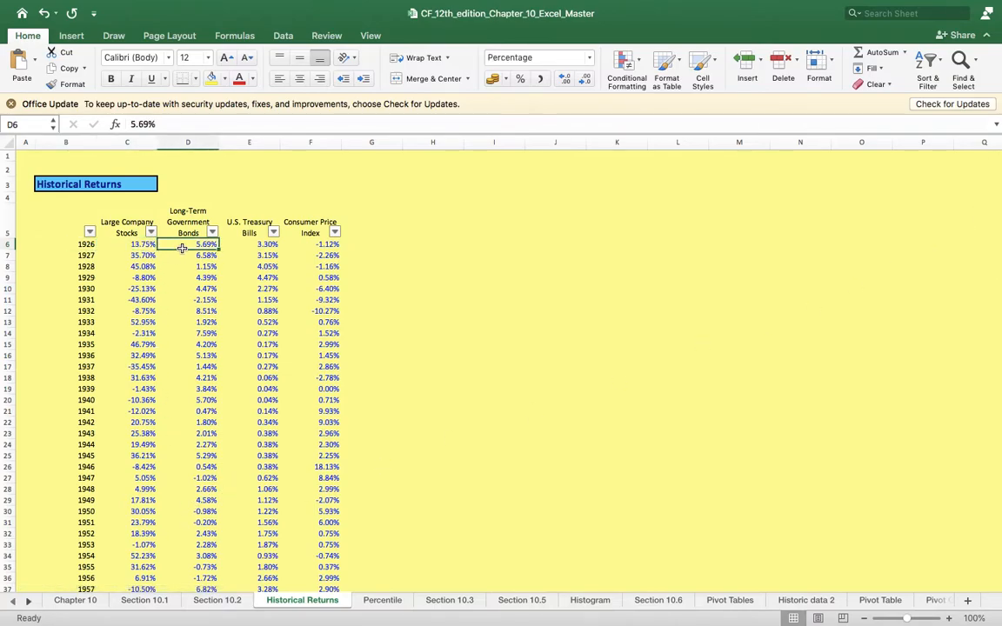
click(263, 254)
click(324, 255)
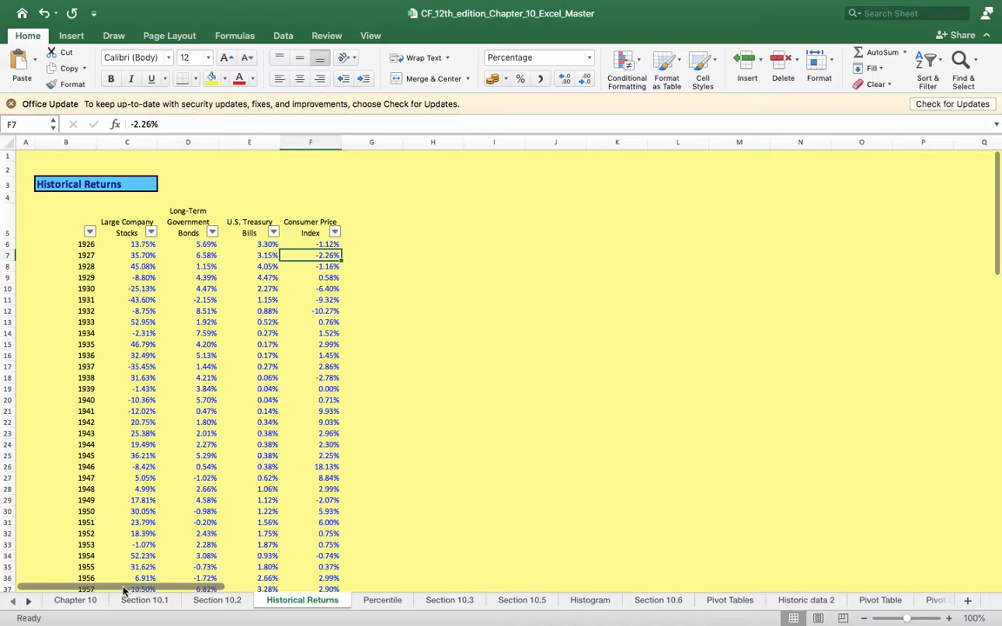
Select the large company stock returns for 1926 to 2017, C6:C97, and return to the Section 10.2 sheet
scroll(148, 335, down, 1)
scroll(150, 326, down, 2)
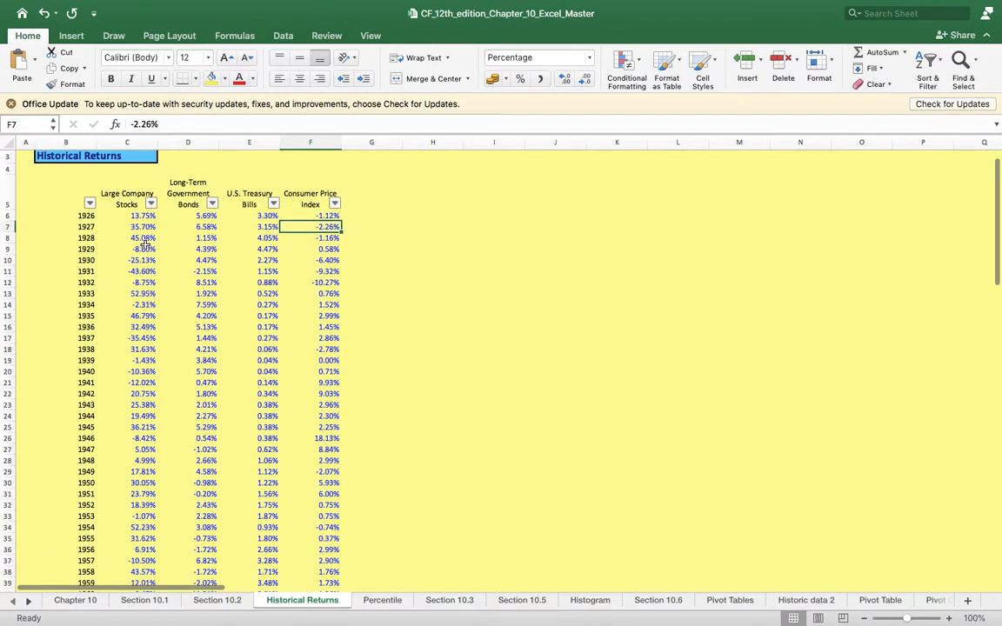
drag(144, 216, 122, 557)
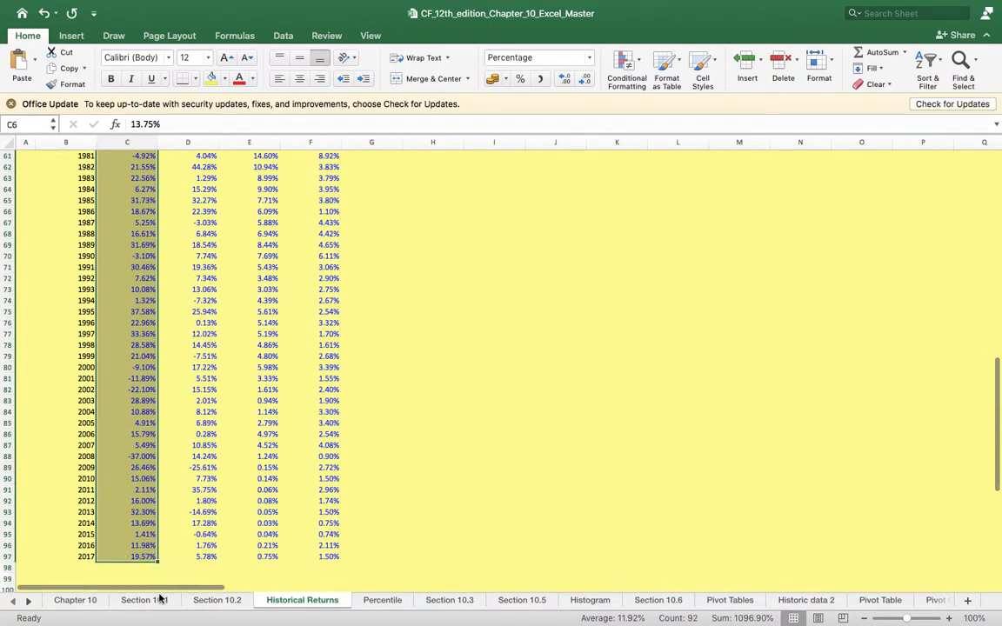
click(216, 600)
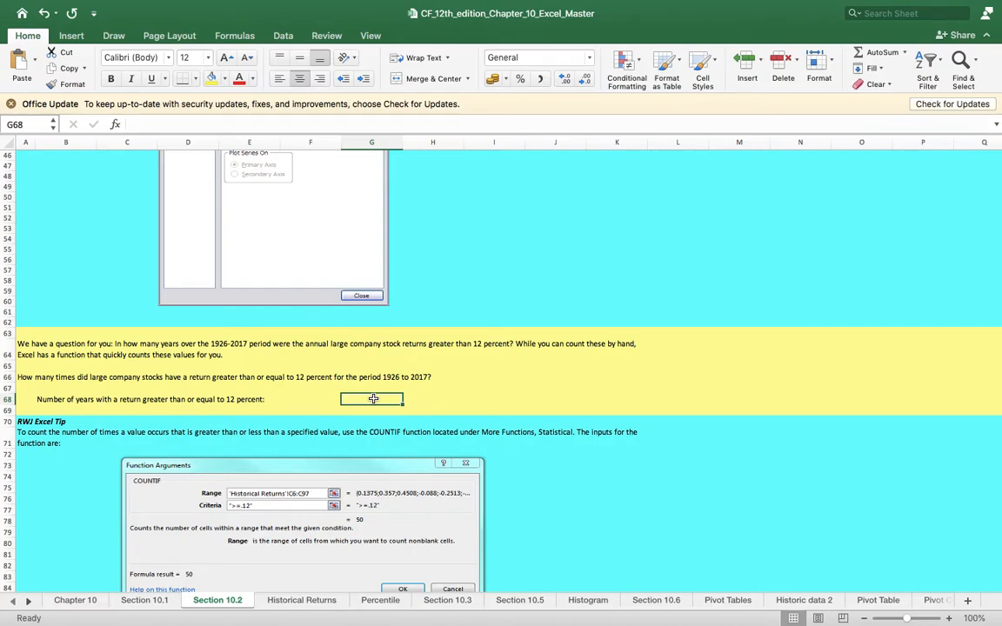
Check the Large Company Stocks column on Historical Returns for individual years at or above 12 percent, and return to Section 10.2
click(302, 601)
scroll(291, 411, up, 9)
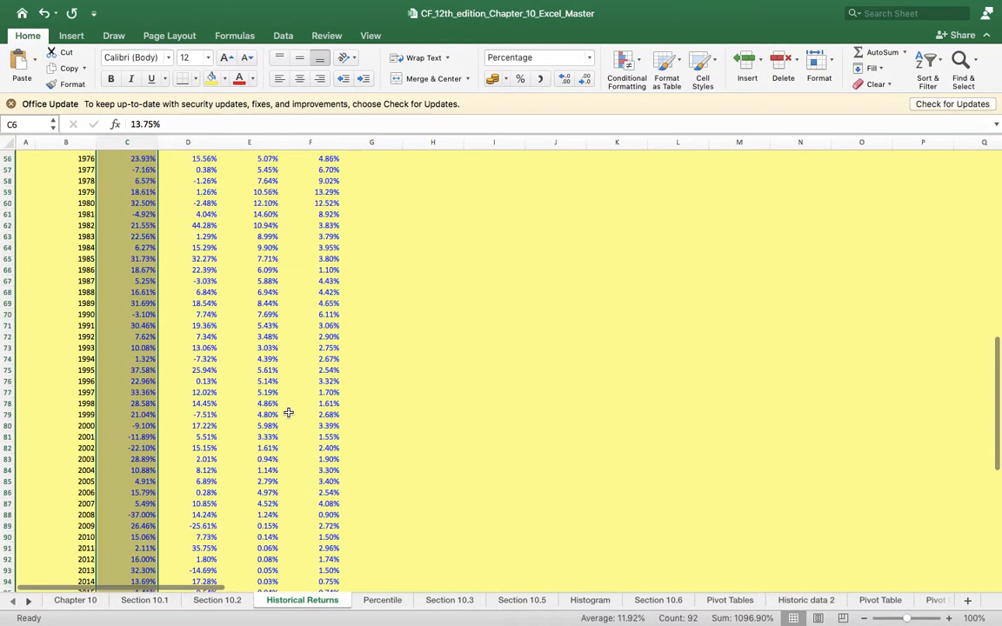
scroll(291, 411, up, 10)
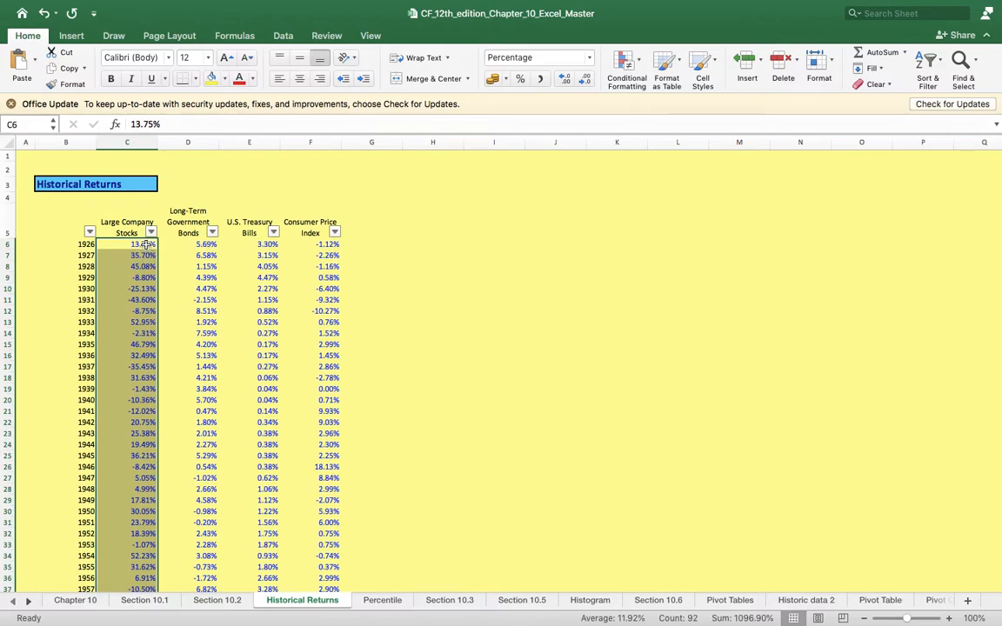
click(145, 244)
click(142, 255)
click(142, 268)
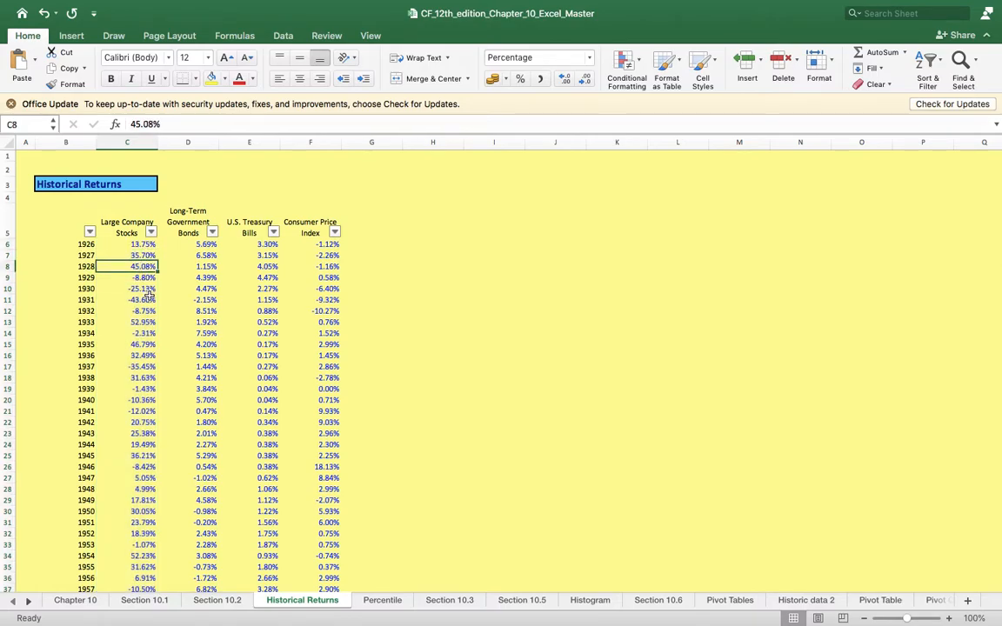
click(149, 324)
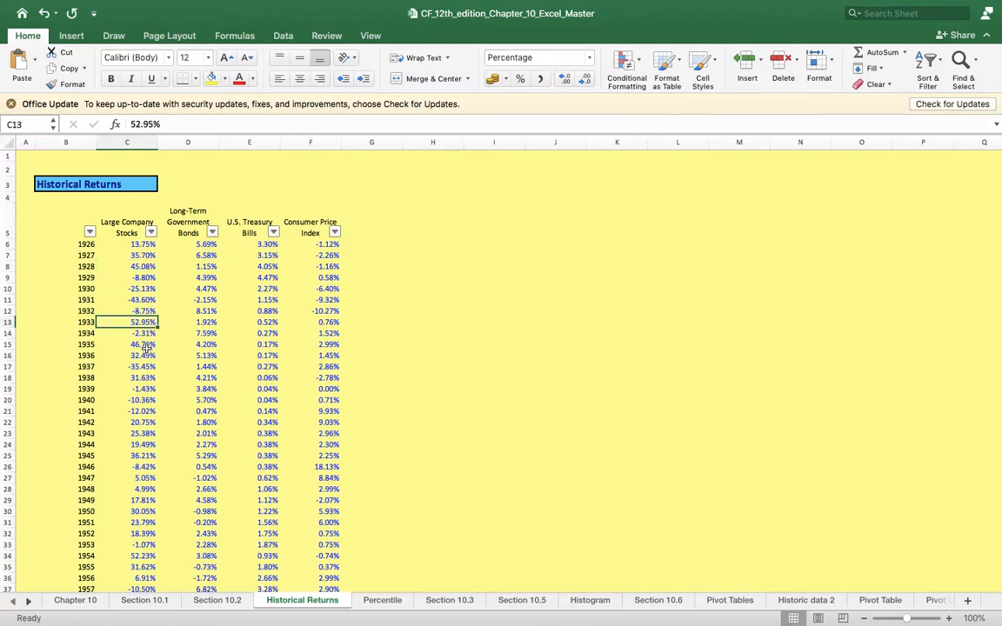
click(144, 345)
click(144, 356)
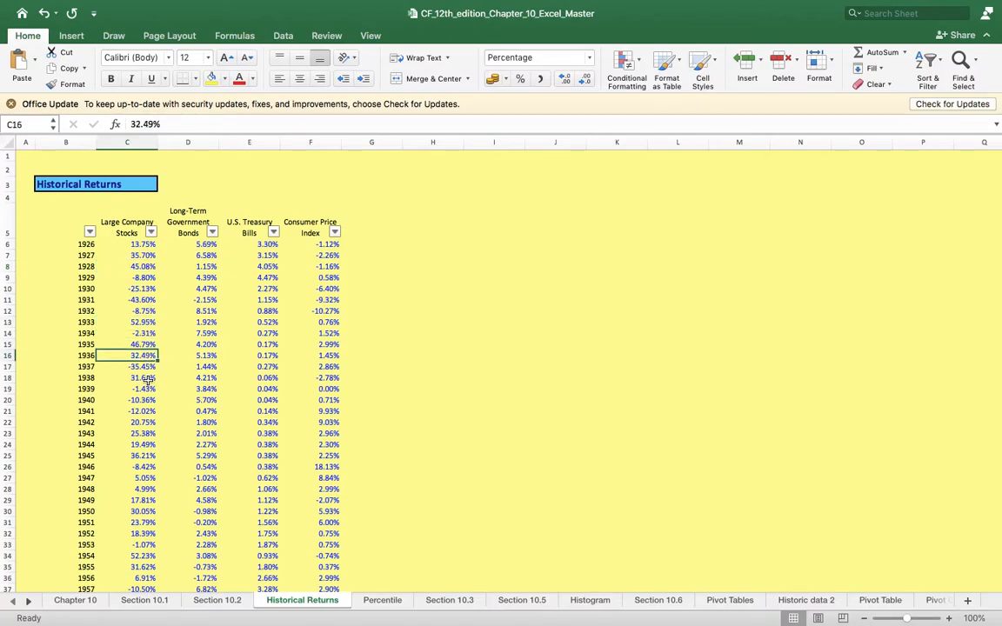
click(146, 379)
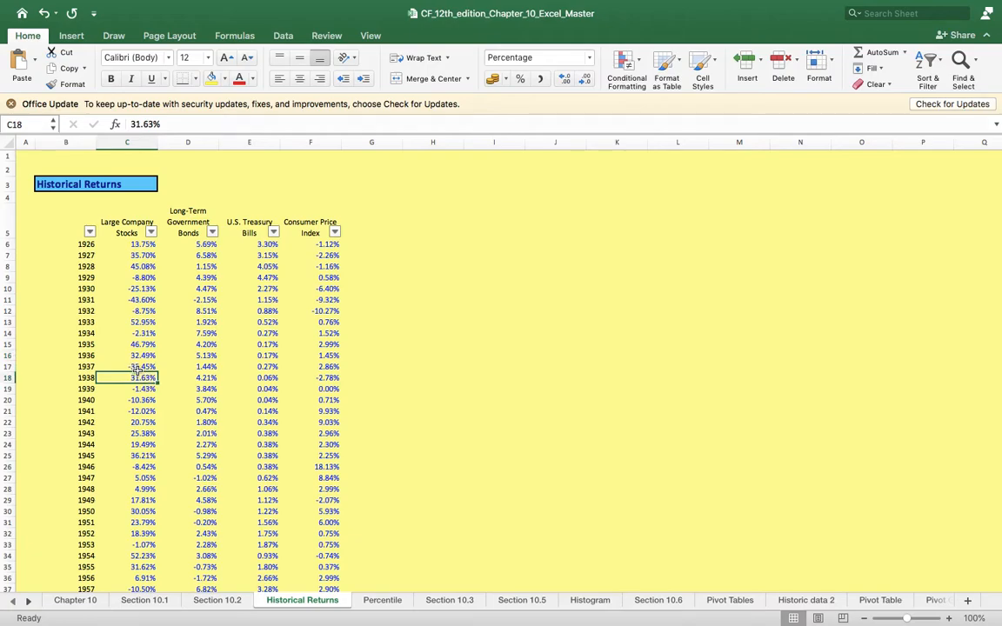
click(218, 600)
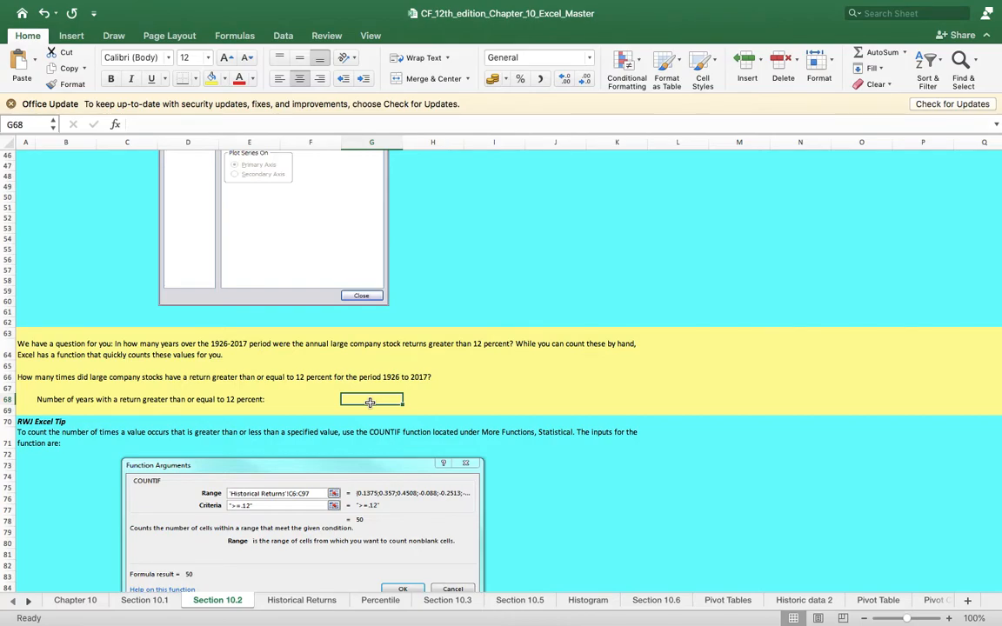
text(=)
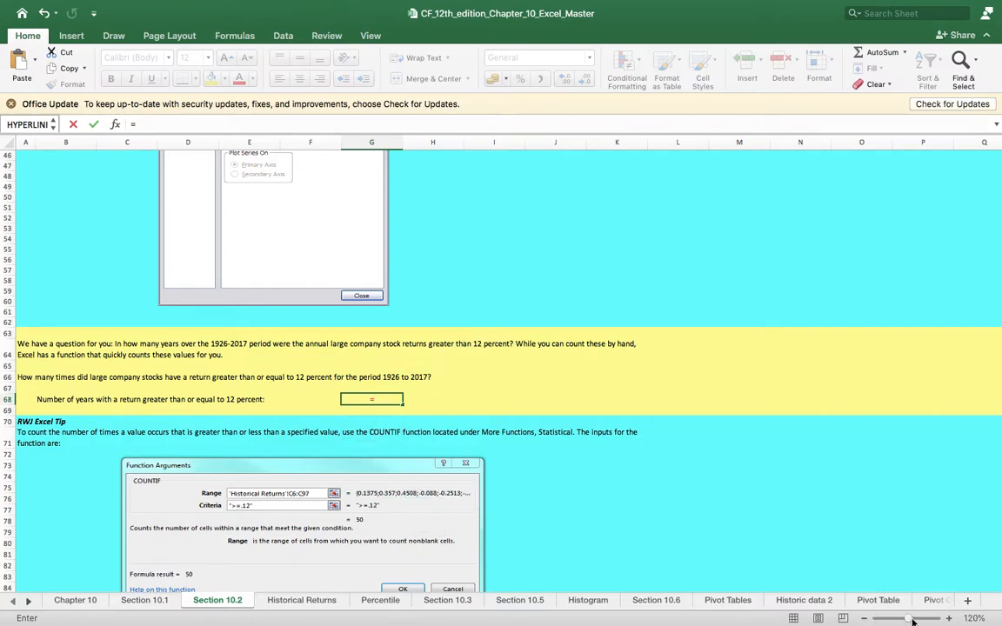
drag(914, 621, 907, 621)
drag(403, 406, 398, 409)
key(Escape)
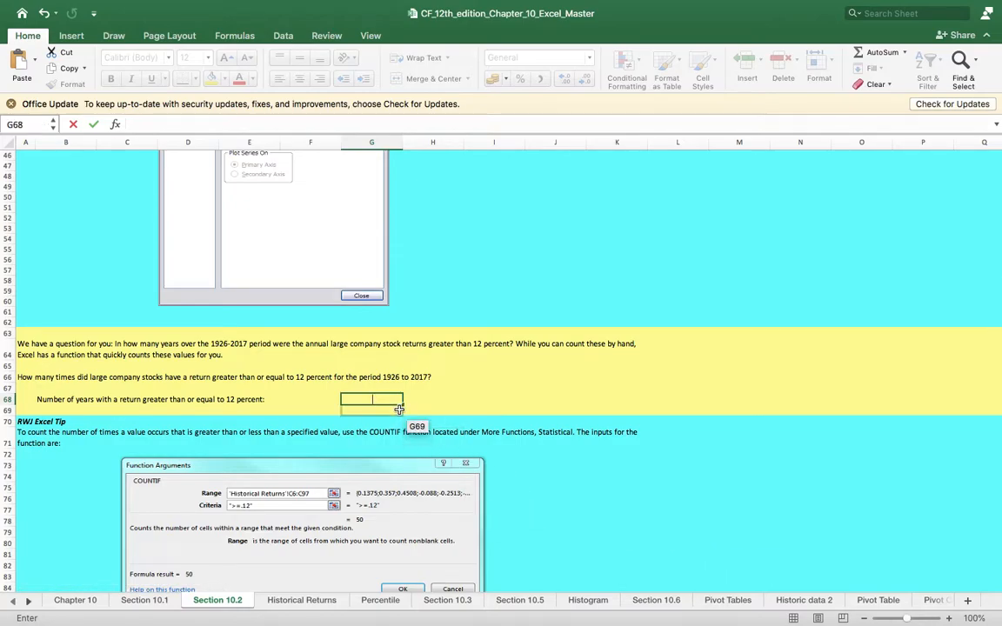
Count the years with large company stock returns of at least 12 percent in G68 with =COUNTIF('Historical Returns'!C6:C97,">=0.12")
text(=)
drag(398, 409, 416, 353)
text(c)
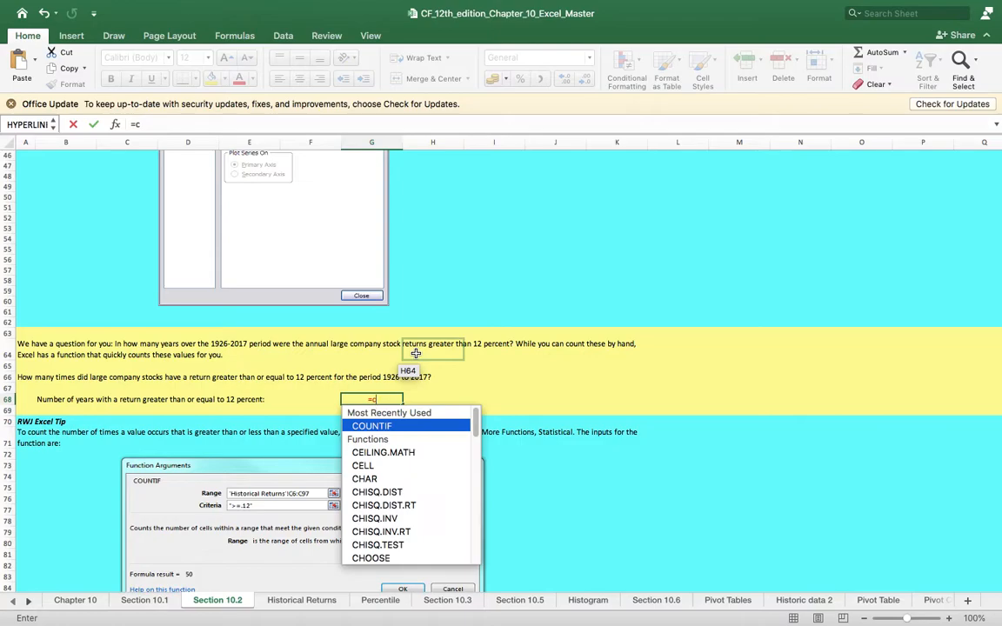
text(oun)
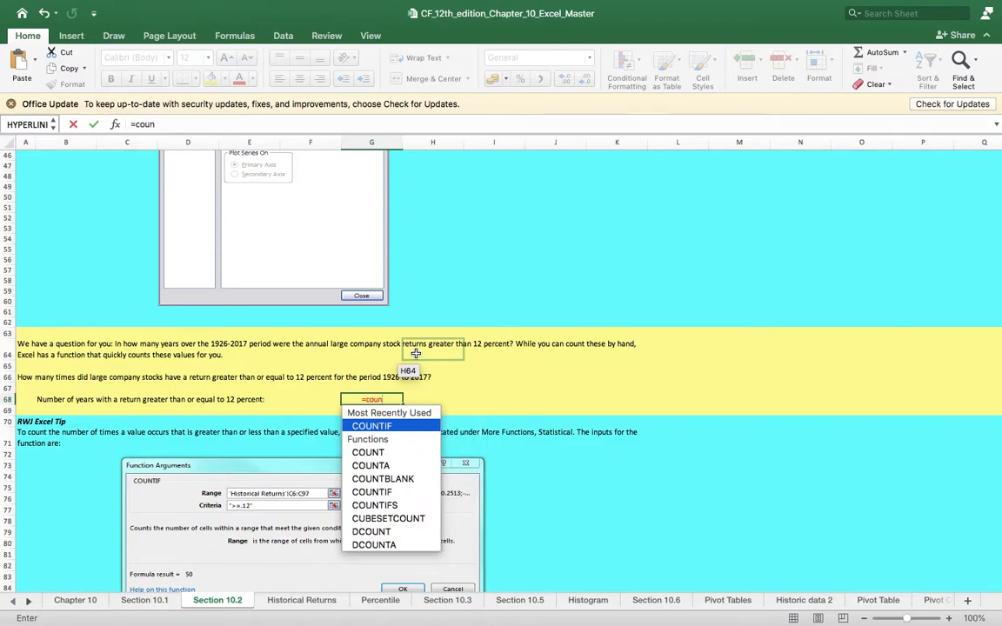
text(i)
key(BackSpace)
double_click(372, 426)
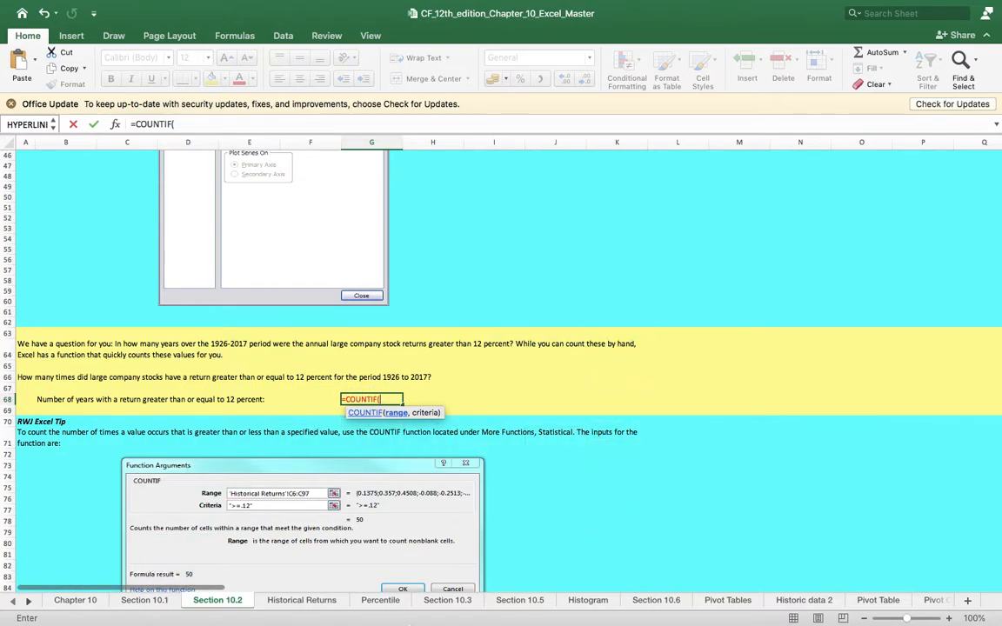
click(305, 601)
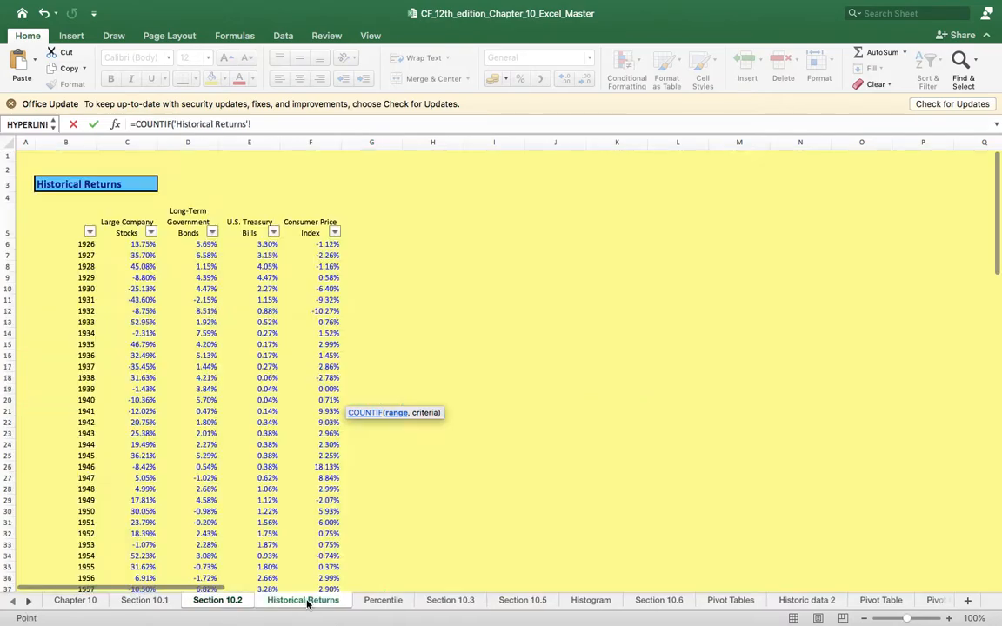
drag(144, 245, 153, 548)
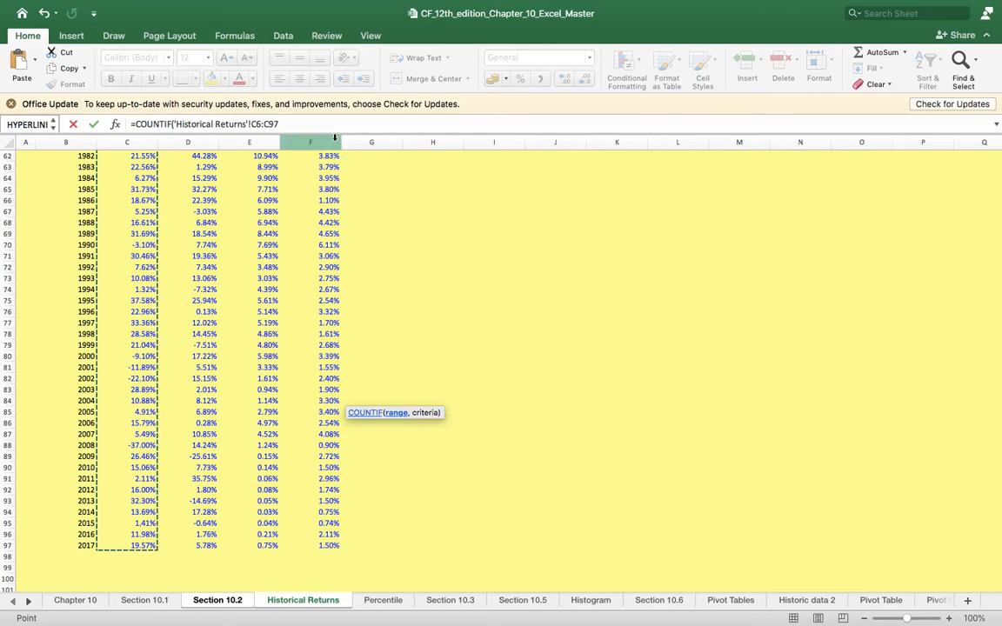
click(315, 125)
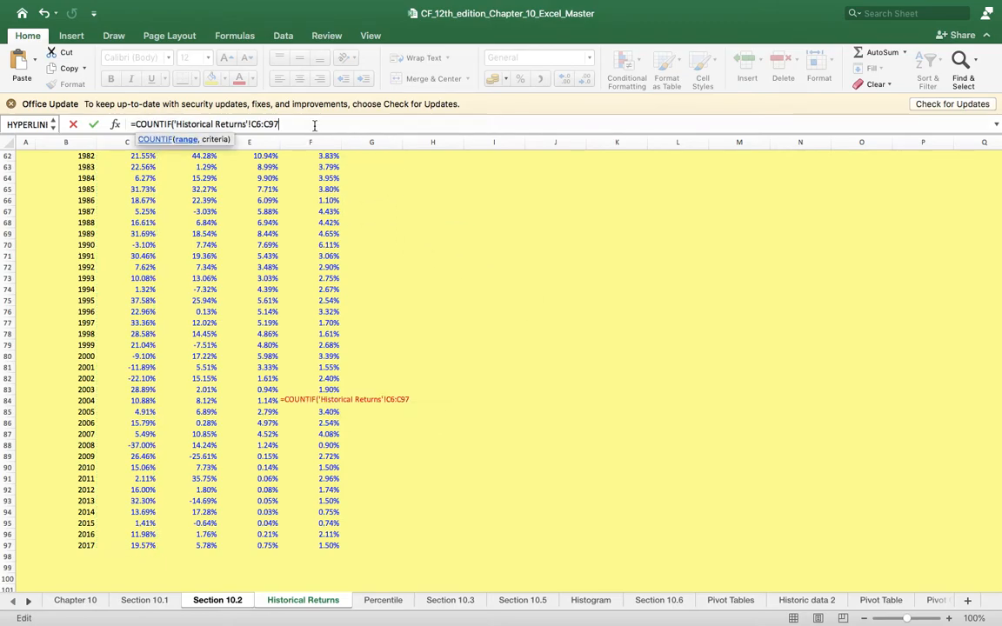
text(,)
text(0.12"))
key(Return)
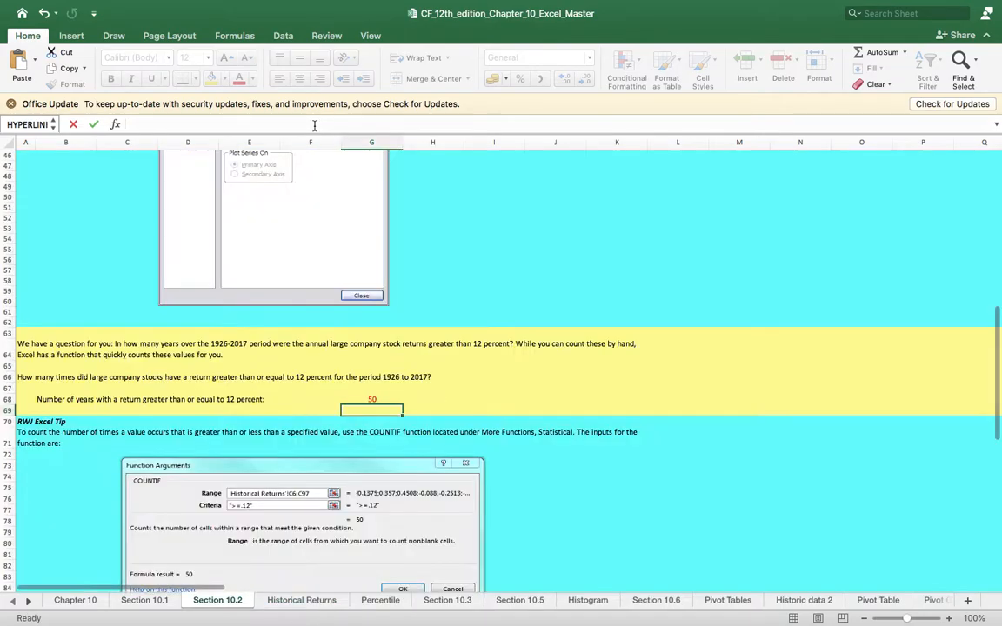
click(372, 399)
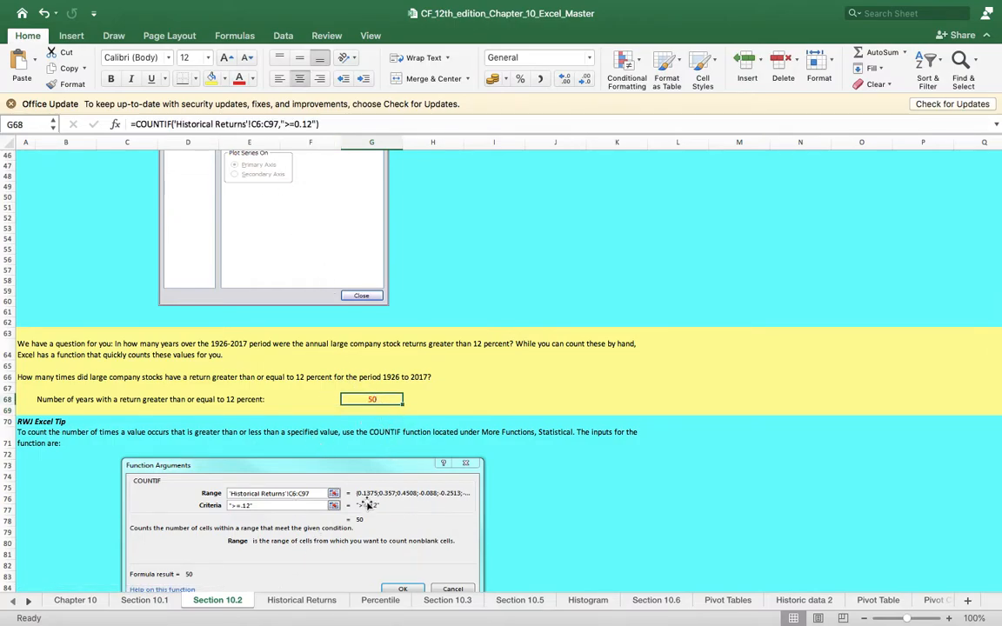
Copy the label in B68, "Number of years with a return greater than or equal to 12 percent:", into B69
click(424, 398)
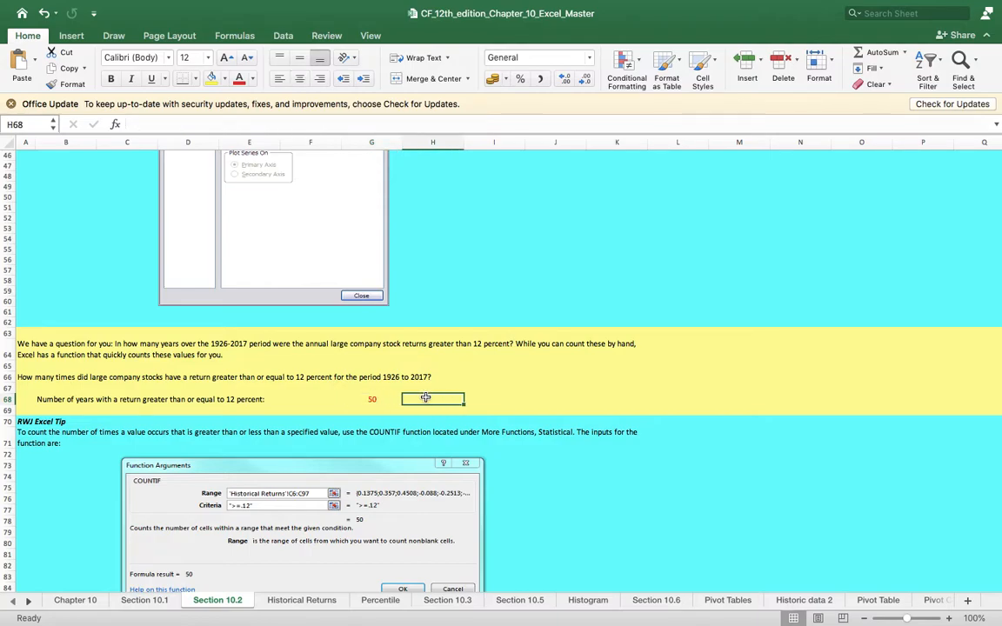
click(114, 397)
click(71, 397)
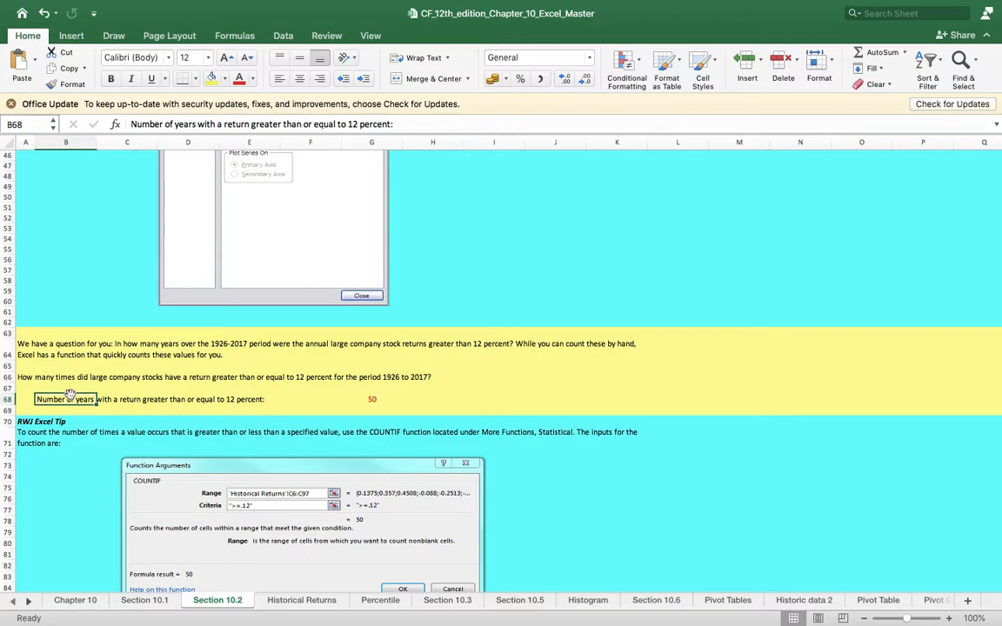
key(super+c)
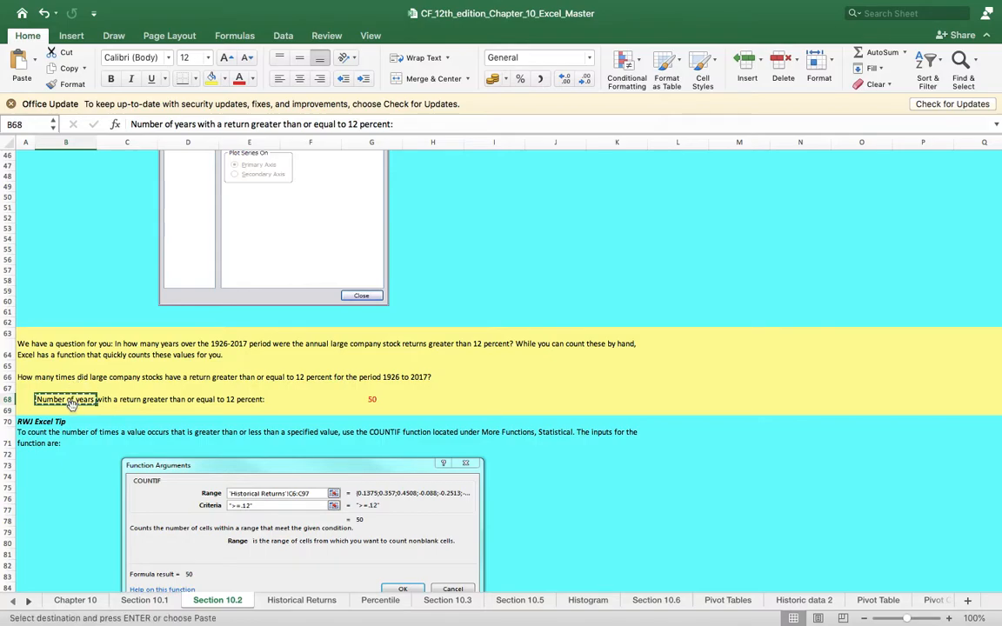
click(73, 406)
key(super+v)
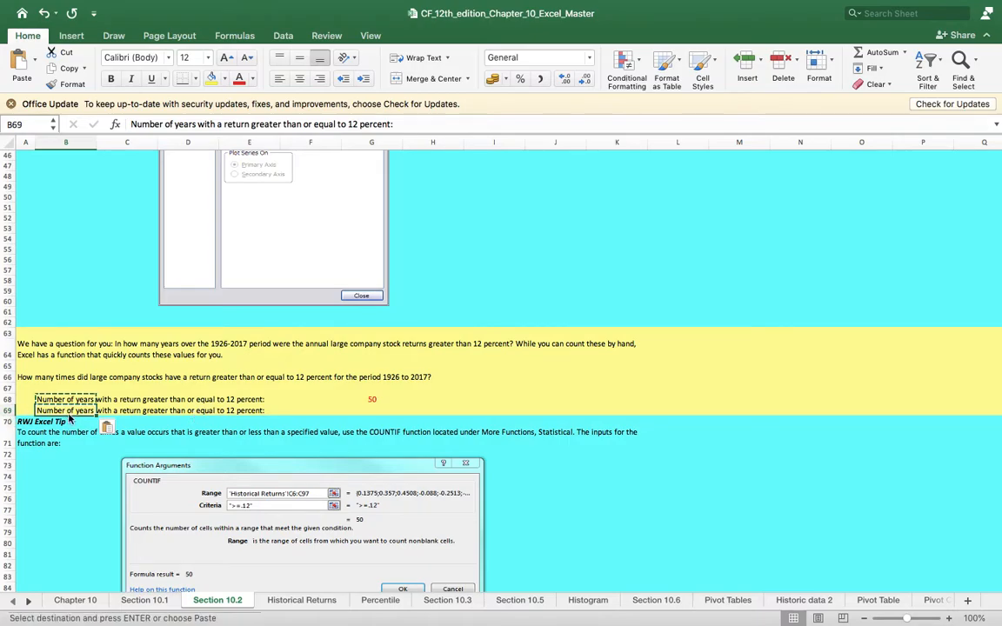
scroll(61, 376, down, 10)
click(65, 376)
scroll(73, 411, up, 10)
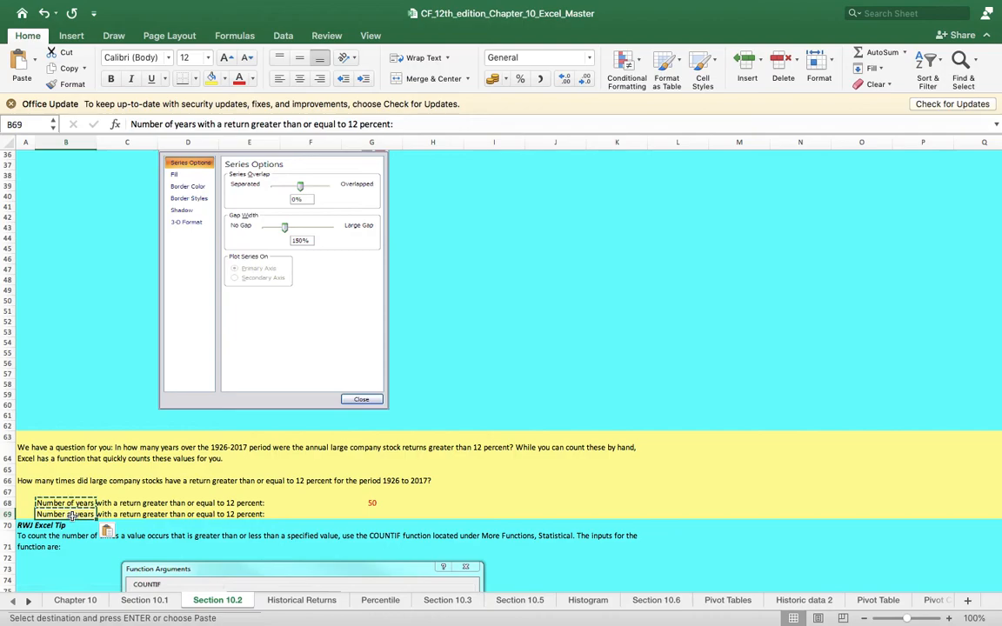
key(Escape)
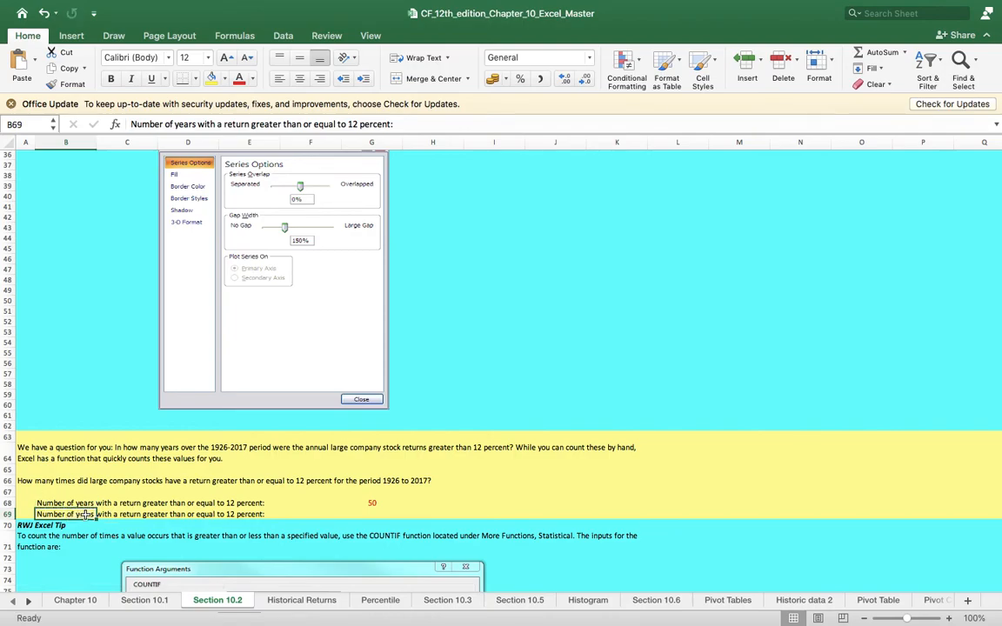
Change the threshold in the B69 label to 10 percent
click(359, 123)
key(BackSpace)
key(BackSpace)
text(0)
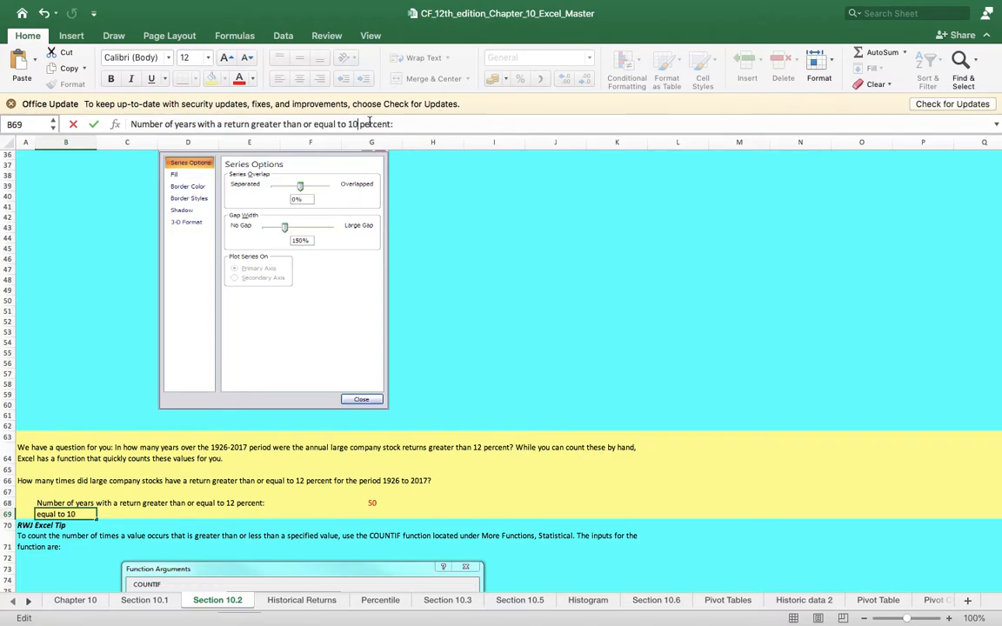
click(369, 512)
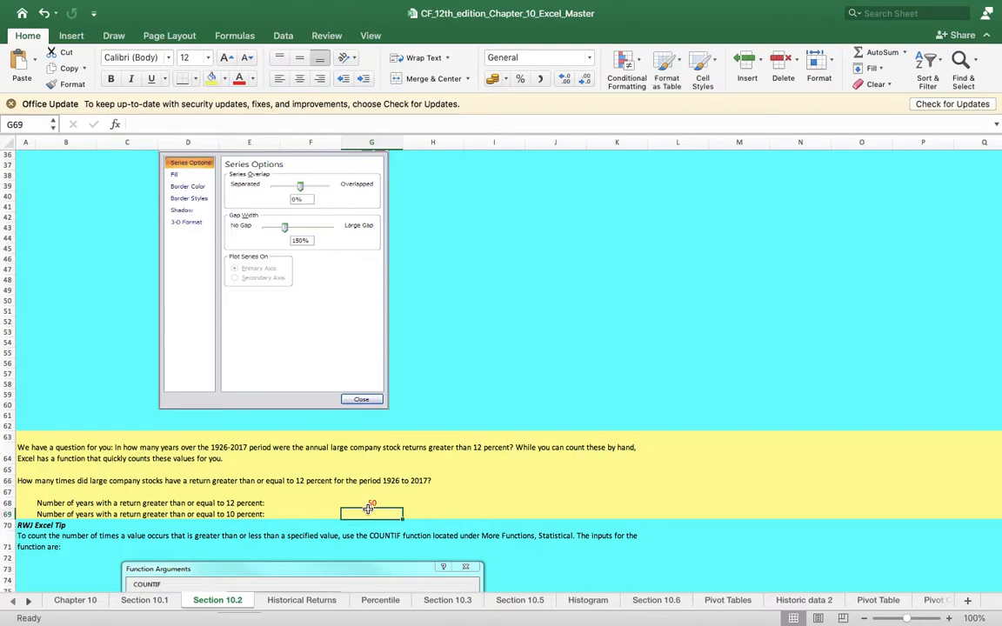
text(=)
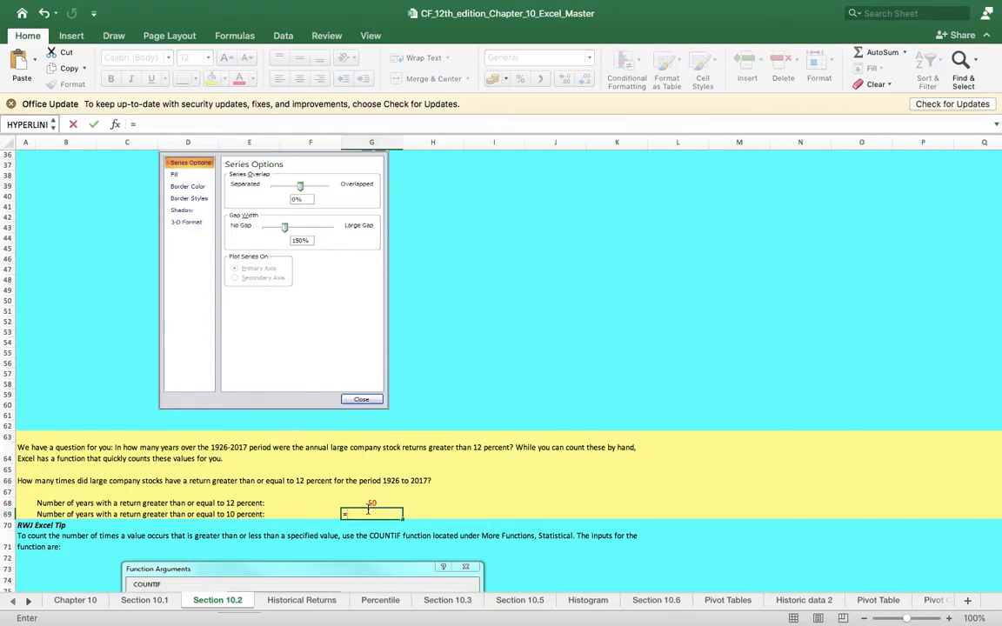
text(coun)
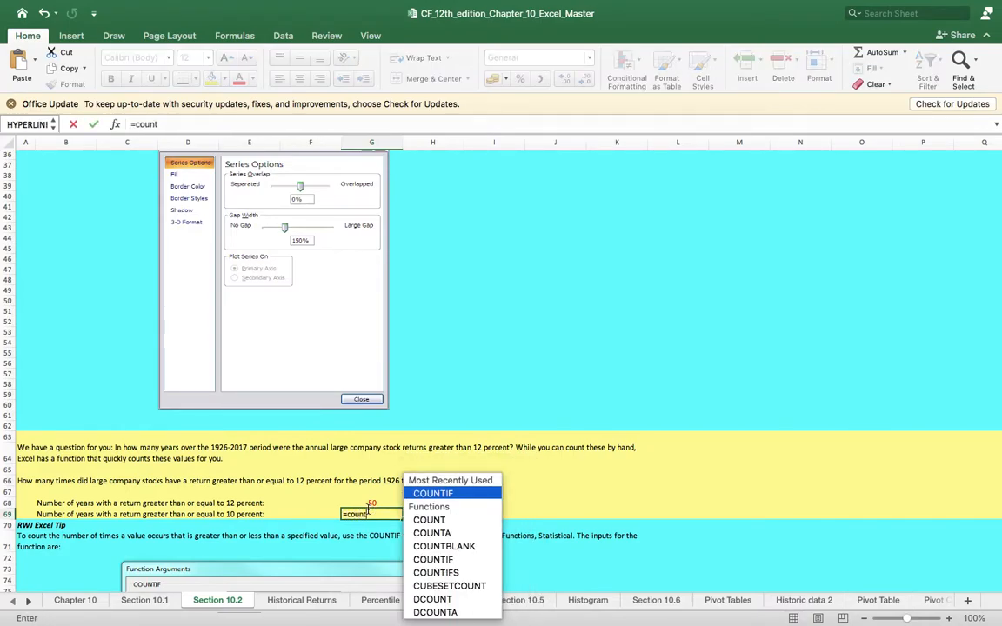
text(t)
double_click(444, 494)
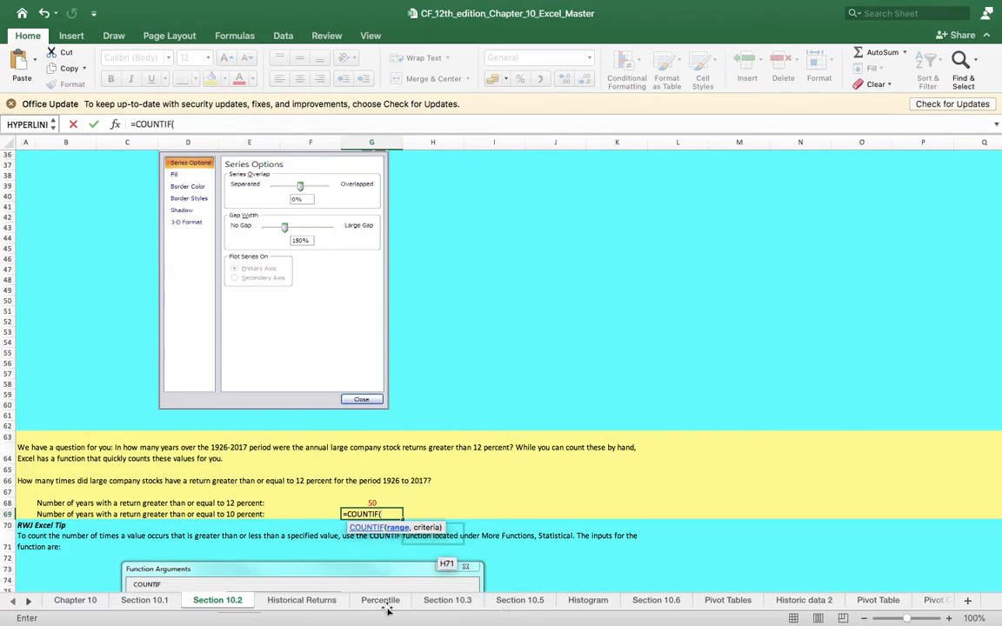
click(301, 600)
scroll(251, 396, up, 18)
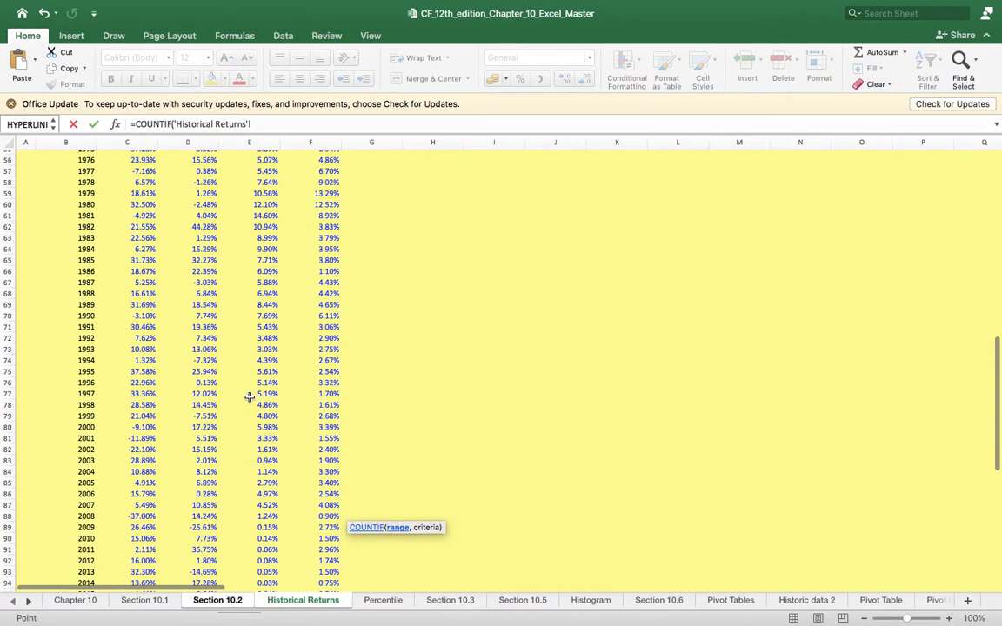
scroll(237, 382, up, 3)
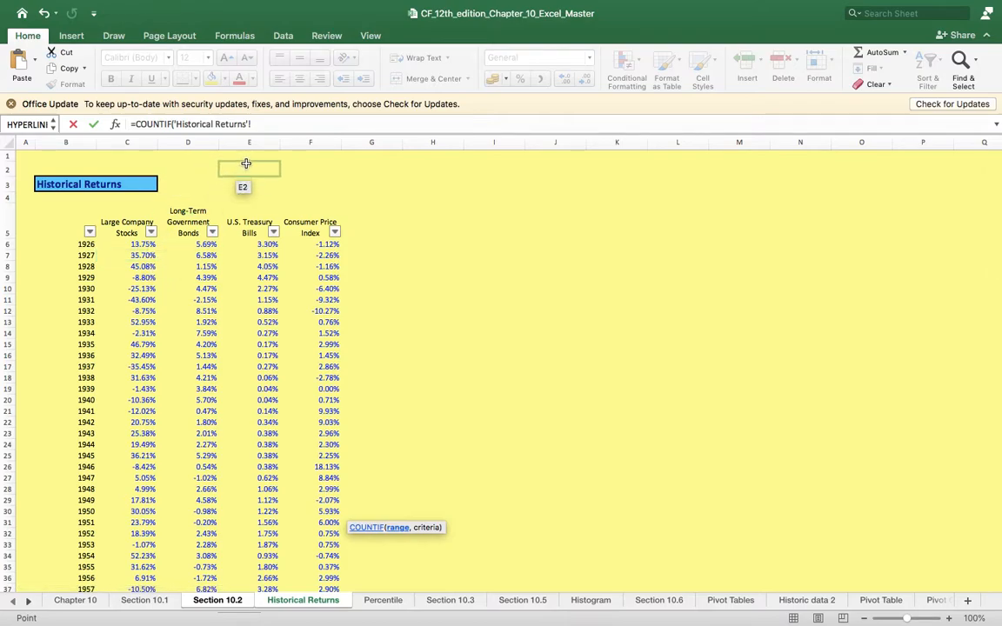
click(265, 130)
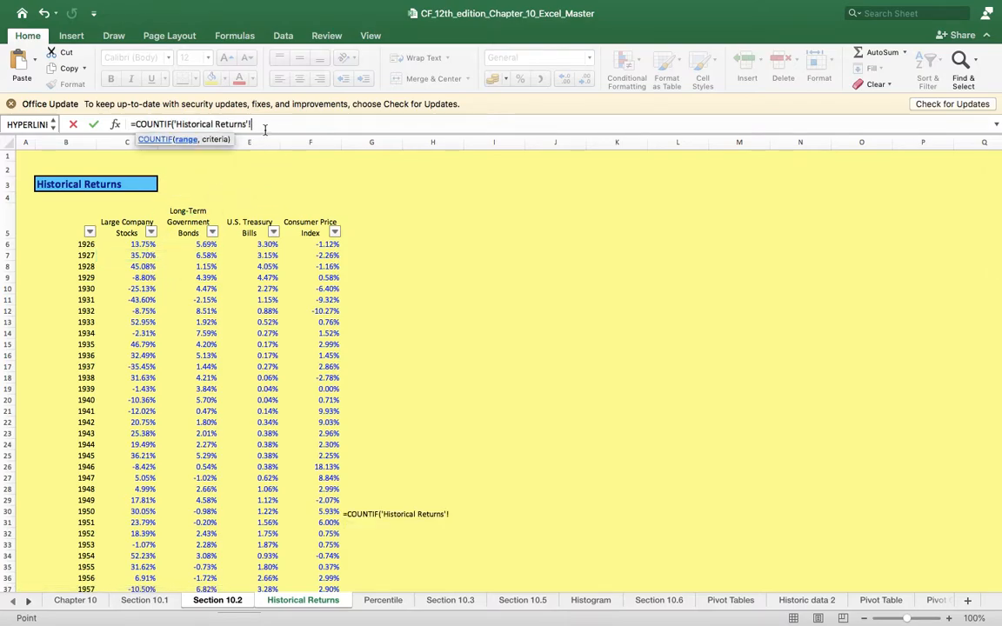
key(BackSpace)
key(BackSpace)
key(BackSpace)
key(BackSpace)
key(BackSpace)
key(BackSpace)
key(BackSpace)
key(BackSpace)
key(BackSpace)
key(BackSpace)
key(BackSpace)
key(BackSpace)
key(BackSpace)
key(BackSpace)
key(BackSpace)
key(BackSpace)
key(BackSpace)
key(BackSpace)
key(BackSpace)
key(BackSpace)
key(BackSpace)
key(BackSpace)
key(BackSpace)
key(BackSpace)
key(BackSpace)
key(BackSpace)
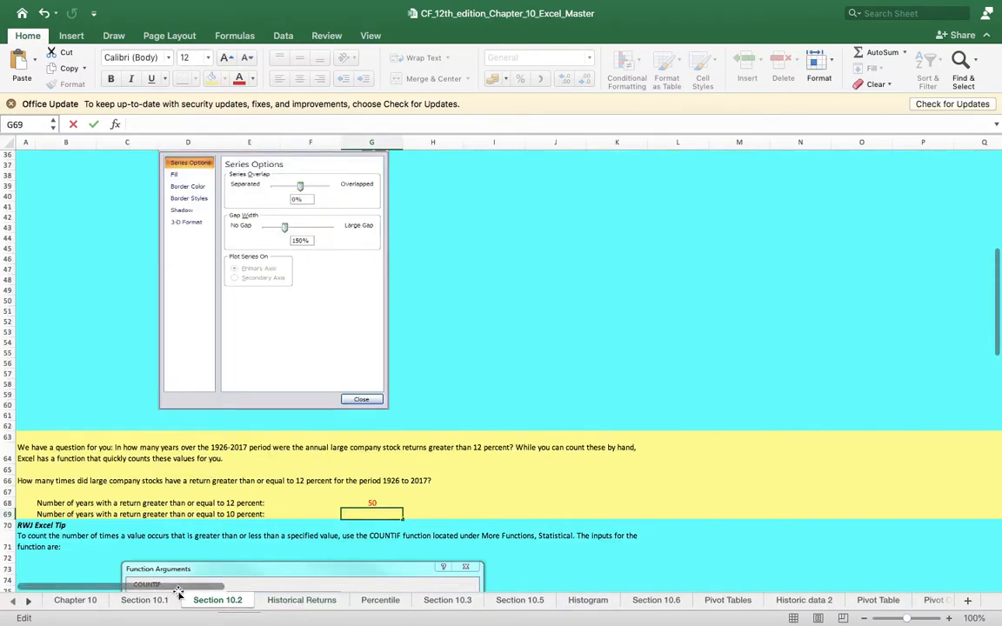
scroll(282, 496, up, 5)
scroll(282, 496, down, 5)
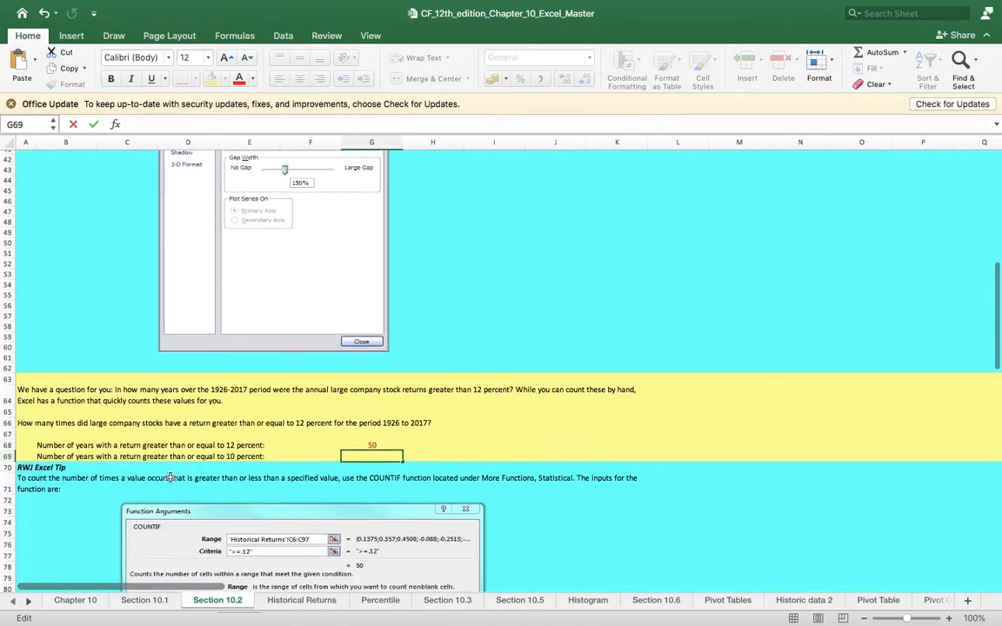
Copy the 12 percent label in B68 over the label in B69 again
click(73, 445)
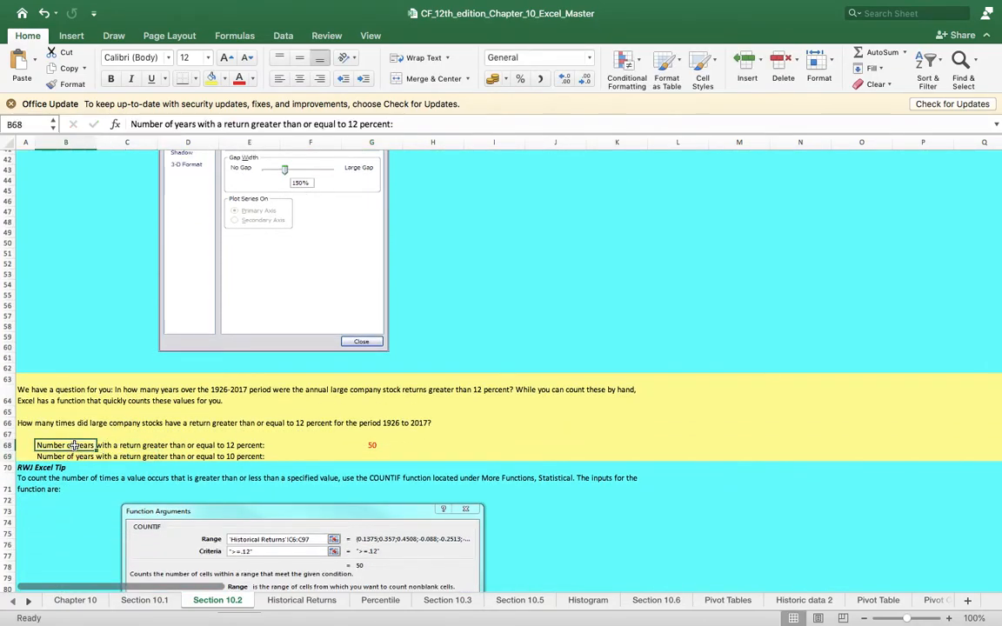
key(super+c)
click(74, 456)
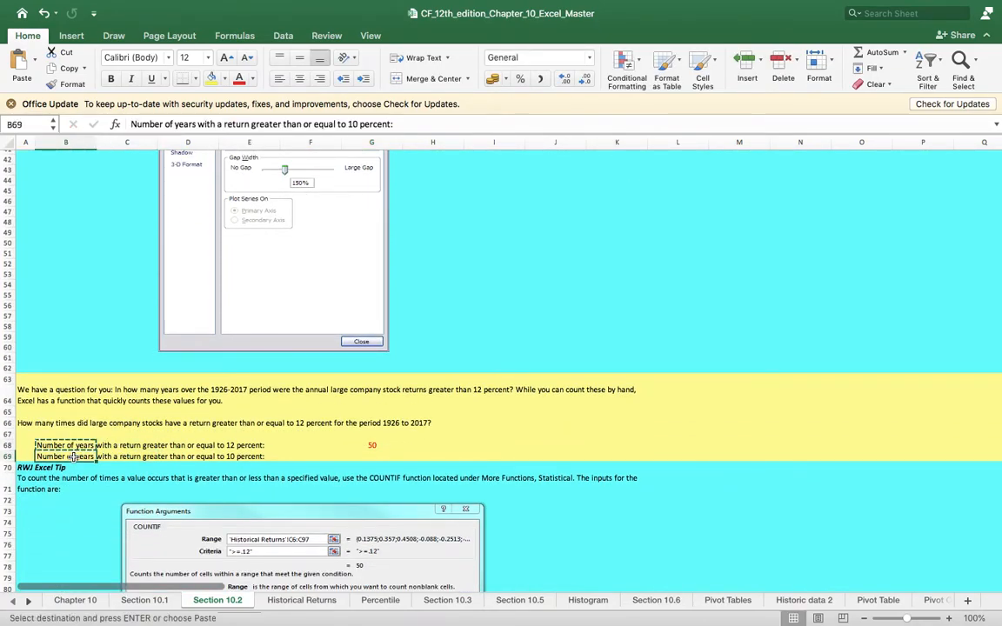
key(super+v)
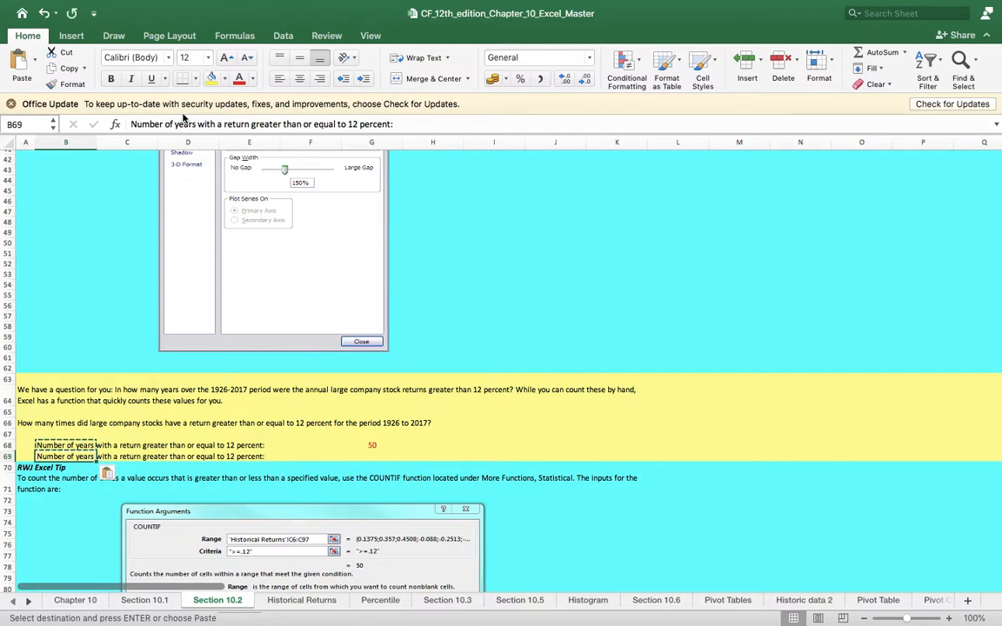
key(Escape)
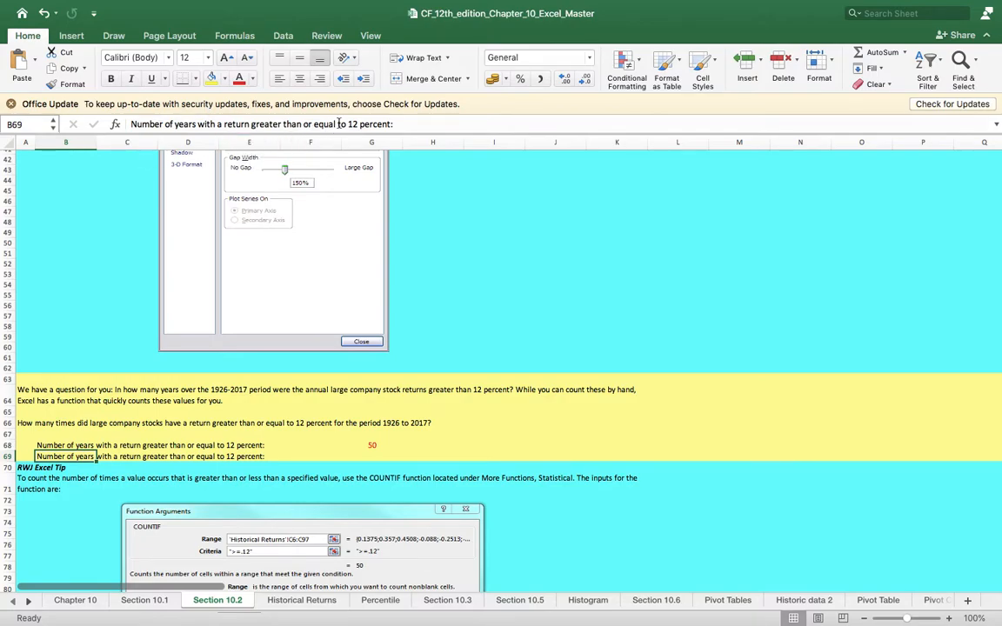
Add "(Govt Bonds)" after "percent" in the B69 label, before the colon
click(390, 124)
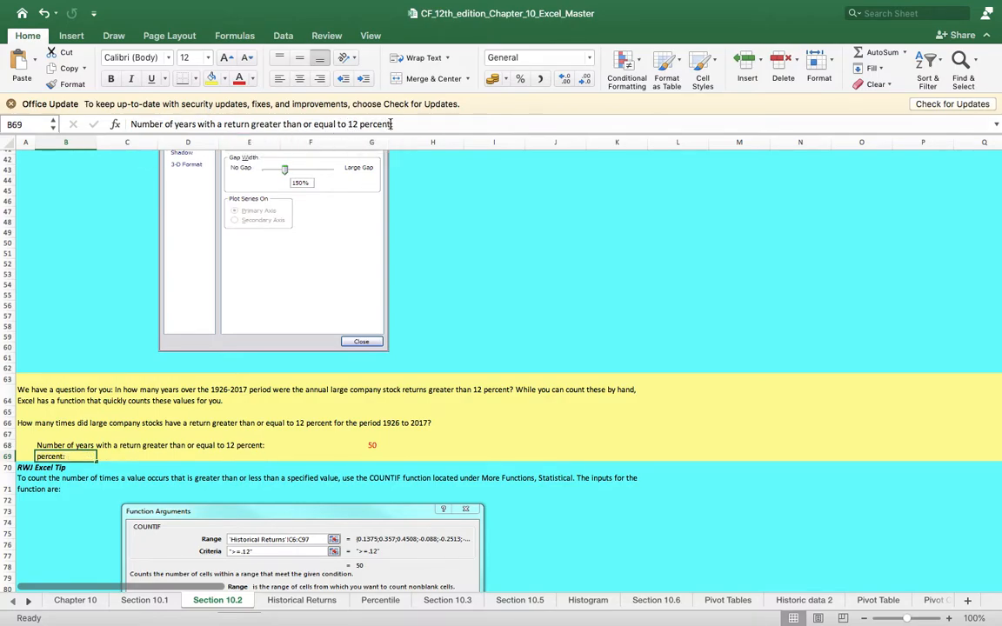
text((Gov)
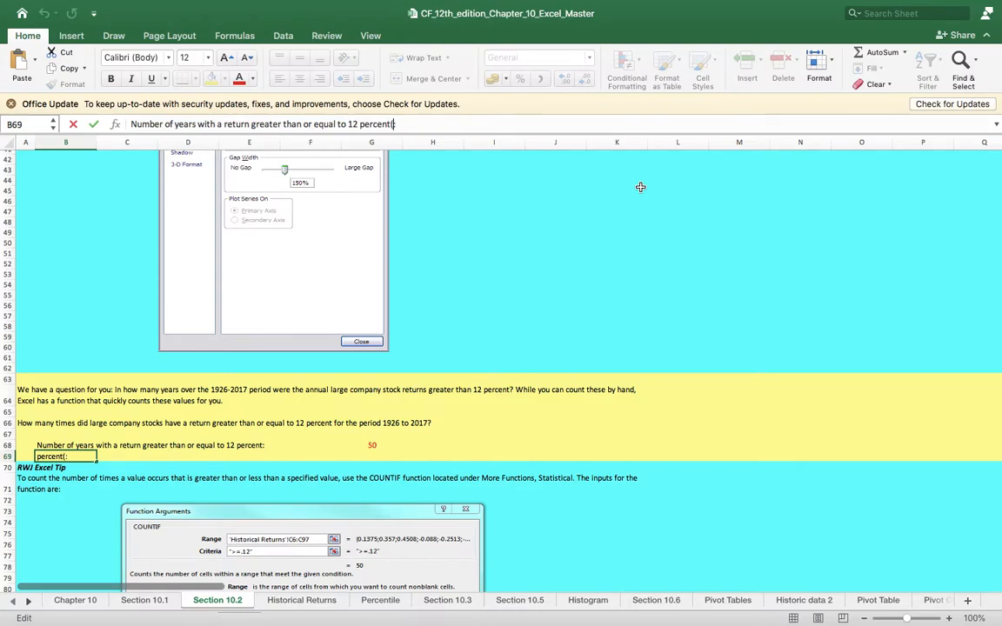
text(t Bond))
key(BackSpace)
text(s))
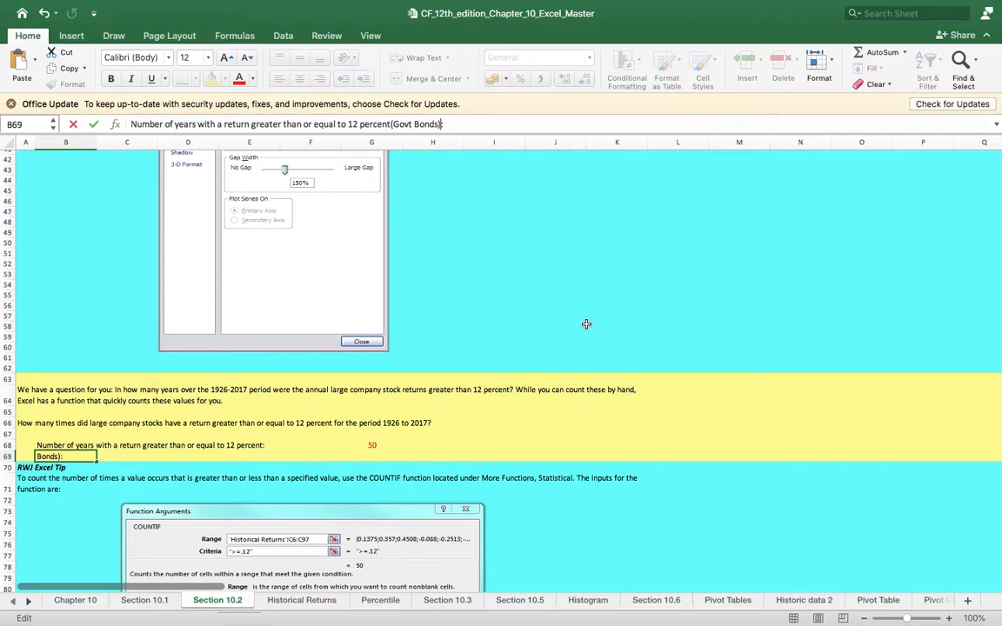
Enter =COUNTIF('Historical Returns'!D6:D97,">=0.12") in G69 for the government bonds, and move the empty cell G70 onto it
click(365, 457)
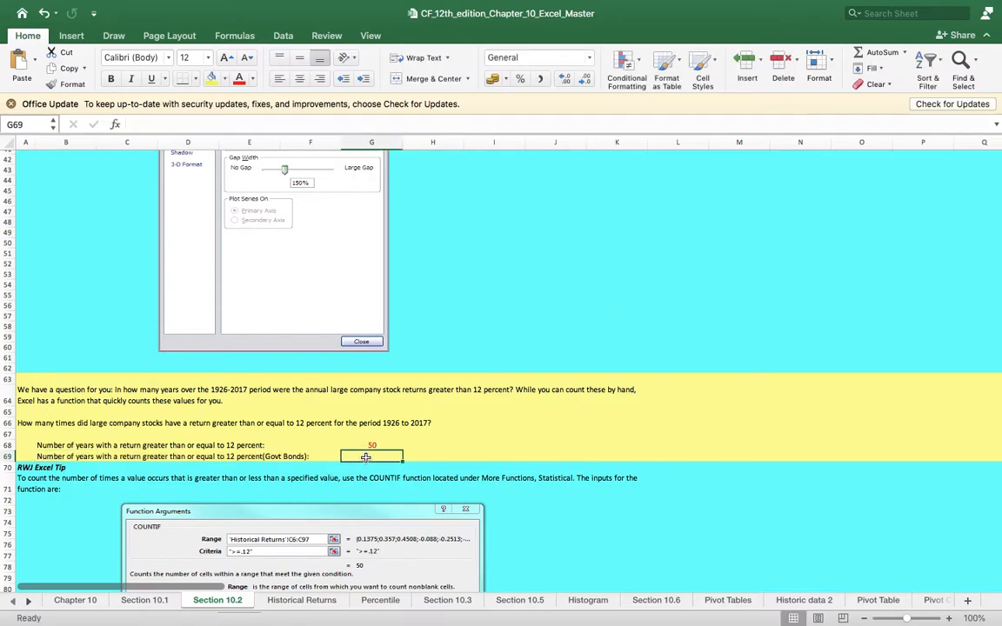
text(=)
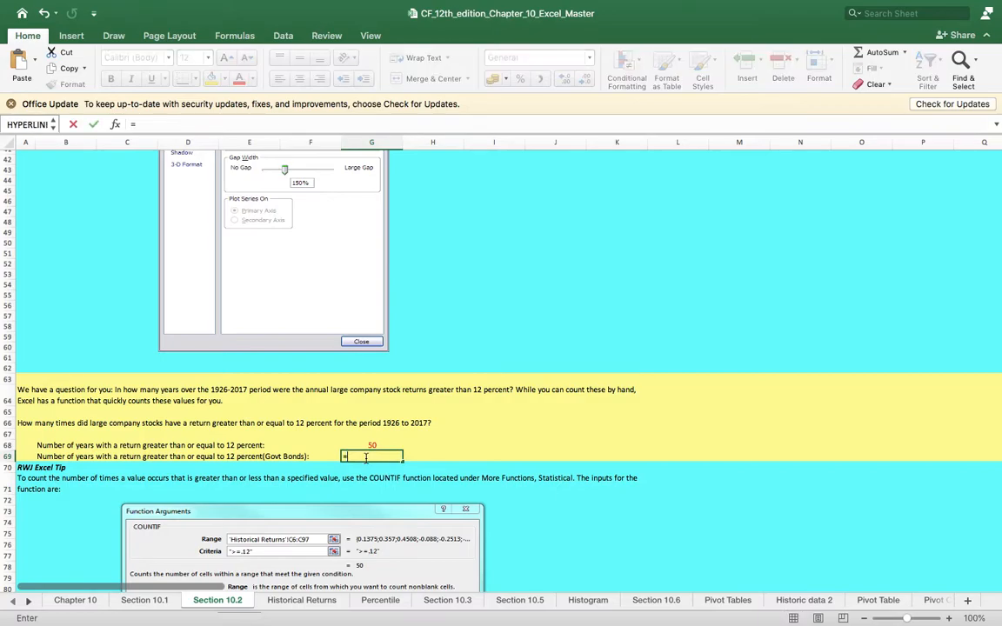
text(coun)
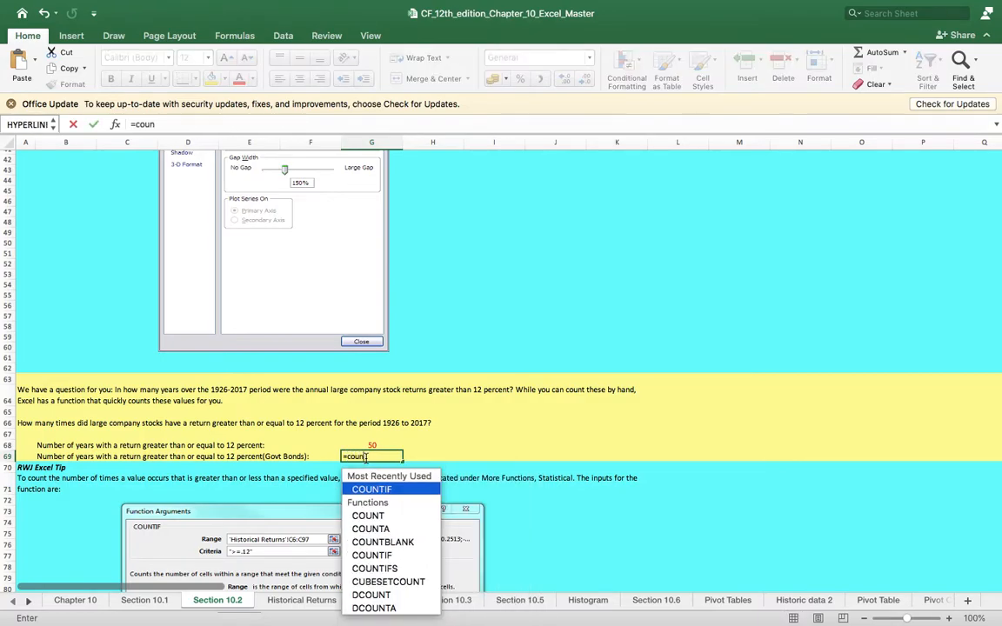
text(t)
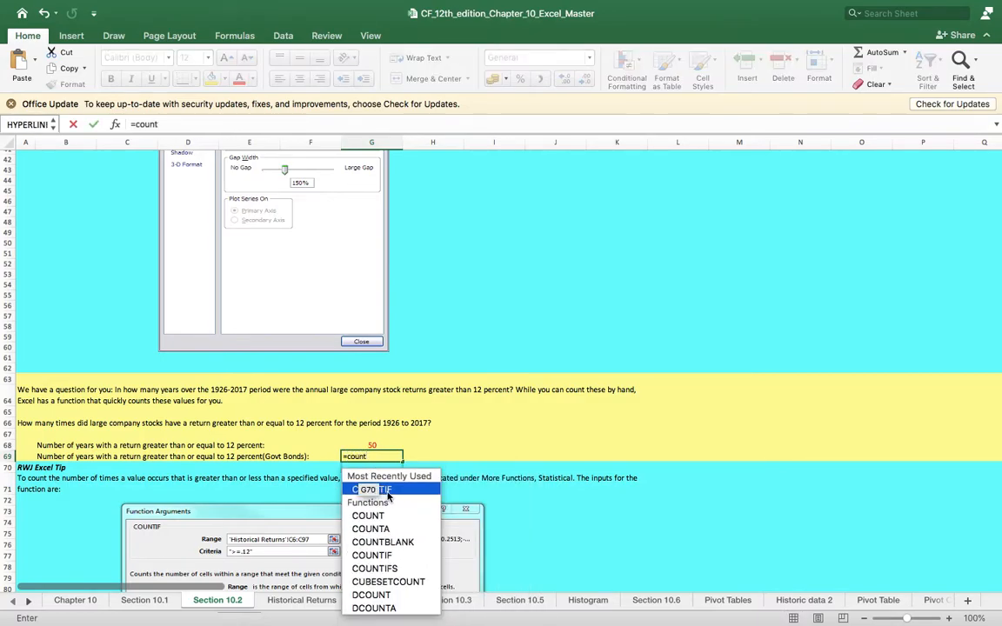
double_click(361, 490)
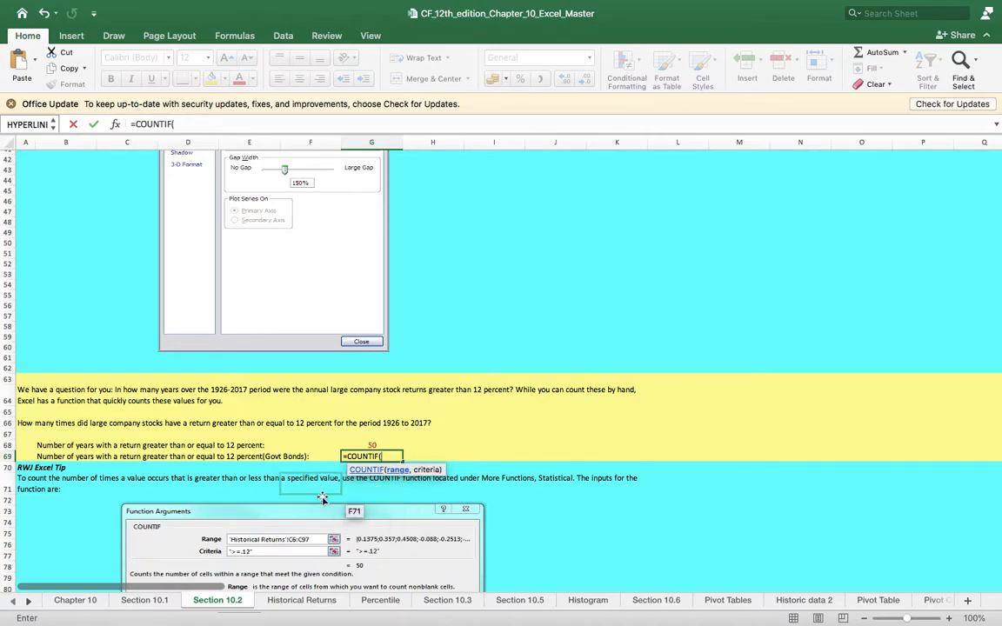
click(301, 600)
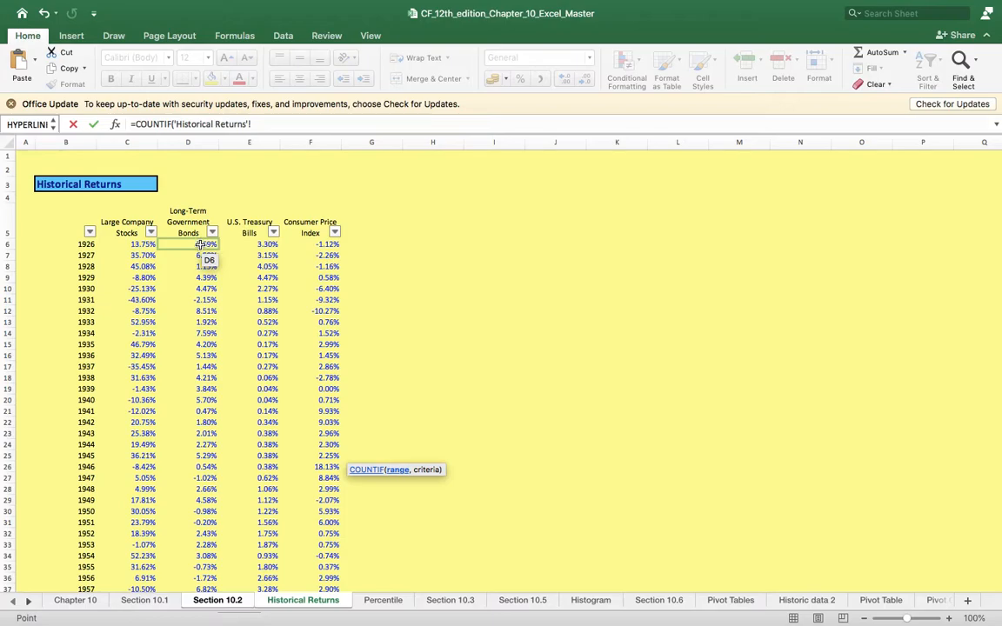
drag(209, 245, 215, 524)
text(,)
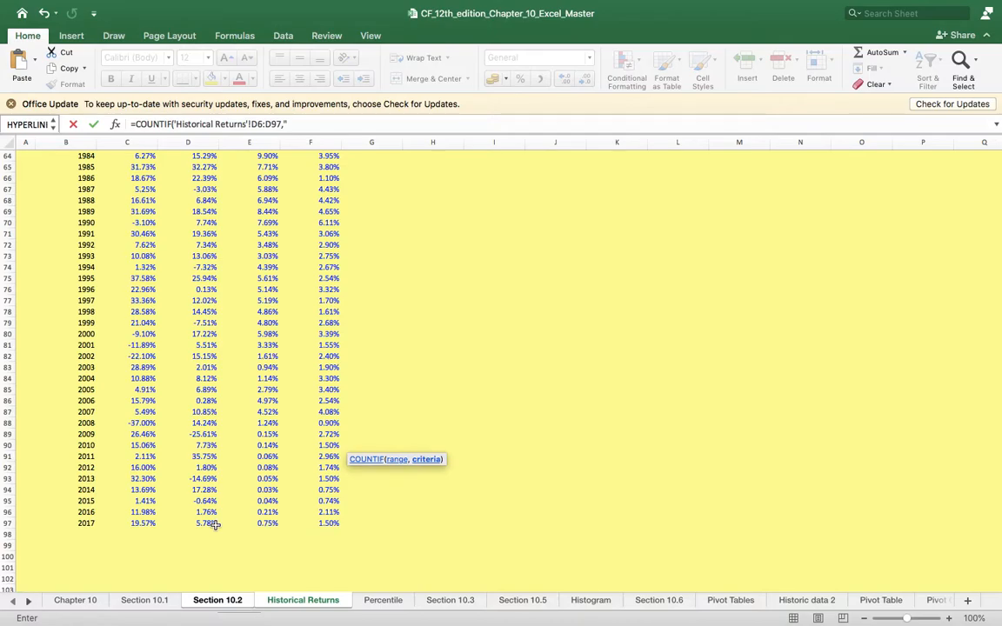
text(=)
text(0.12"))
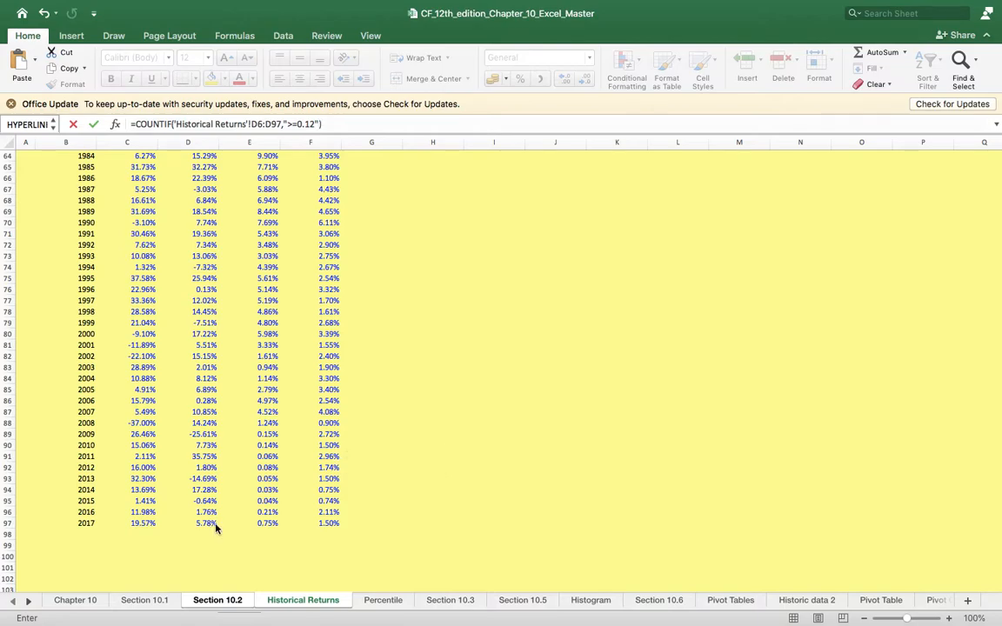
key(Return)
drag(374, 463, 383, 456)
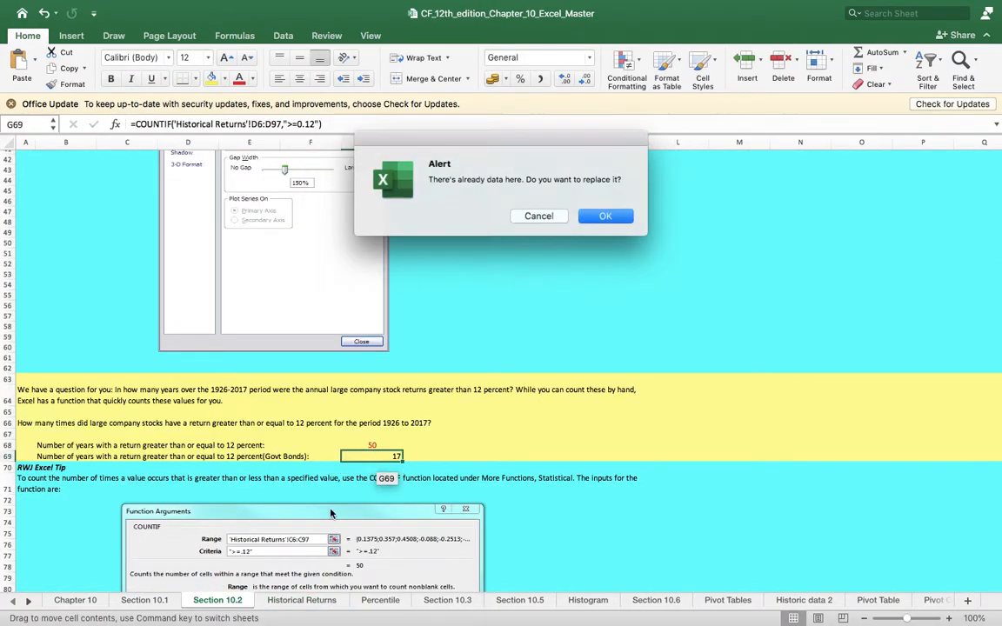
click(605, 216)
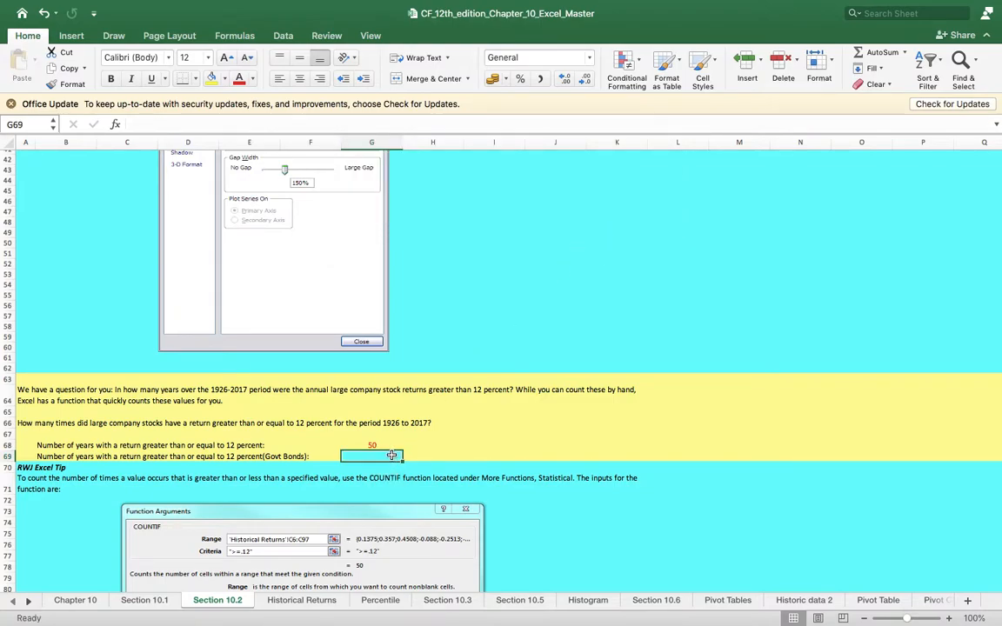
Count the years with long-term government bond returns of at least 10 percent in G69 with =COUNTIF('Historical Returns'!D6:D97,">=0.10")
text(=cou)
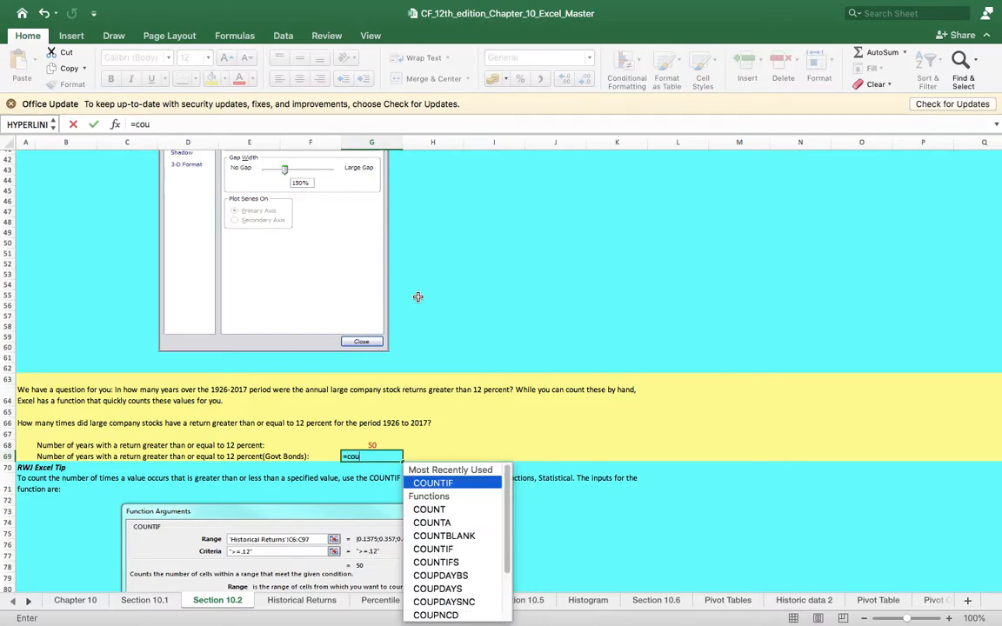
text(nt)
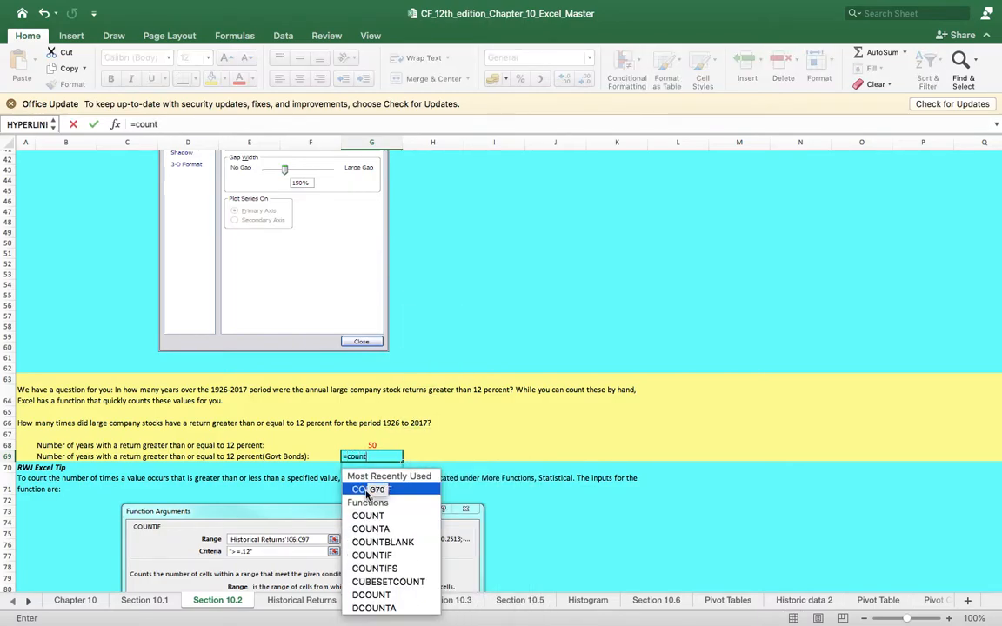
double_click(372, 489)
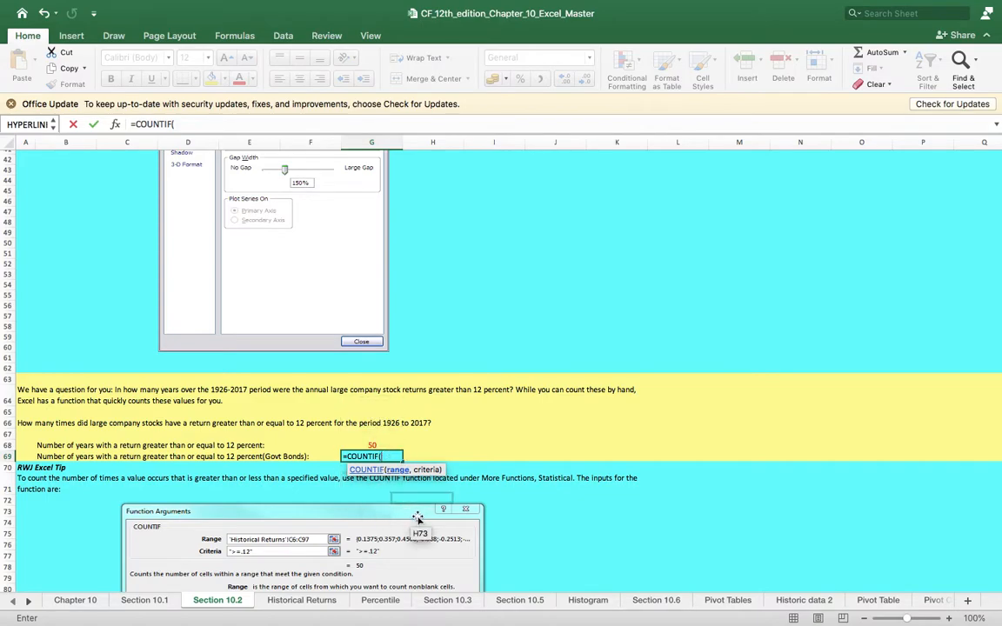
click(297, 606)
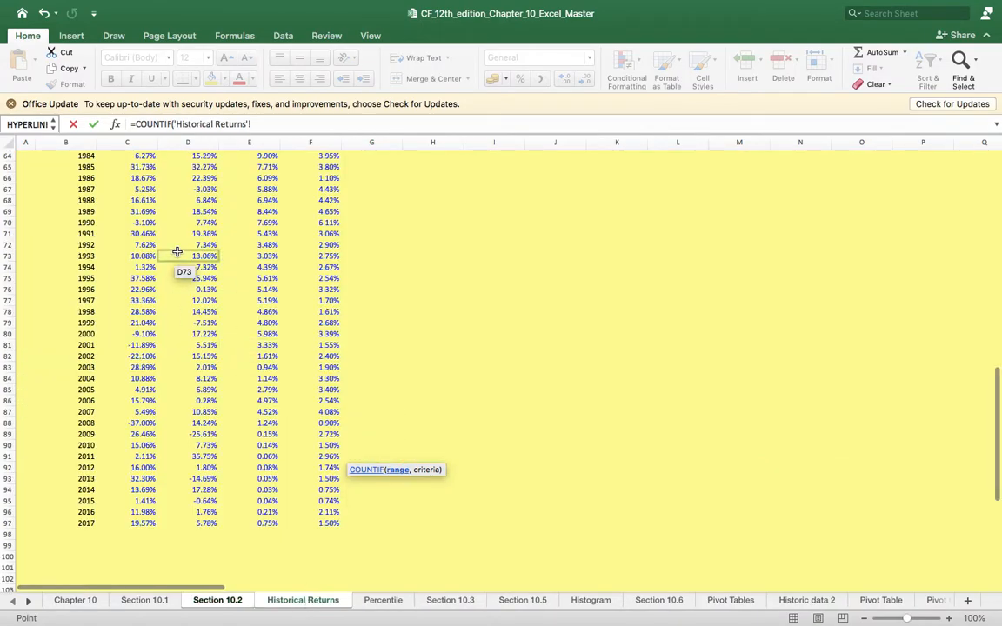
scroll(180, 263, up, 6)
scroll(180, 264, up, 6)
drag(188, 245, 206, 558)
text(,">=0.10)
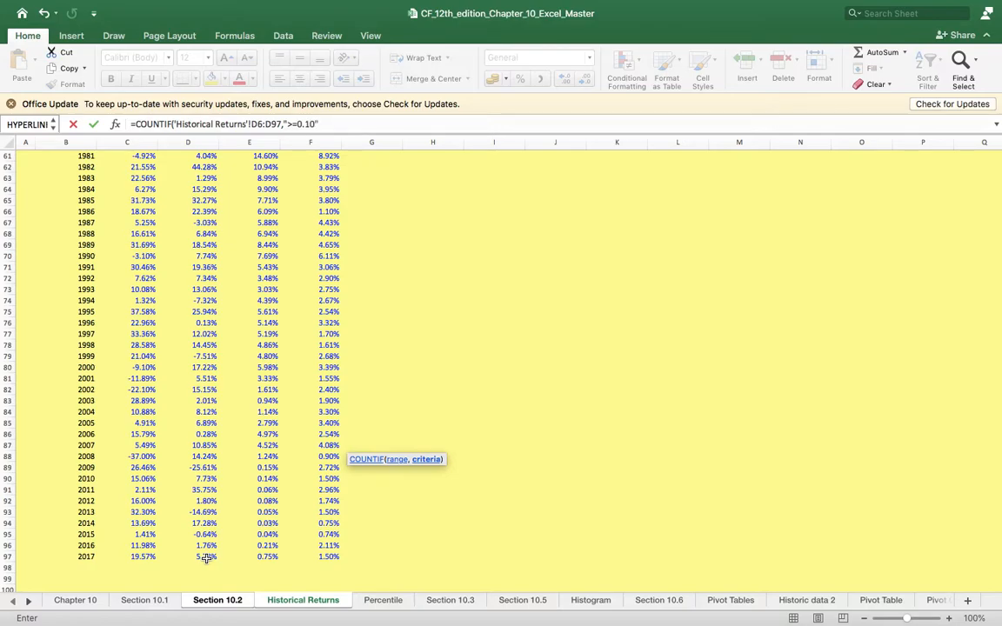
text())
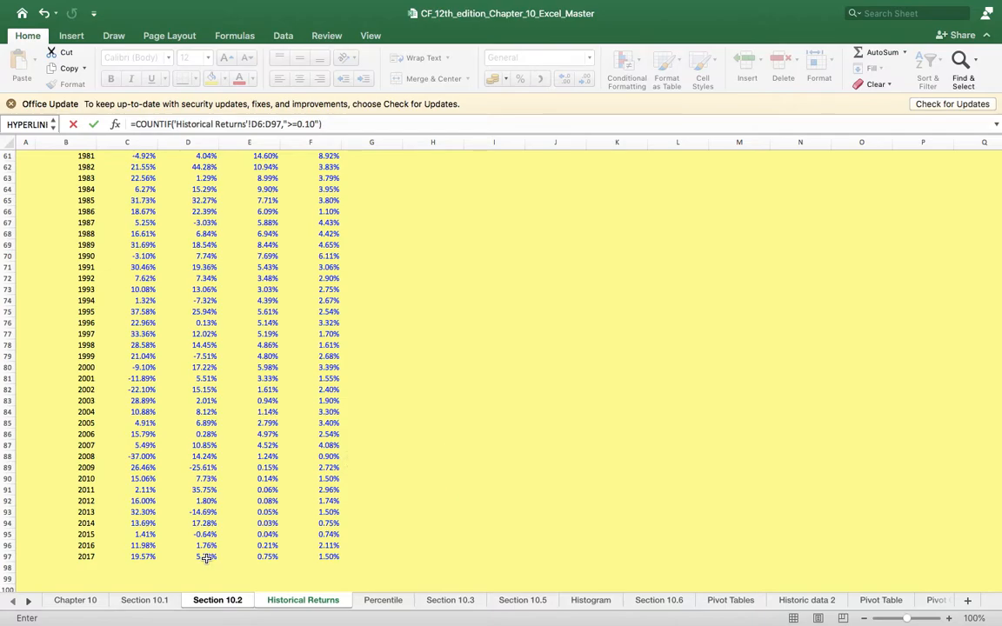
key(Return)
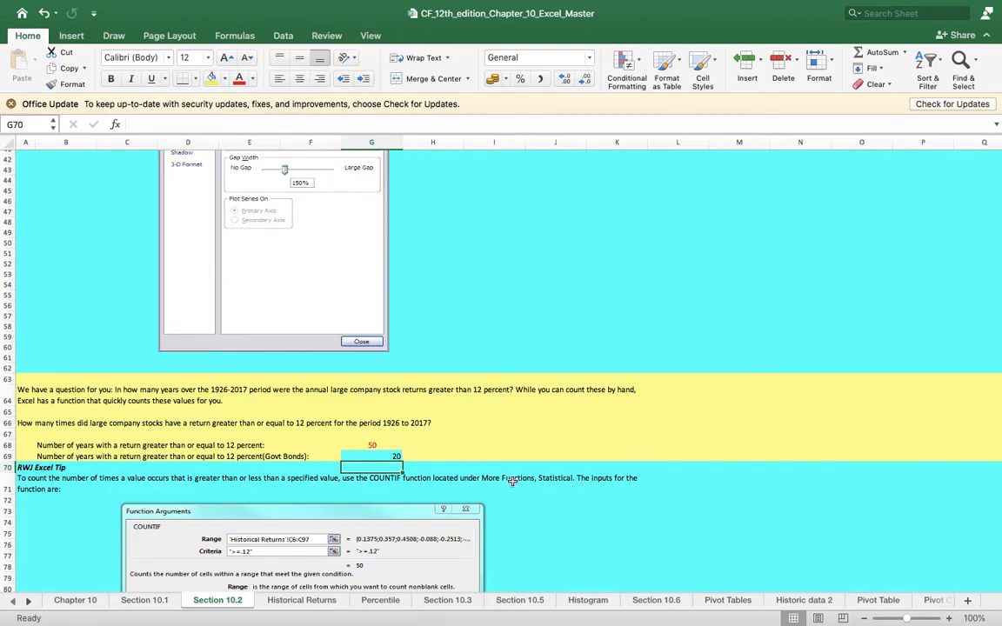
click(592, 358)
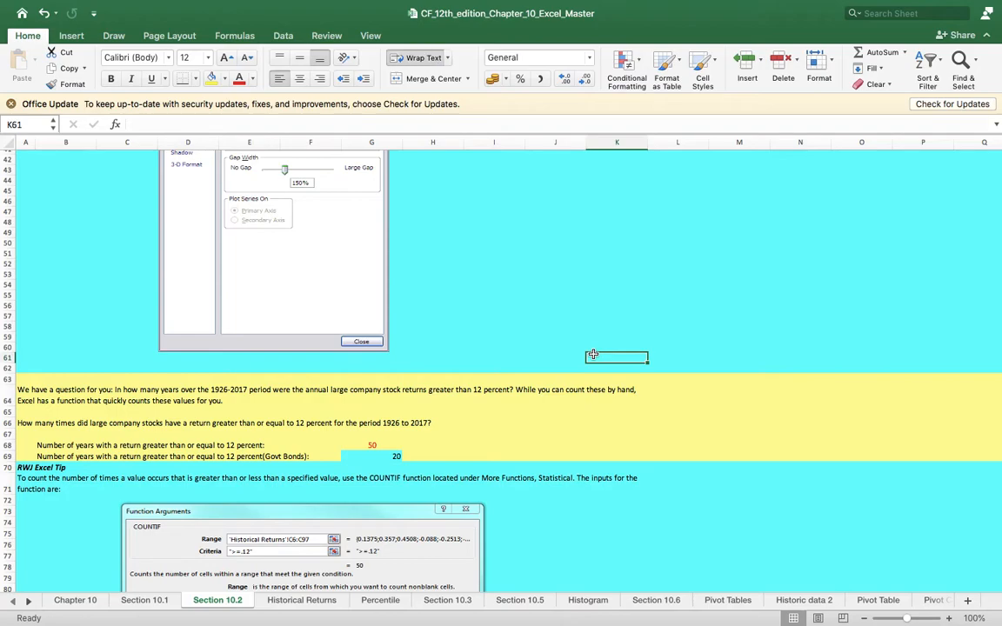
Format the government bond count in G69 with a red font and centre it in the cell
click(387, 456)
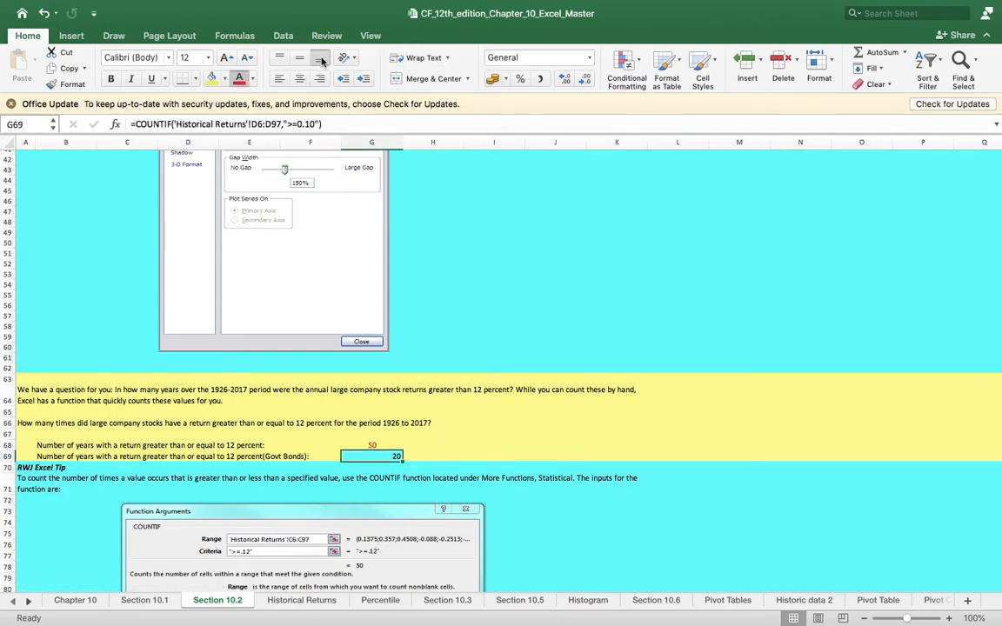
key(super+z)
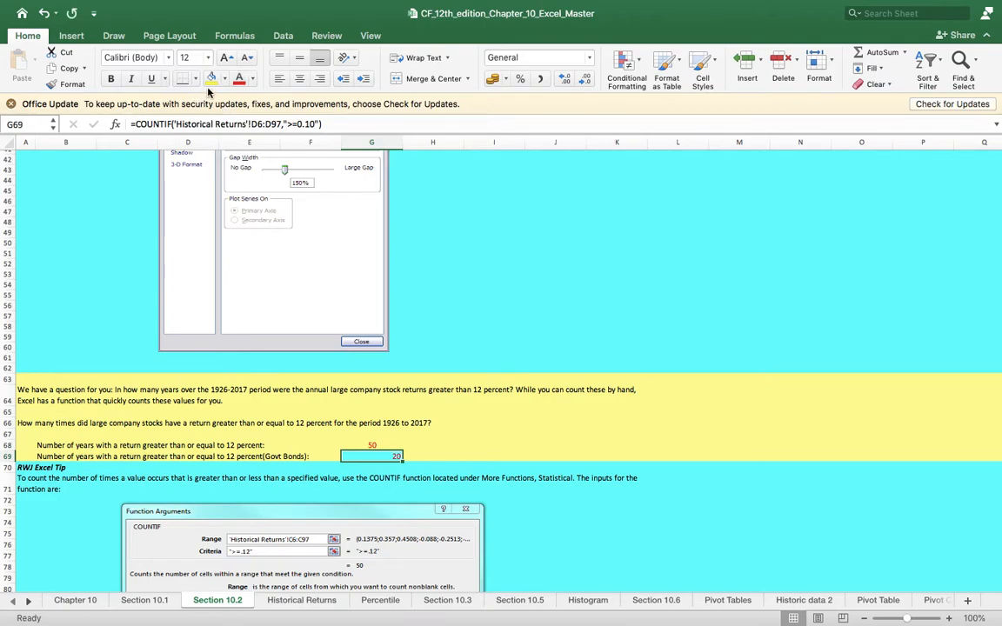
click(298, 80)
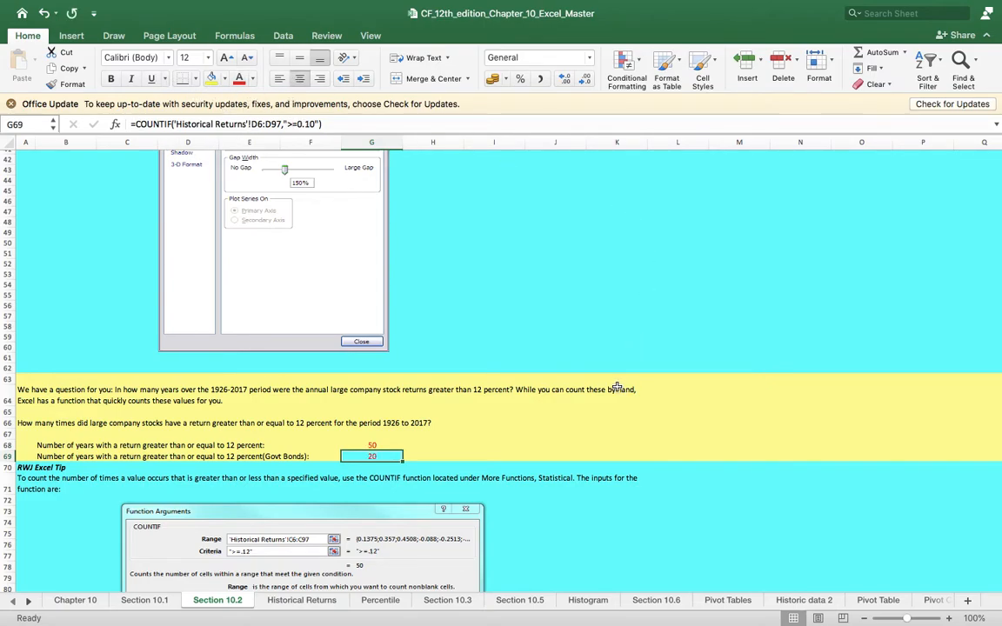
Clear the formula in G92 for large company stock returns greater than 9 percent and less than 23 percent
scroll(556, 348, down, 5)
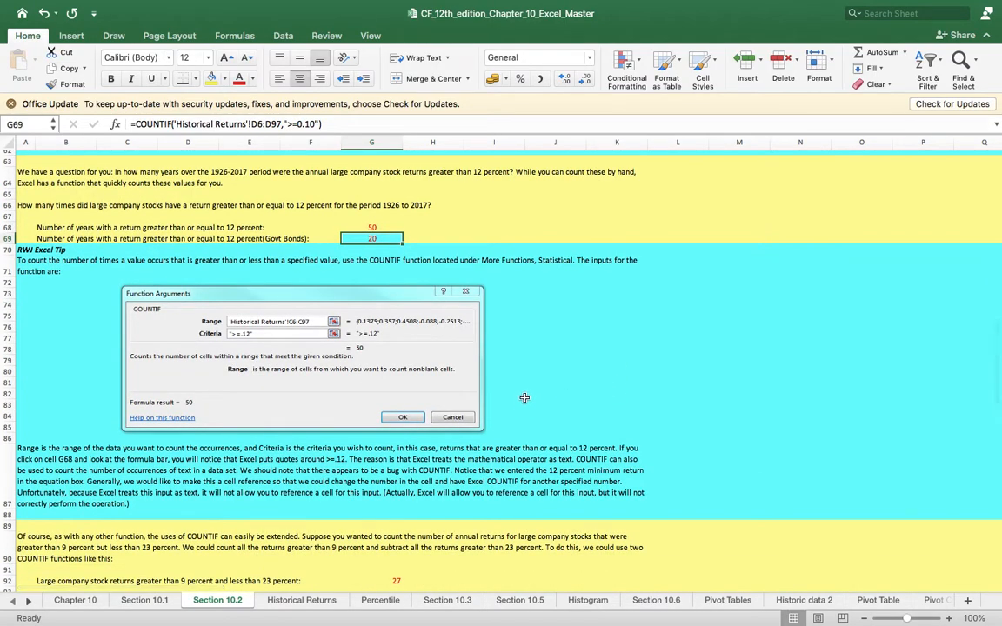
scroll(545, 394, down, 3)
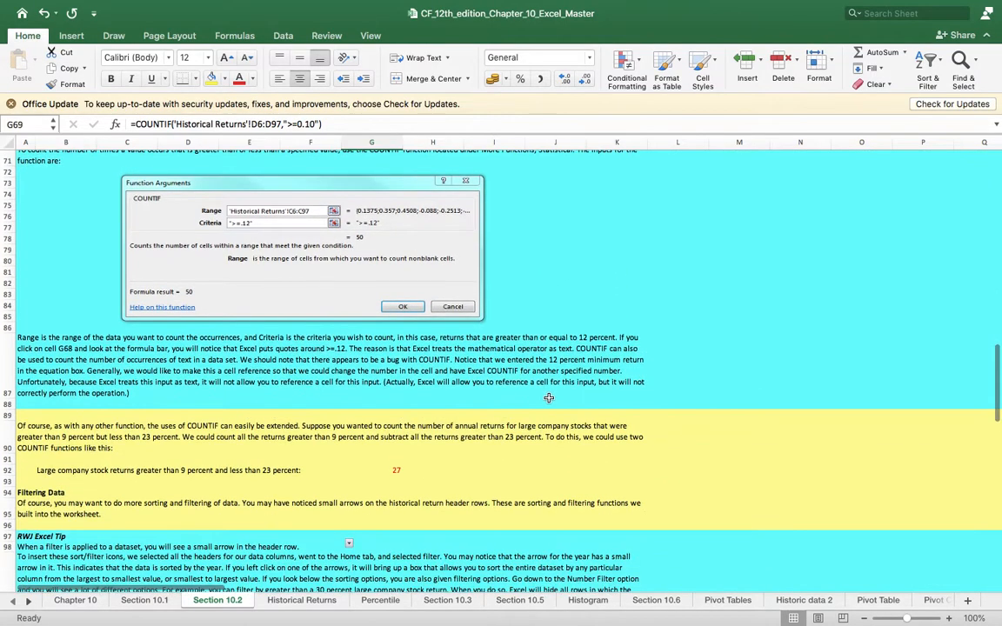
click(391, 472)
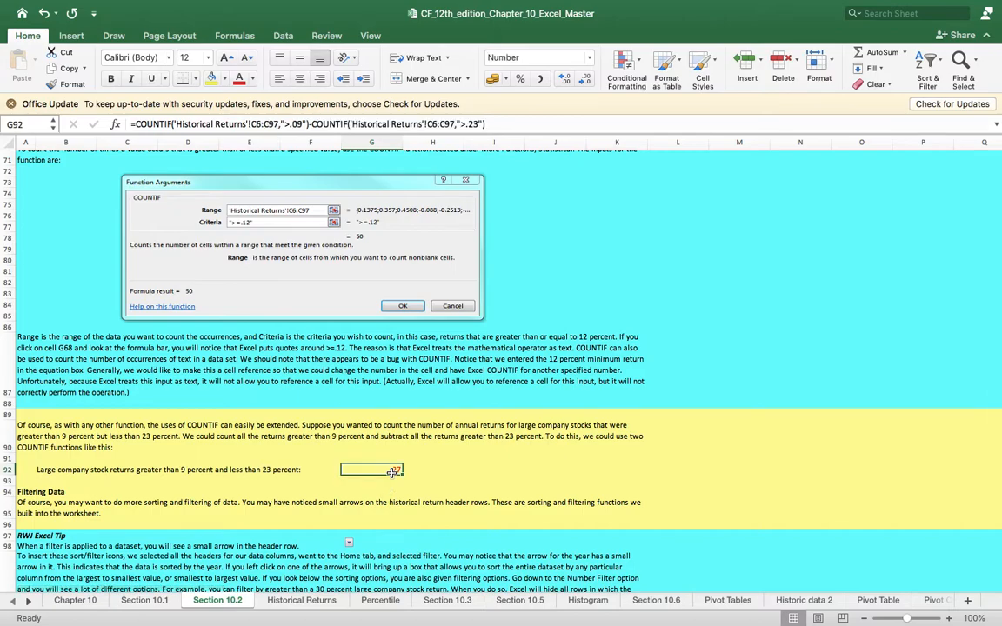
key(Delete)
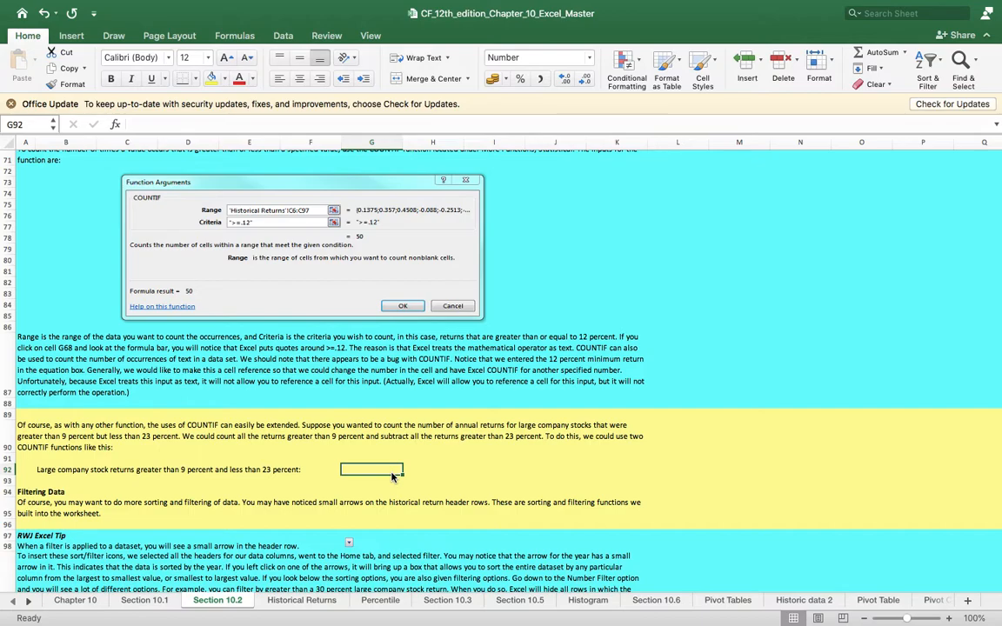
Begin the G92 formula with =COUNTIF('Historical Returns'!C6:C97,">0.09") followed by a minus sign
text(=)
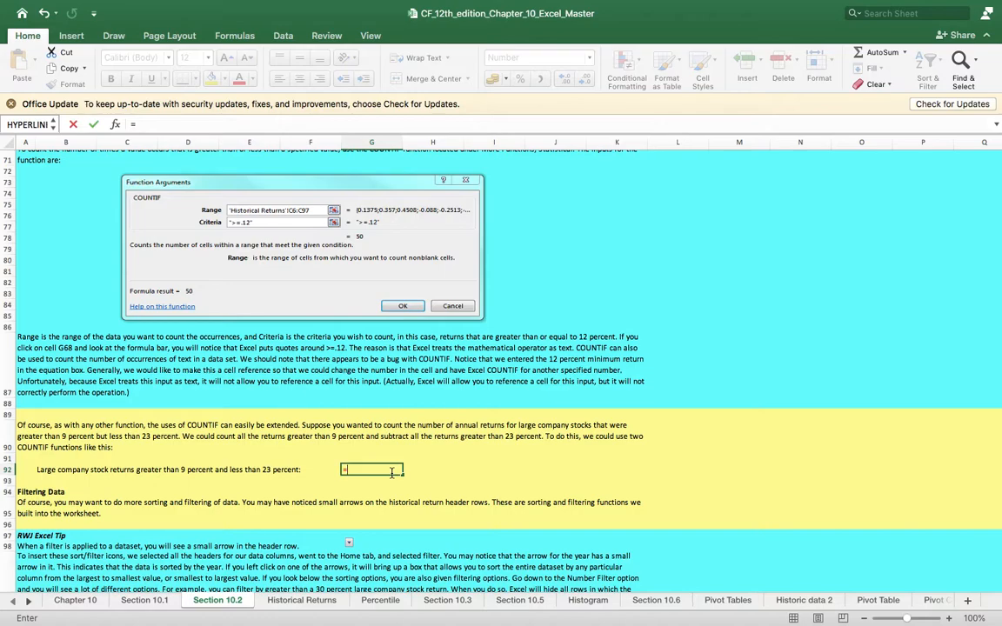
text(count)
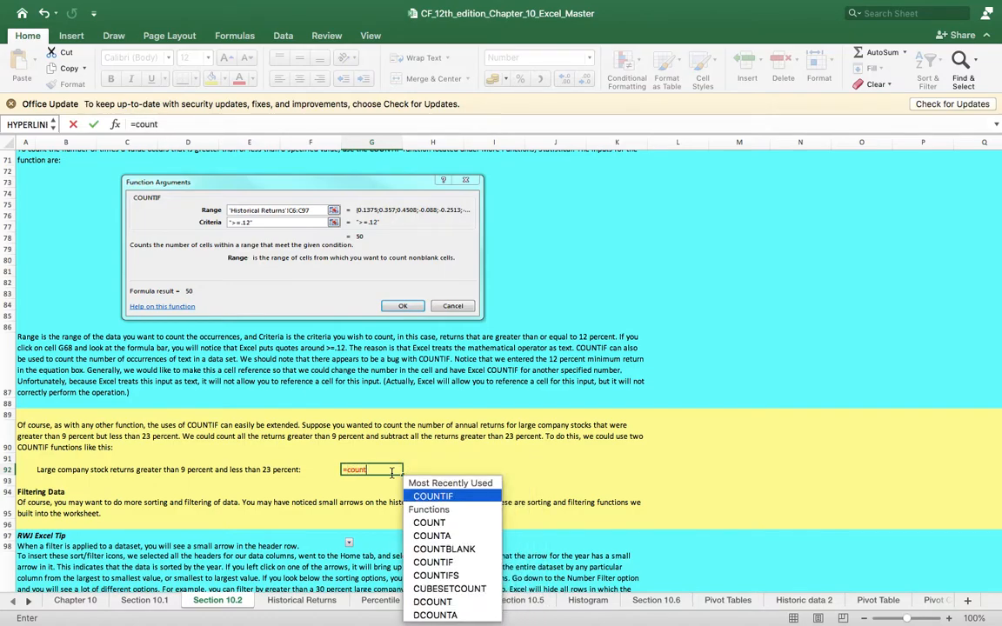
text(if)
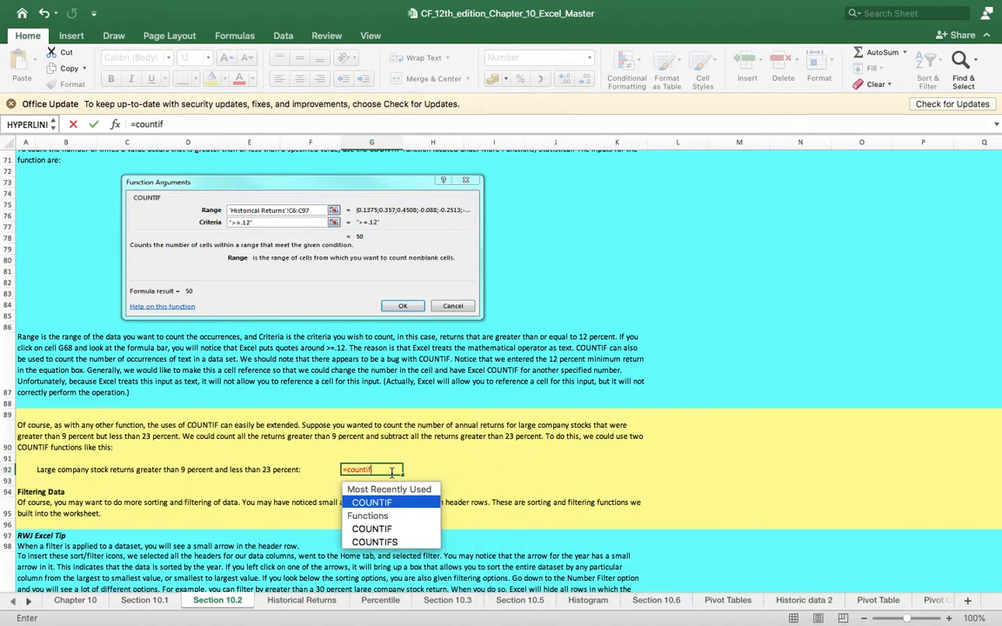
drag(392, 472, 403, 492)
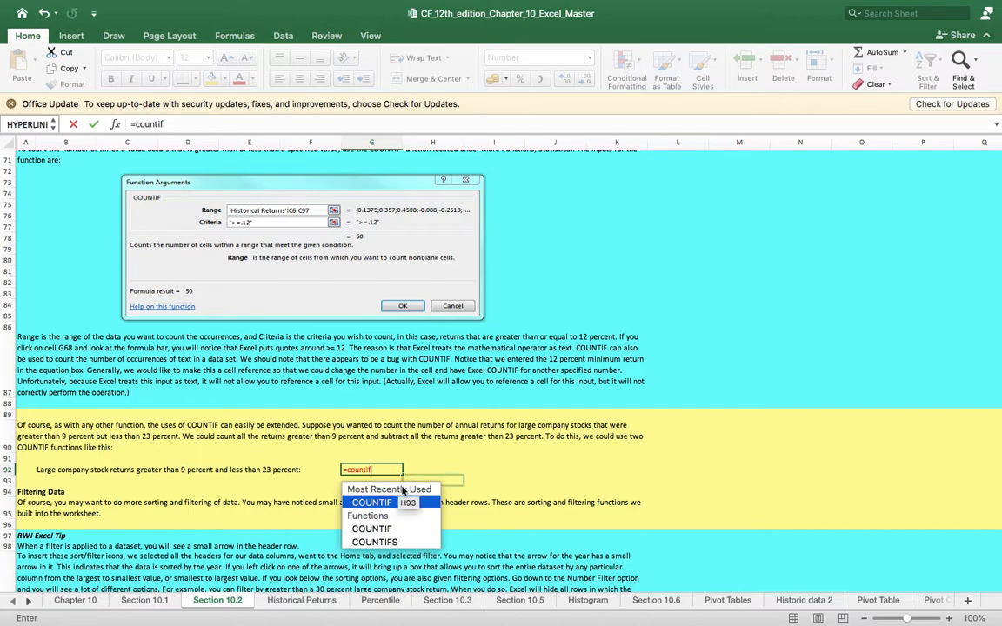
double_click(381, 506)
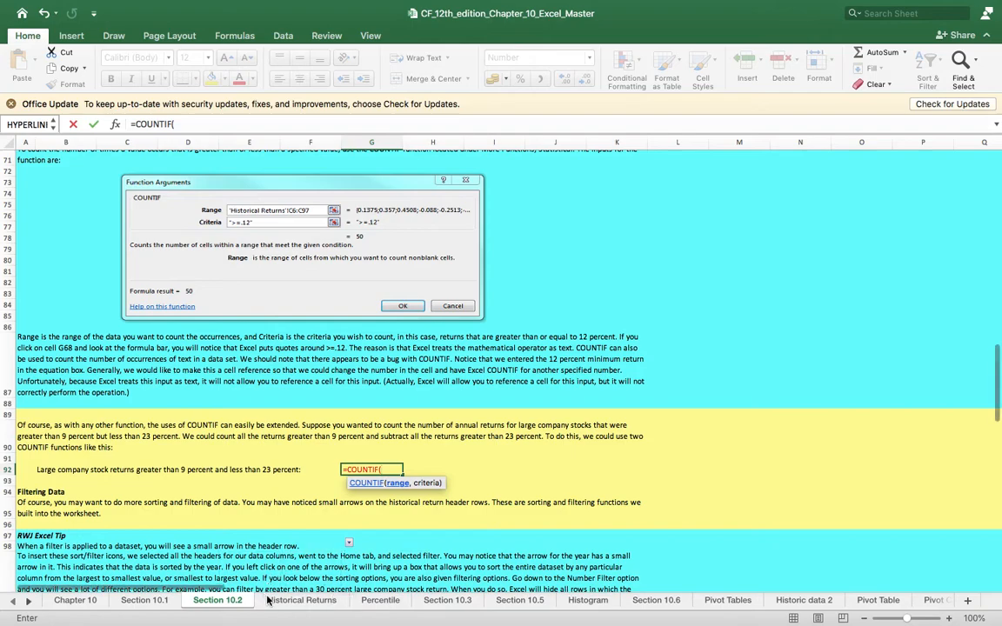
click(296, 601)
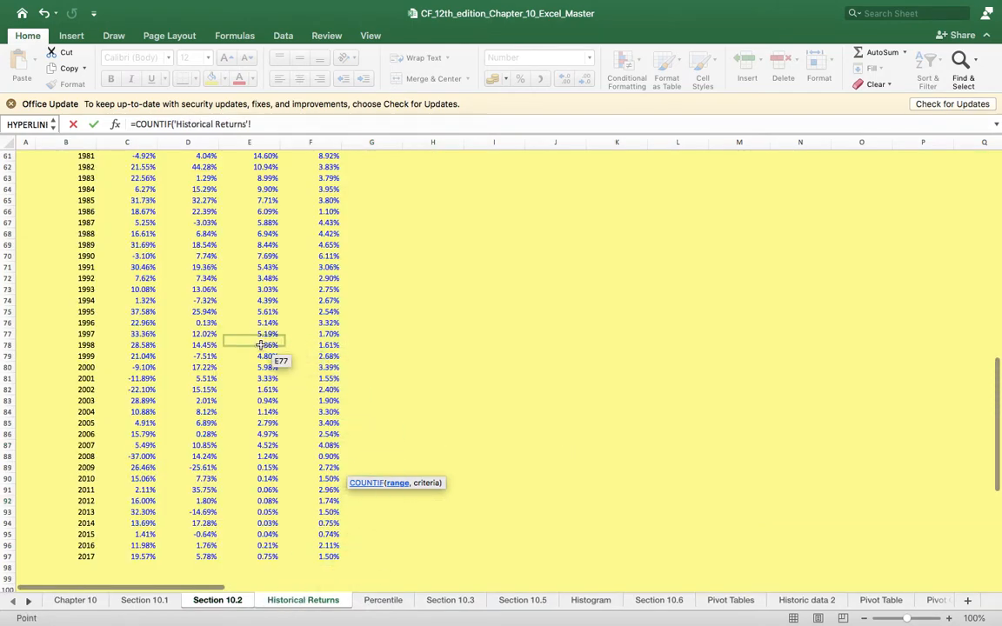
scroll(254, 347, up, 15)
scroll(221, 330, up, 3)
click(144, 245)
drag(148, 242, 156, 537)
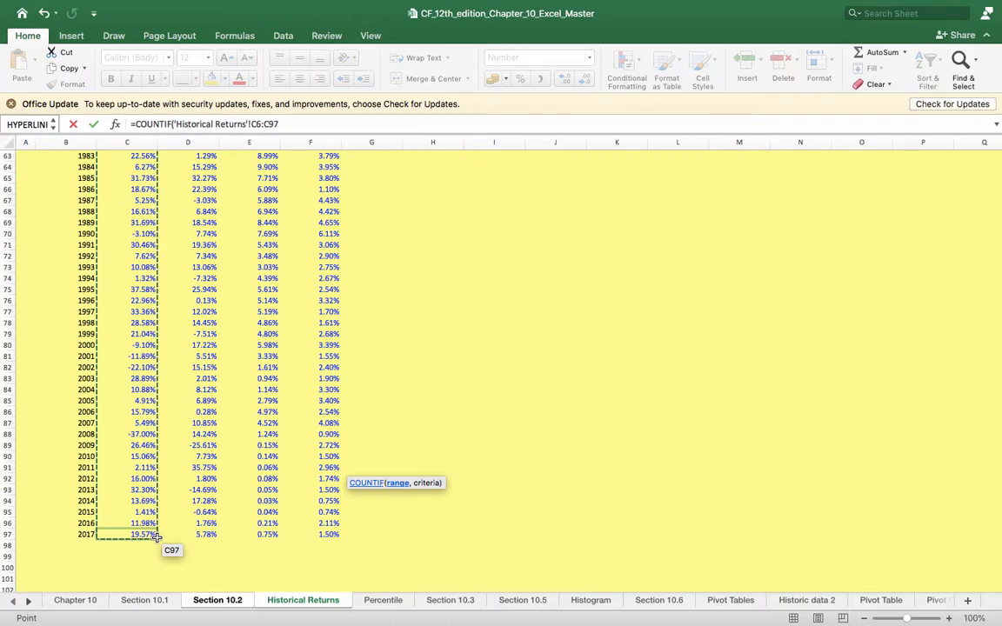
text(,)
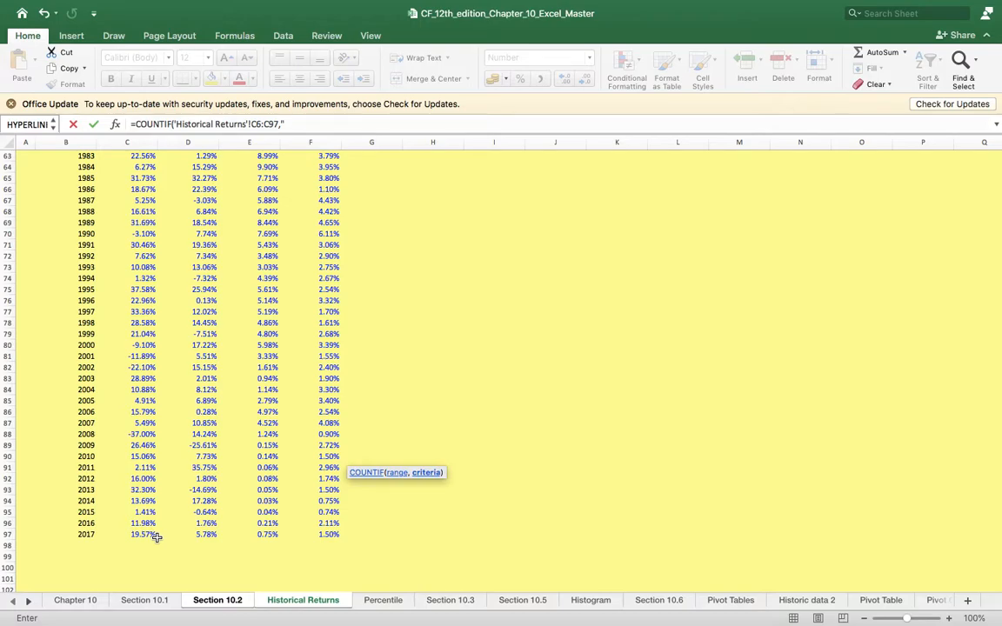
text(0.09")-)
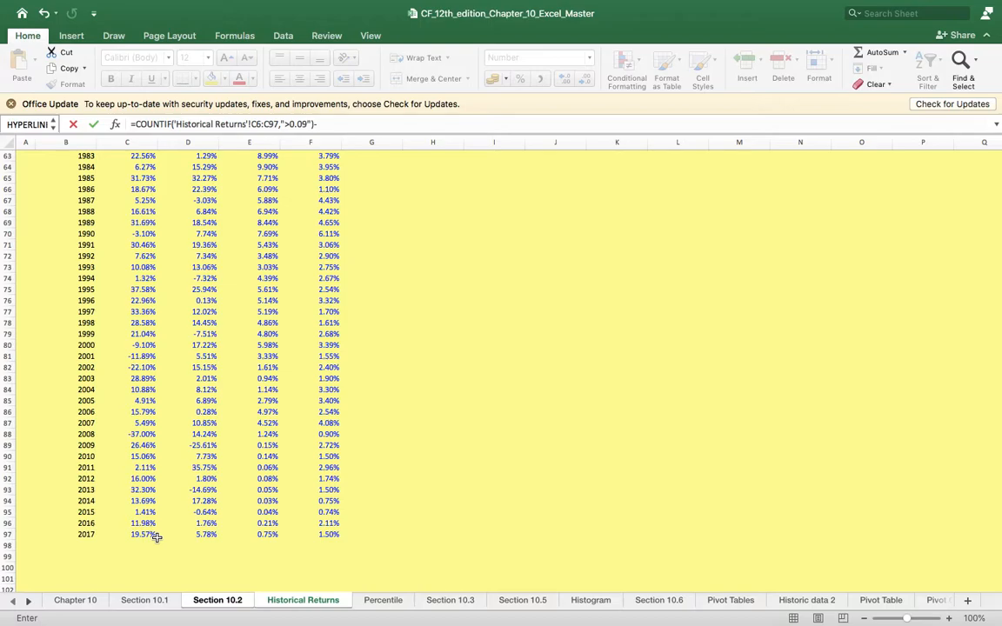
Complete the G92 formula by subtracting COUNTIF('Historical Returns'!C6:C97,">0.23") and enter it
text(c)
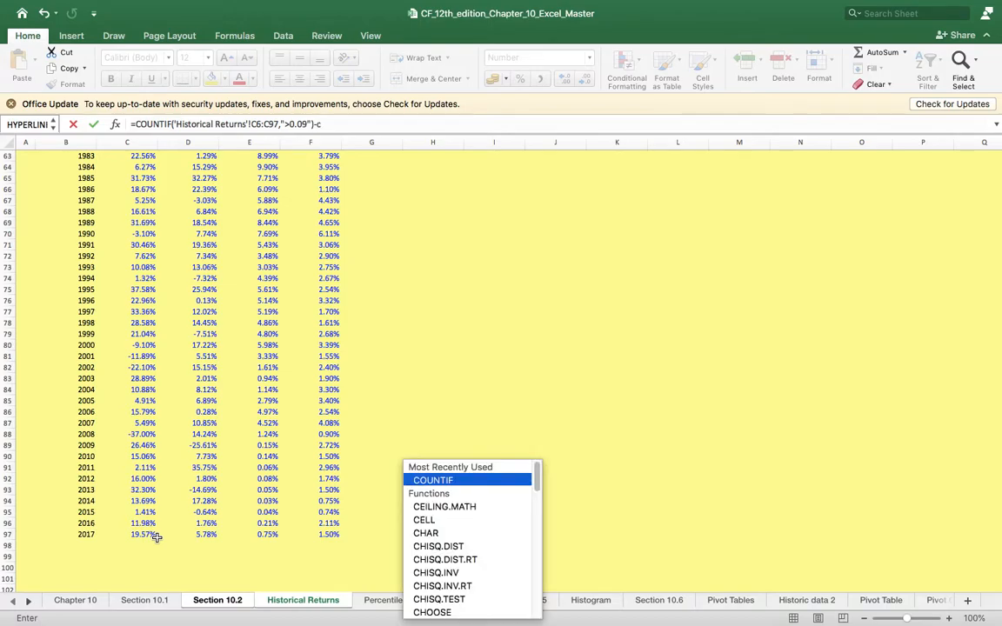
text(ou)
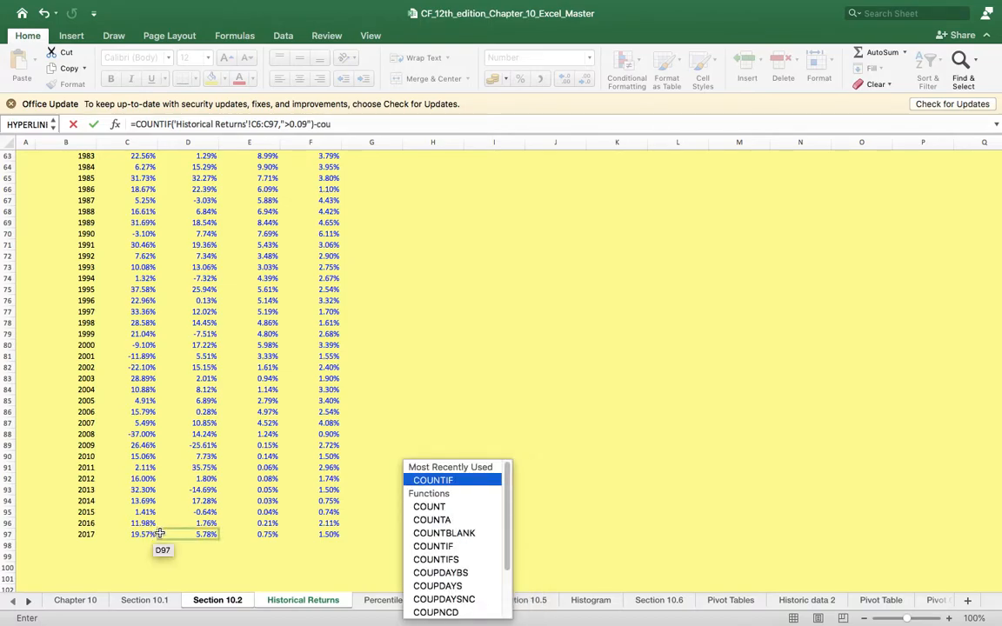
double_click(435, 481)
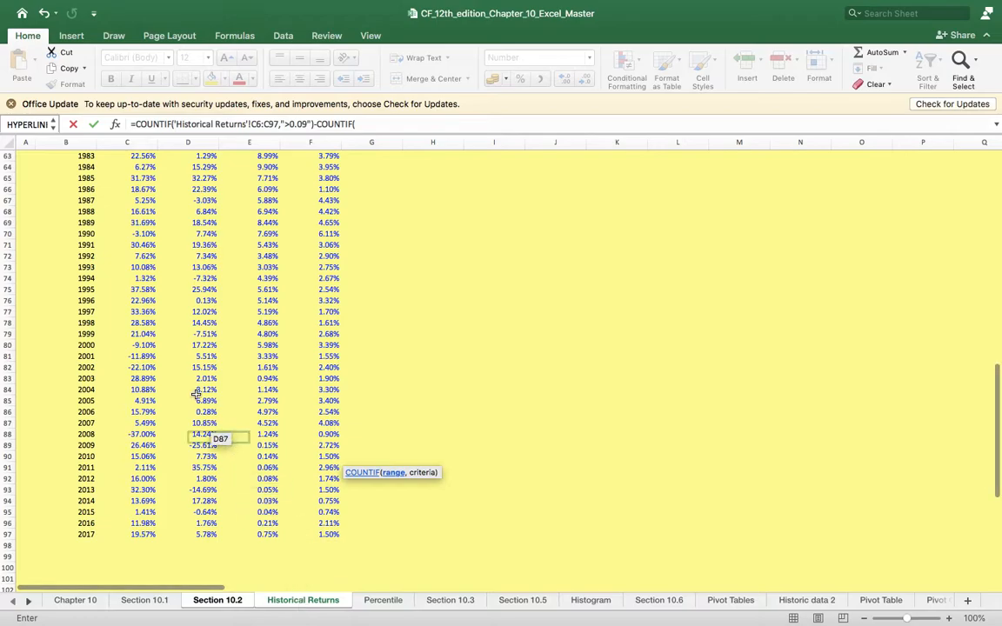
scroll(180, 350, up, 7)
scroll(181, 349, up, 14)
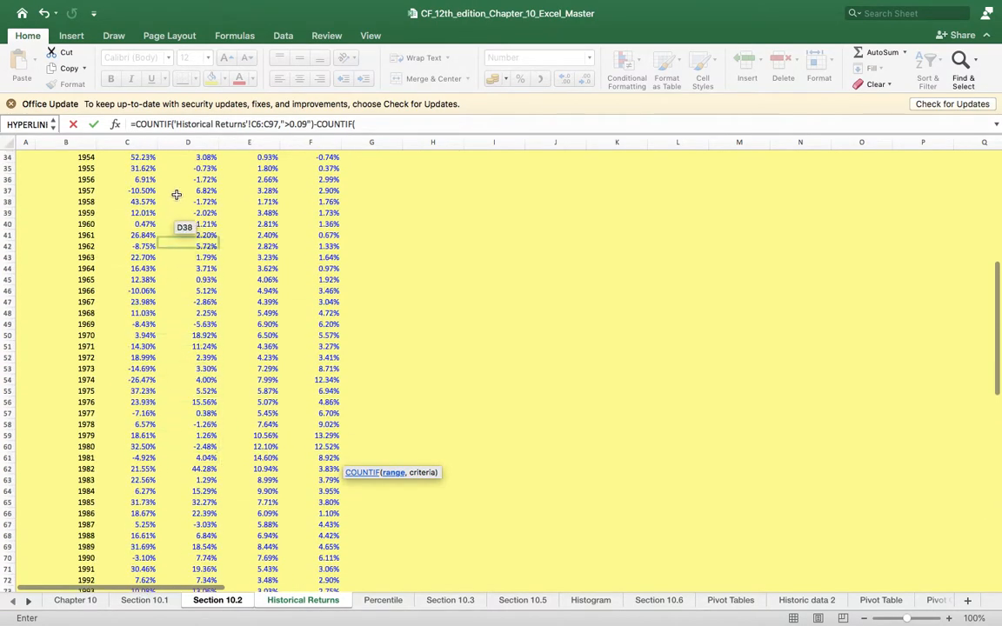
drag(144, 245, 136, 550)
text(,)
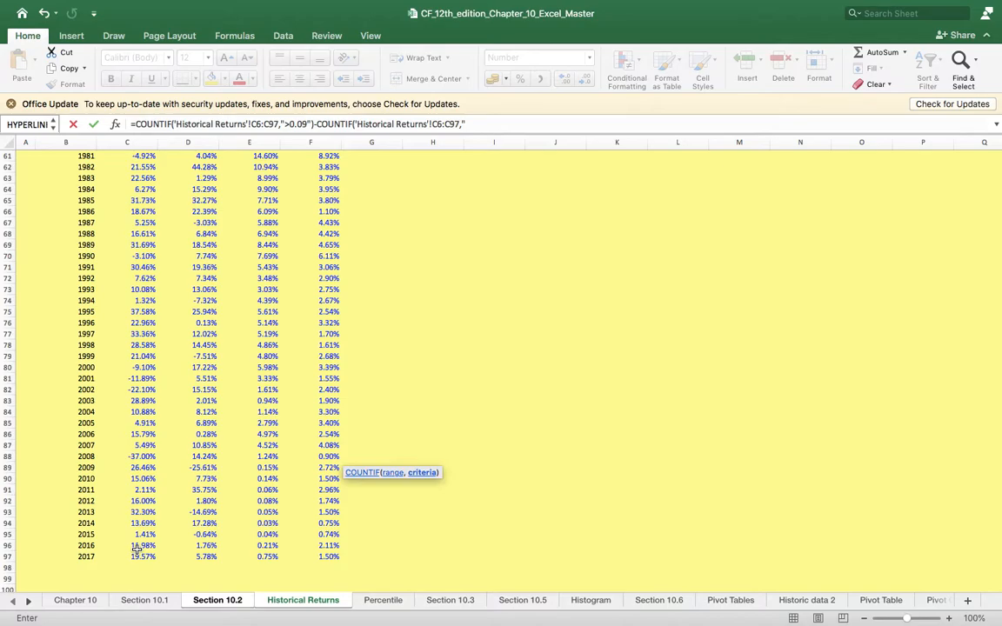
text(0.23"))
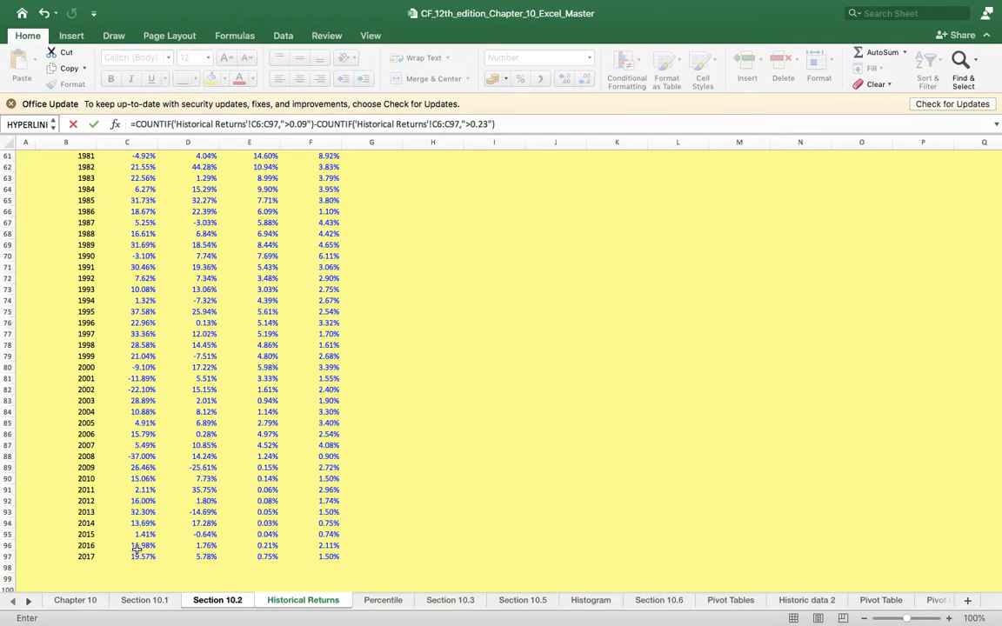
key(Return)
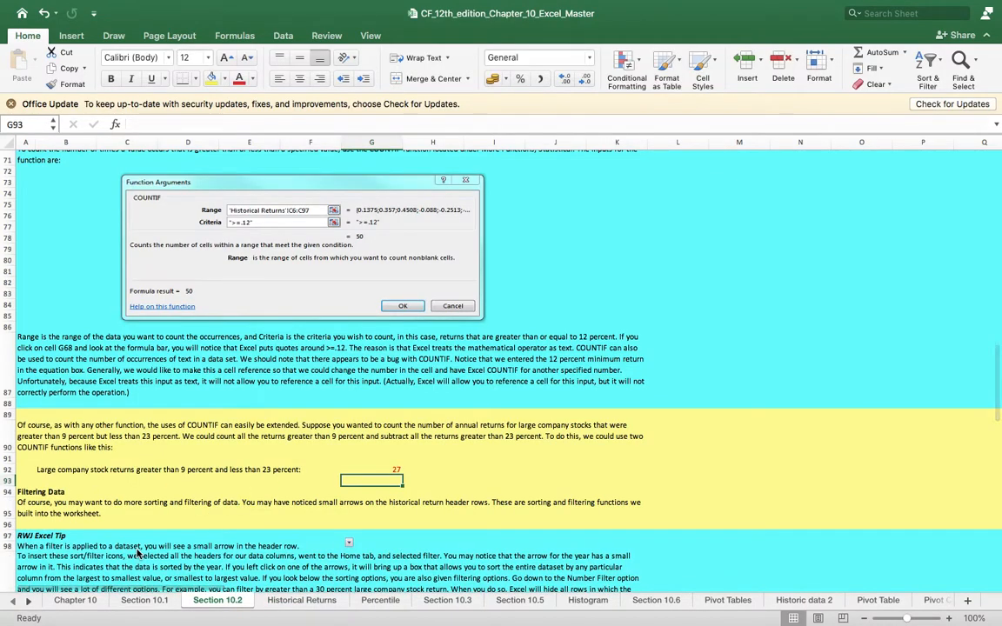
click(387, 470)
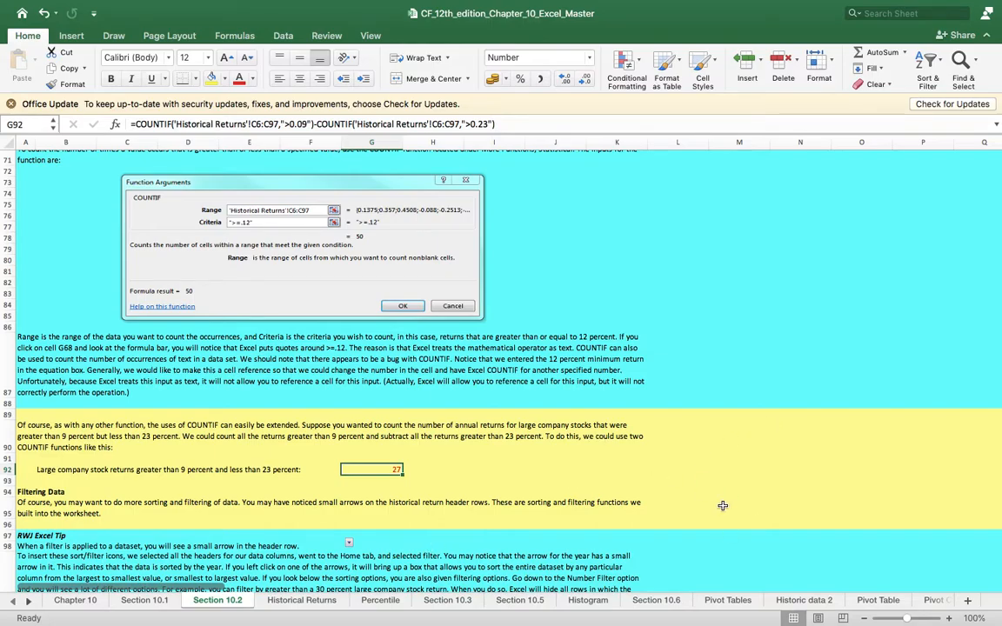
Clear the average return formulas of all four series in D8:D11 on the Section 10.3 sheet
scroll(718, 515, down, 5)
scroll(723, 510, down, 7)
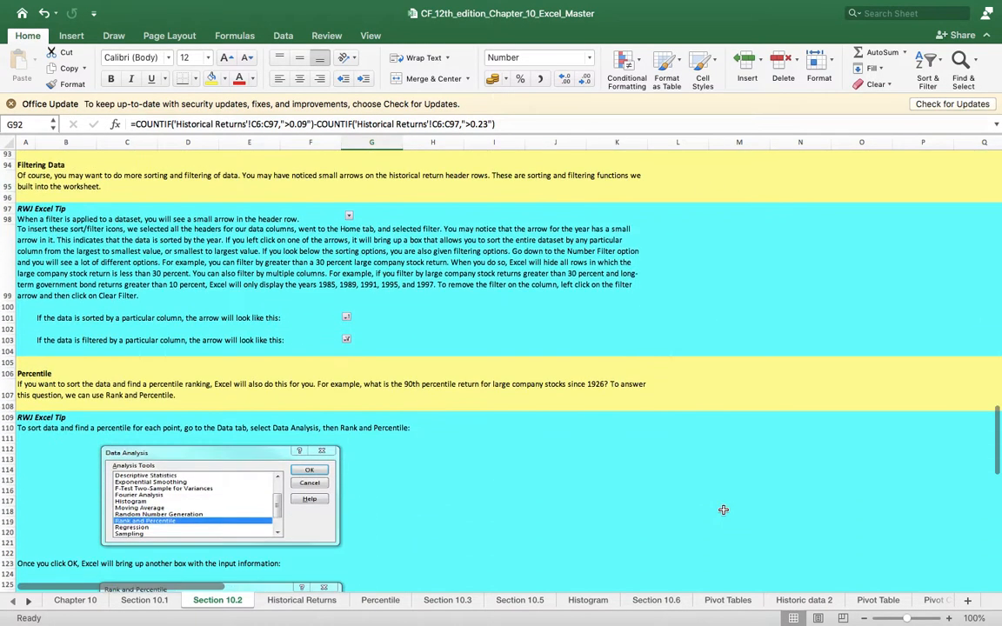
scroll(722, 509, up, 15)
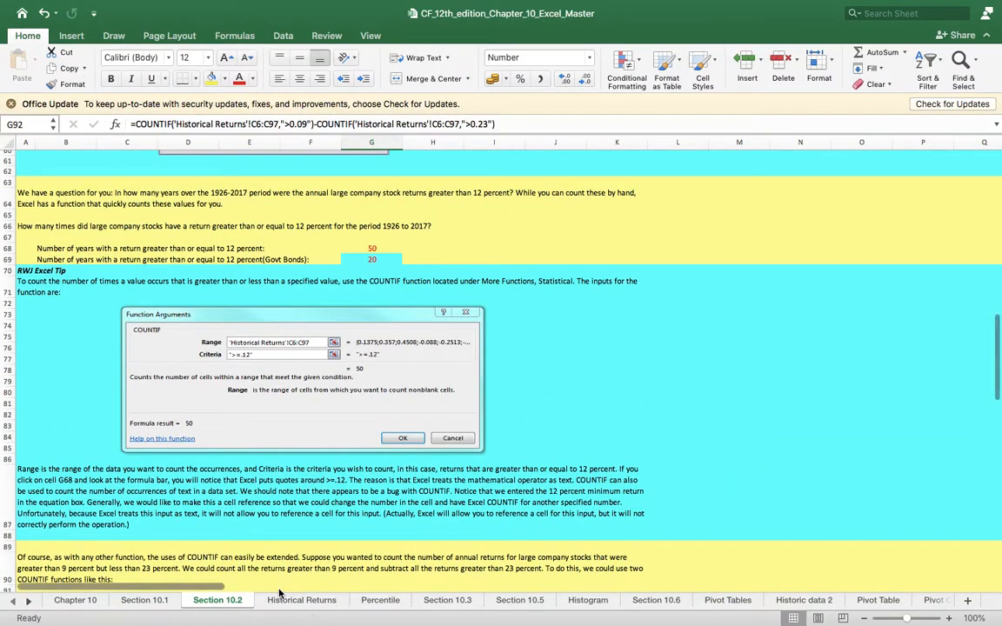
click(294, 602)
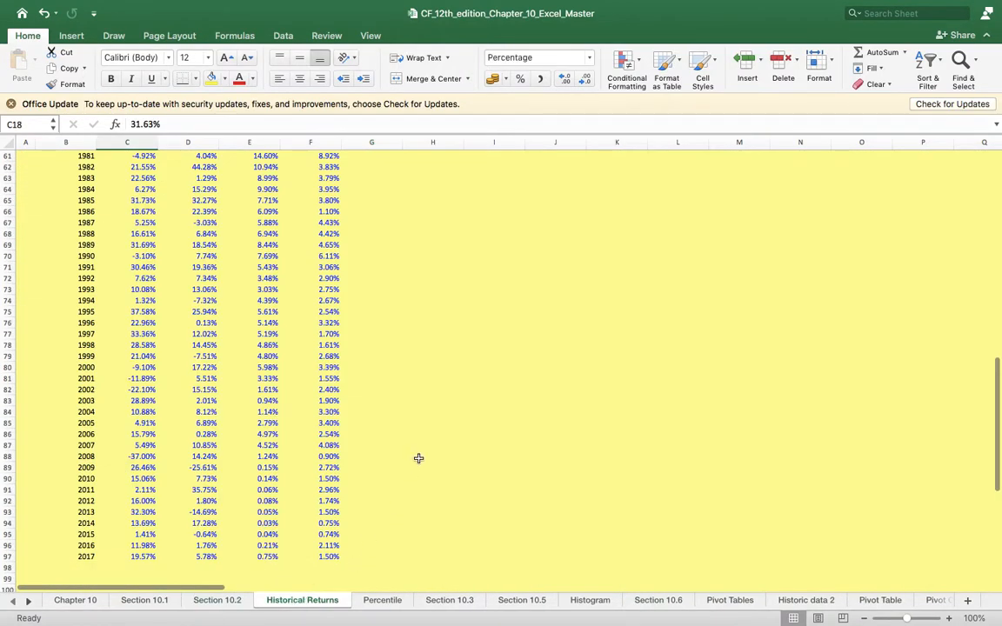
click(381, 600)
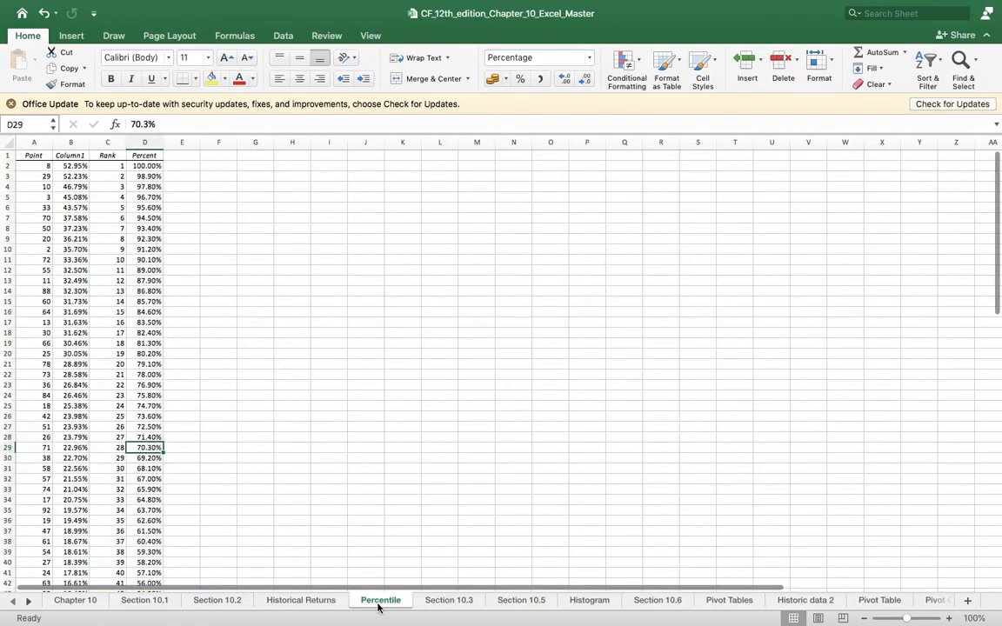
click(428, 601)
scroll(380, 403, up, 10)
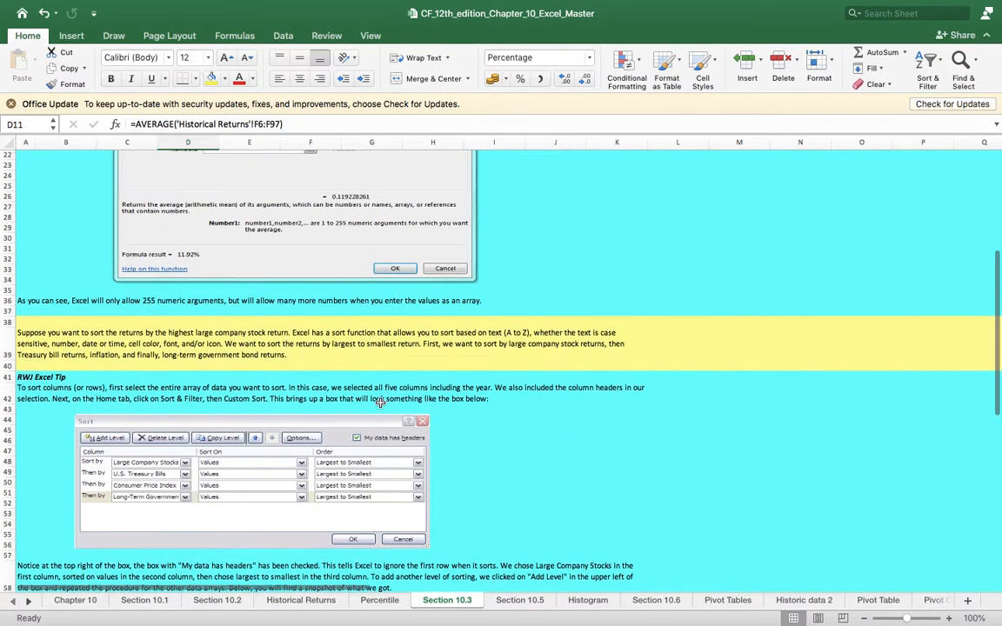
scroll(380, 403, up, 7)
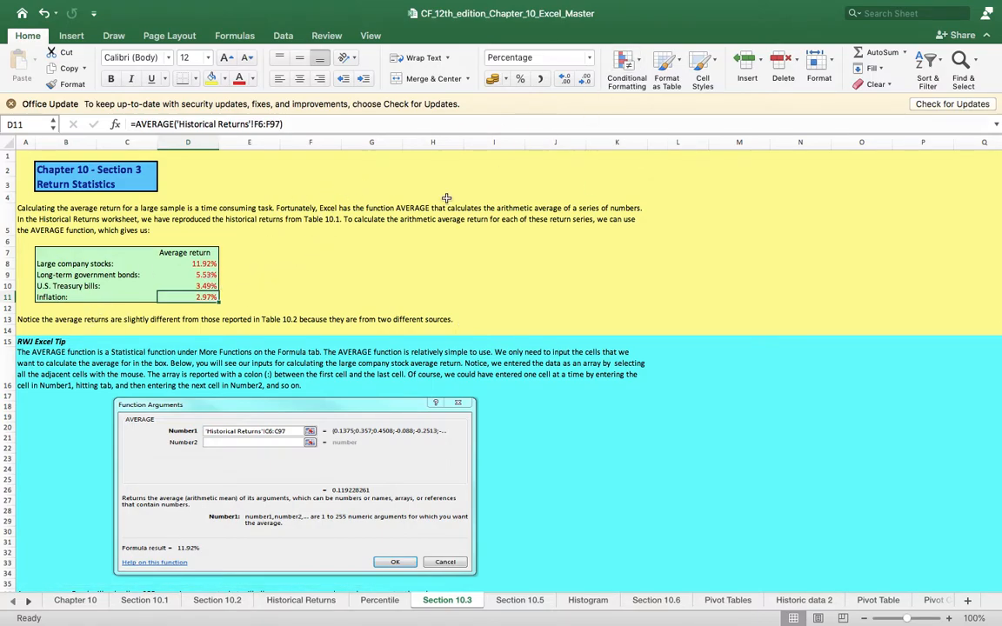
drag(203, 263, 200, 295)
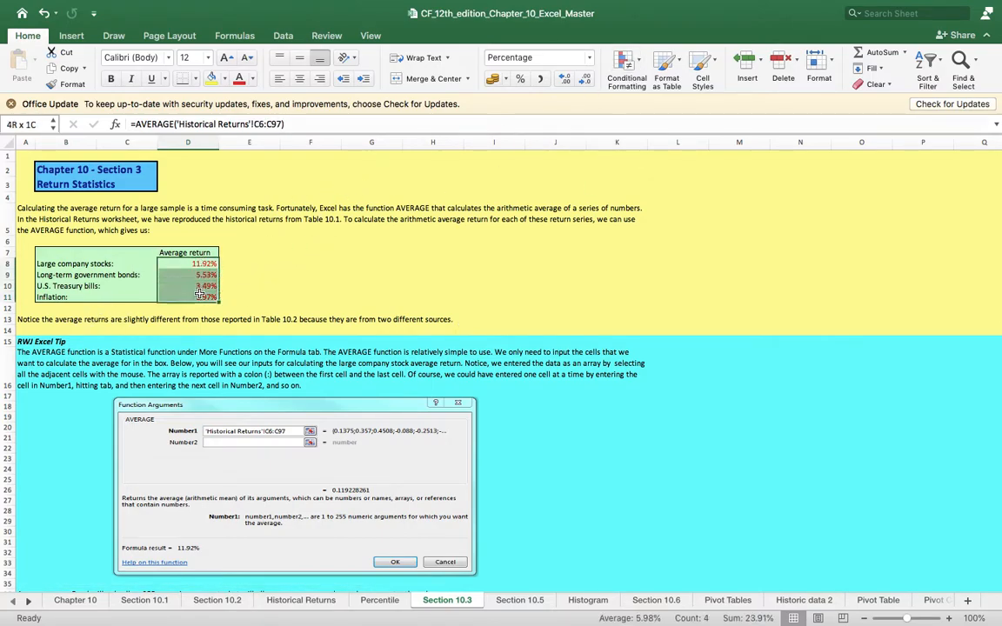
key(Delete)
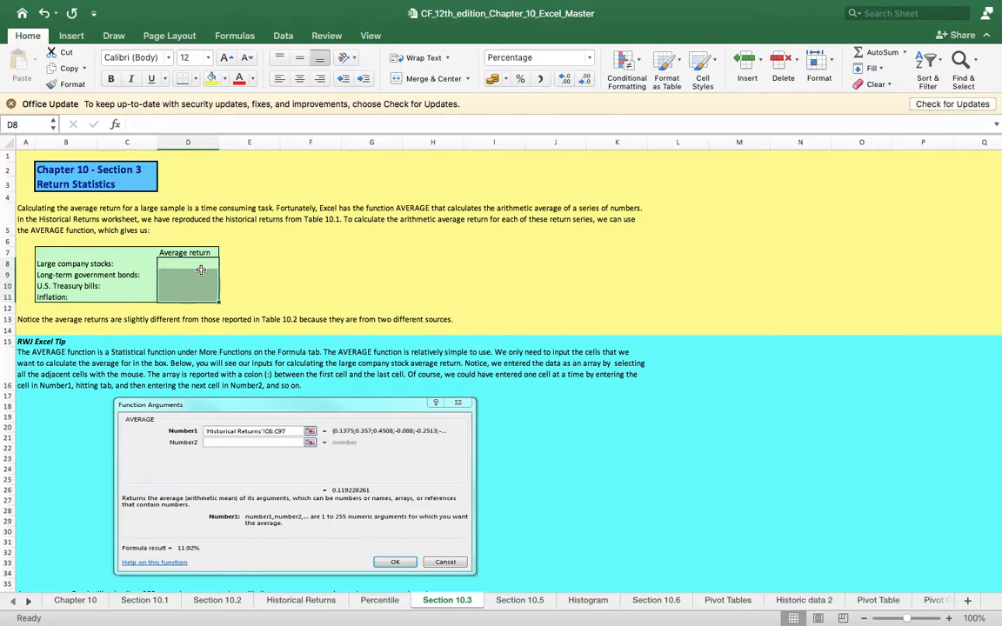
Look through the four return series from 1926 to 2017 on the Historical Returns sheet
click(204, 265)
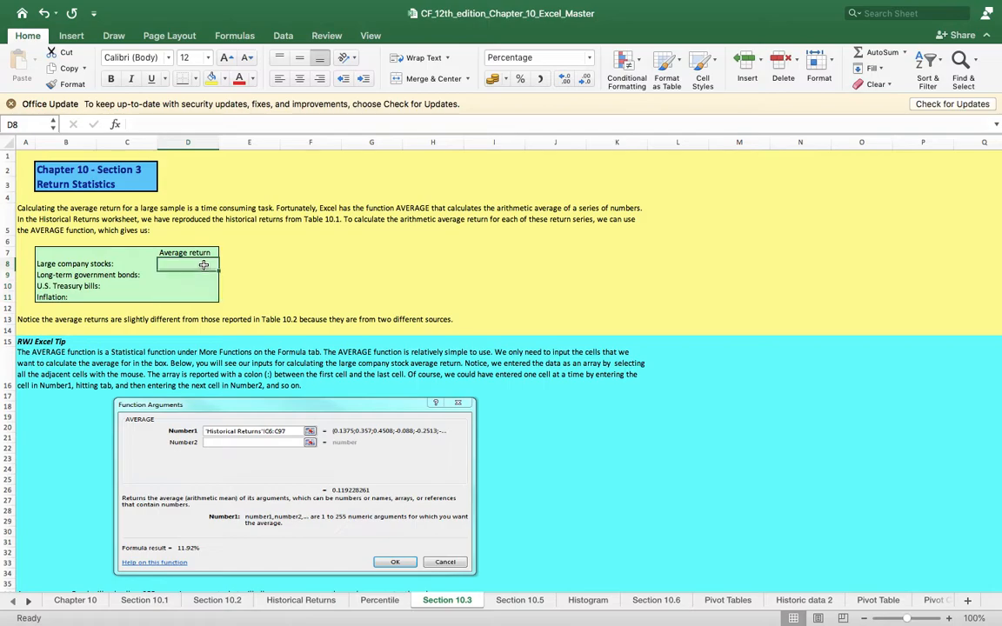
click(318, 602)
scroll(309, 496, up, 20)
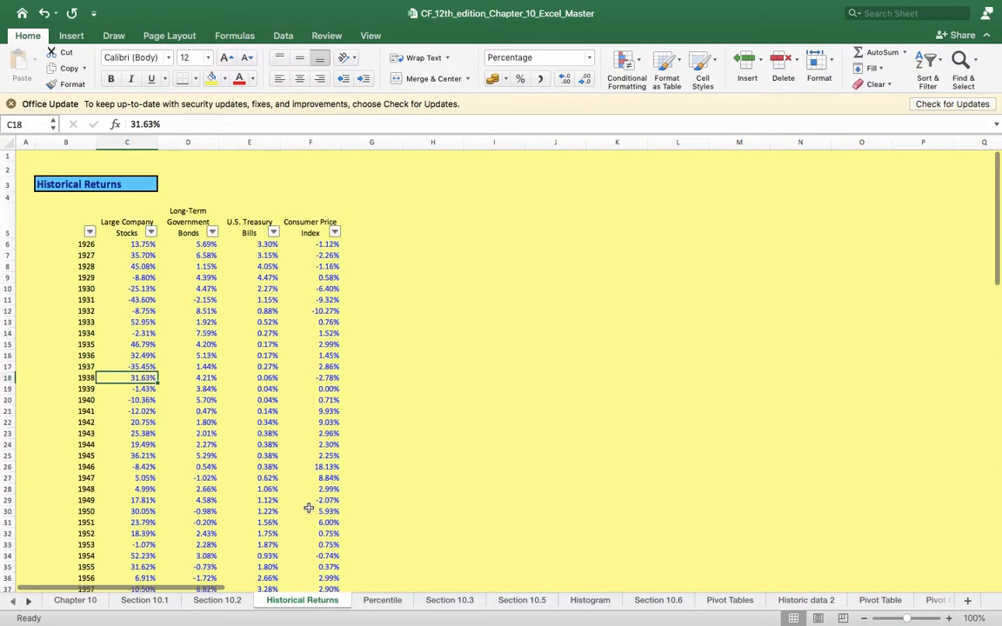
scroll(309, 508, down, 20)
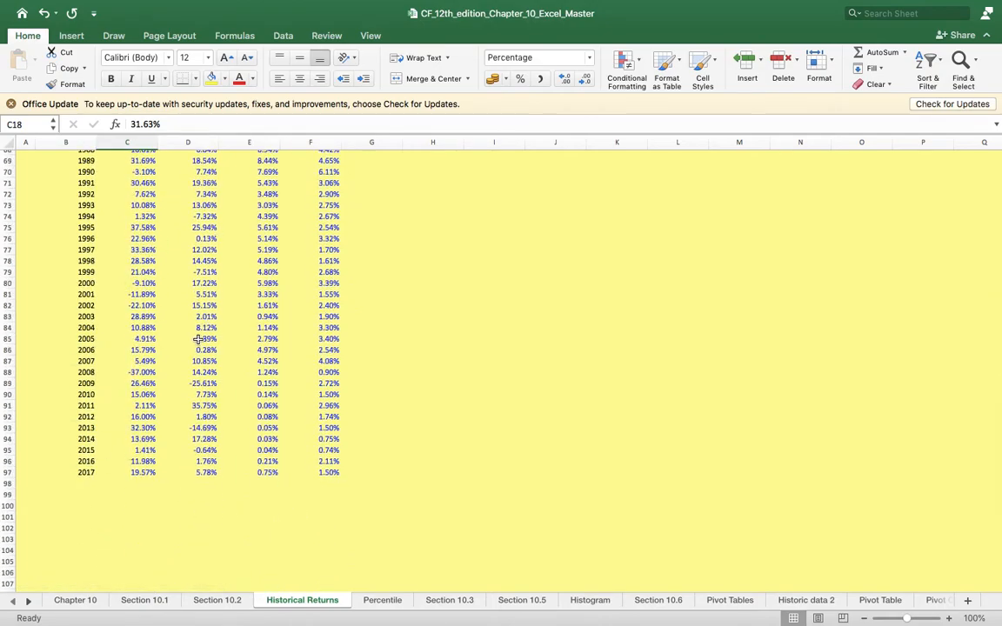
Enter =AVERAGE(C6:C97) in C98, below the Large Company Stocks series on the Historical Returns sheet
scroll(200, 338, up, 20)
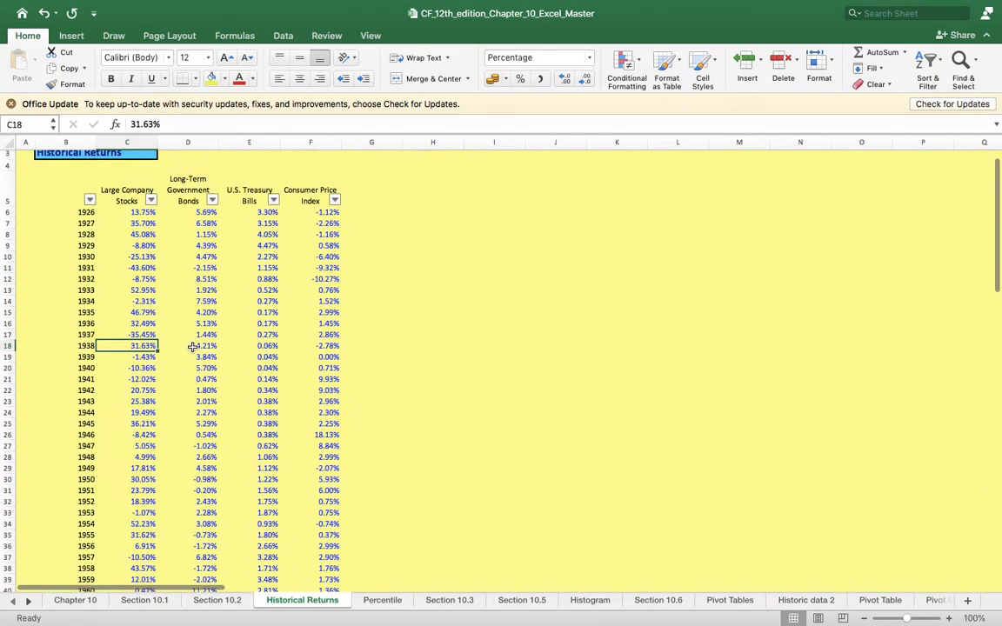
scroll(193, 347, down, 20)
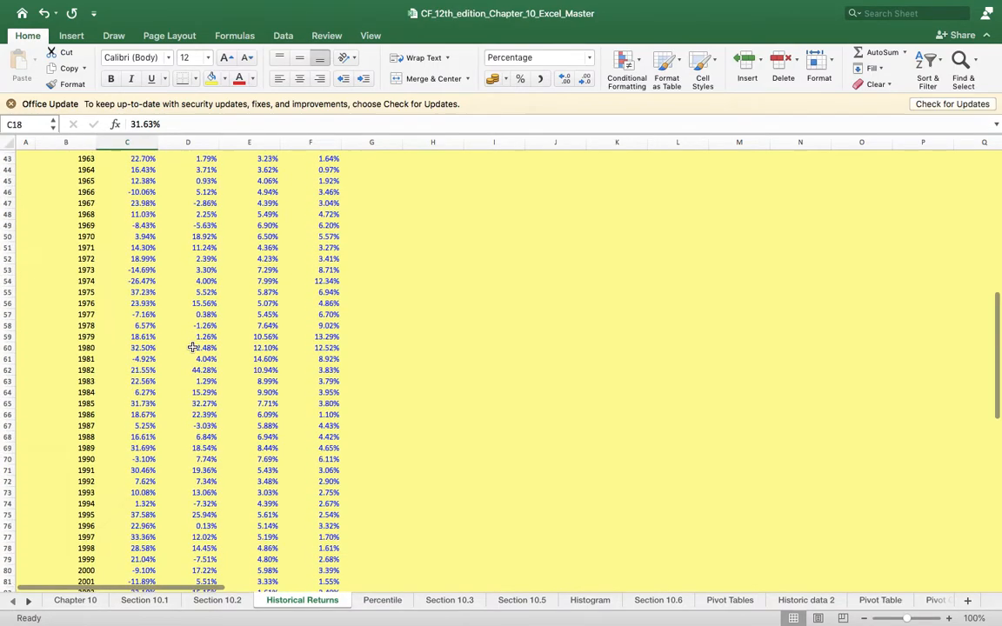
click(148, 255)
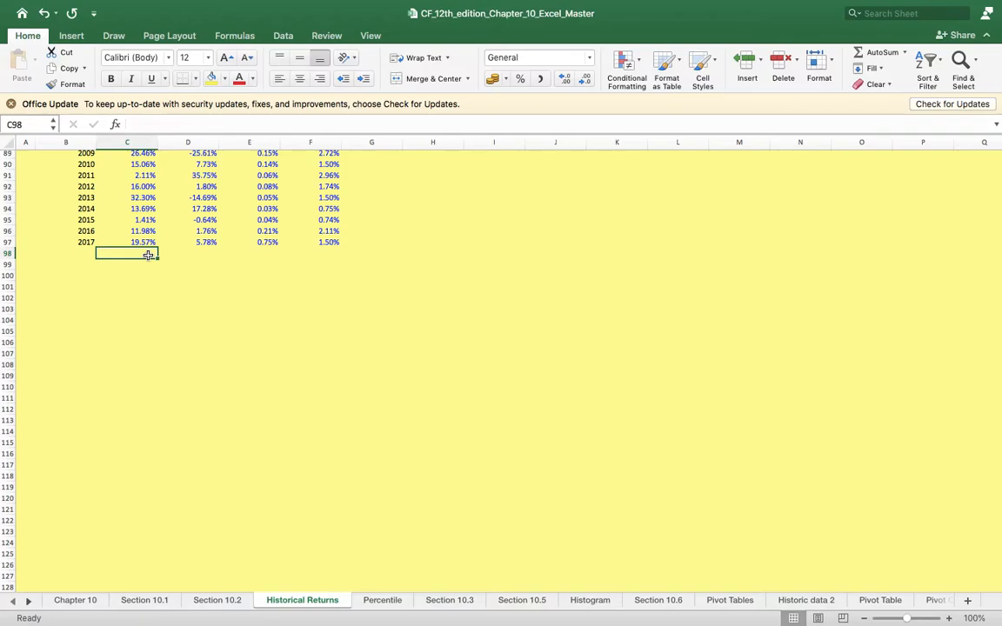
text(=)
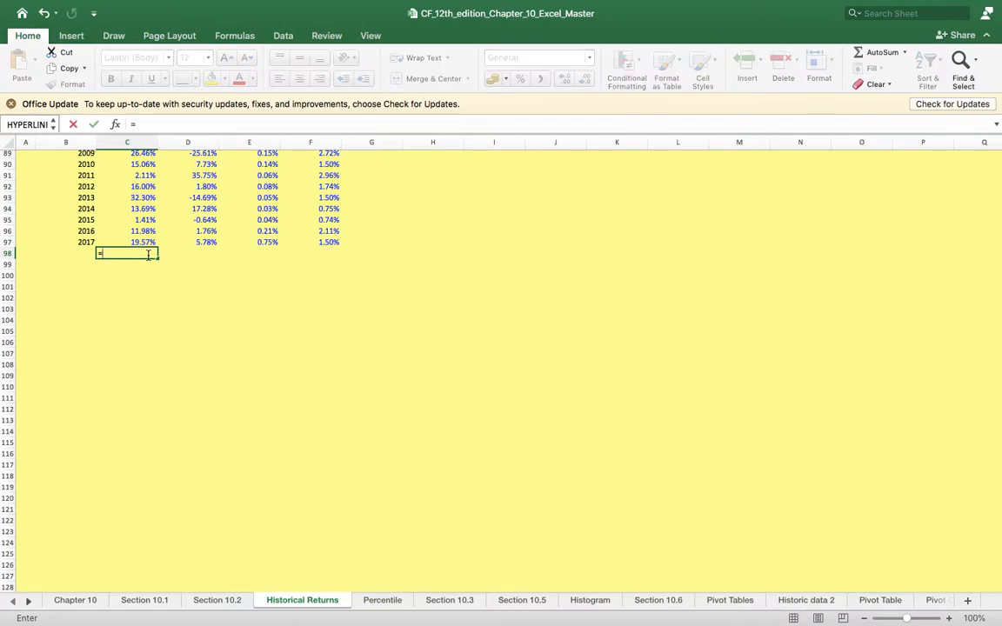
text(aver)
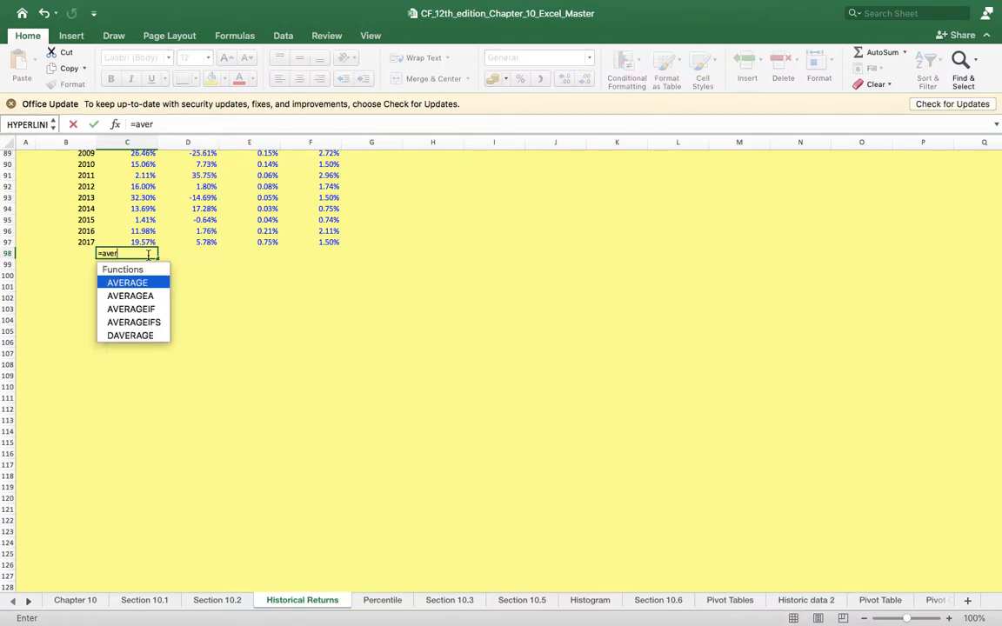
double_click(112, 284)
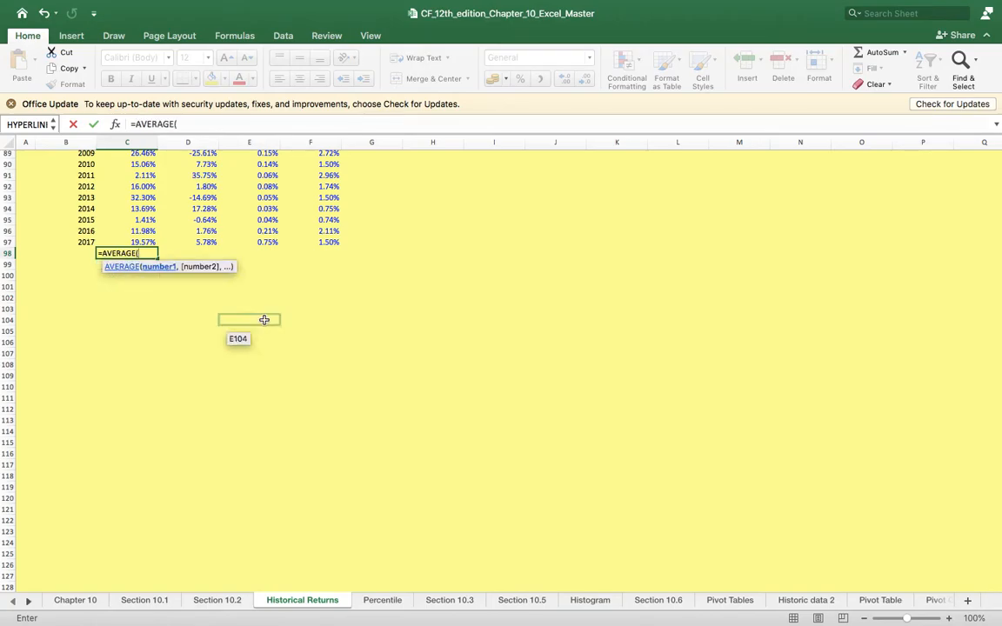
scroll(275, 293, up, 5)
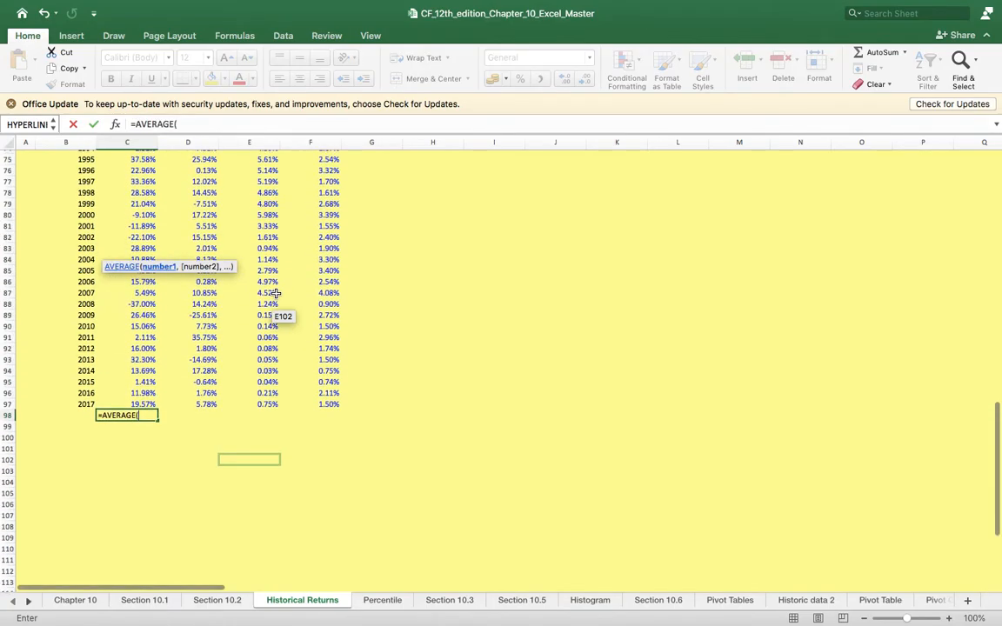
scroll(275, 293, up, 20)
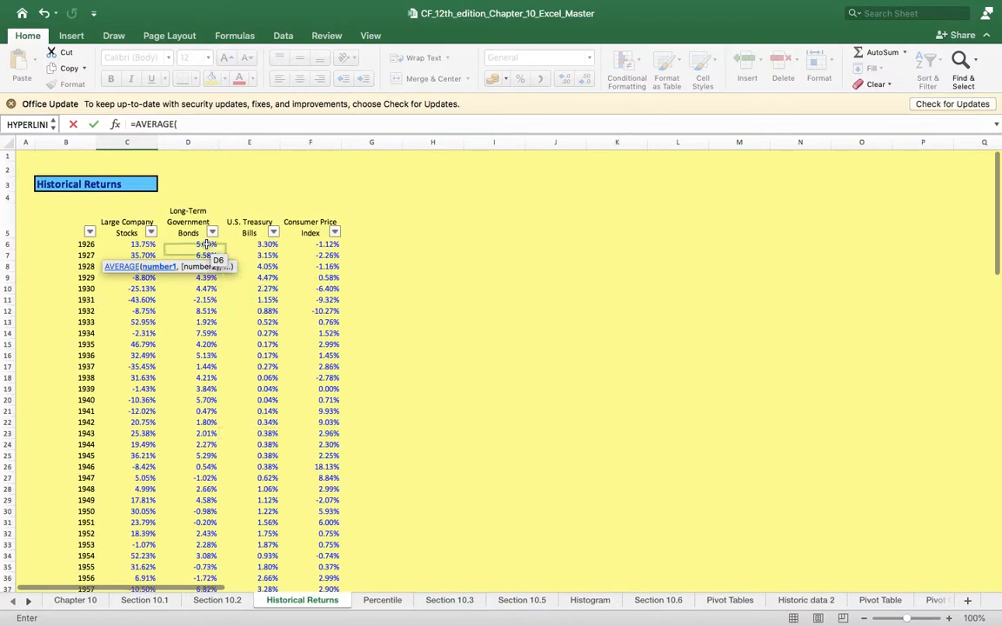
drag(139, 244, 144, 562)
key(Return)
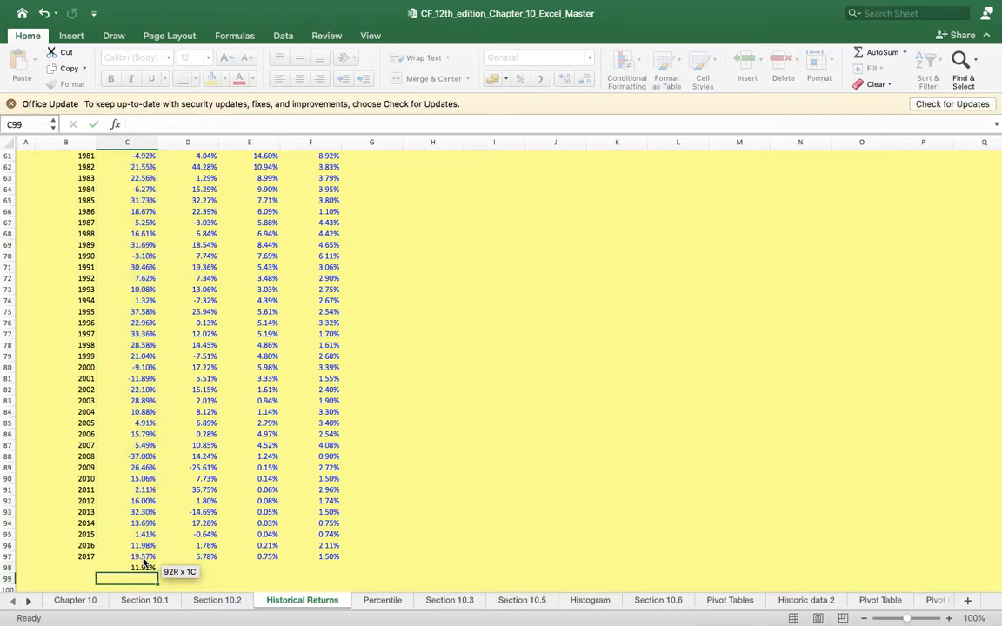
Fill the C98 average formula across D98:F98 for bonds, Treasury bills and the Consumer Price Index
click(128, 566)
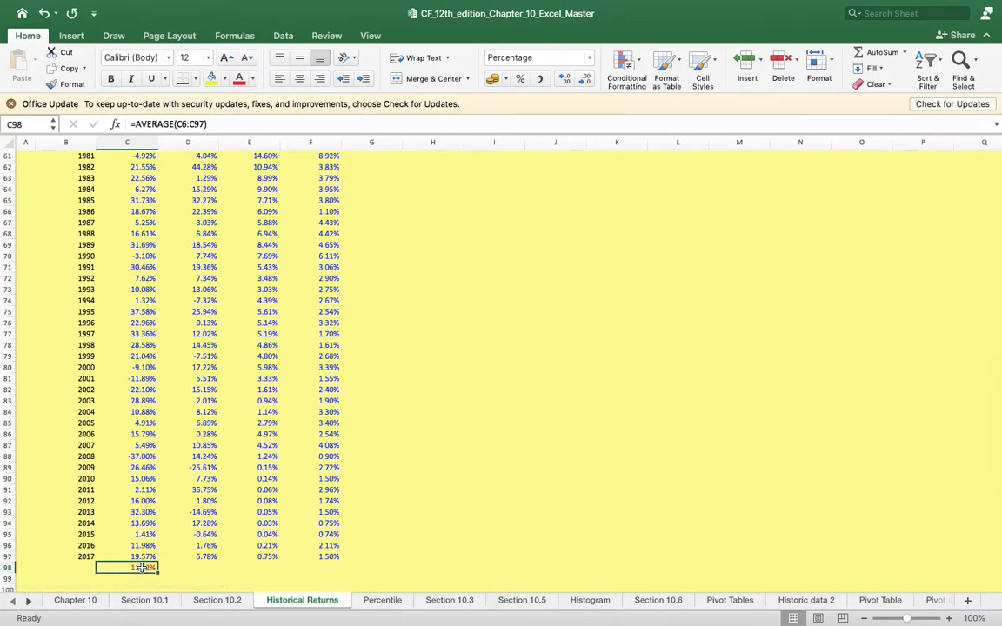
key(shift+Right)
key(shift+Right)
key(shift+Right)
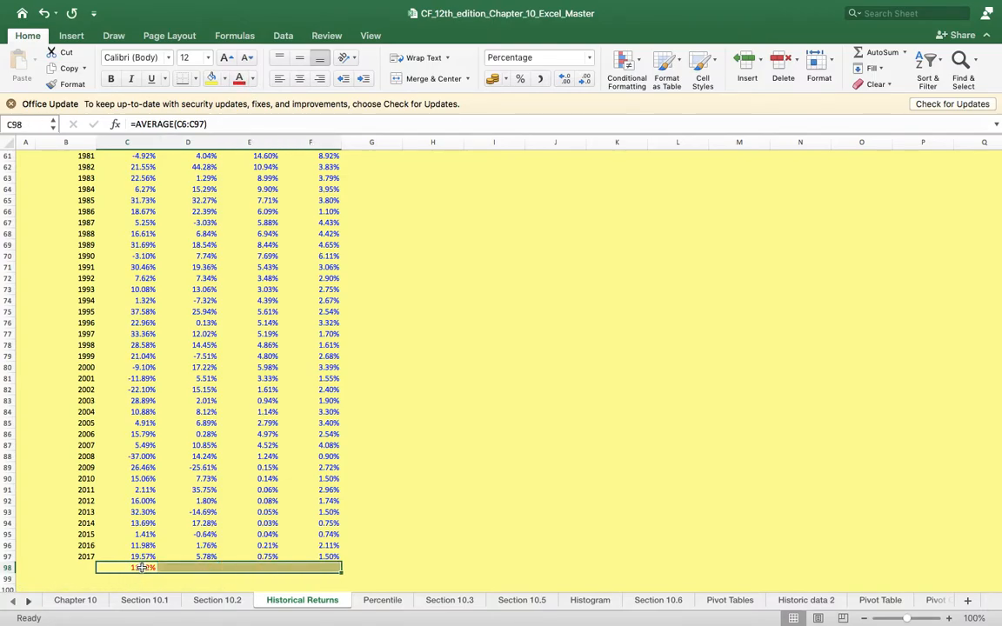
key(super+r)
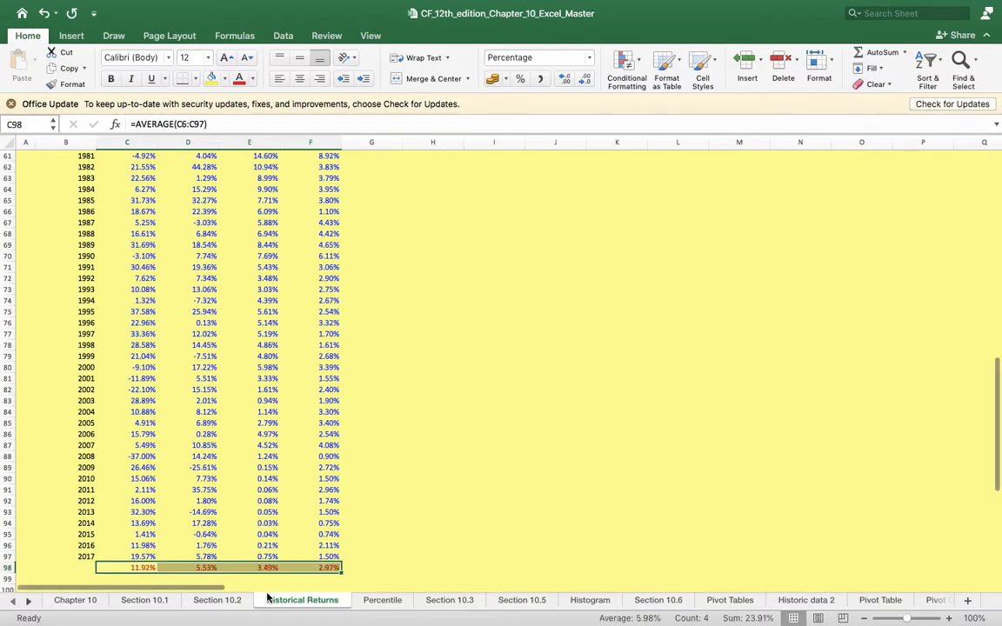
click(215, 601)
scroll(268, 367, up, 10)
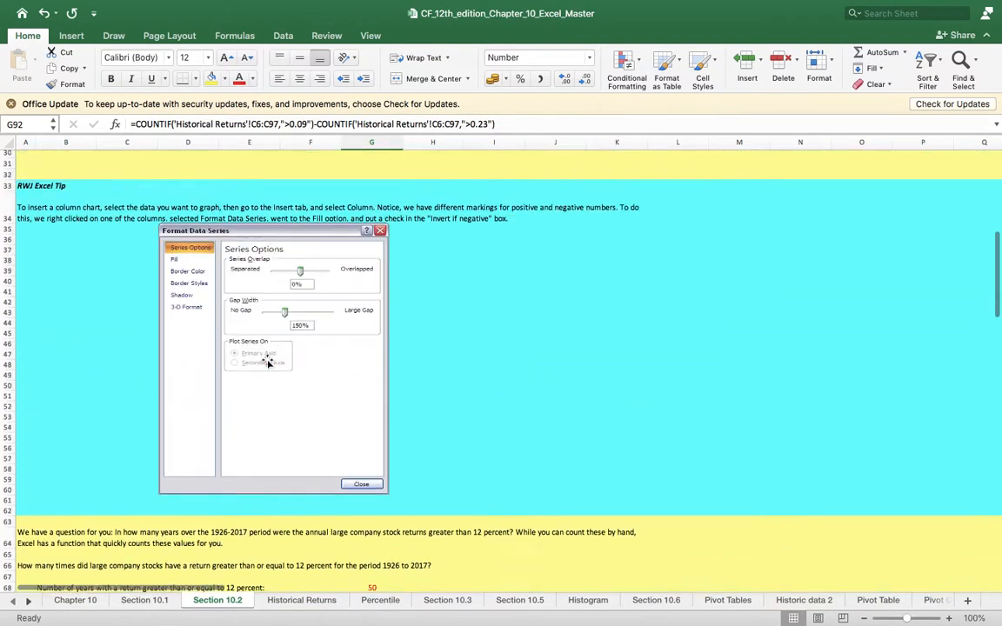
scroll(268, 367, down, 15)
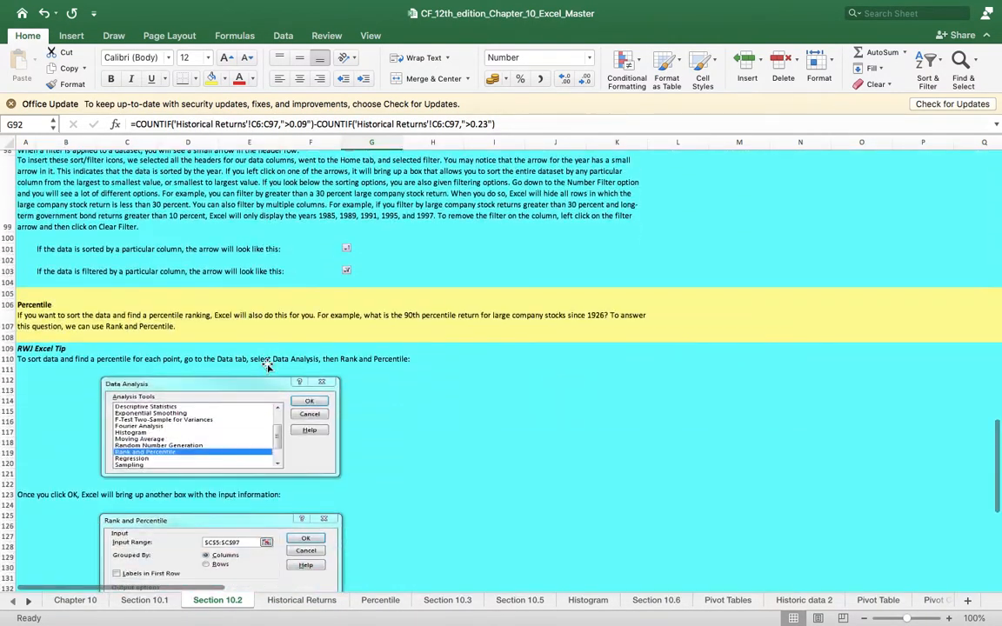
scroll(267, 351, up, 3)
scroll(267, 352, up, 20)
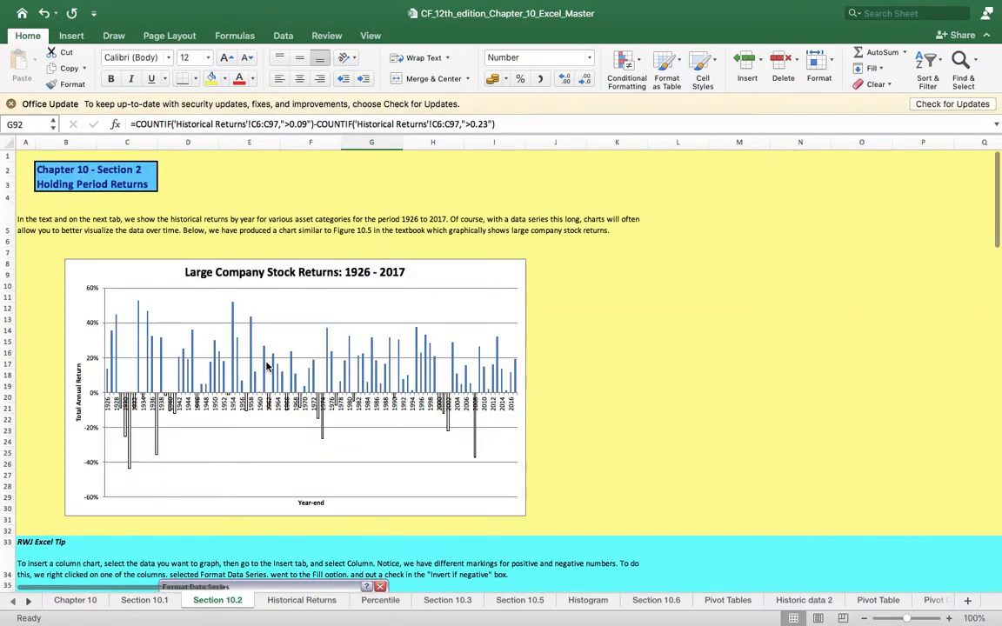
On the Section 10.3 sheet, enter the large company stocks average in D8 as =AVERAGE('Historical Returns'!C6:C97)
click(448, 601)
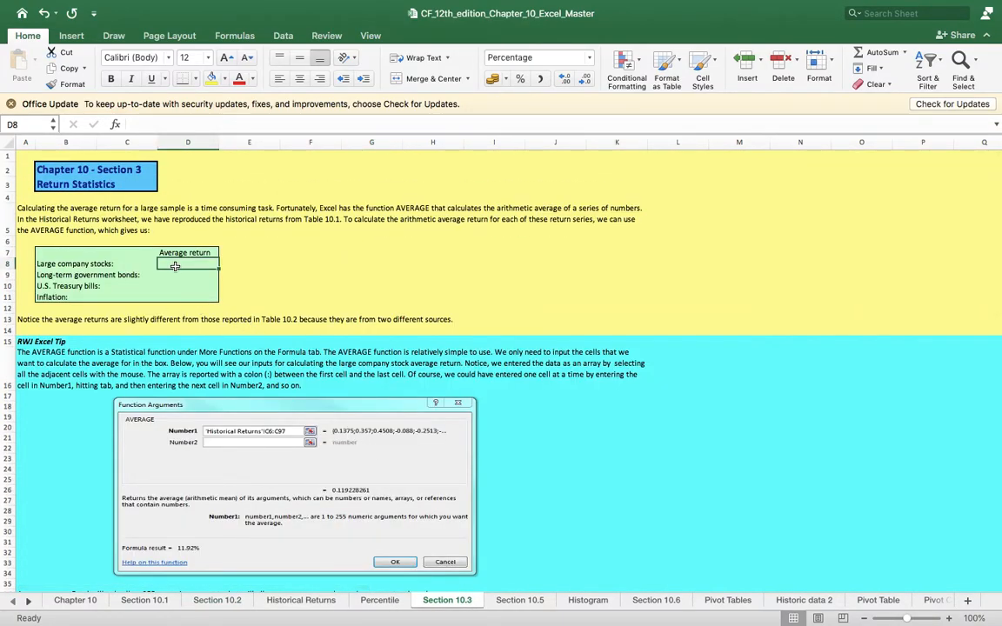
text(=aver)
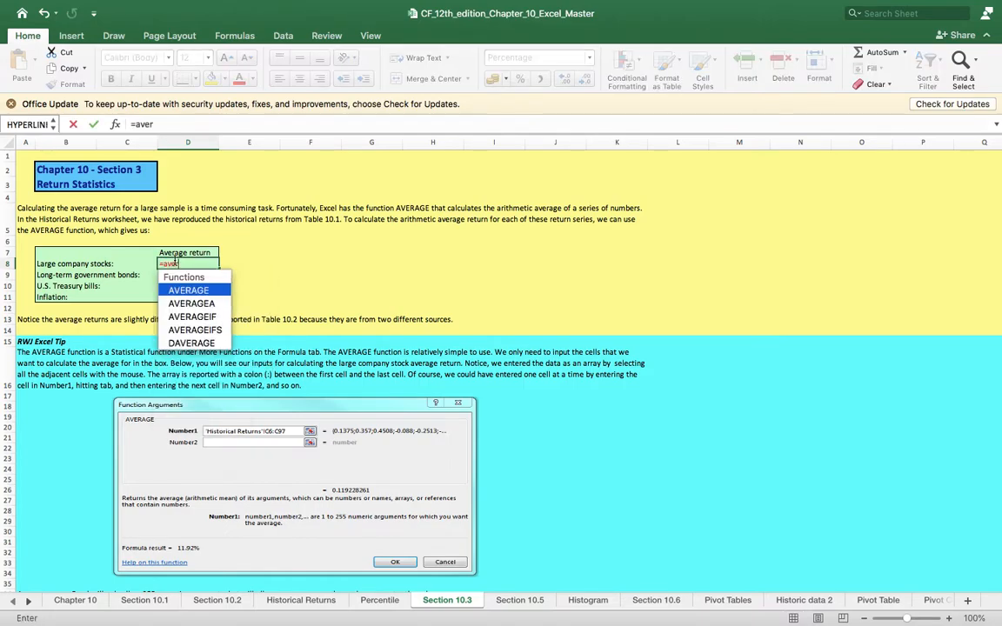
double_click(191, 291)
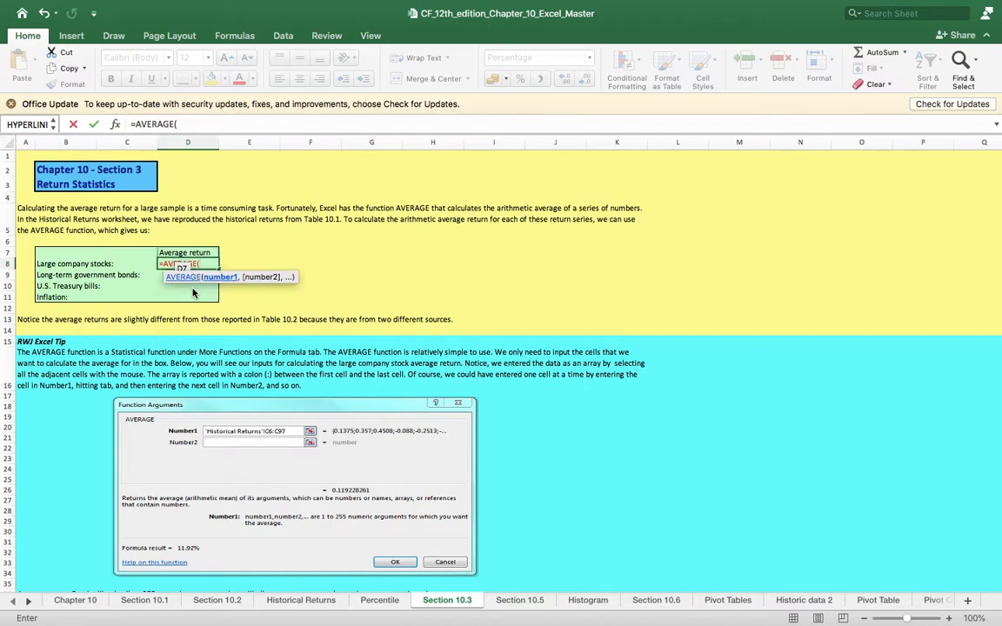
click(306, 600)
scroll(325, 497, up, 10)
scroll(317, 464, up, 3)
drag(127, 244, 144, 550)
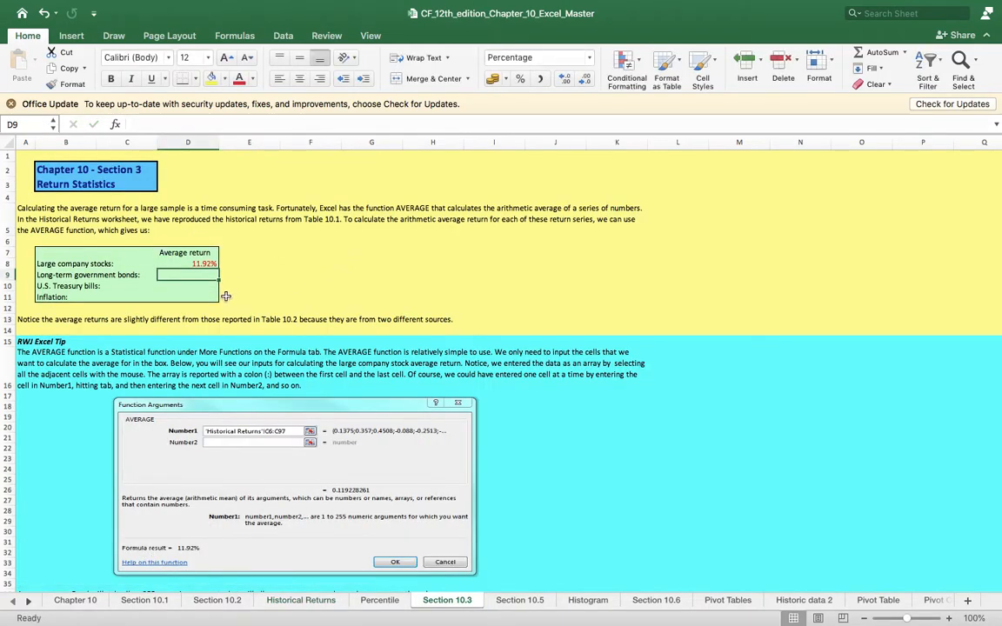
Enter the long-term government bonds average in D9 as =AVERAGE('Historical Returns'!D6:D97)
text(=)
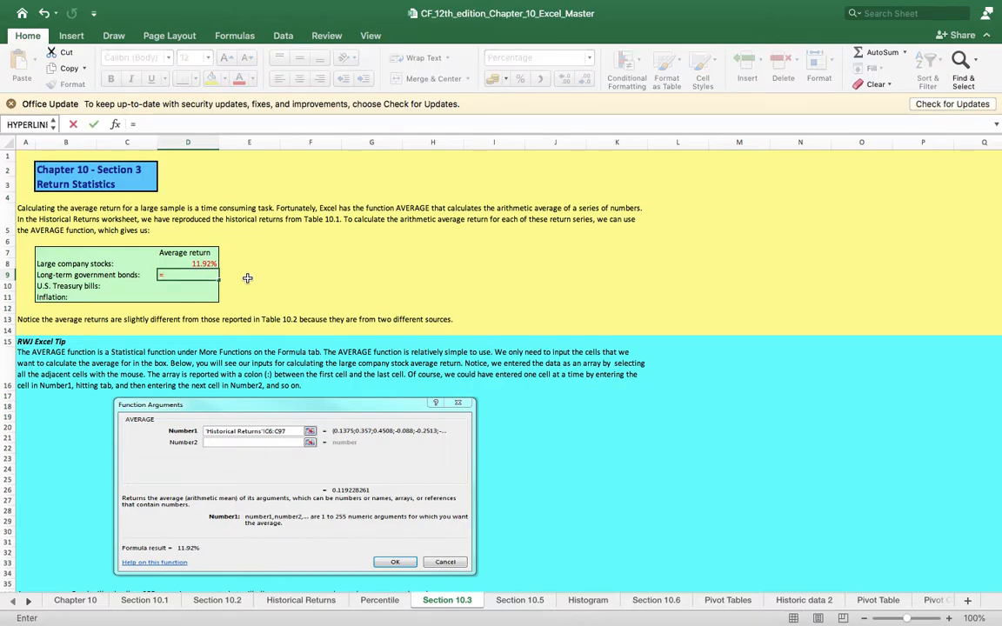
text(aver)
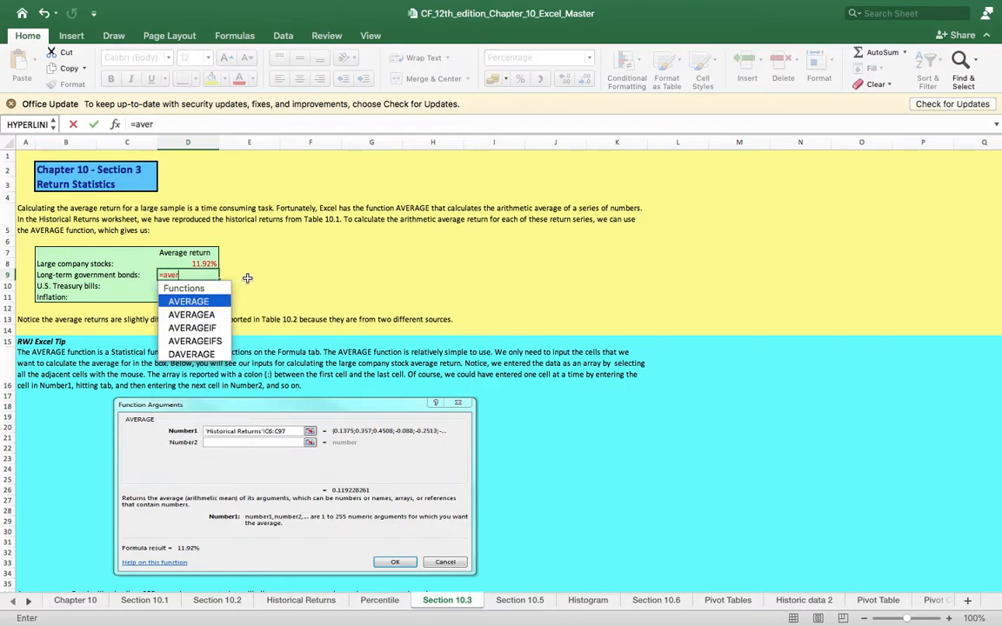
key(Tab)
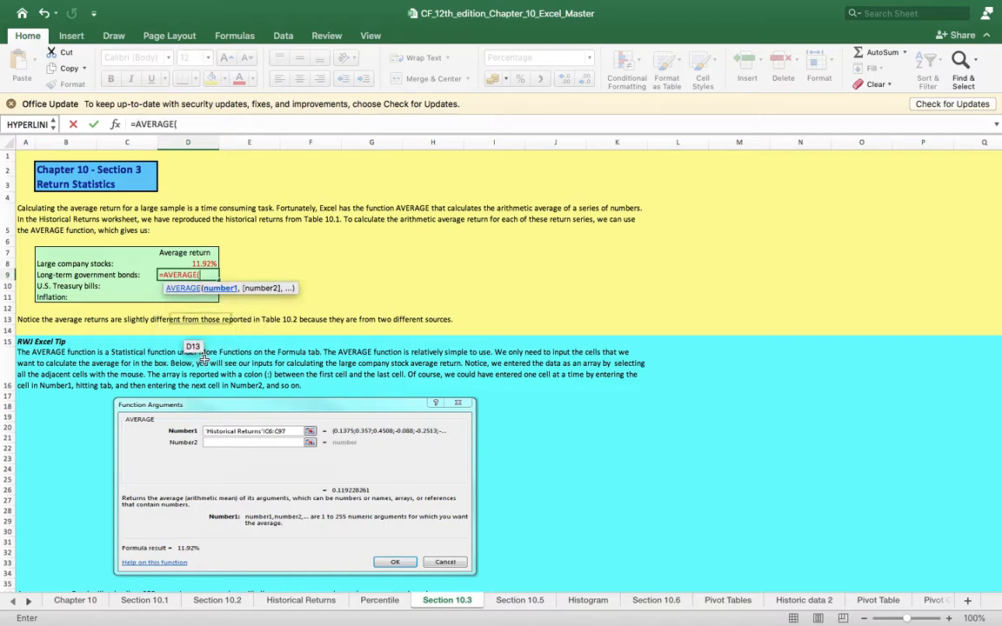
click(303, 601)
scroll(234, 353, down, 10)
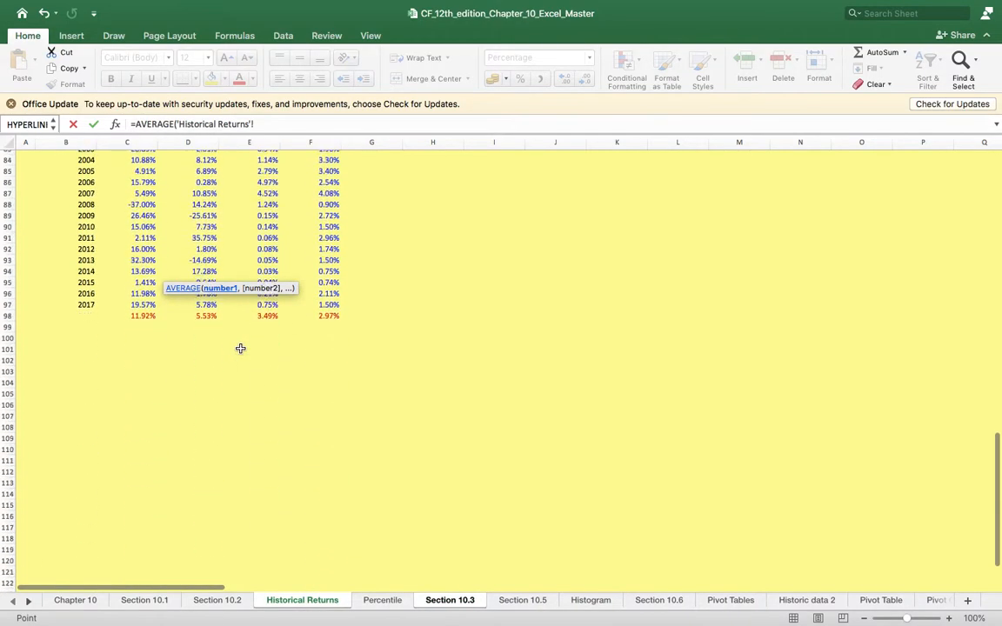
scroll(240, 348, up, 20)
click(206, 255)
drag(139, 244, 193, 537)
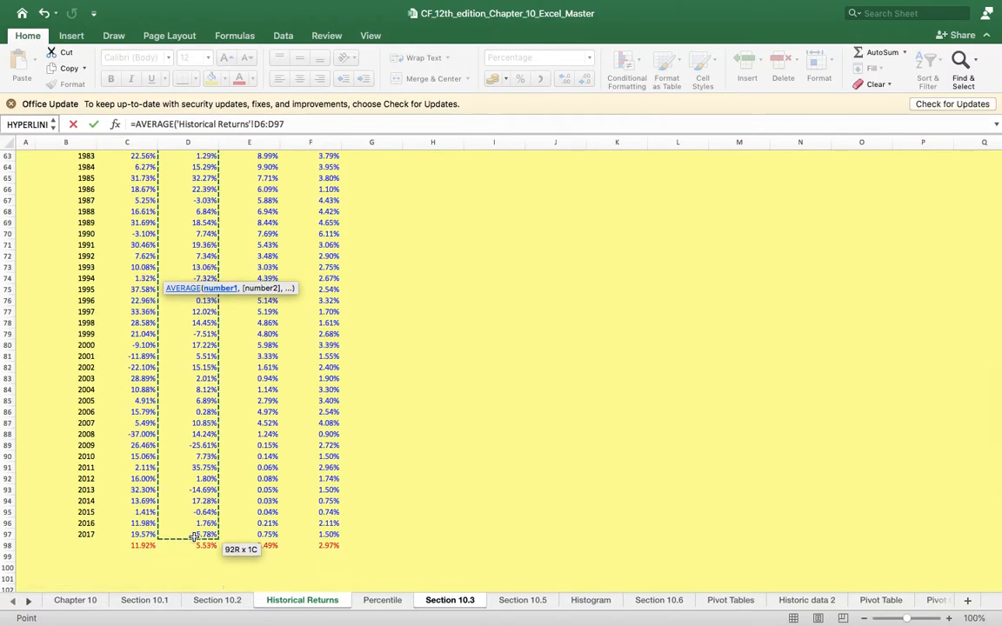
text())
key(Return)
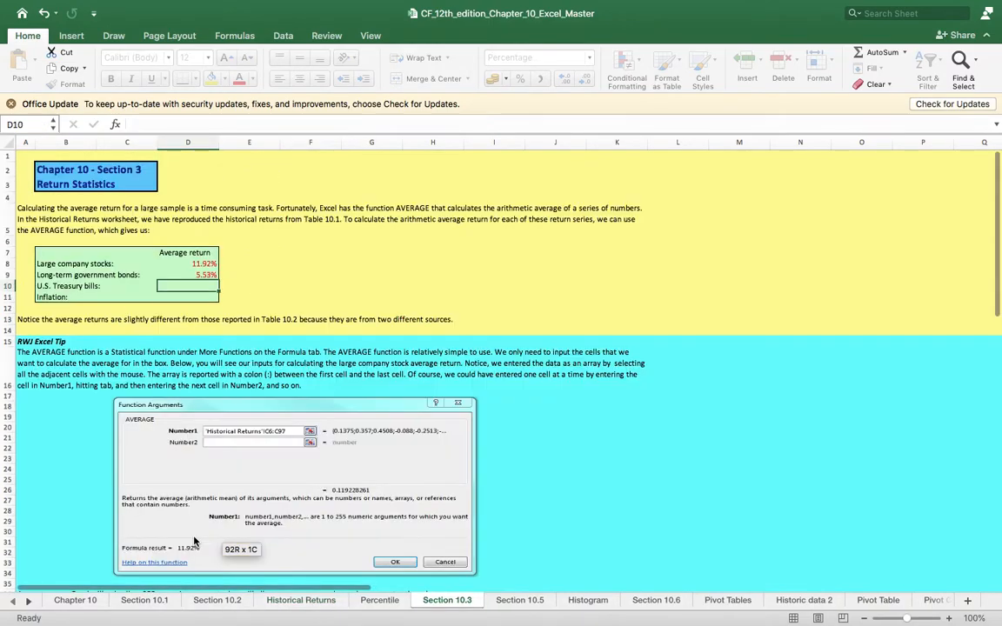
Enter the U.S. Treasury bills average in D10 as =AVERAGE('Historical Returns'!E6:E97)
text(=)
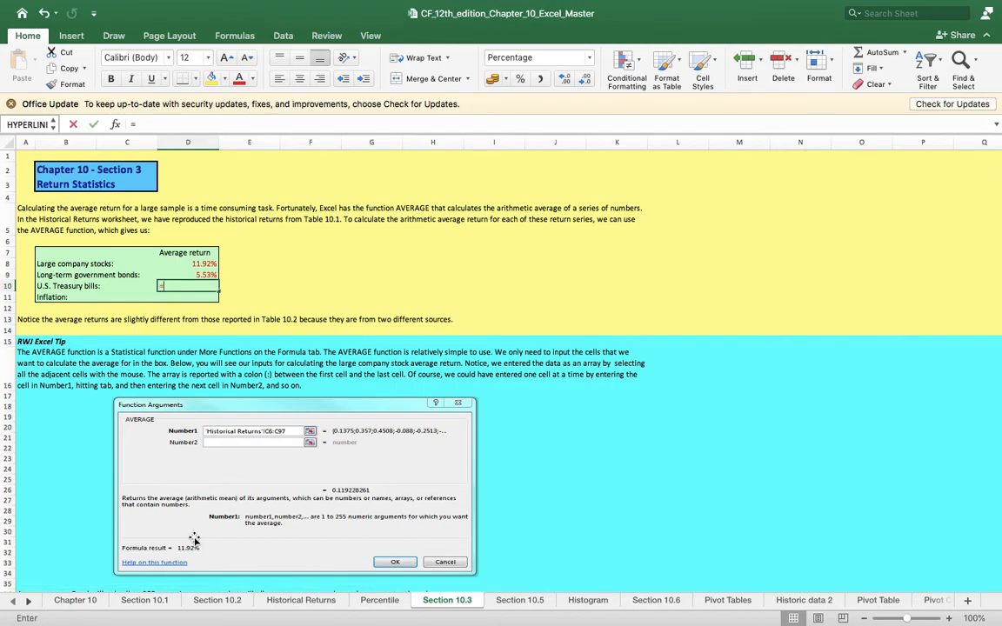
text(ave)
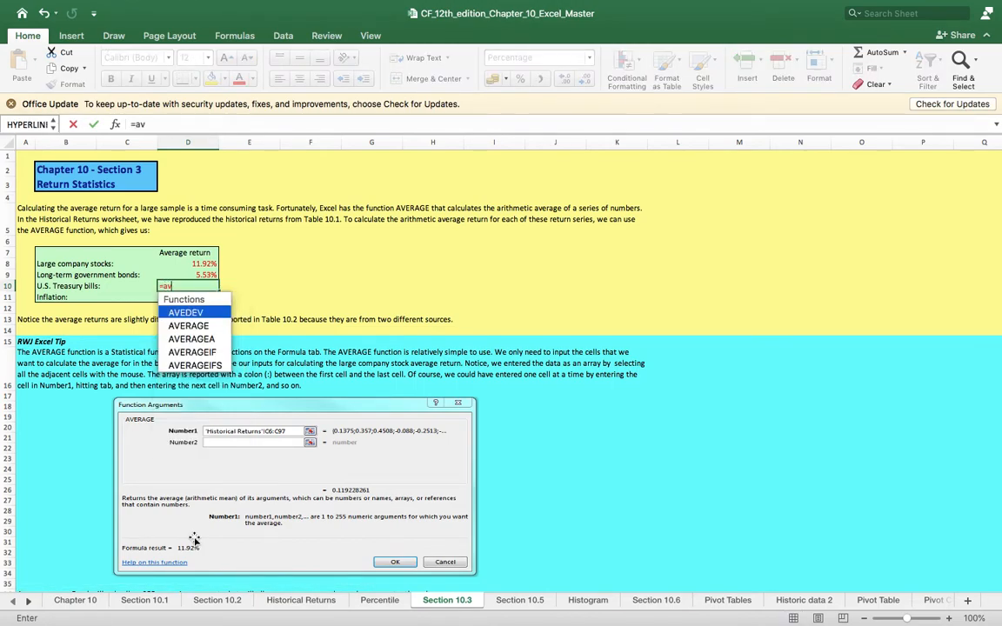
double_click(207, 326)
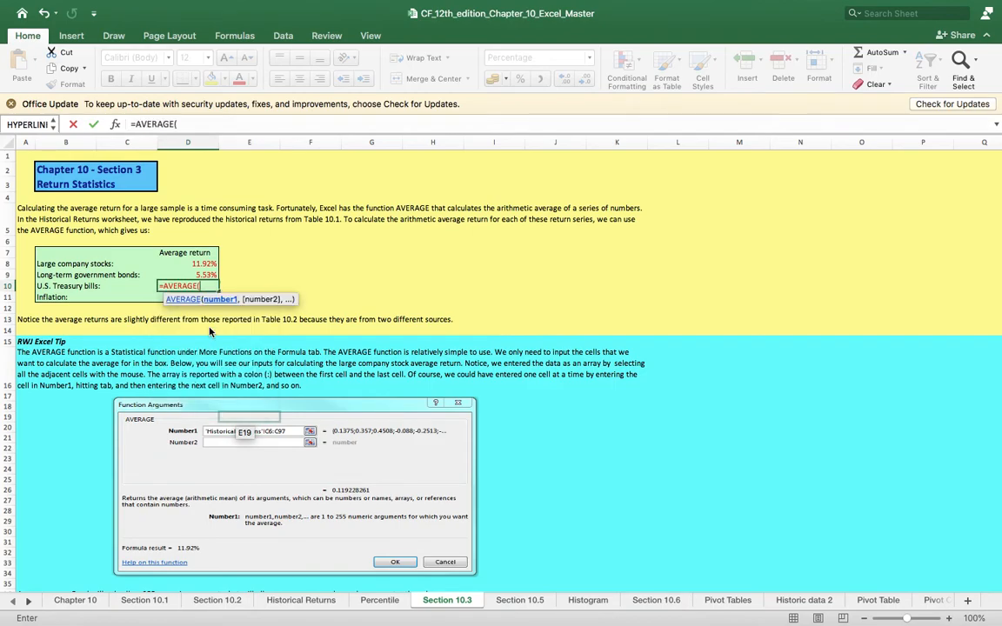
click(309, 600)
scroll(330, 421, up, 20)
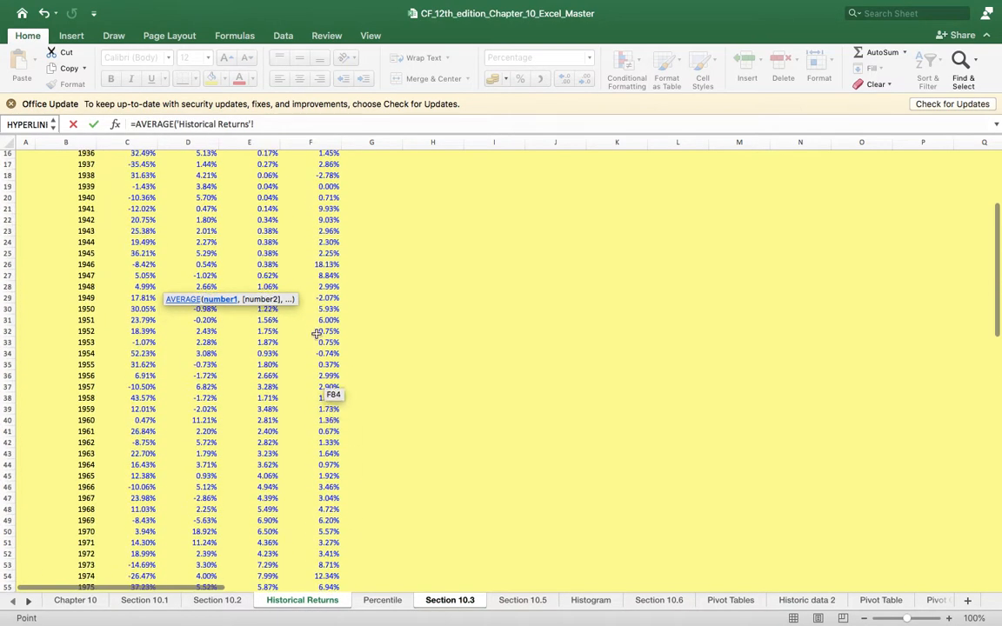
drag(261, 243, 272, 556)
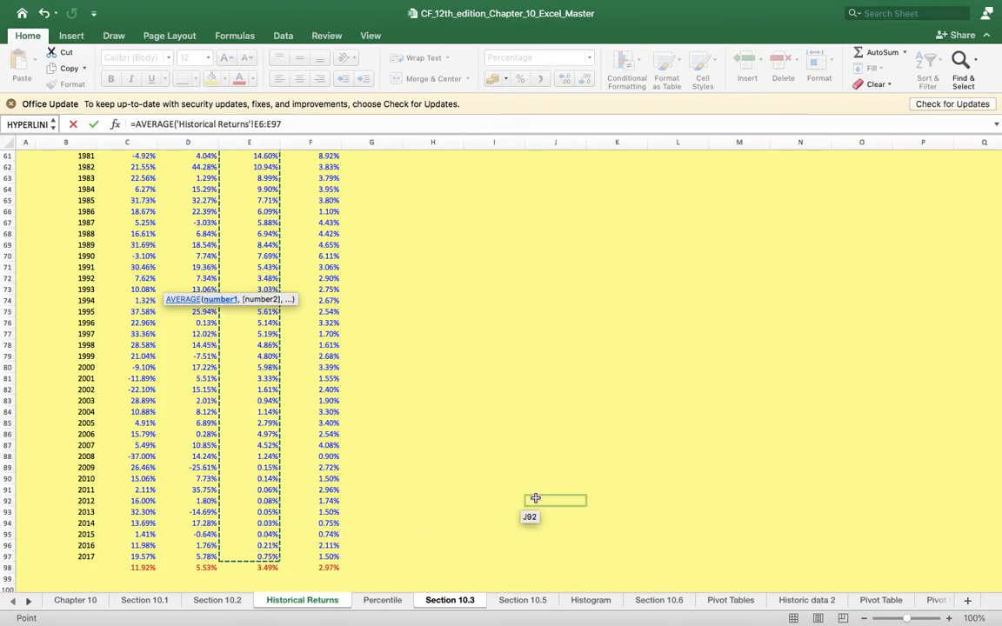
text())
key(Return)
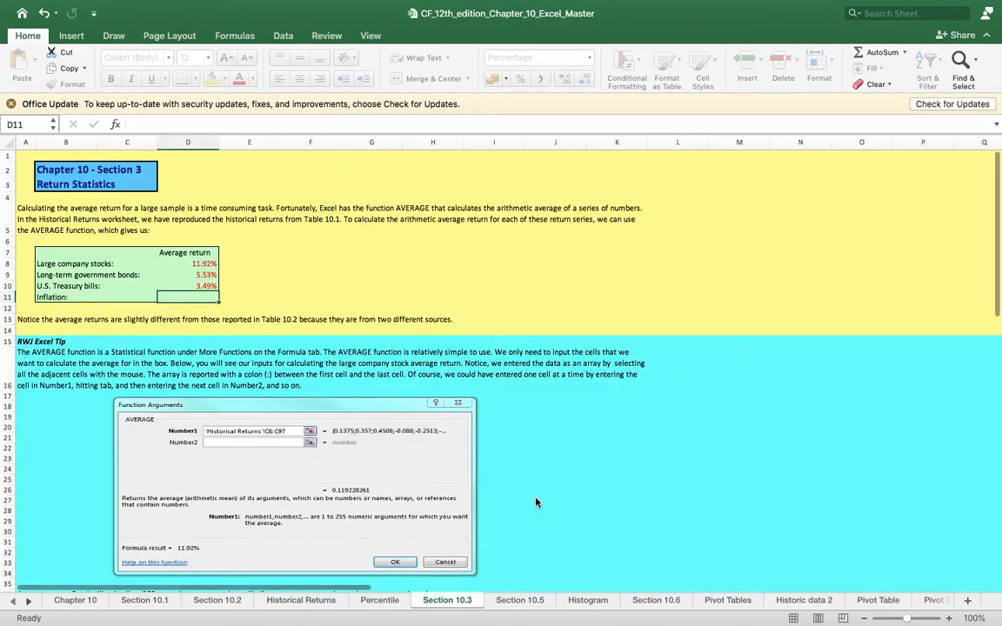
Enter the inflation average in D11, averaging F6:F97 of the Historical Returns sheet
text(=aver)
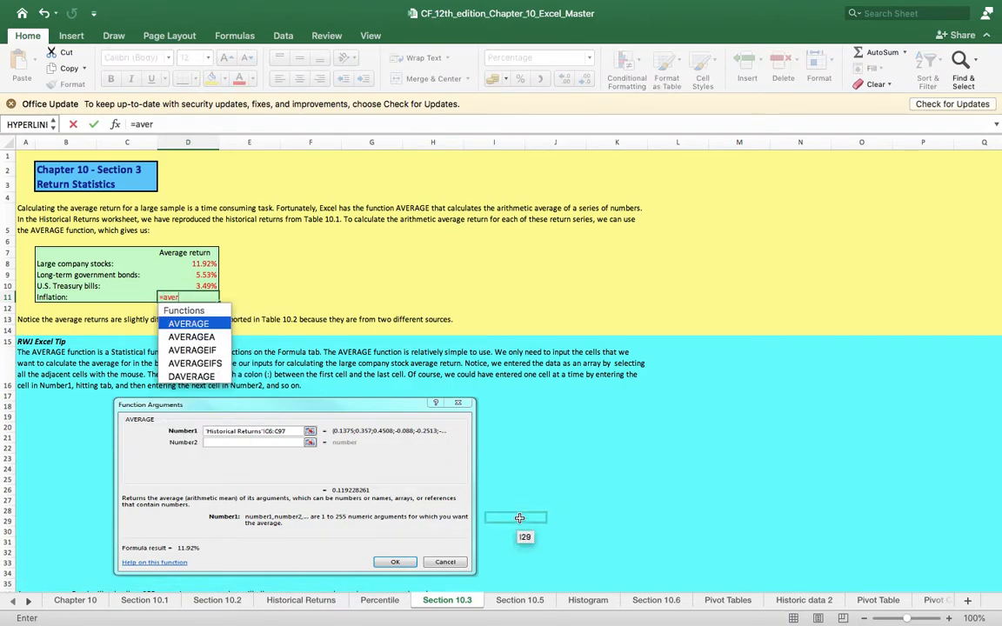
double_click(209, 324)
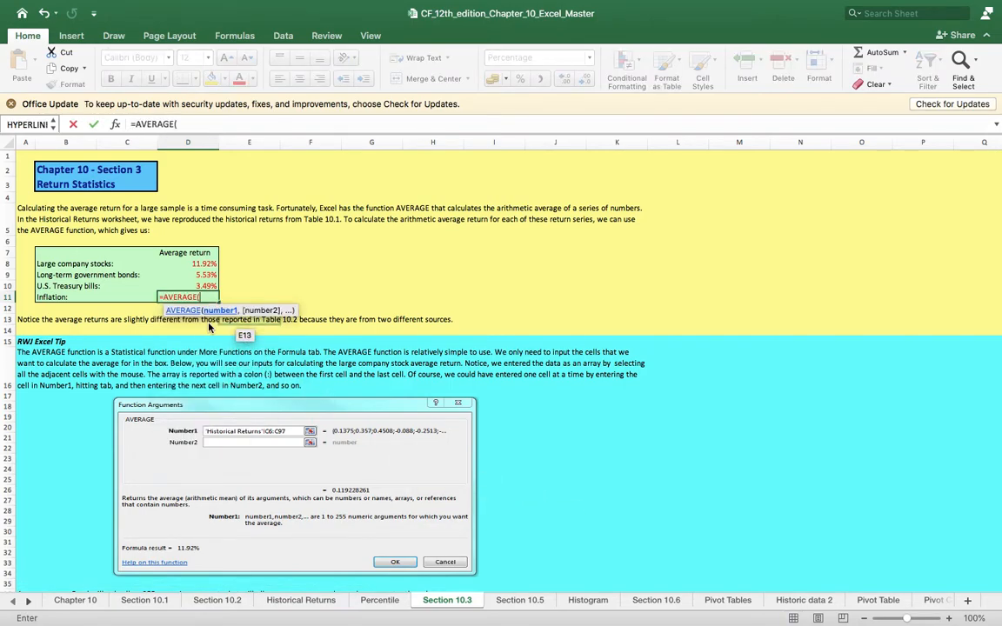
click(320, 601)
scroll(367, 501, up, 20)
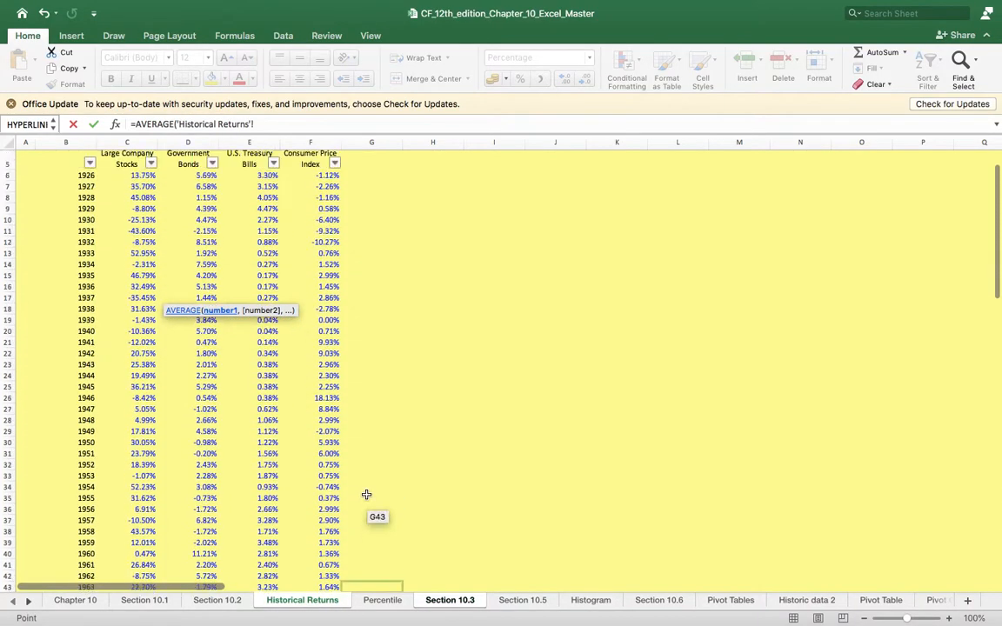
drag(326, 244, 328, 563)
key(Return)
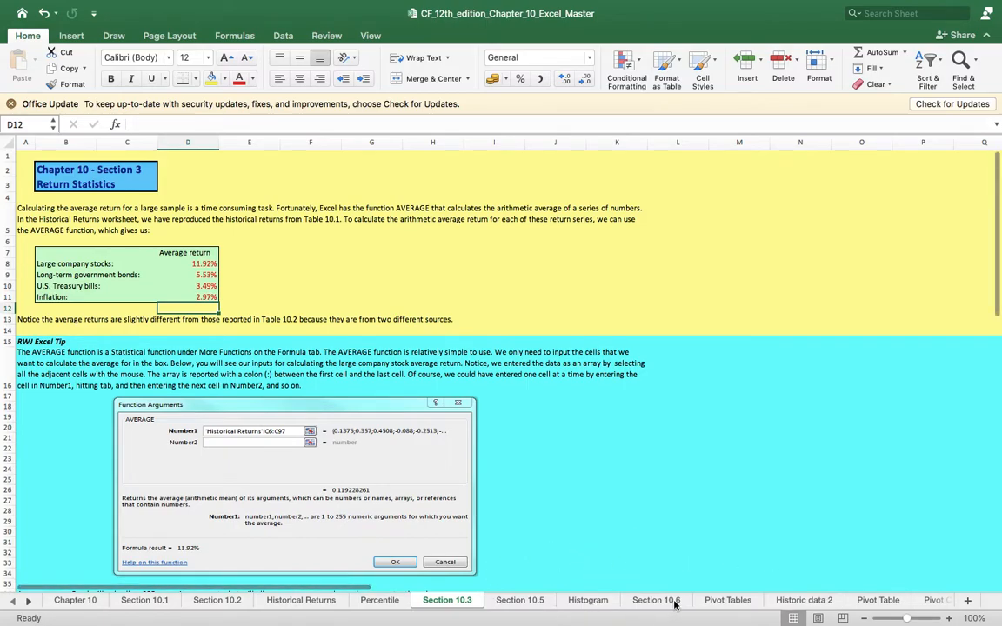
On the Section 10.5 sheet, clear the large company stock variance and standard deviation results in F131:F132
click(531, 602)
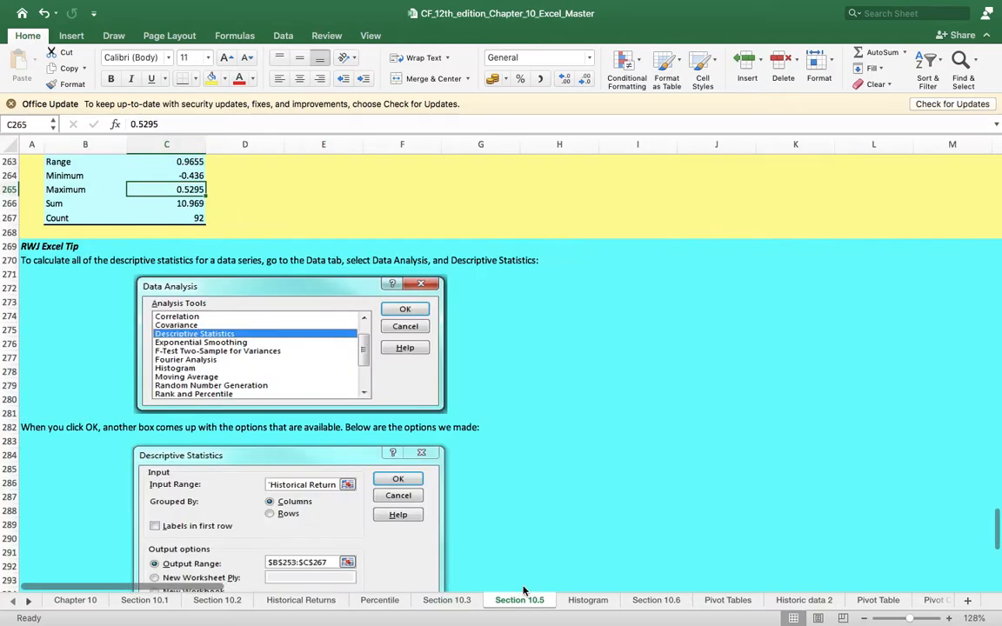
scroll(643, 496, up, 5)
scroll(643, 498, down, 5)
scroll(644, 499, up, 20)
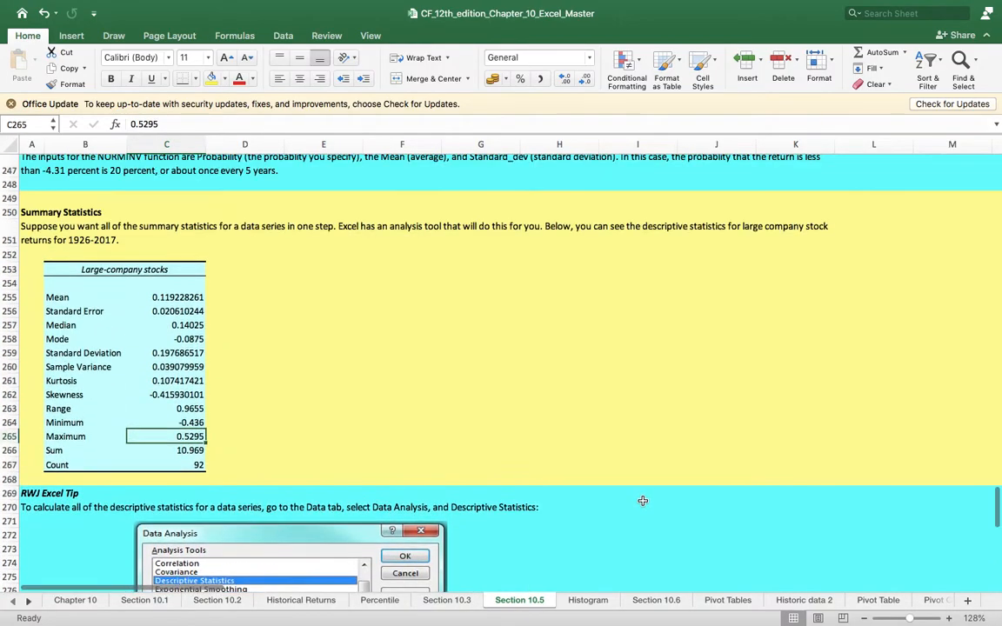
scroll(640, 505, down, 5)
scroll(640, 506, up, 6)
scroll(482, 483, up, 18)
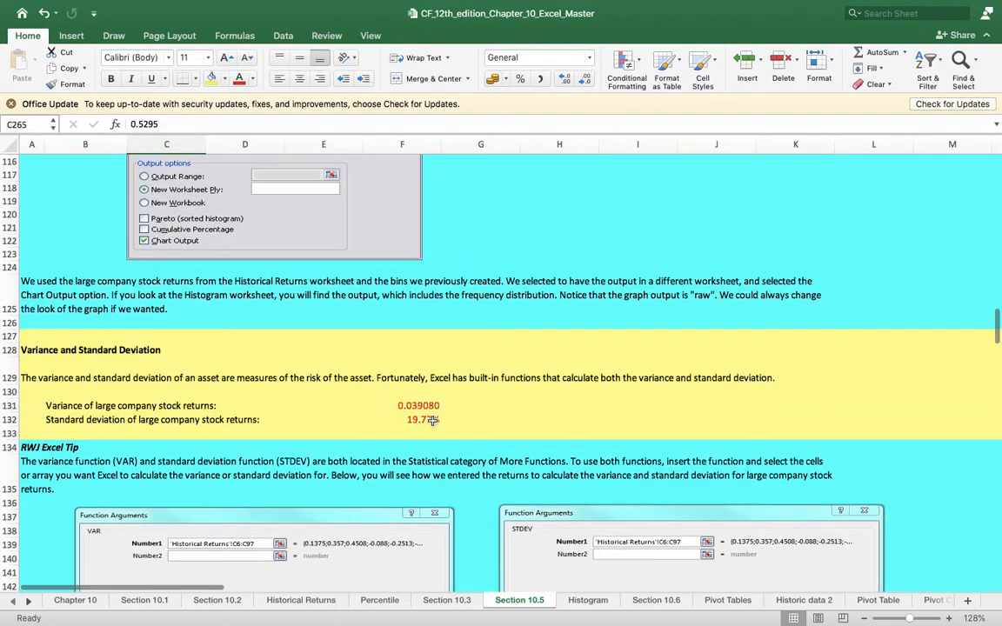
drag(418, 406, 421, 420)
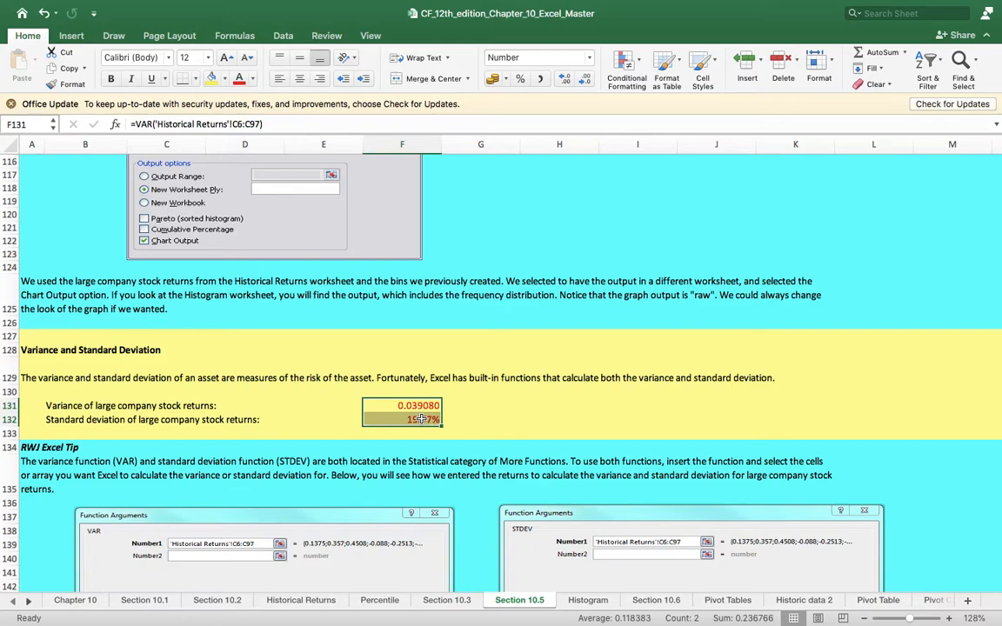
key(super+z)
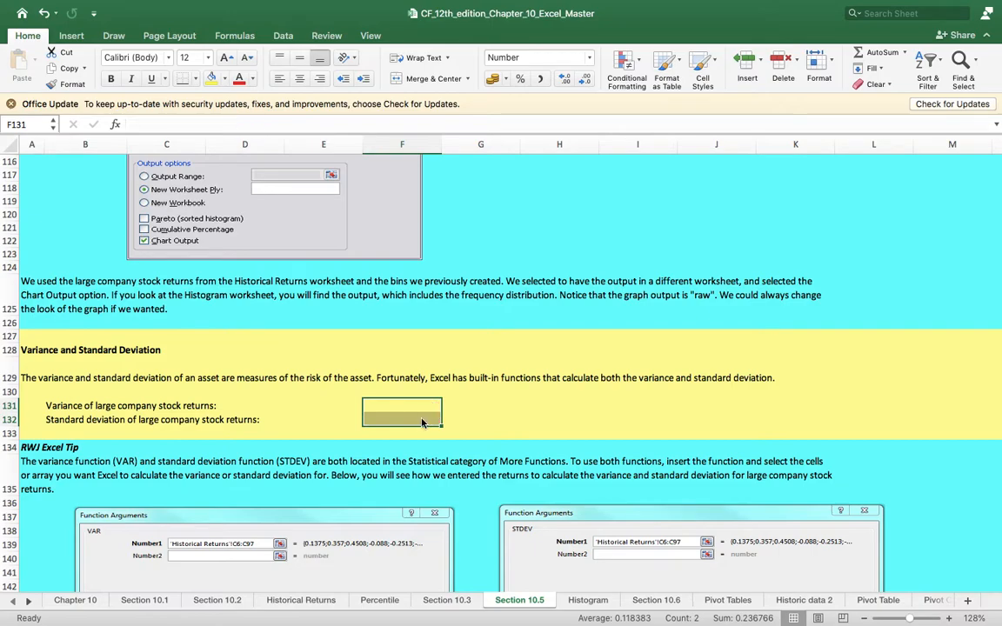
Enter the variance of large company stock returns in F131 as =VAR('Historical Returns'!C6:C97)
click(400, 411)
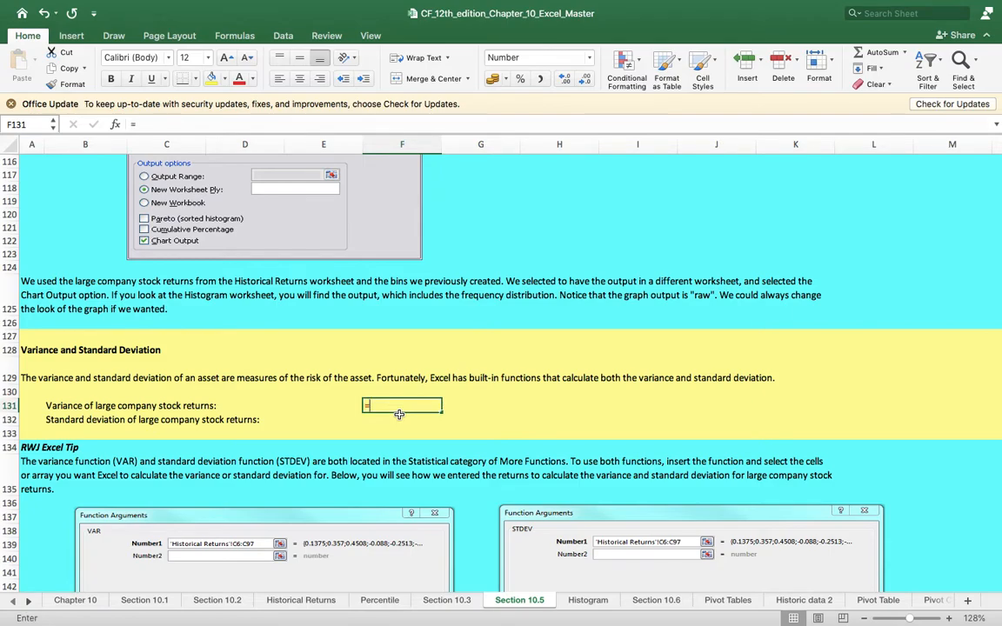
text(=)
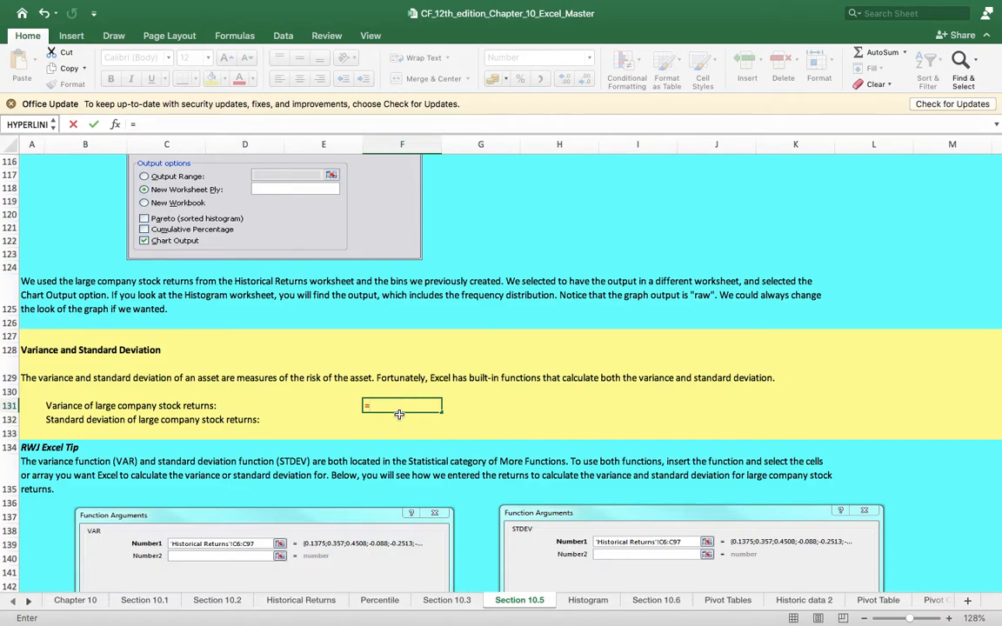
text(VAR)
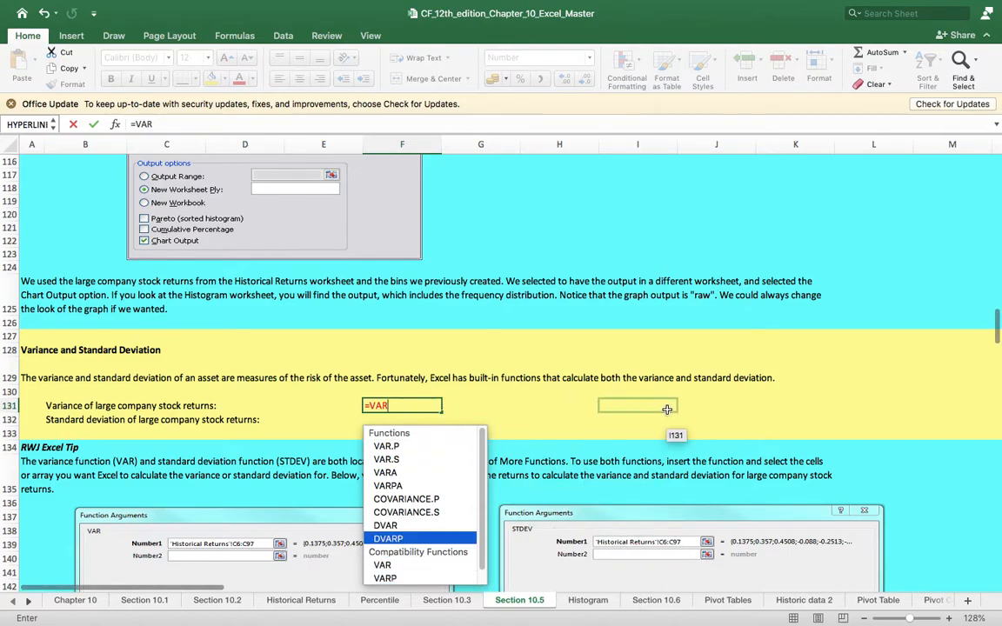
double_click(381, 566)
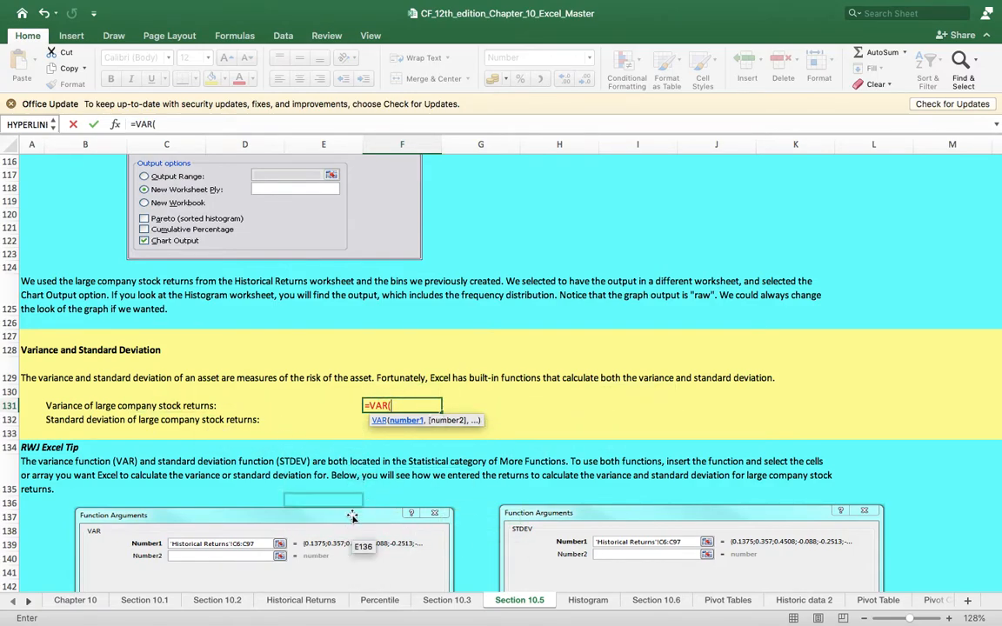
click(300, 602)
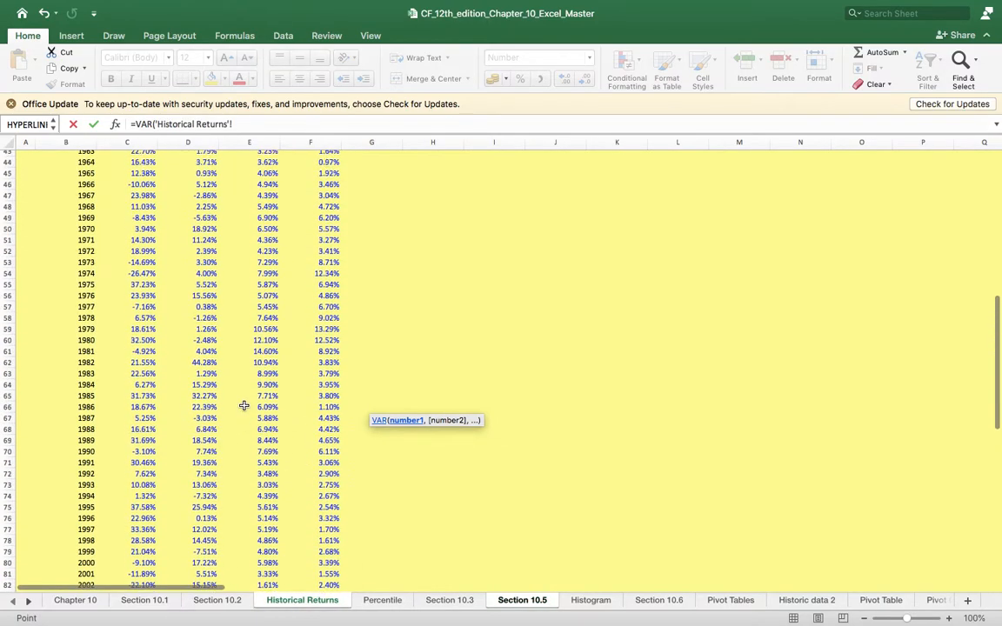
scroll(245, 406, up, 10)
drag(144, 247, 147, 546)
text())
key(Return)
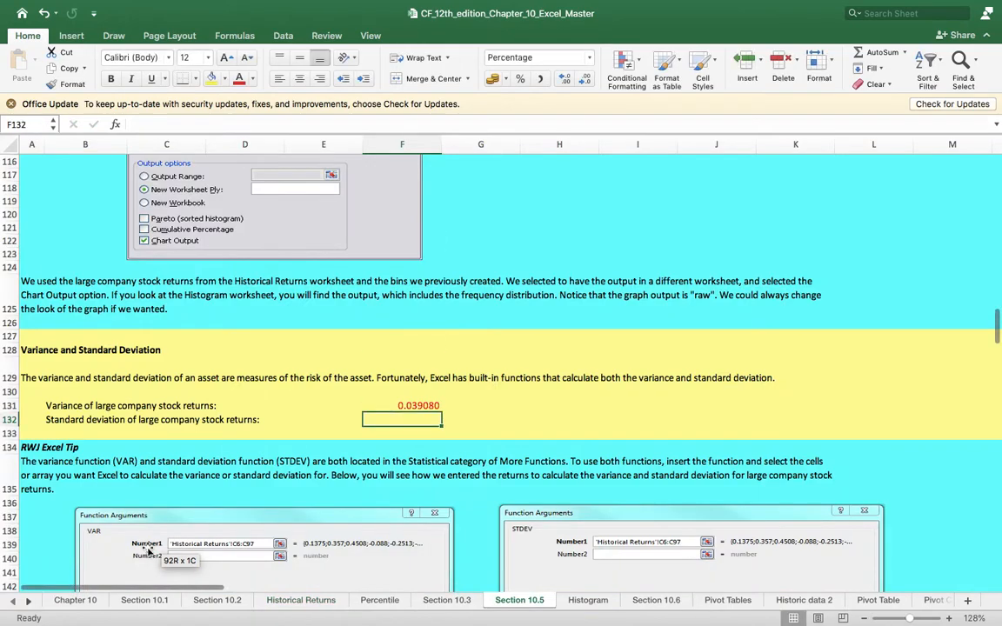
click(439, 408)
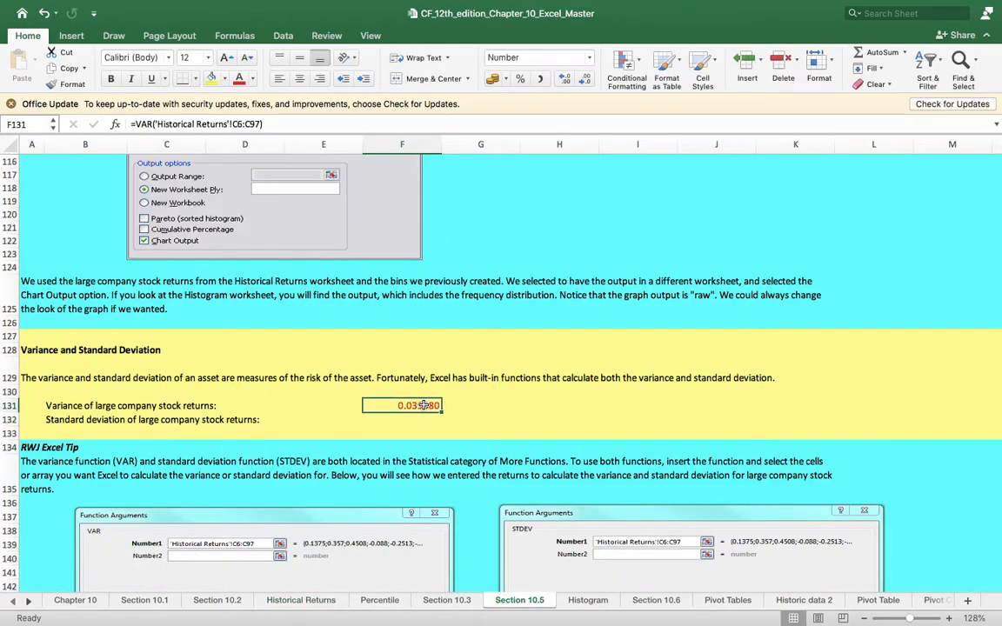
Enter the standard deviation of large company stock returns in F132 as =STDEV('Historical Returns'!C6:C97)
click(408, 418)
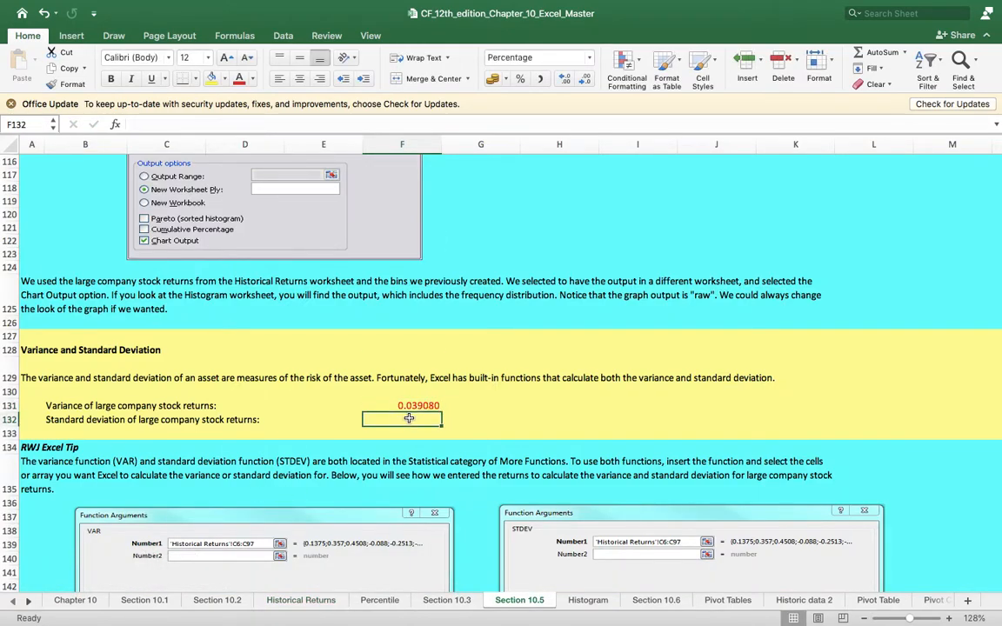
text(=)
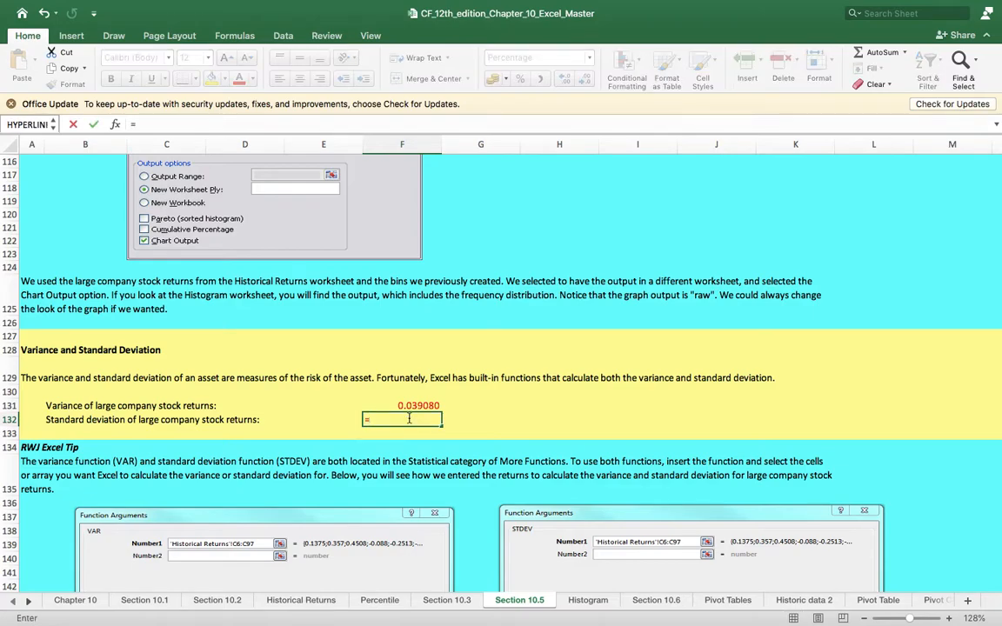
text(ST)
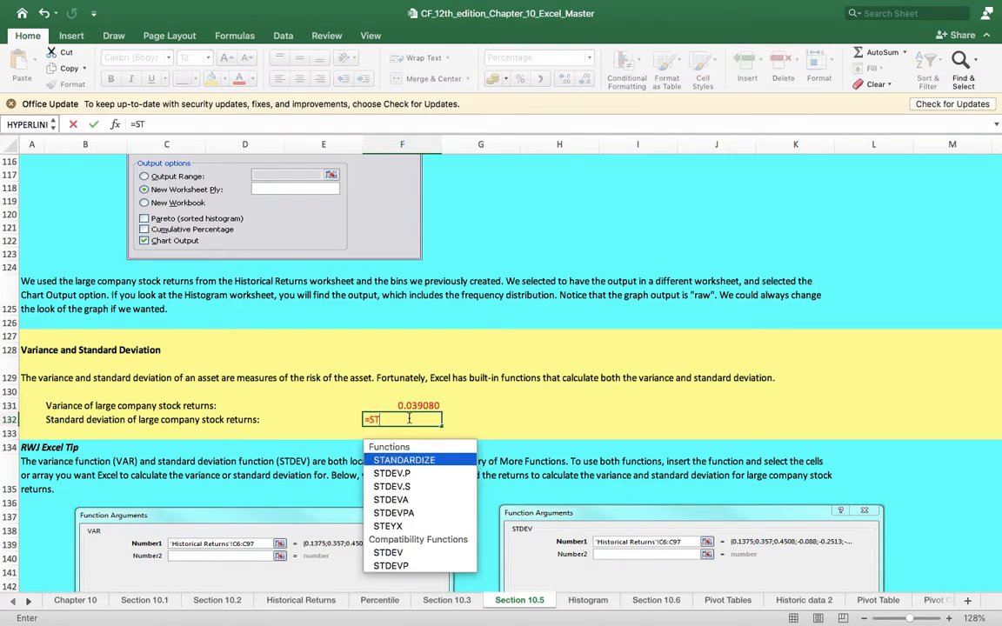
text(DE)
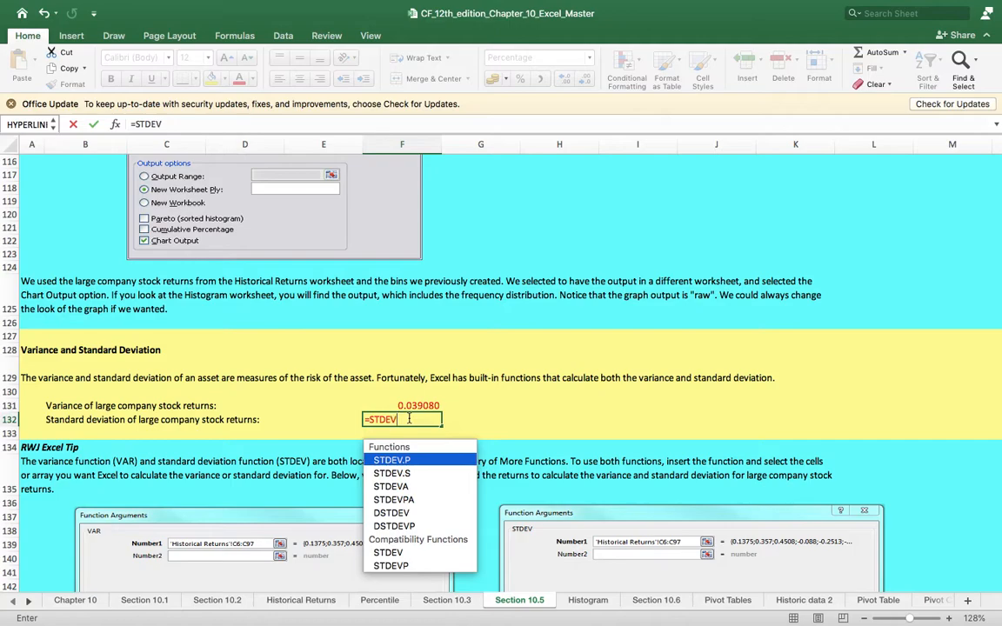
text(V)
double_click(388, 553)
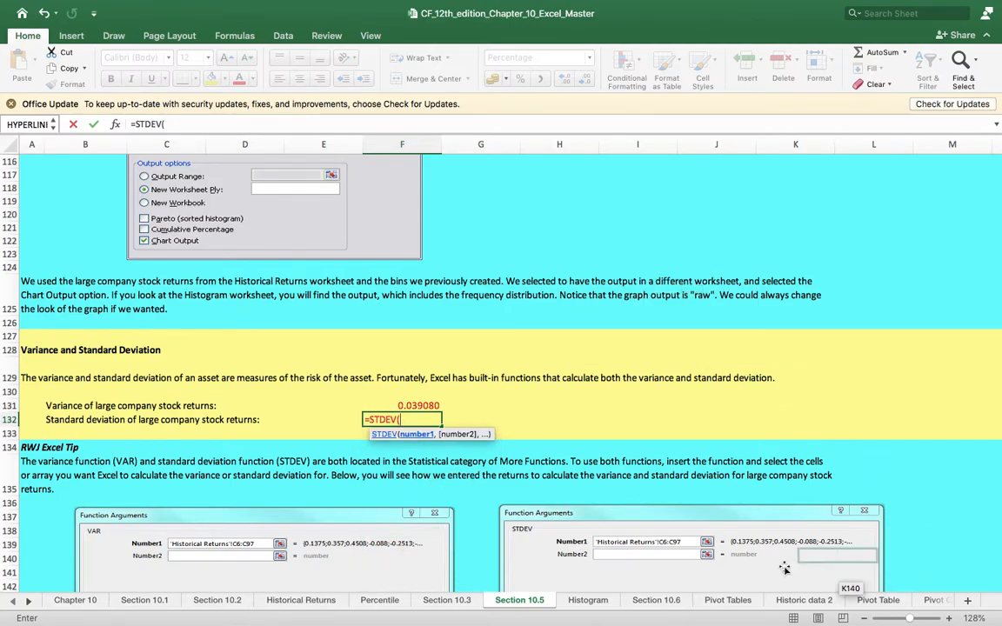
click(291, 600)
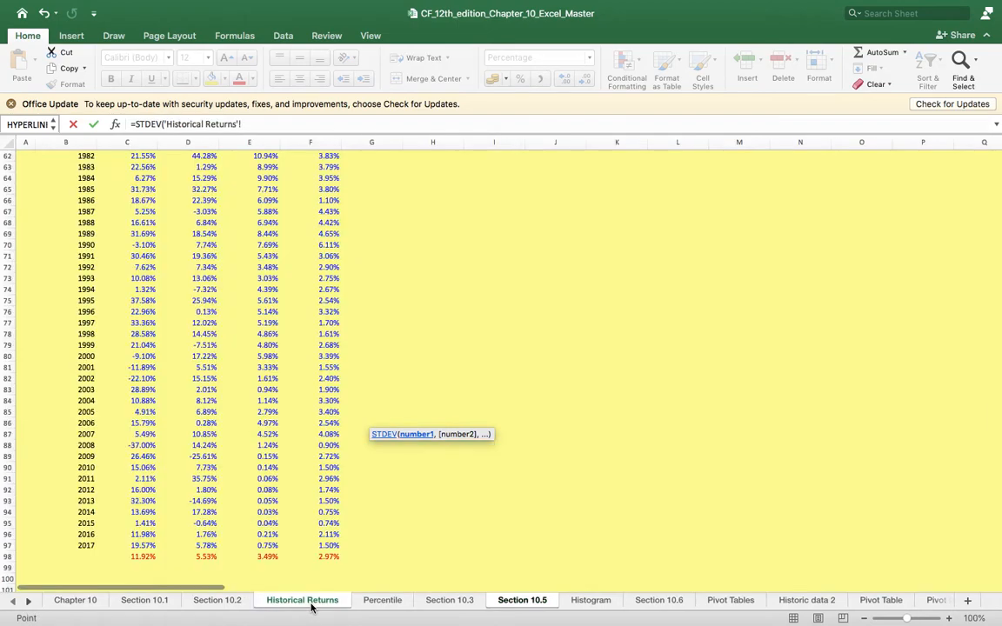
scroll(230, 359, up, 20)
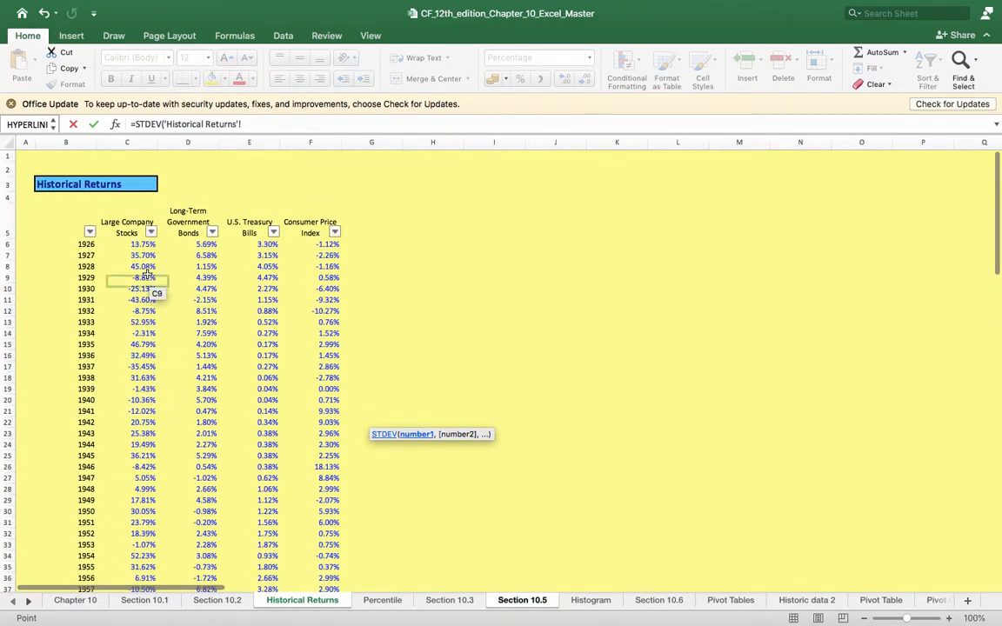
drag(149, 245, 139, 545)
text())
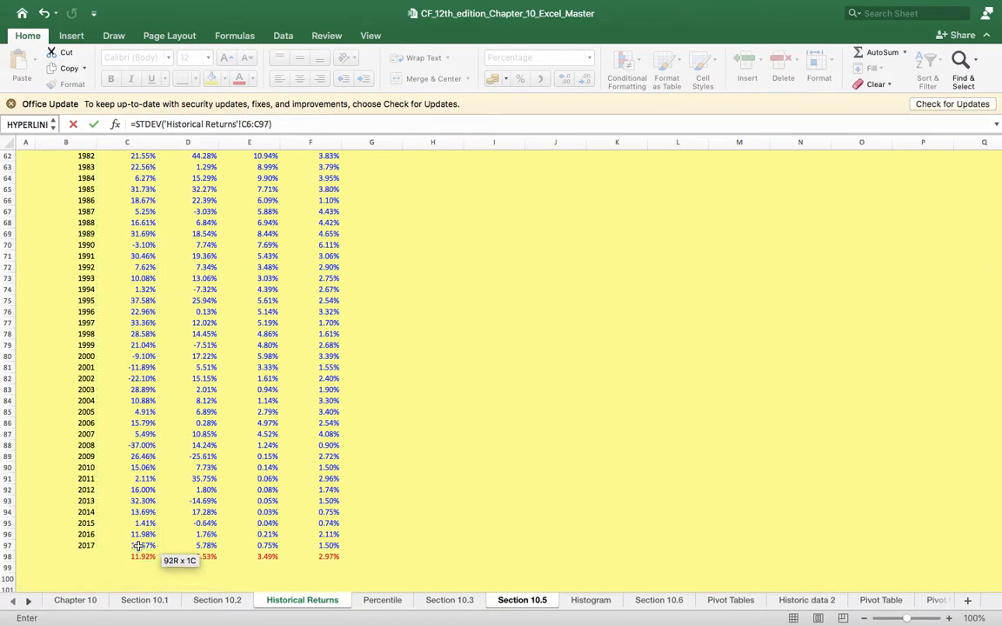
key(Return)
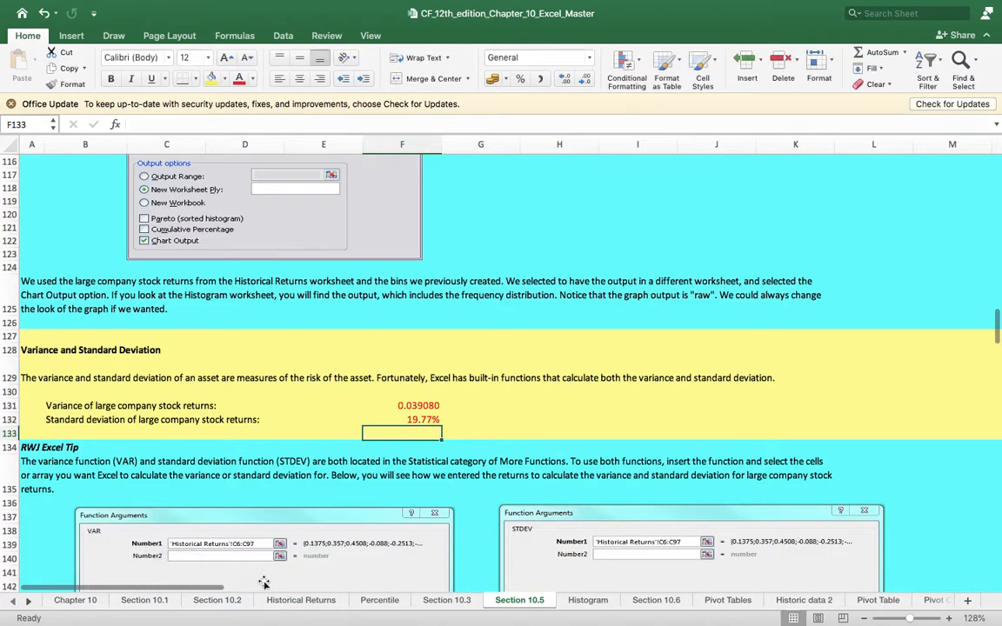
Format the variance of large company stock returns in F131 as a percentage
click(409, 405)
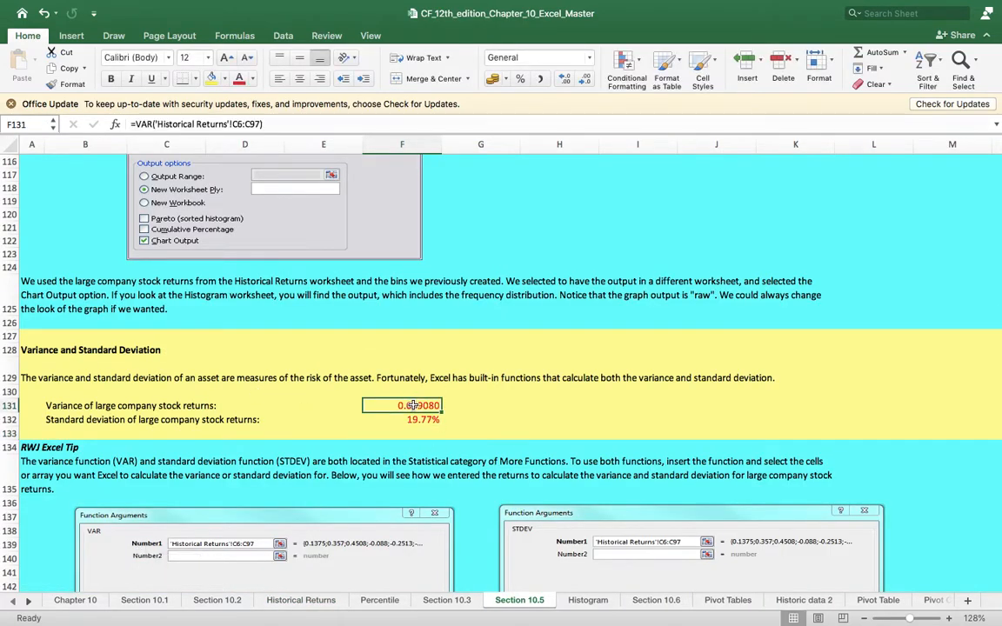
click(590, 58)
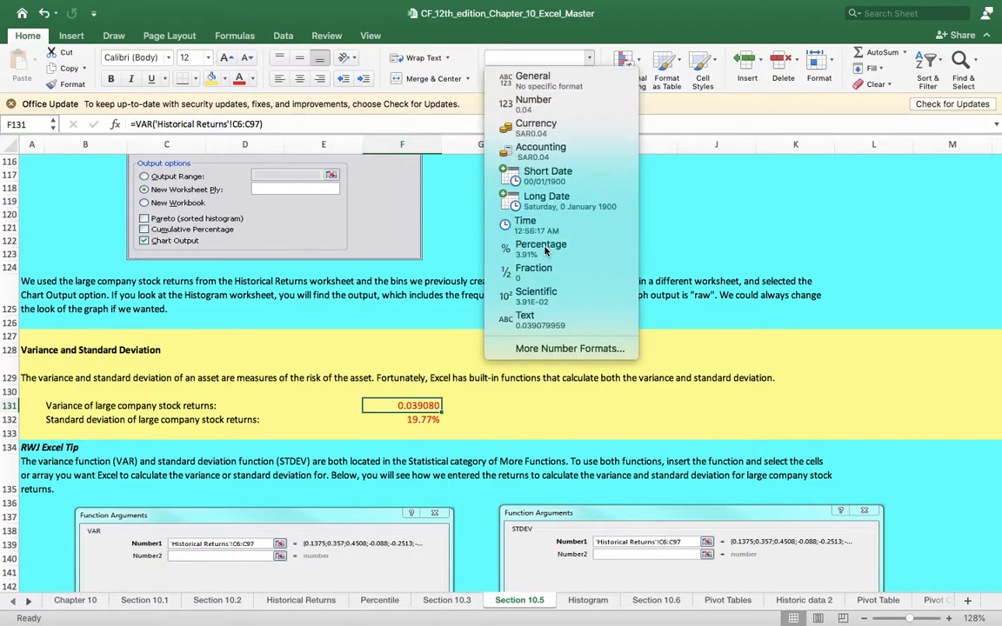
click(489, 250)
click(530, 419)
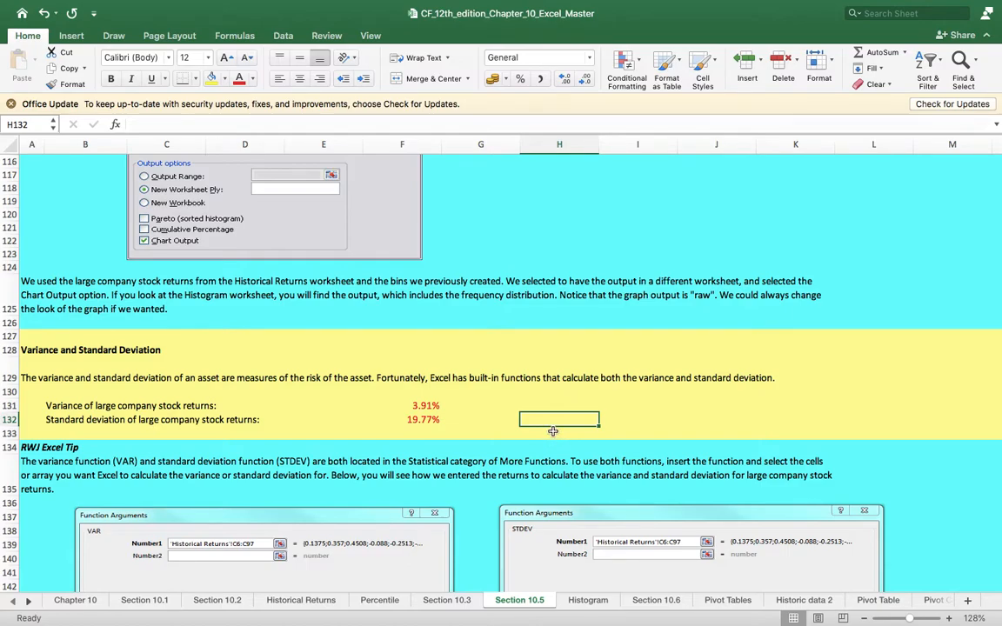
click(427, 408)
click(429, 419)
click(425, 407)
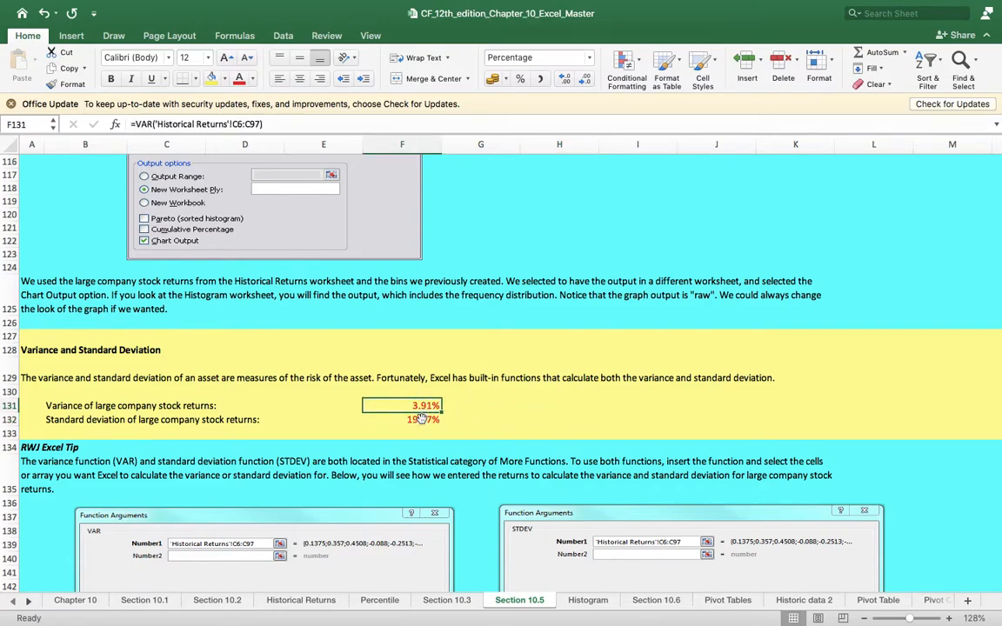
click(411, 421)
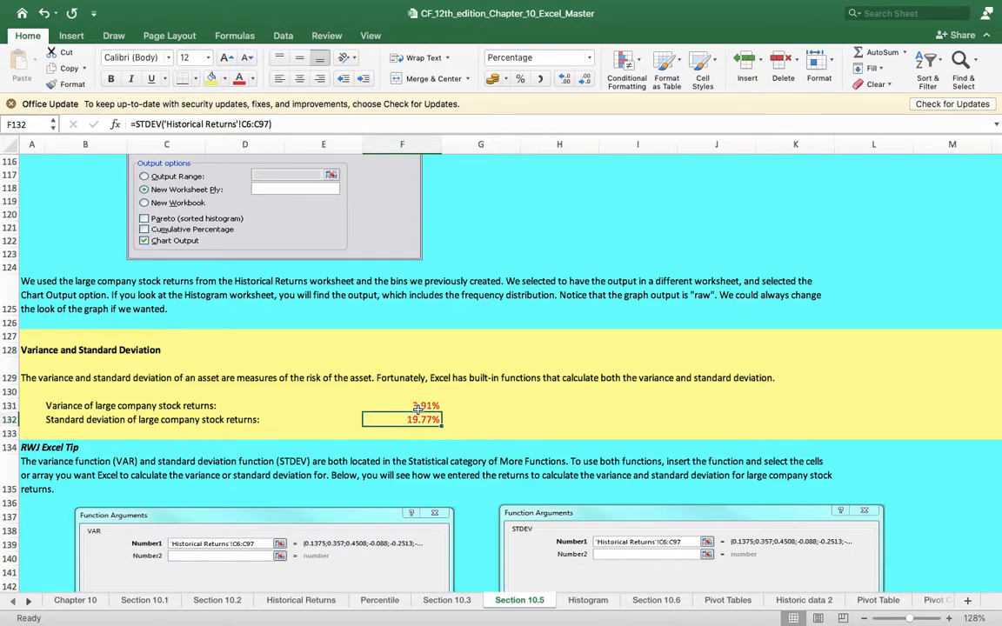
click(418, 408)
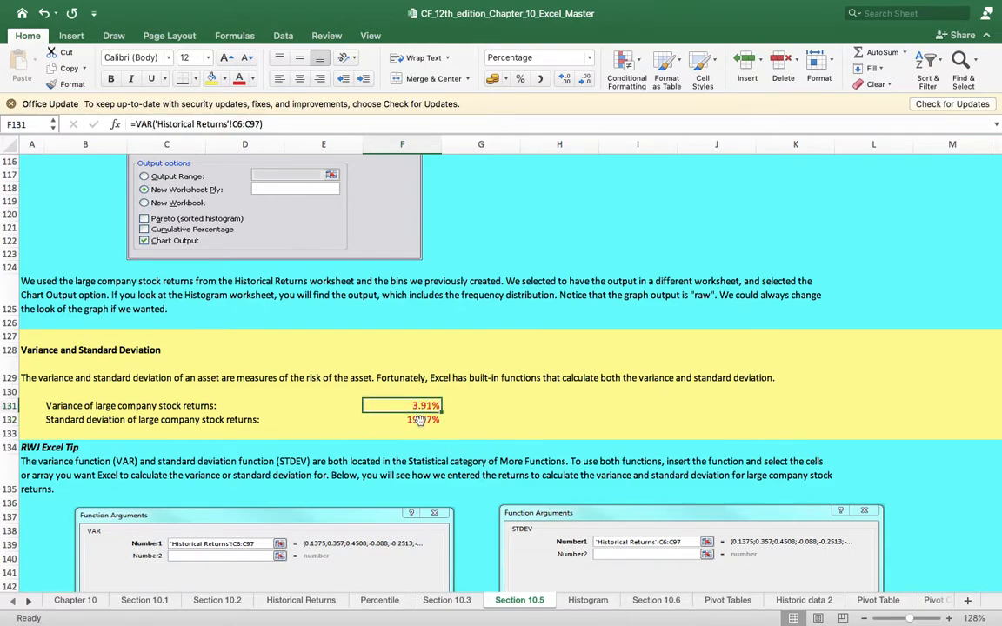
Clear the population variance and population standard deviation results in F156:F157
scroll(473, 429, down, 10)
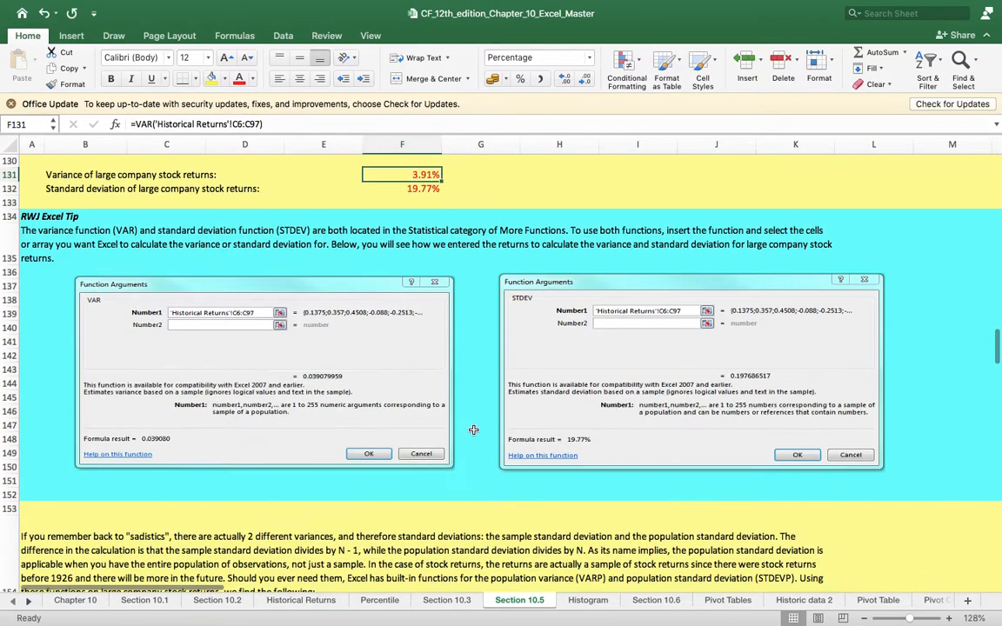
scroll(473, 430, down, 1)
drag(424, 391, 429, 401)
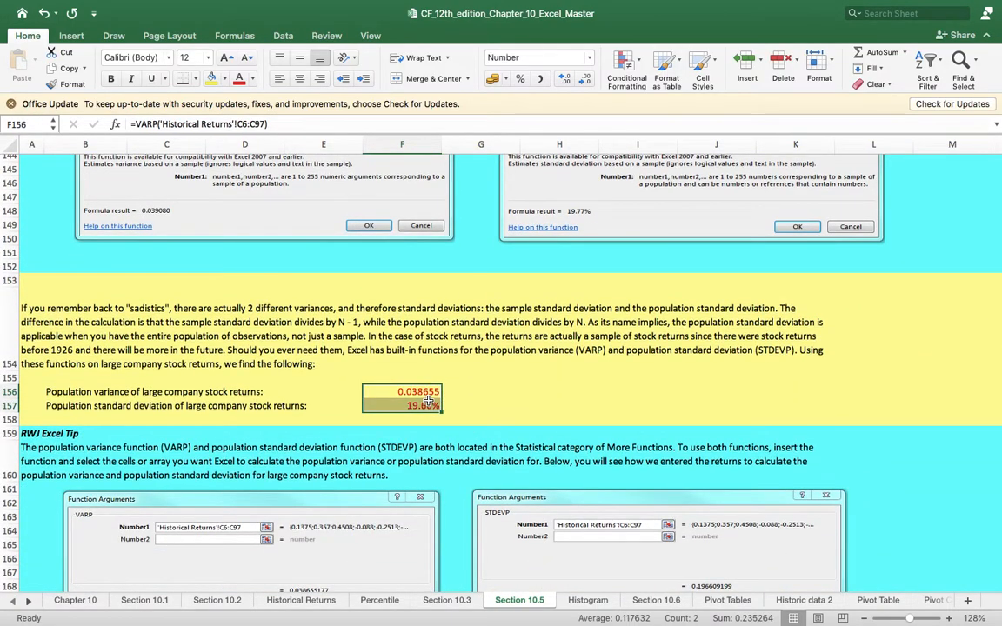
key(Delete)
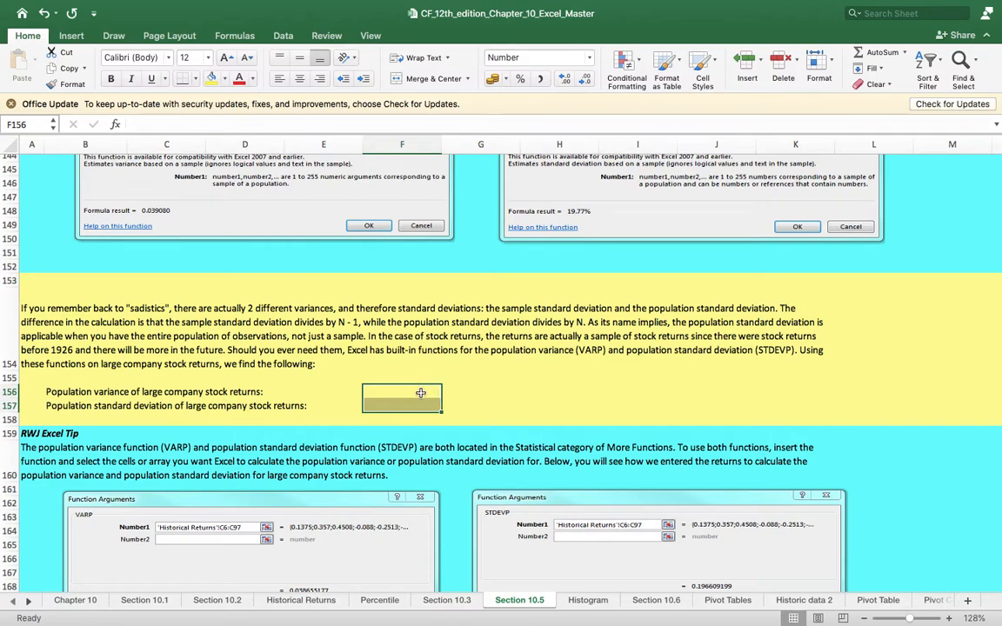
Enter the population variance of large company stock returns in F156 as =VAR.P('Historical Returns'!C6:C97)
click(420, 392)
text(=)
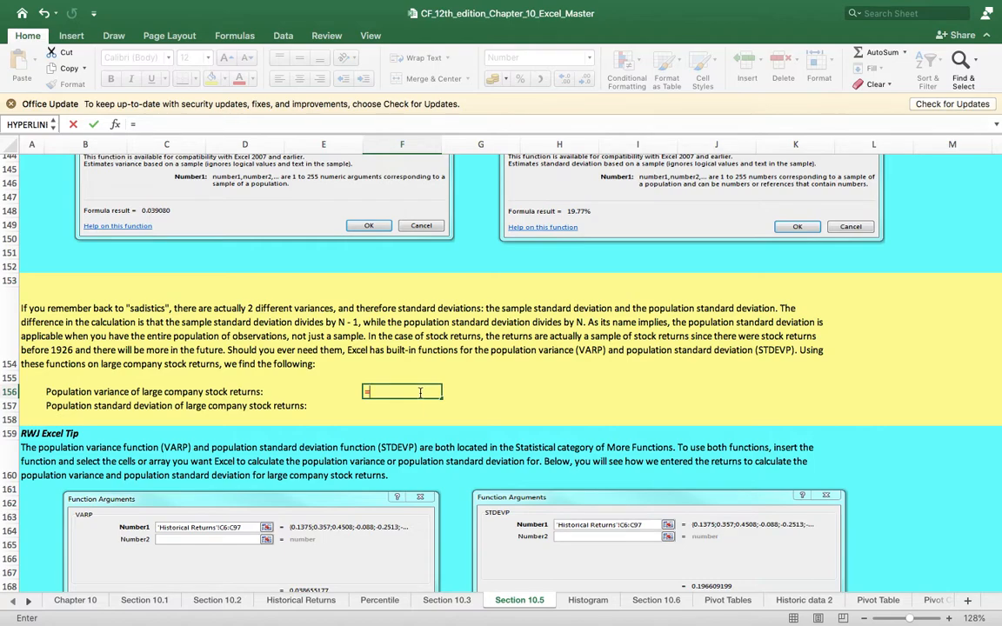
text(VAR)
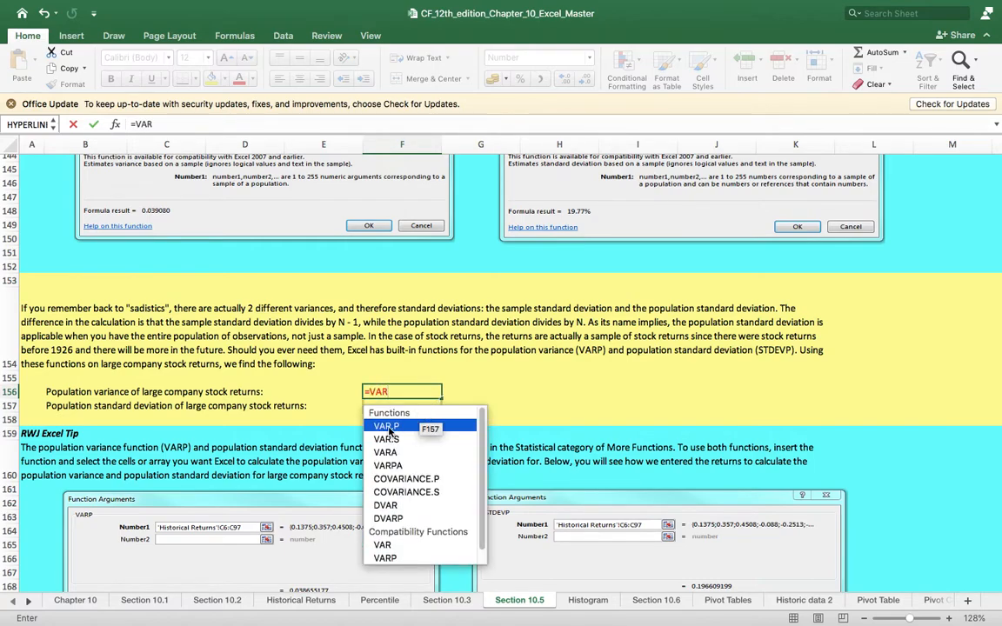
double_click(389, 427)
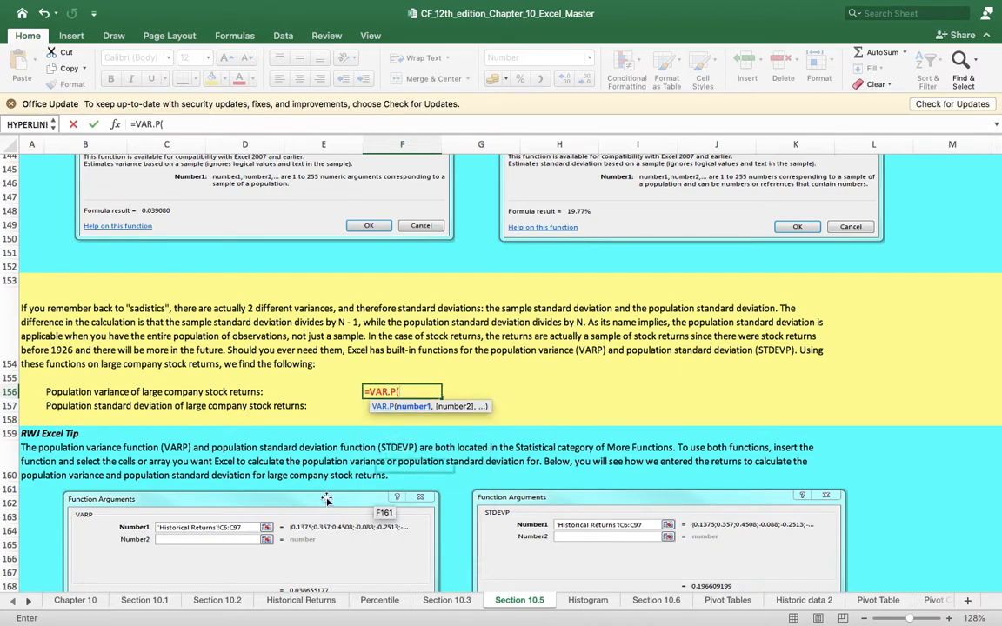
click(300, 601)
scroll(116, 287, up, 20)
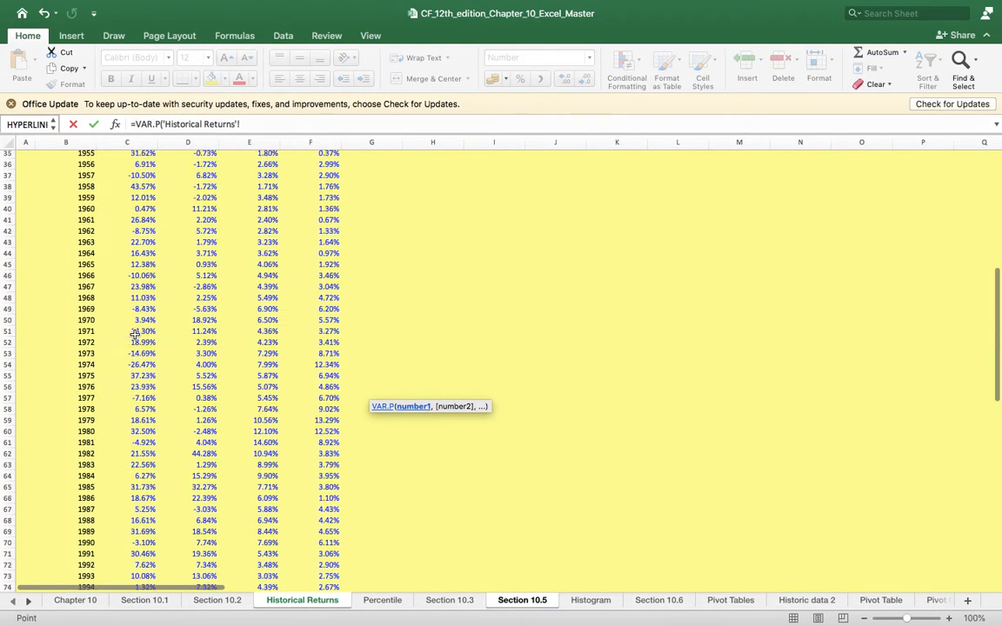
drag(141, 244, 143, 549)
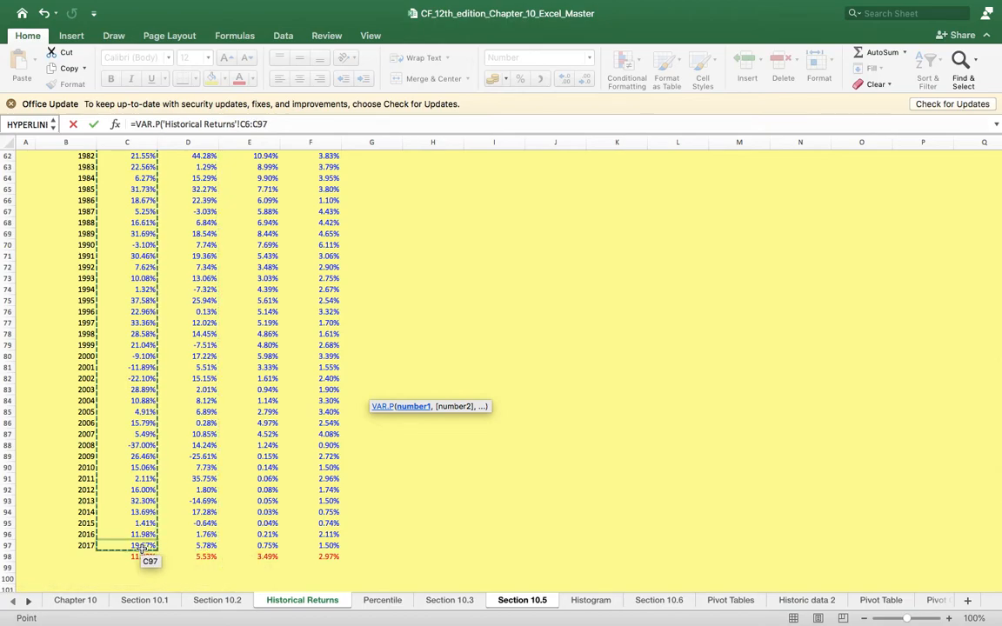
text())
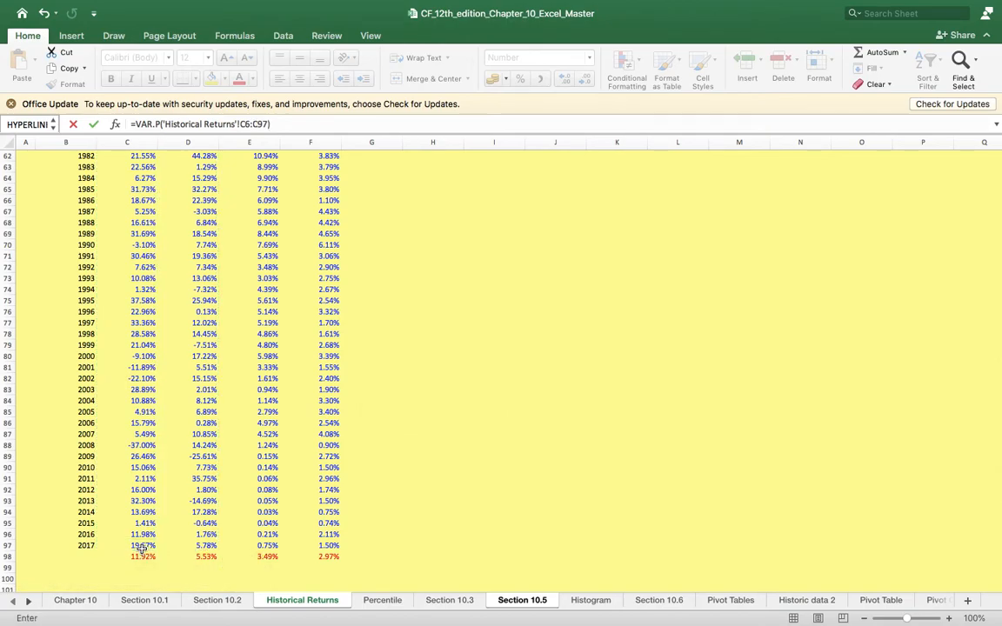
key(Return)
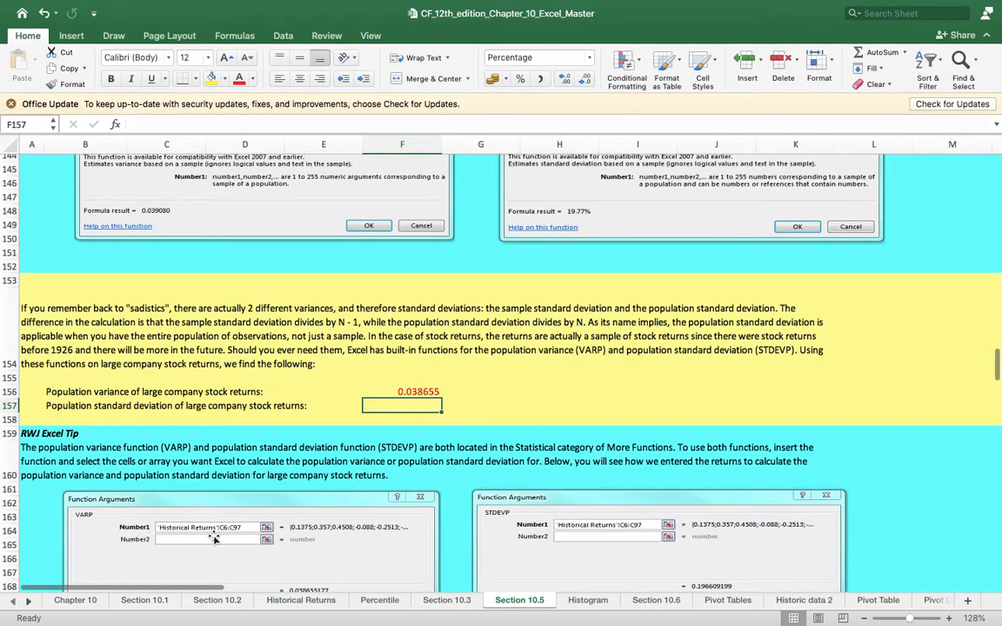
Enter the population standard deviation of large company stock returns in F157 as =STDEV.P('Historical Returns'!C6:C97)
text(=)
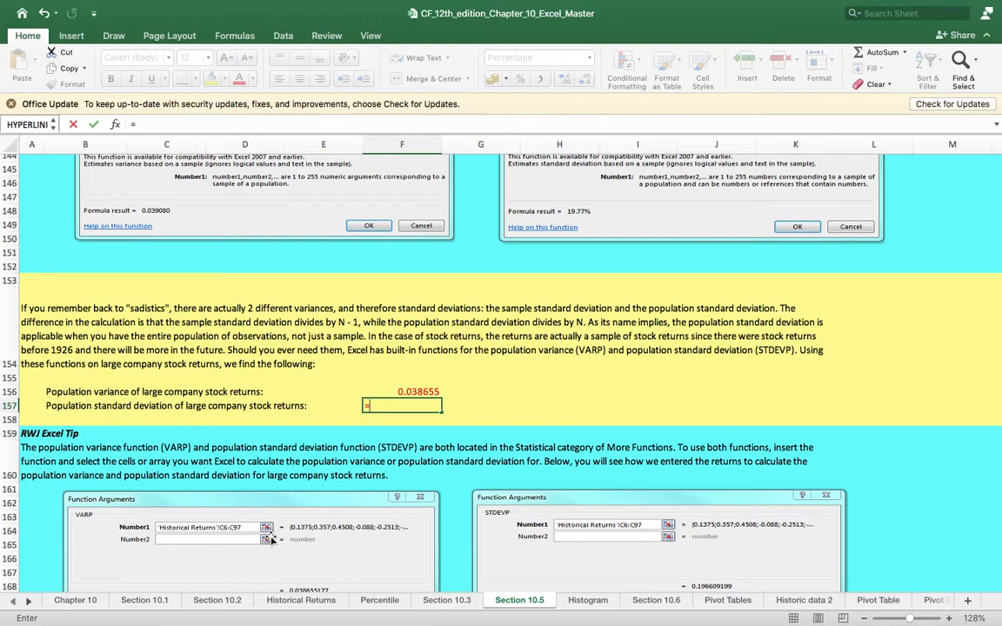
text(ST)
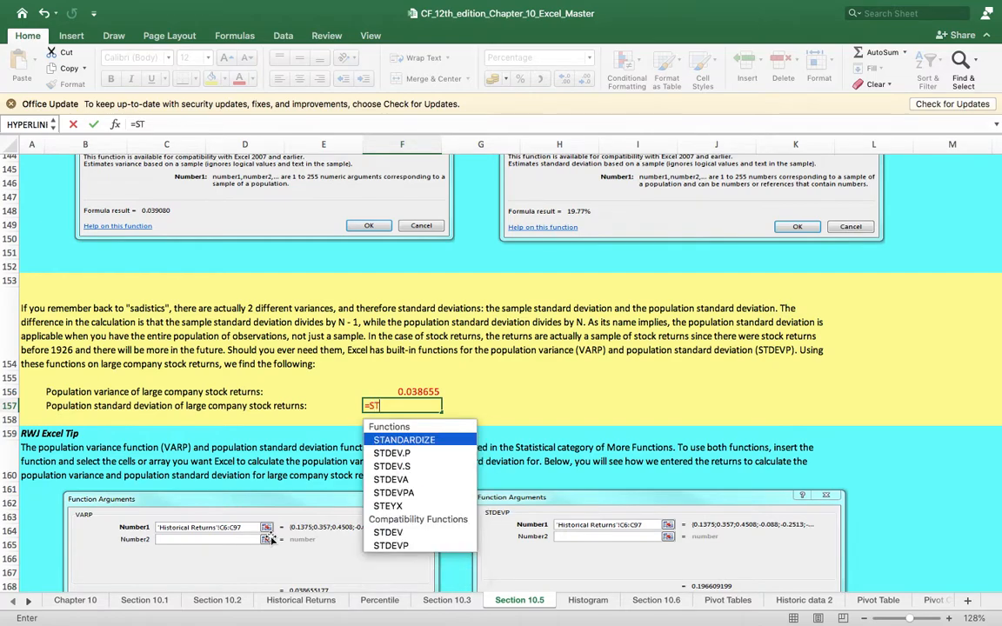
text(DEV)
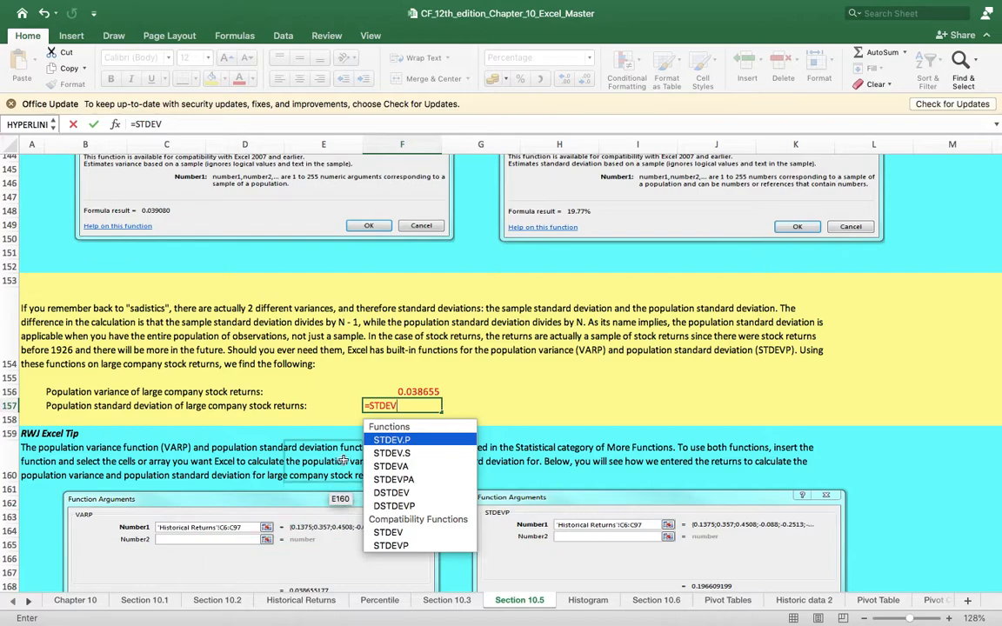
double_click(403, 441)
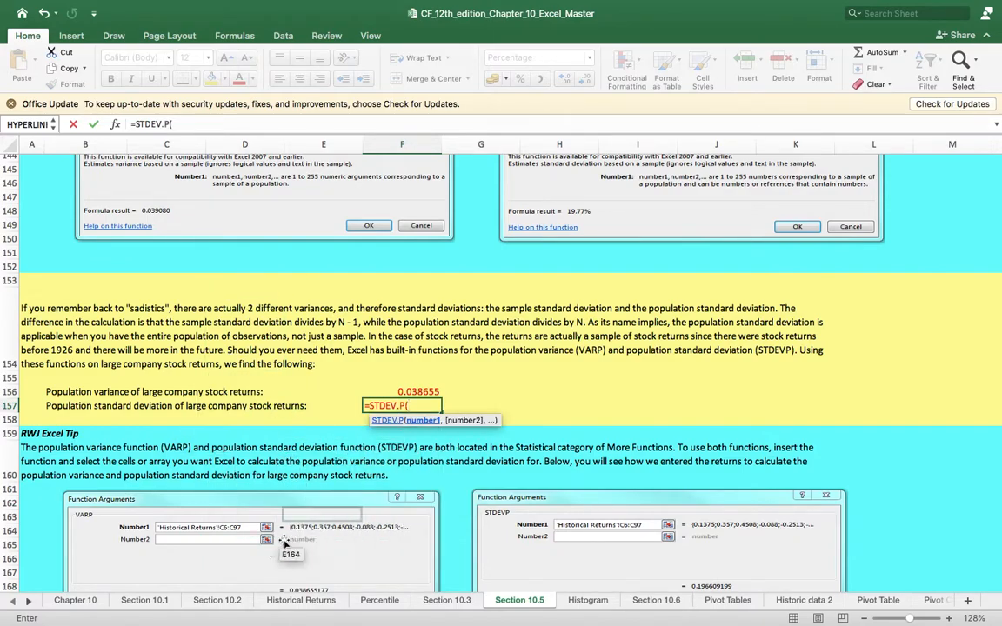
click(304, 600)
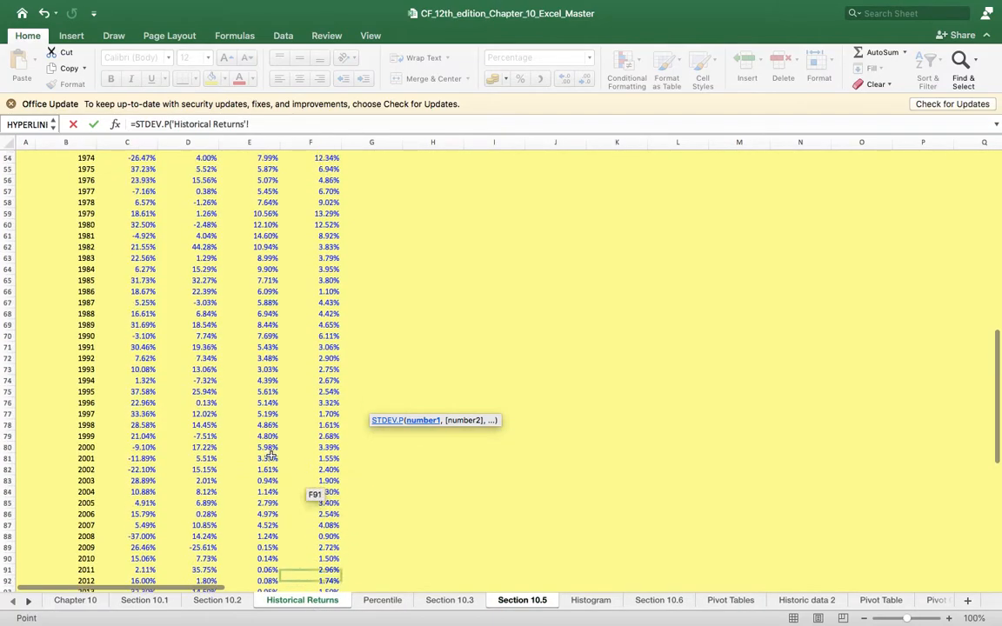
scroll(166, 331, up, 18)
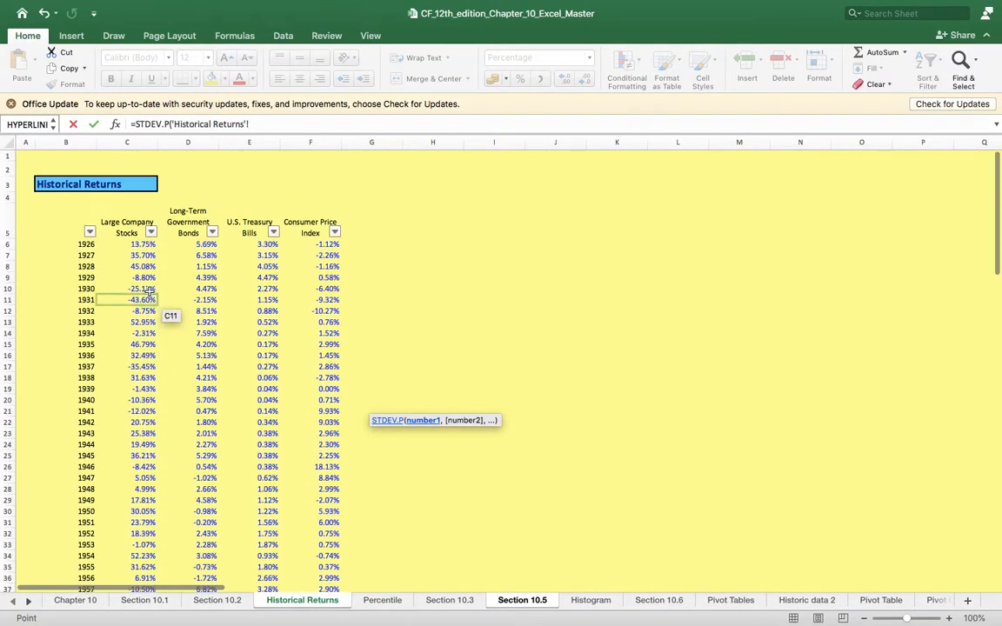
drag(139, 245, 149, 546)
text())
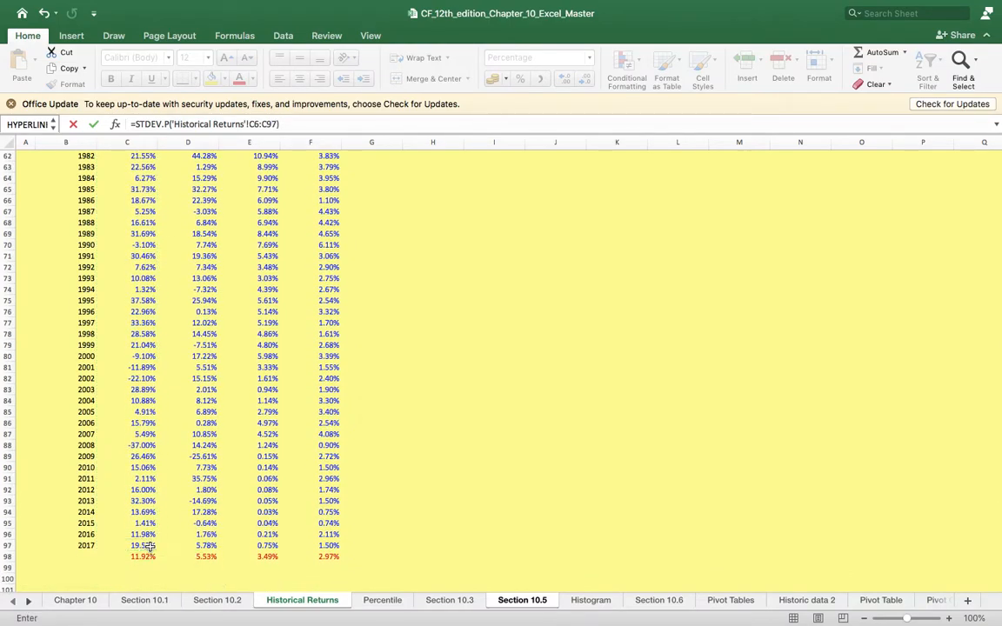
key(Return)
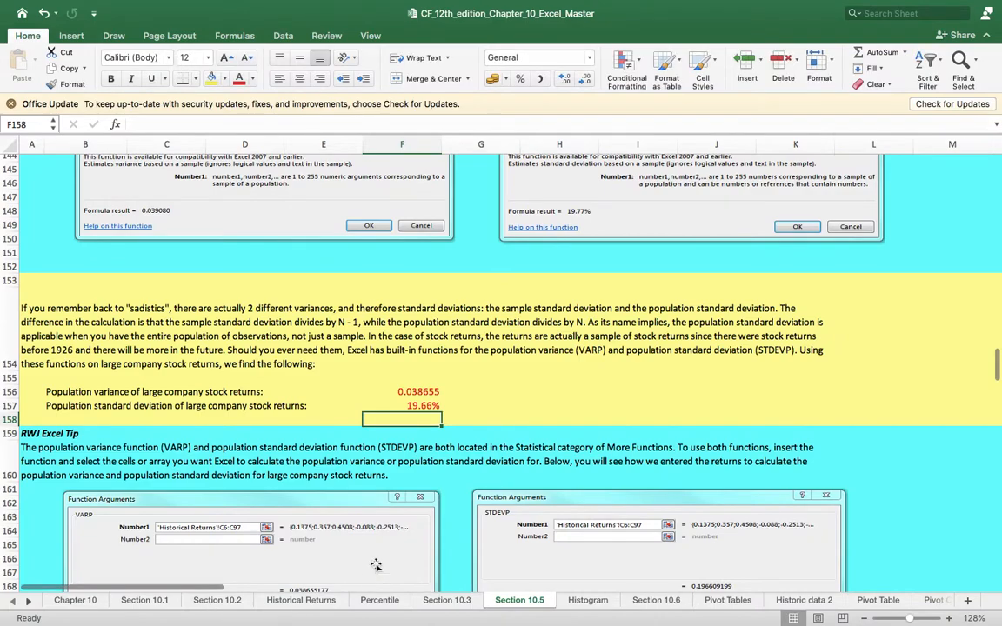
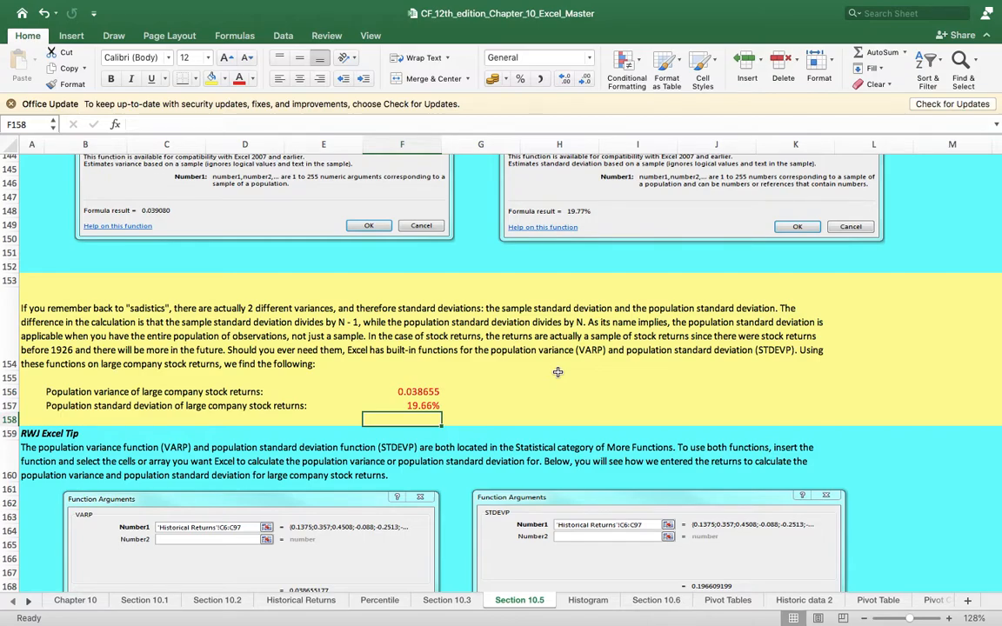
Review the Normal Distribution inputs in D185:D187 and clear the probability less than value result in D189
scroll(557, 372, down, 10)
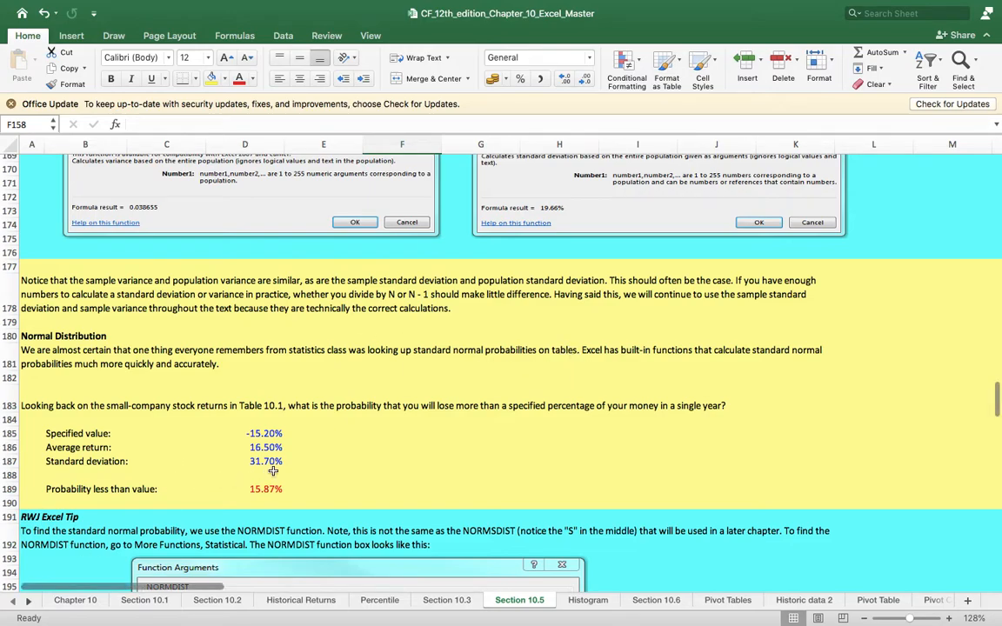
click(256, 448)
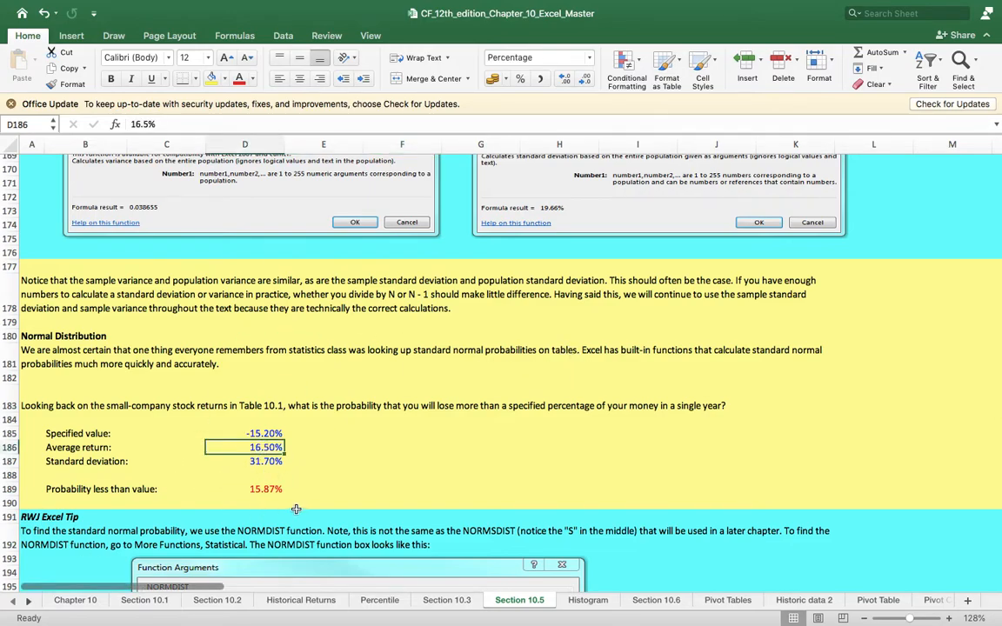
click(261, 462)
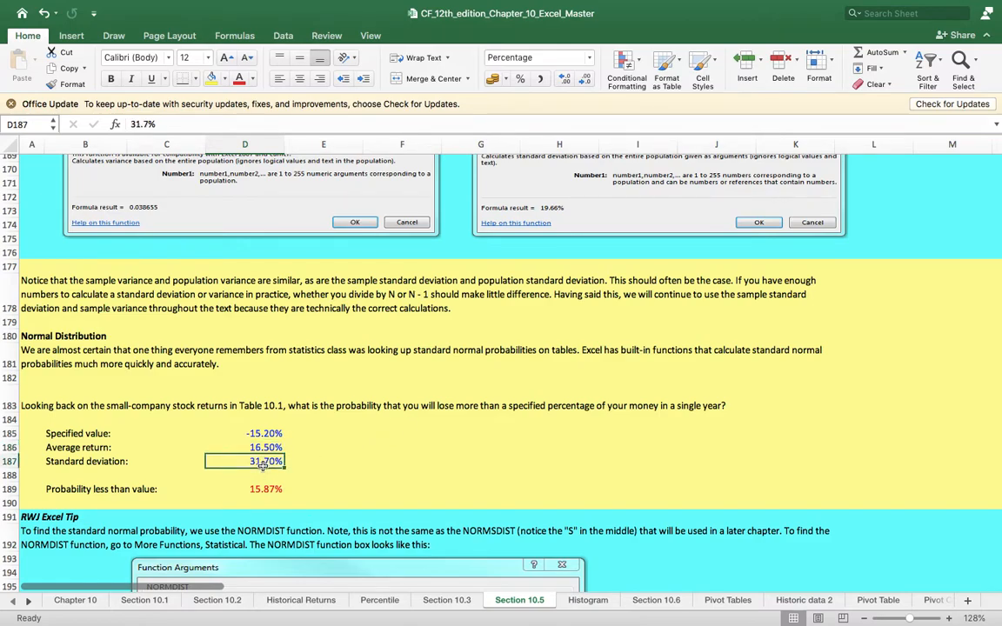
click(261, 447)
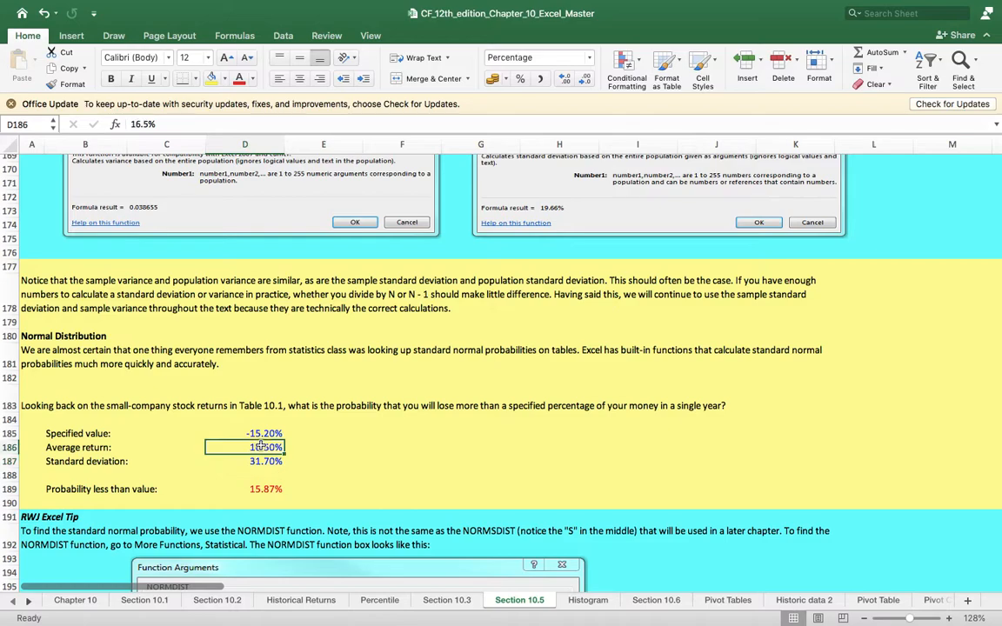
click(264, 461)
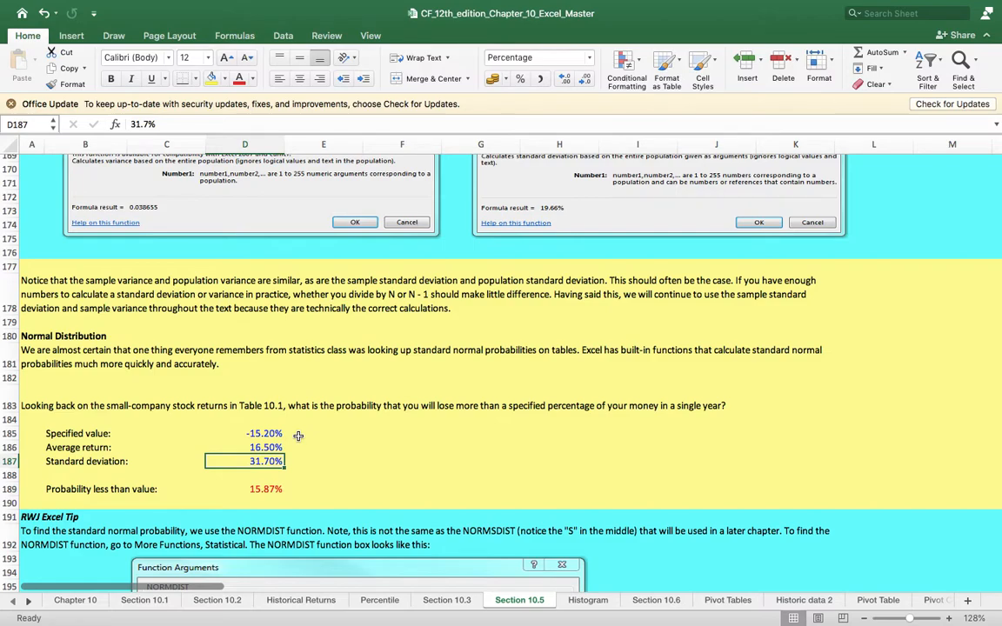
click(258, 433)
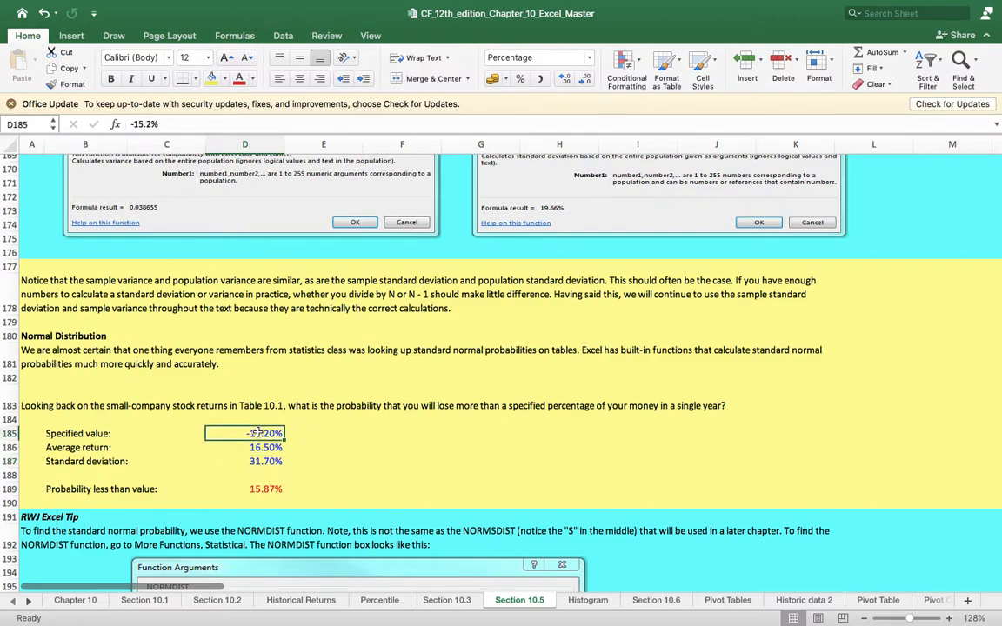
click(275, 489)
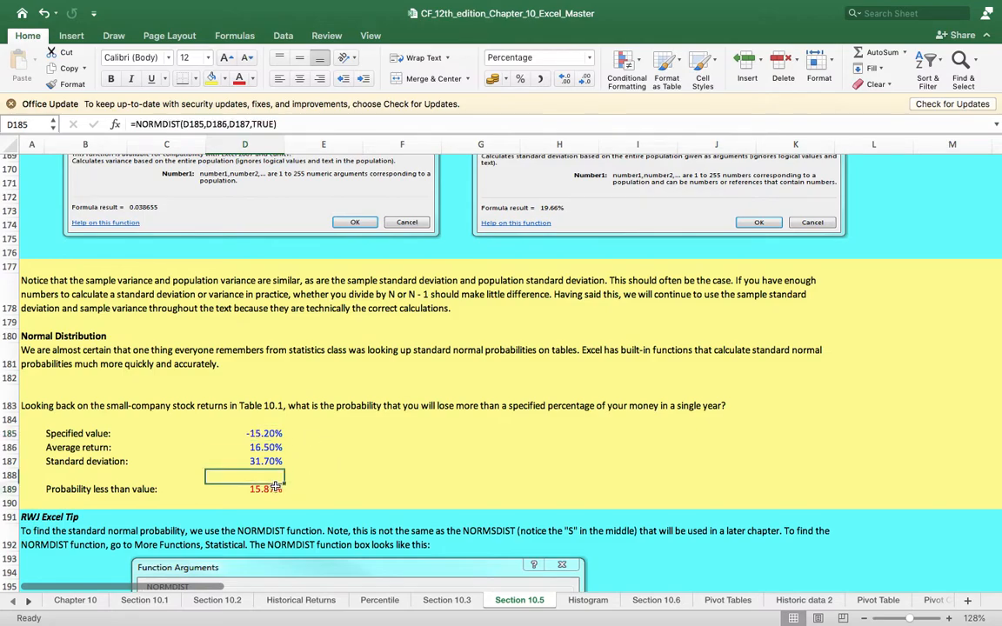
key(ctrl+z)
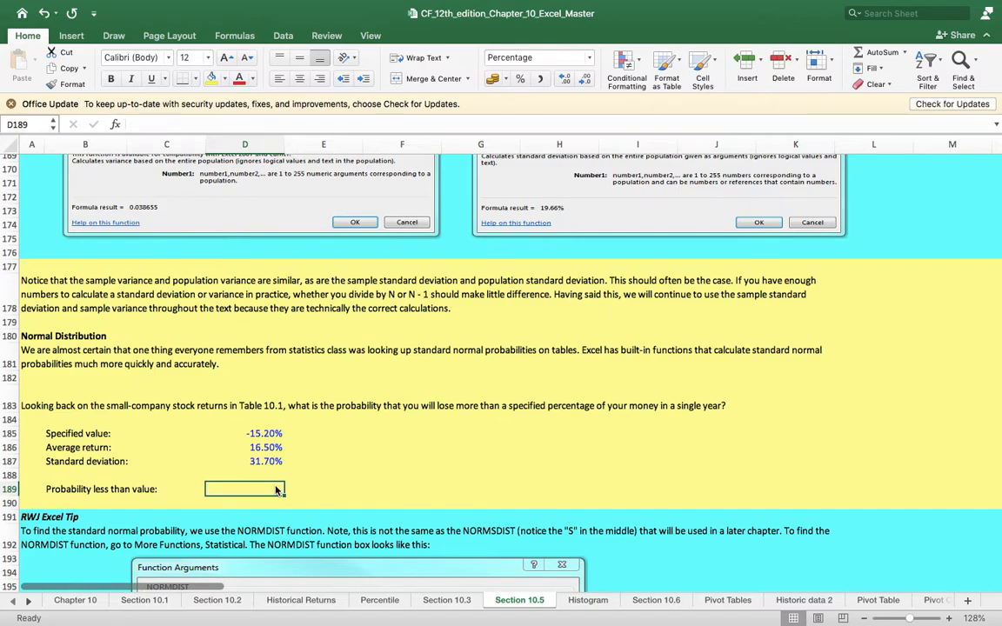
Enter the probability of a return less than the specified value in D189 as =NORMDIST(D185,D186,D187,TRUE)
text(=)
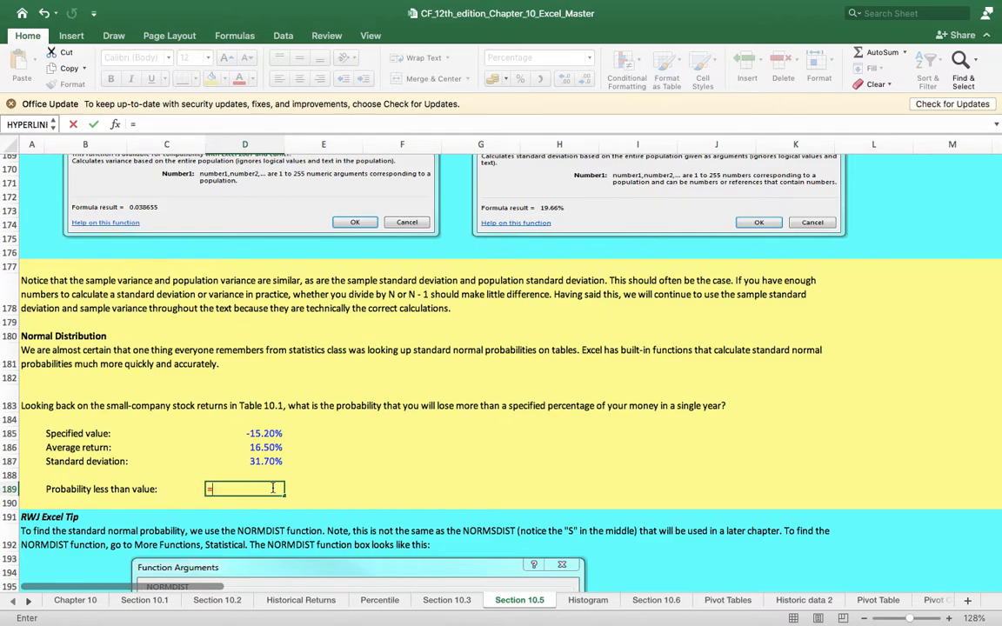
text(N)
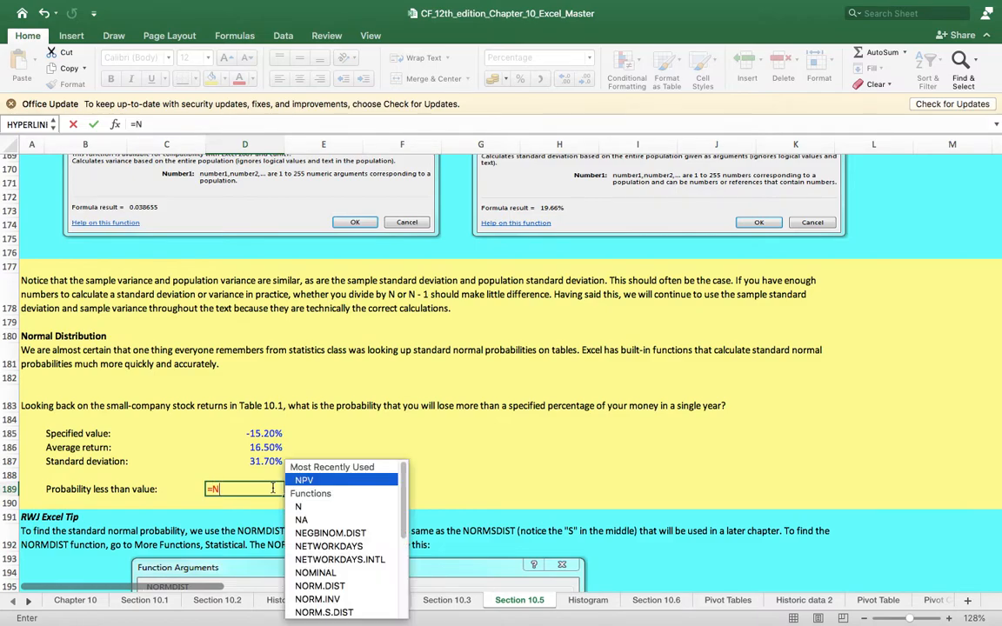
text(OR)
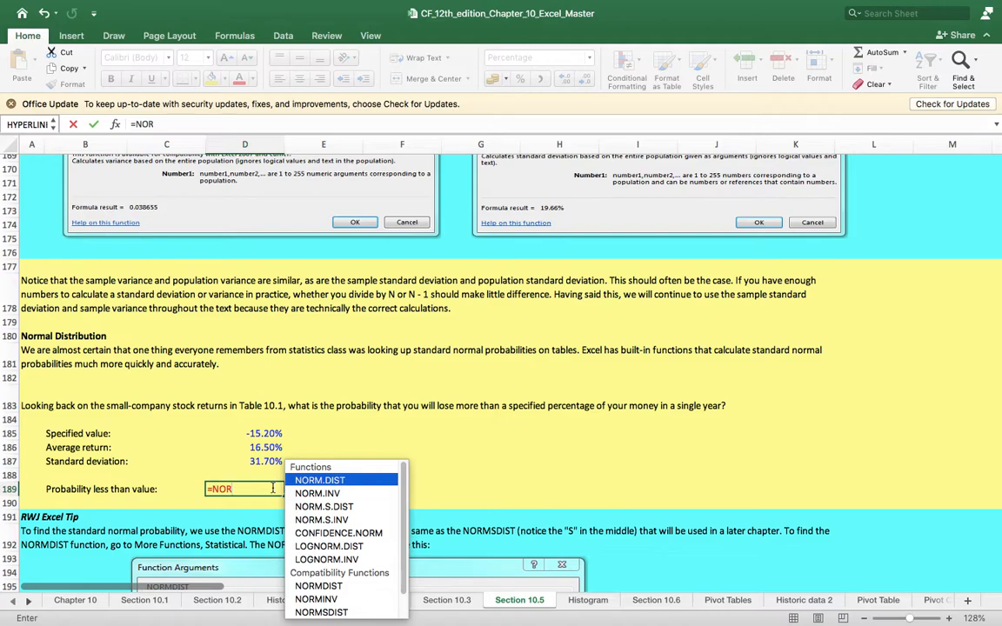
text(MDI)
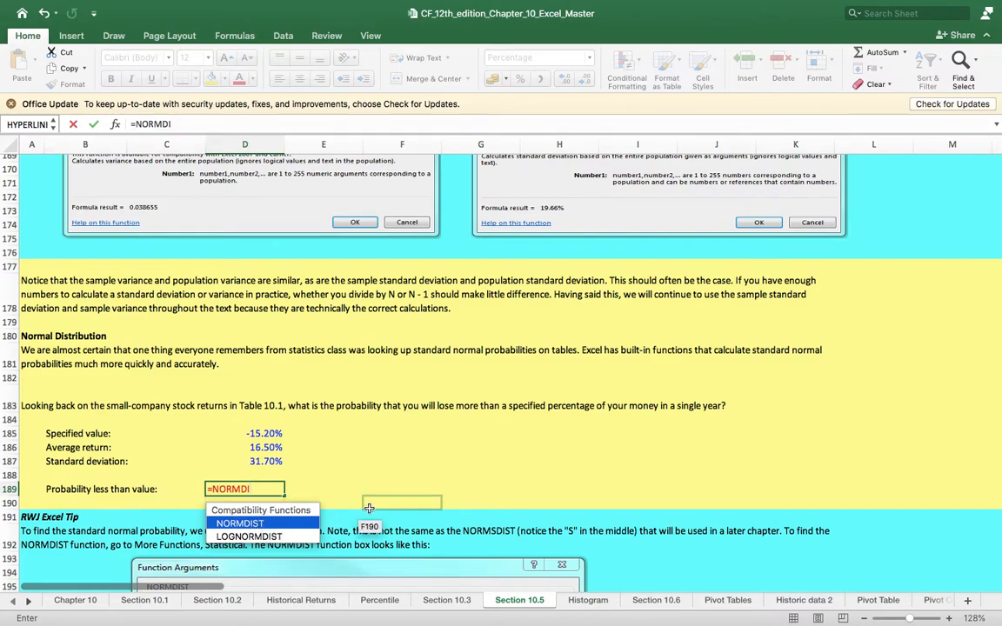
double_click(257, 524)
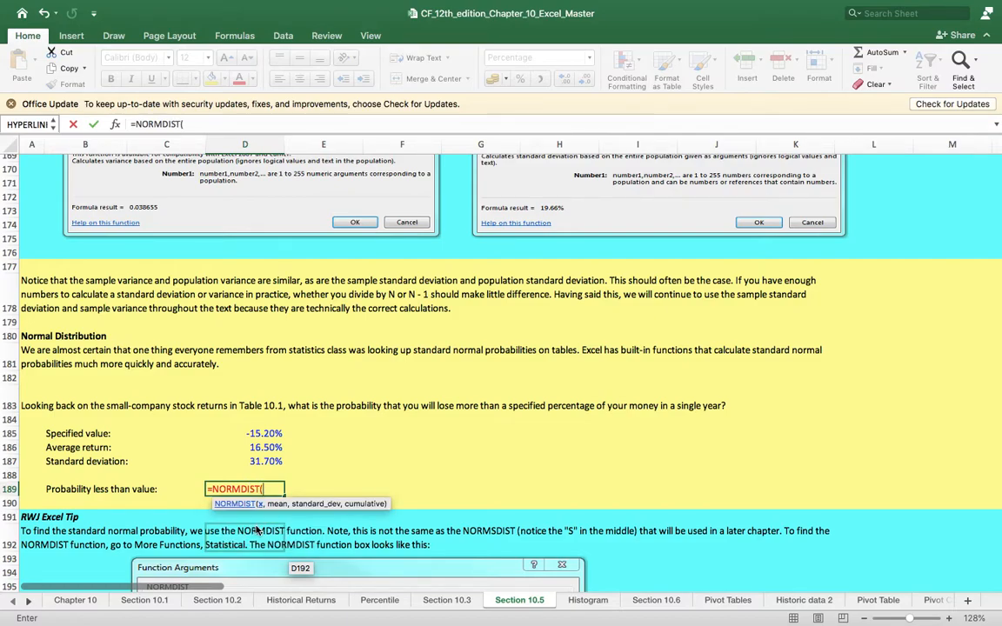
click(272, 433)
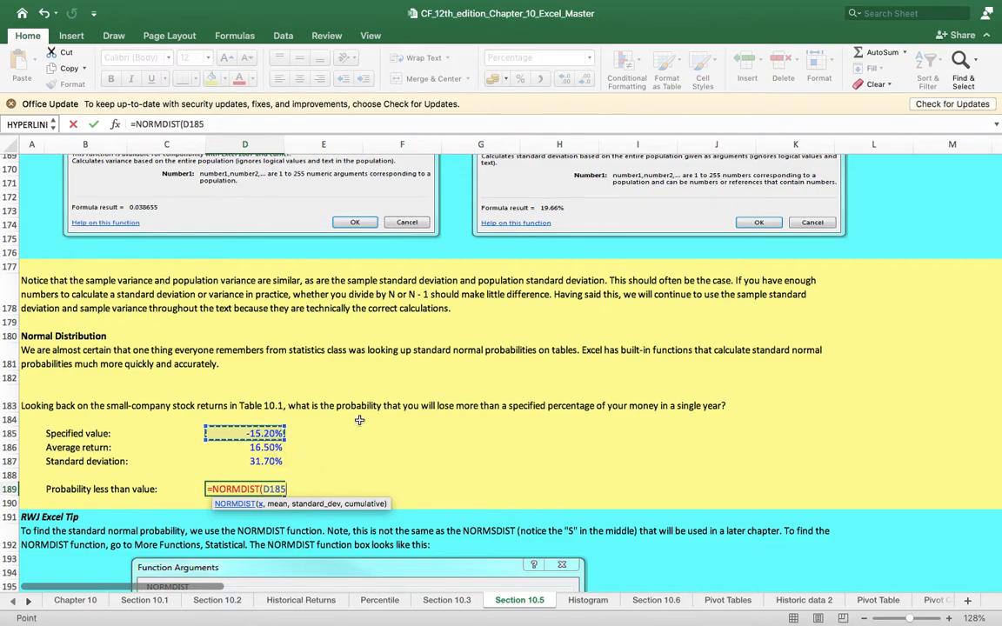
text(,)
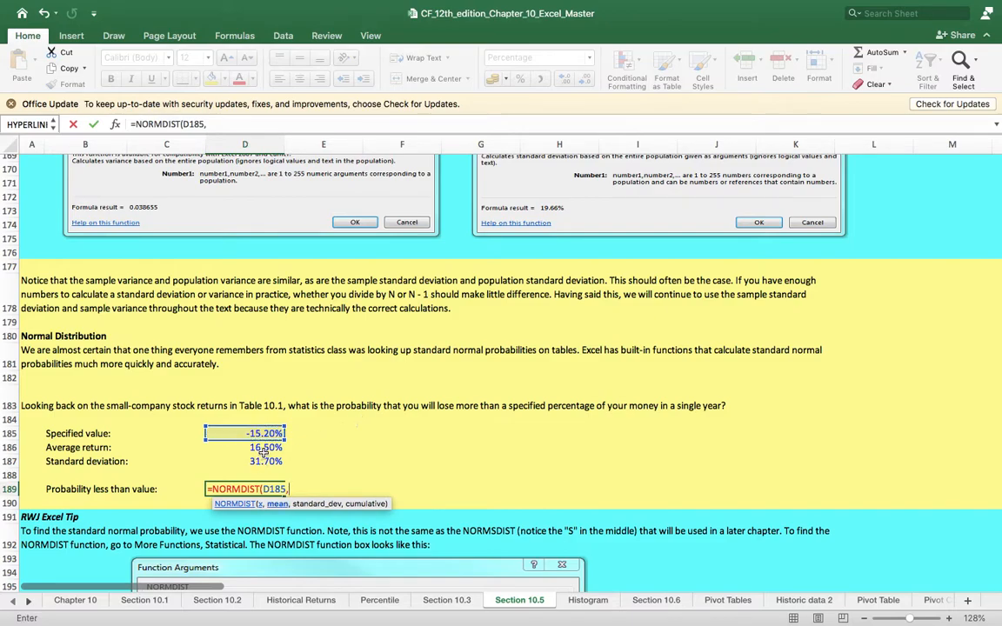
click(263, 449)
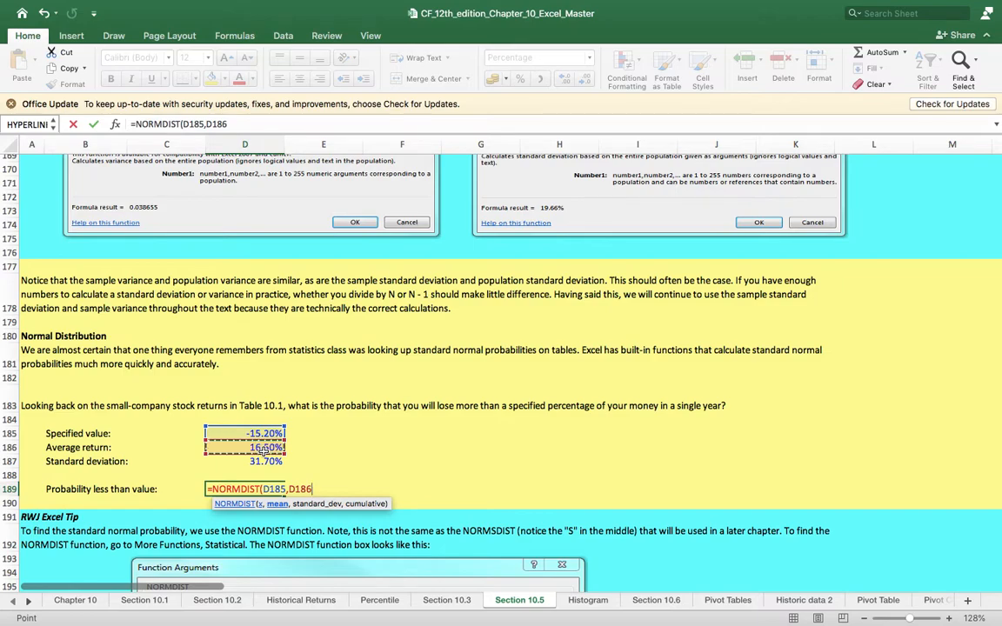
text(,)
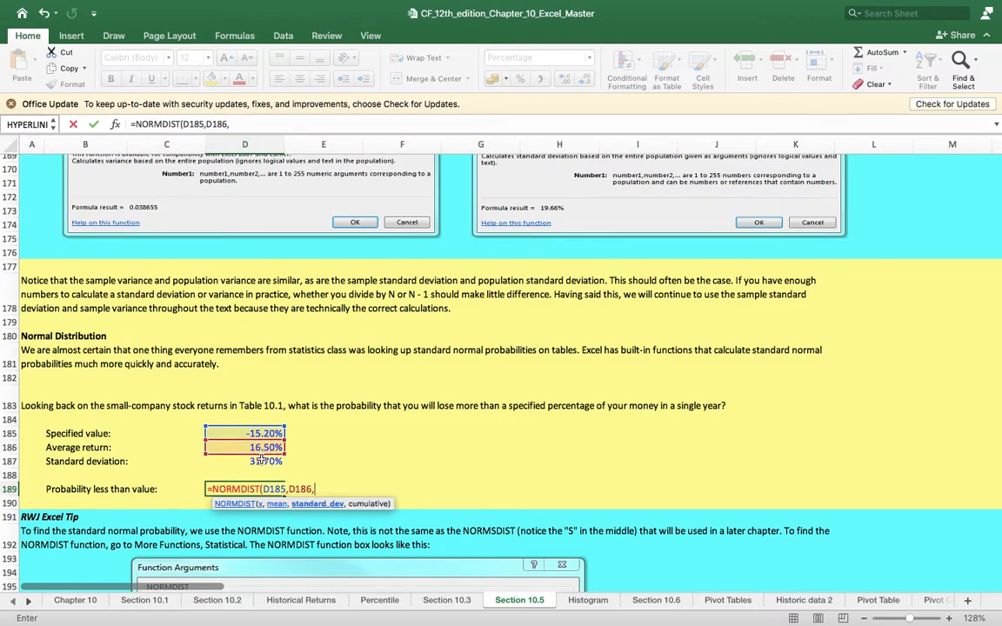
click(261, 459)
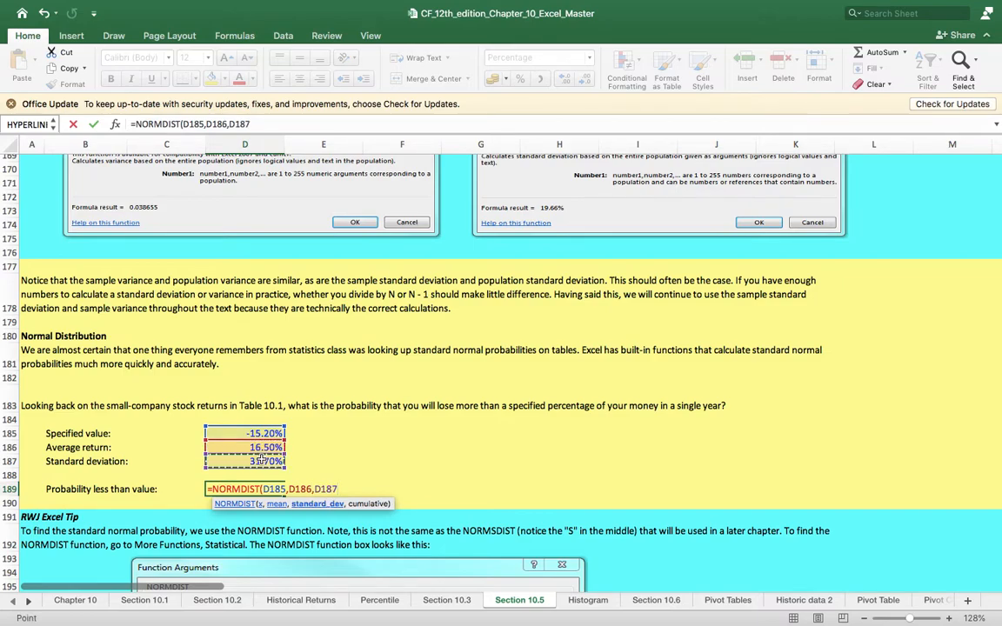
text(,)
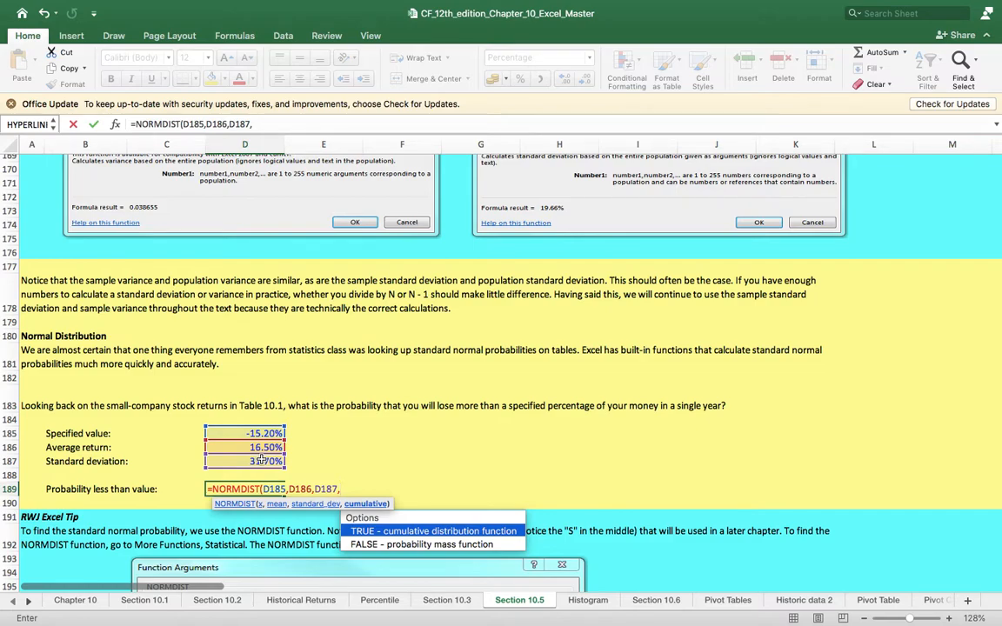
text(TRUE))
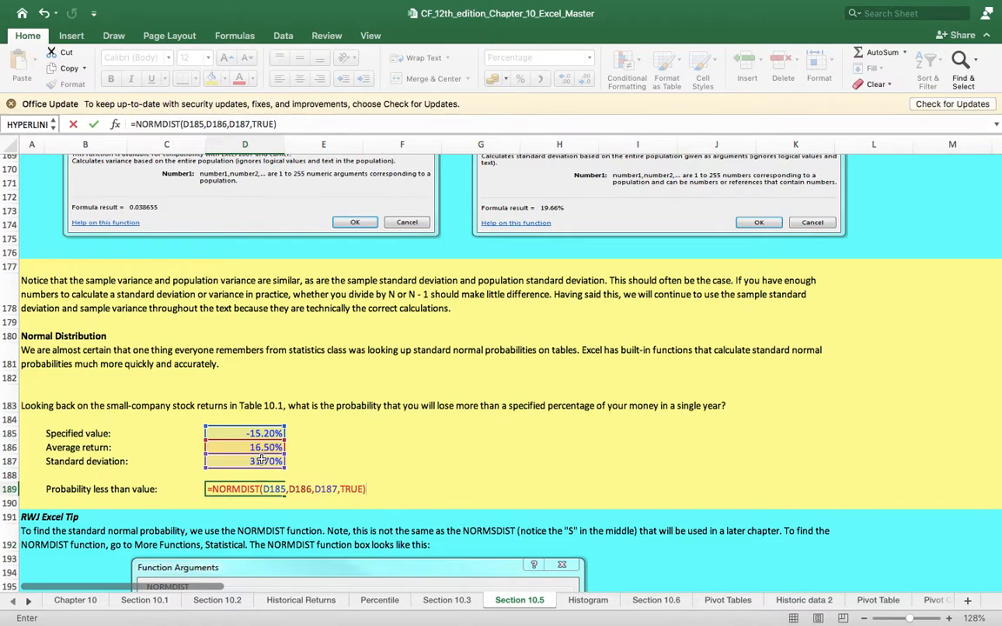
key(Return)
click(240, 485)
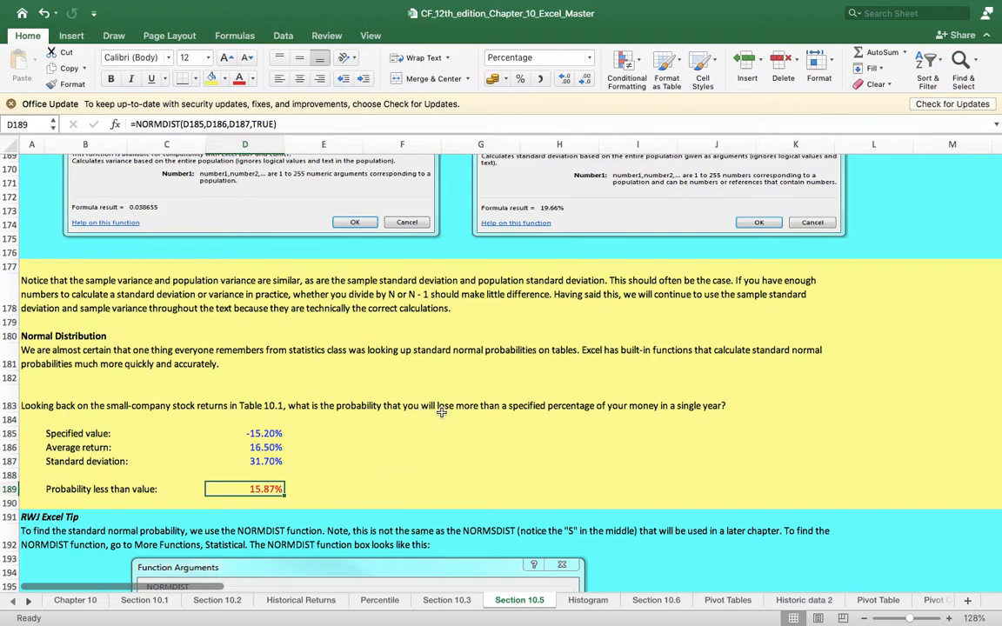
Examine the NORMDIST tip and compare the example inputs in D215:D217 with the specified value in D185
scroll(449, 455, down, 10)
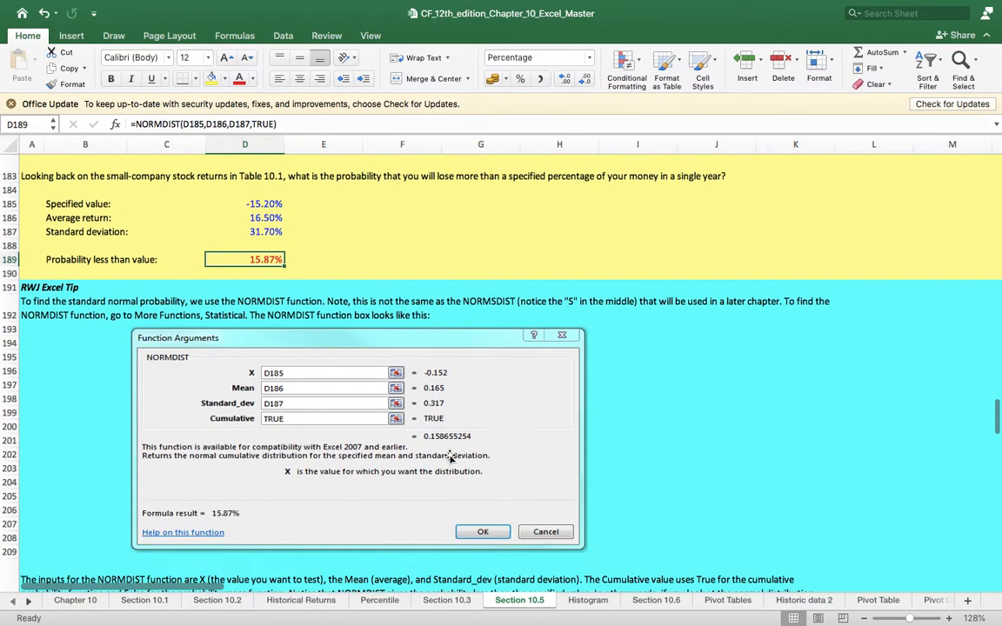
scroll(449, 455, down, 3)
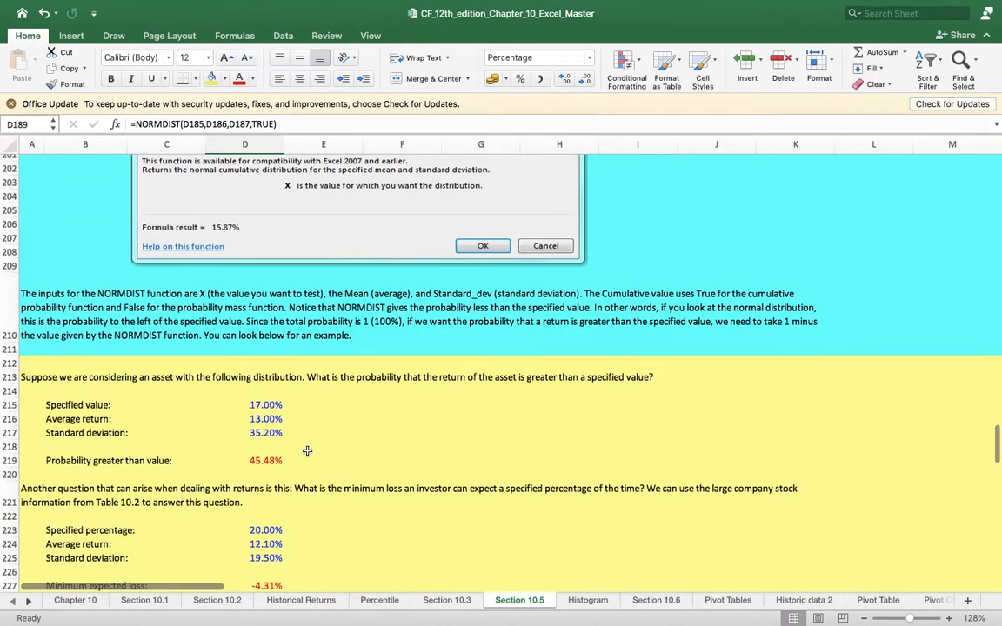
click(260, 403)
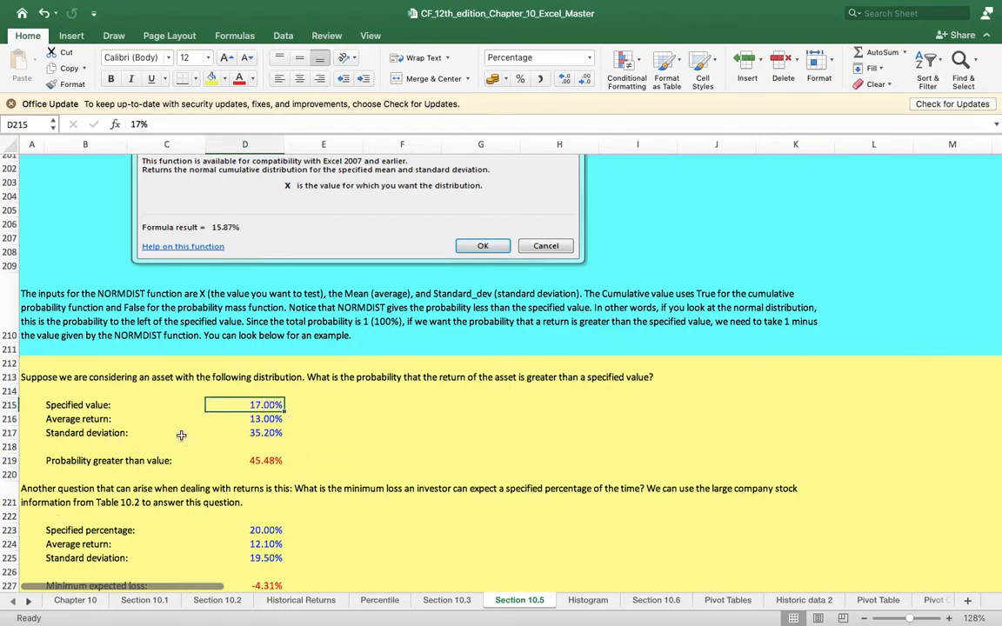
scroll(261, 409, up, 5)
click(248, 339)
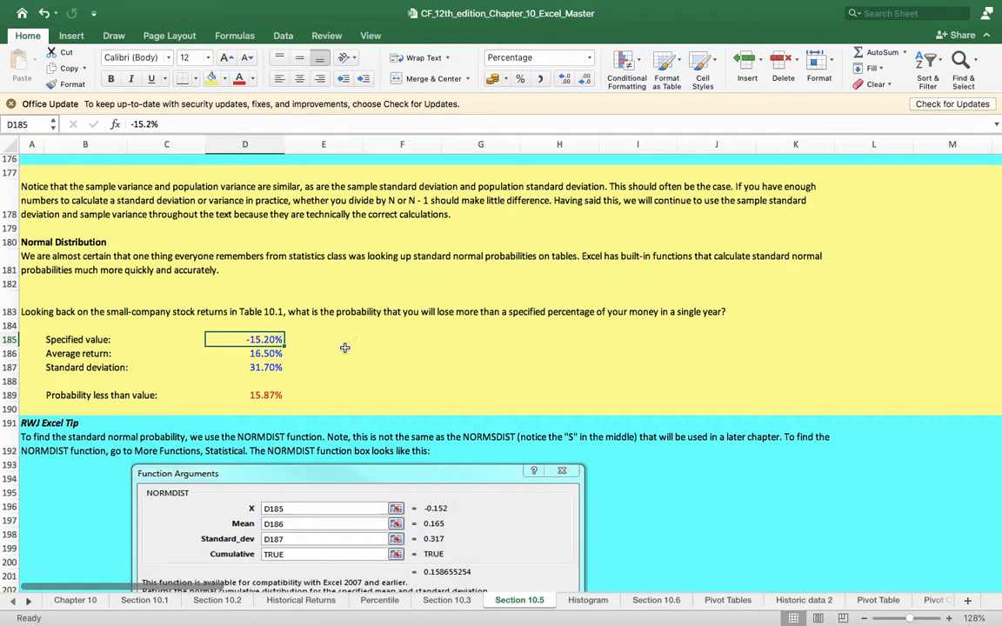
scroll(345, 348, down, 10)
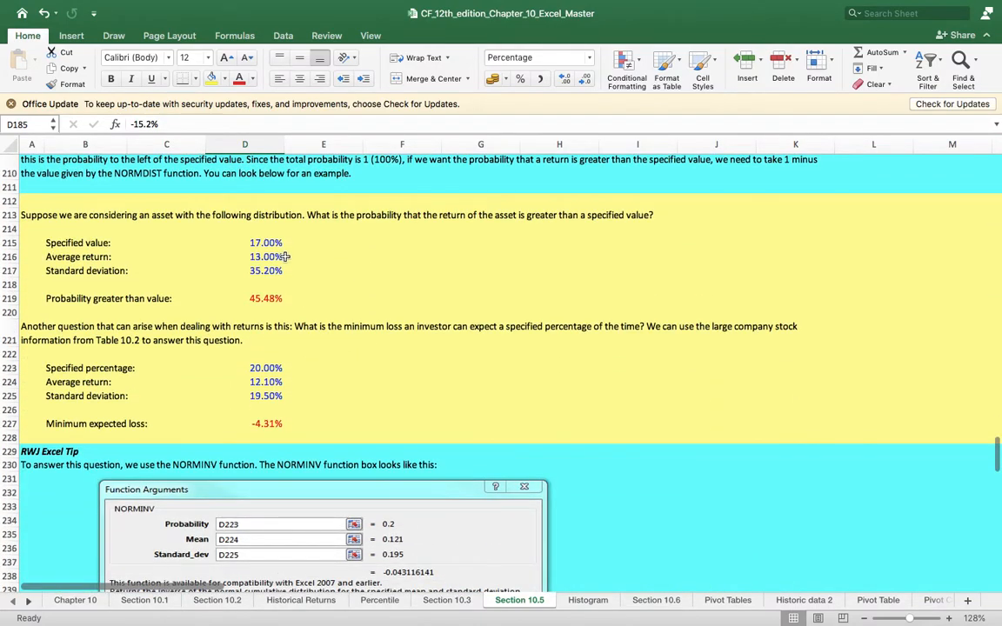
click(262, 244)
click(255, 261)
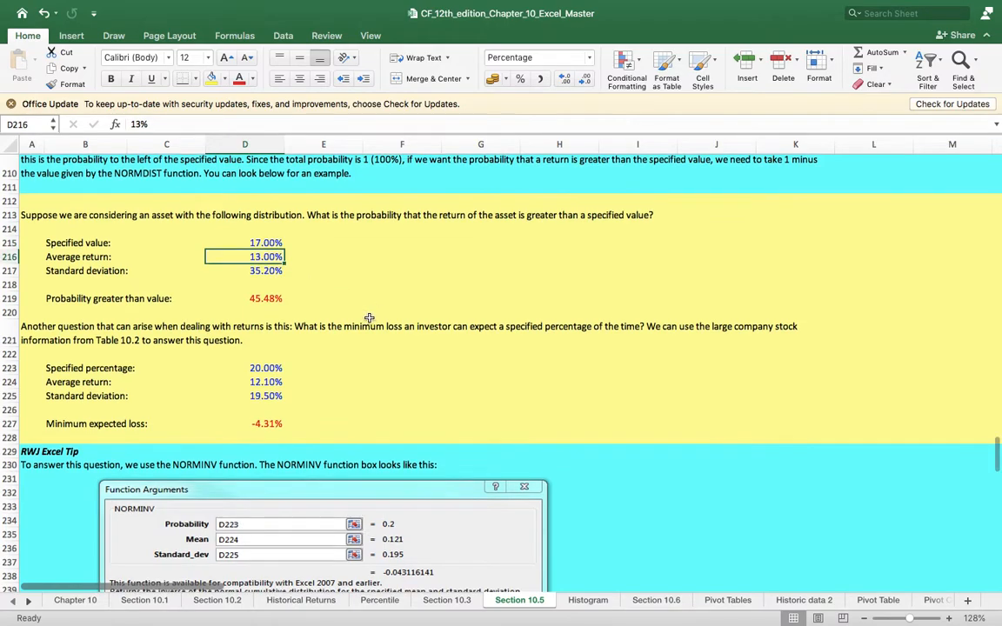
click(259, 244)
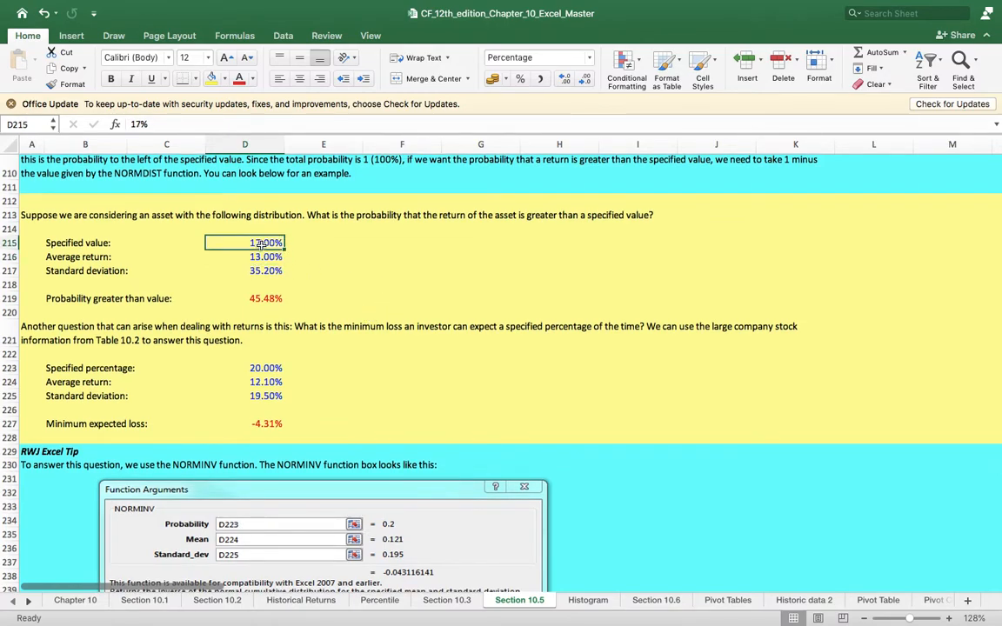
click(261, 257)
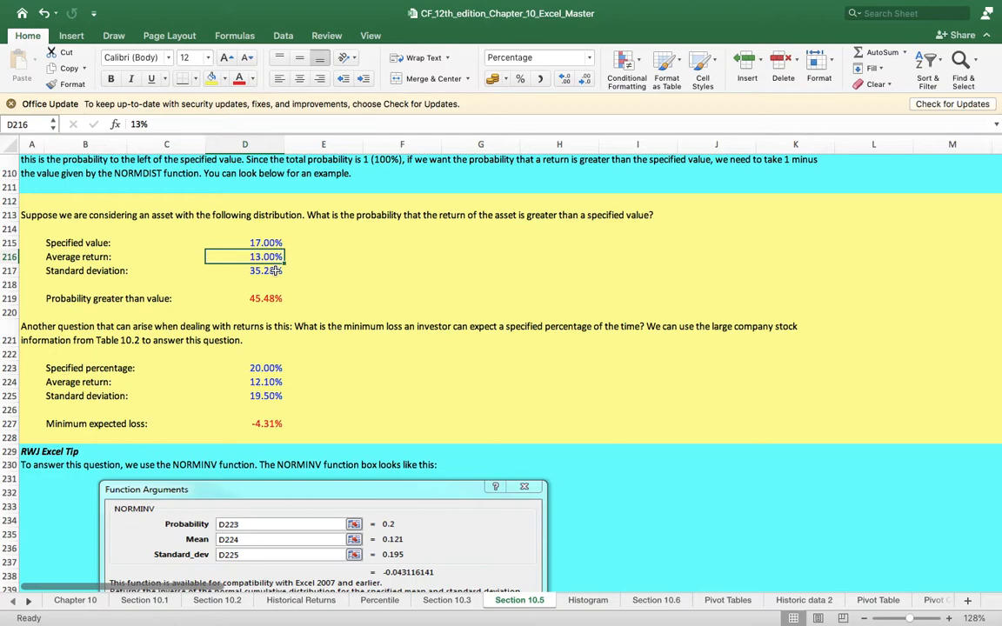
scroll(275, 271, down, 1)
click(265, 263)
click(266, 235)
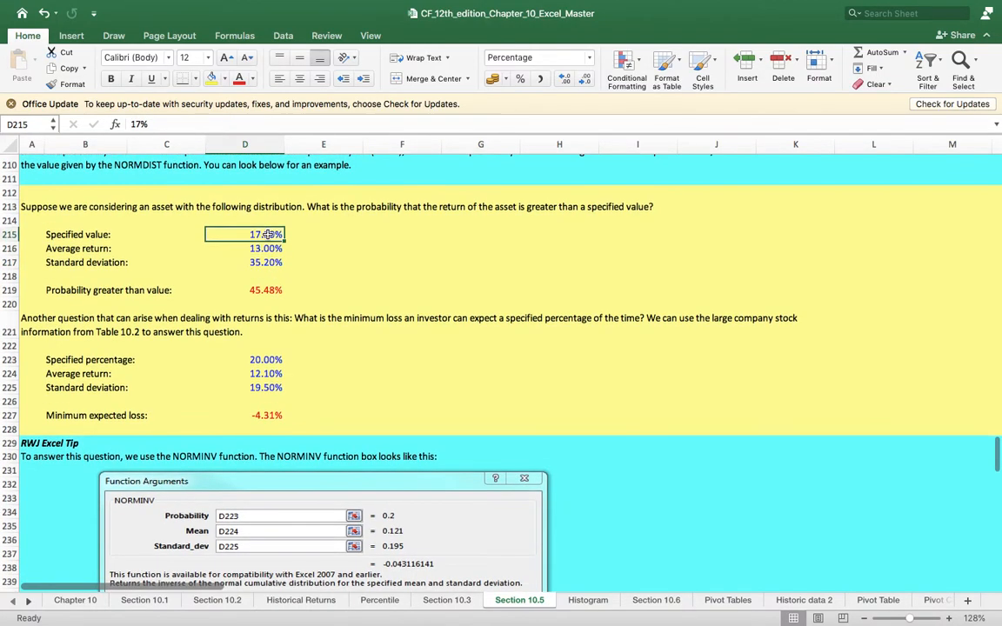
click(248, 276)
Replace the probability greater than value in D219 with the formula =1-NORMDIST(D215,D216,D217,TRUE)
click(271, 292)
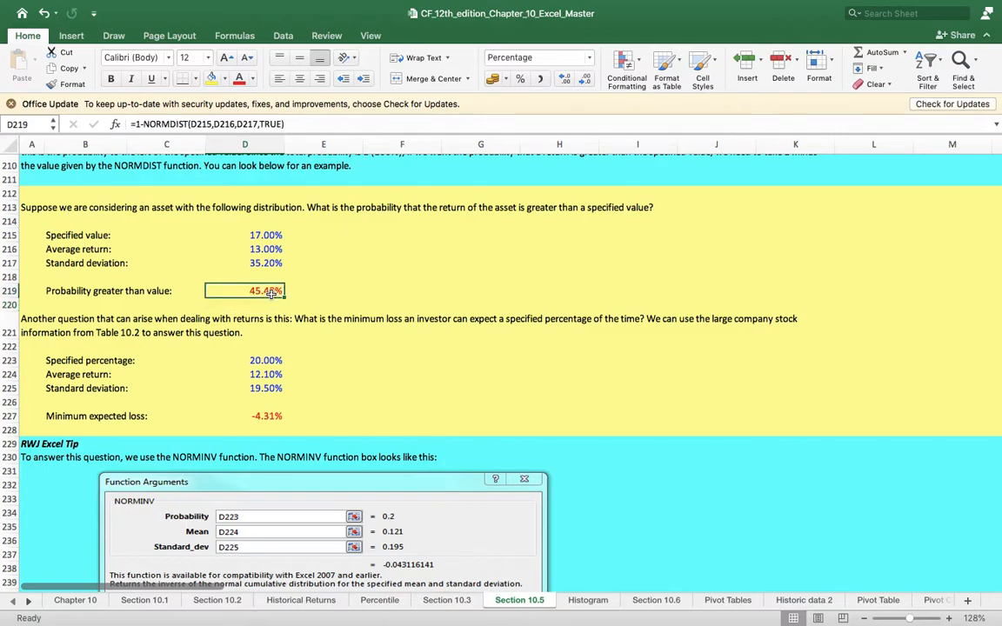
key(Delete)
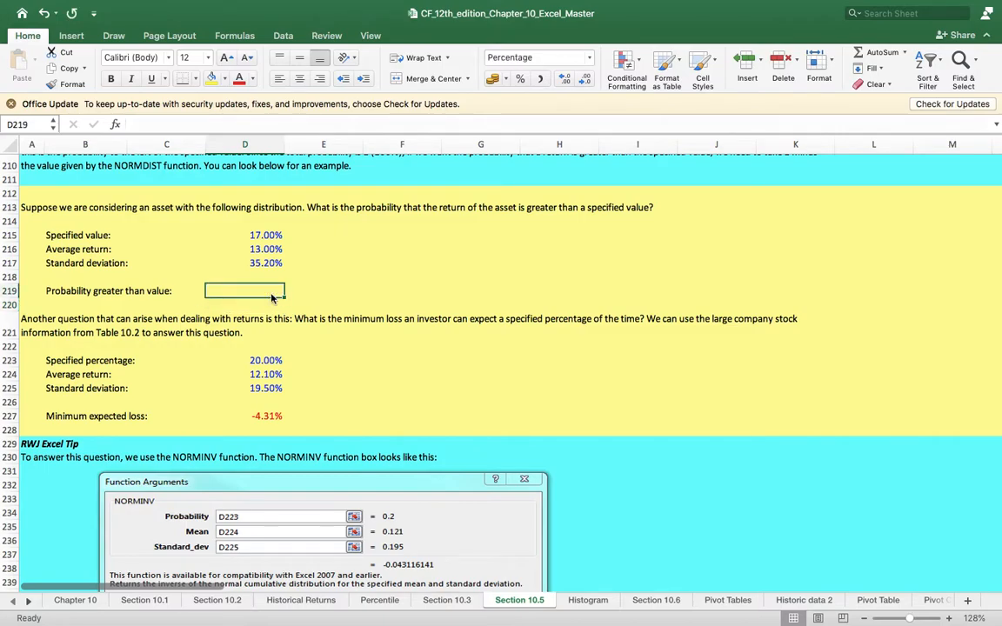
text(=)
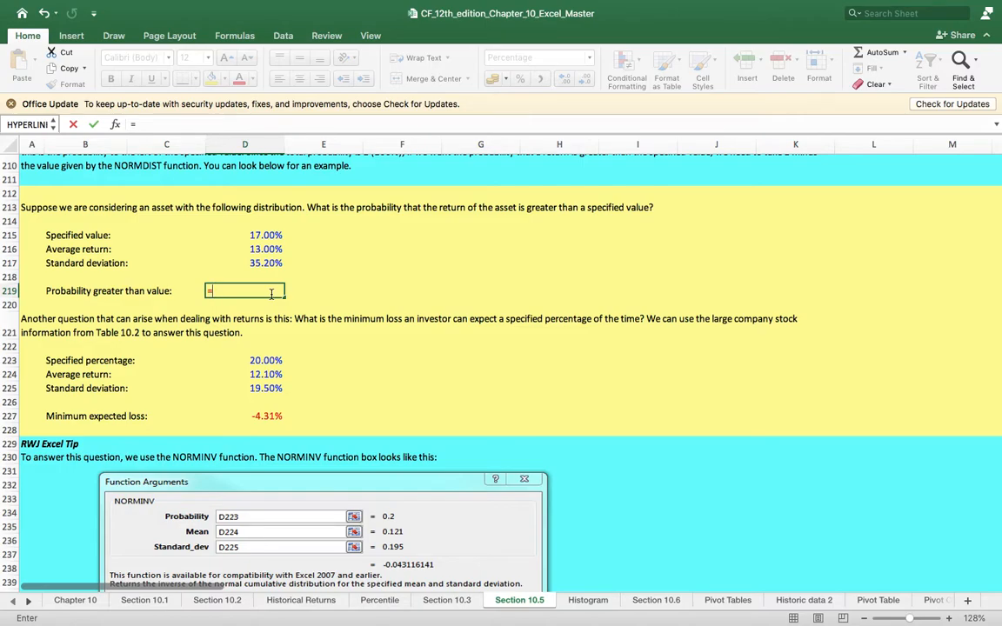
text(1-N)
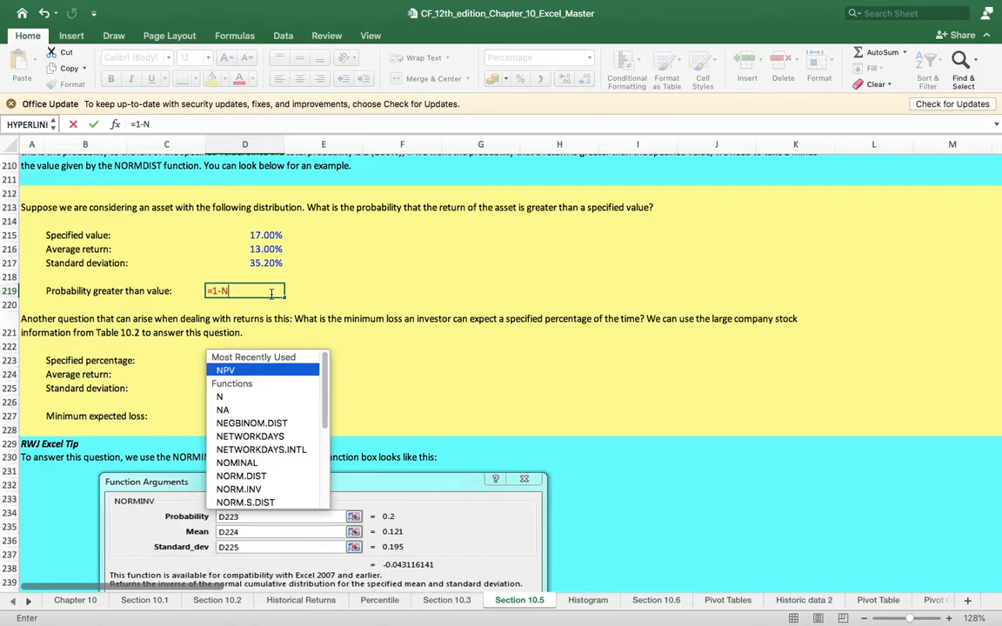
text(ORMD)
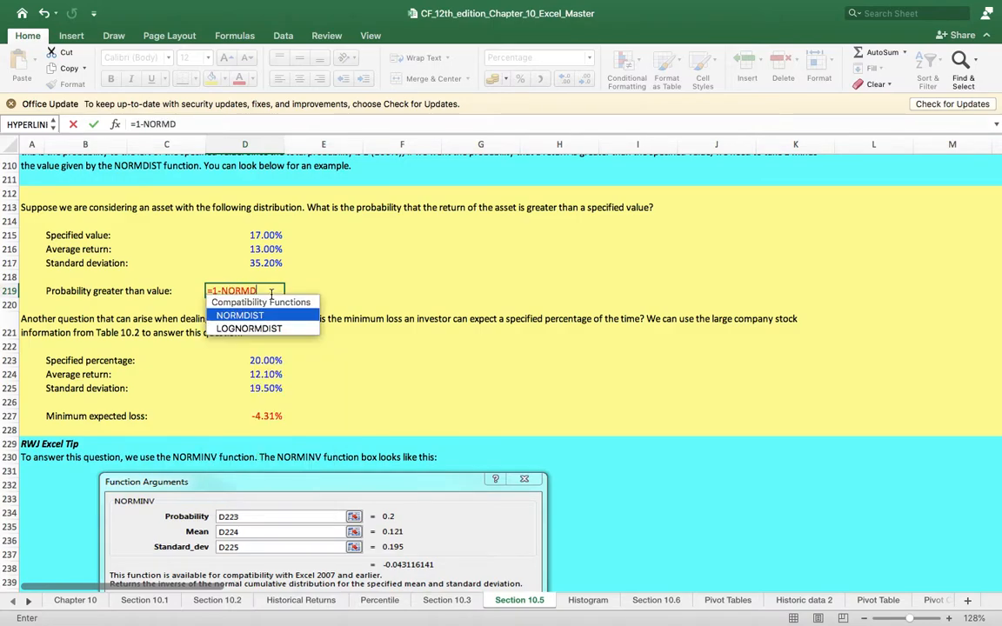
double_click(257, 317)
click(267, 237)
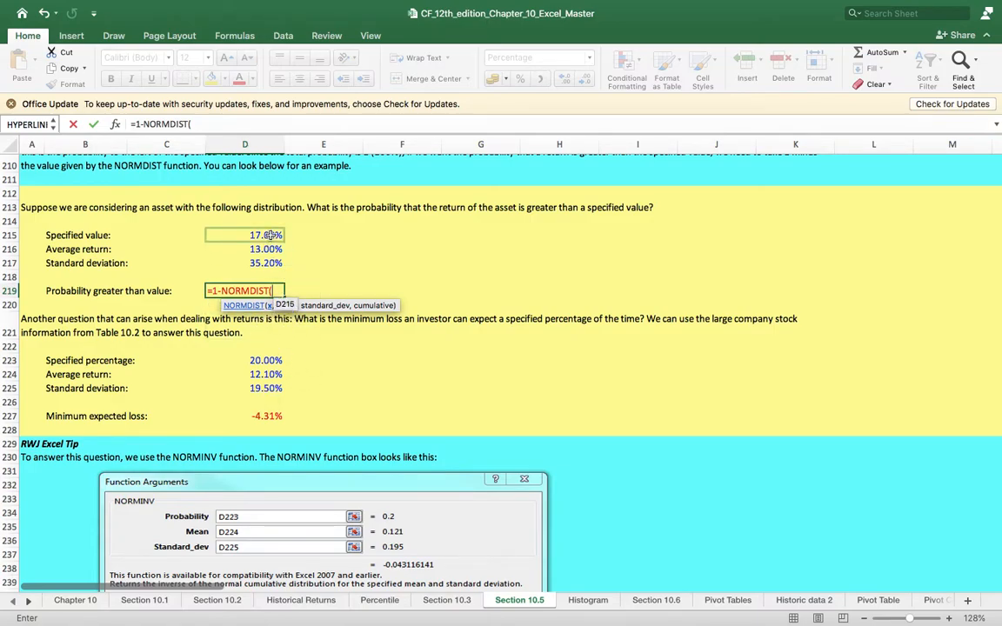
click(271, 235)
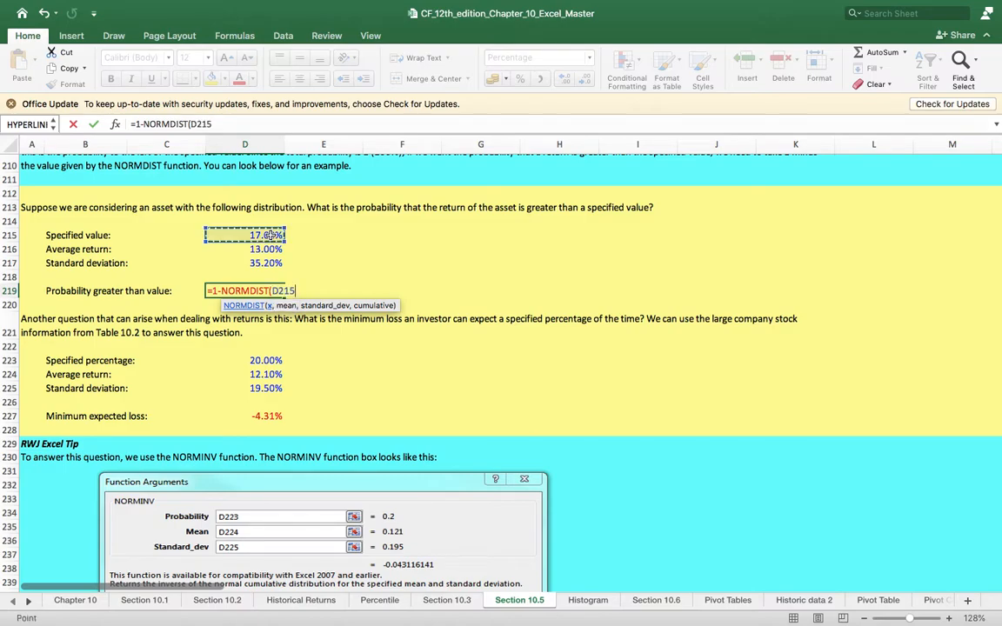
text(,)
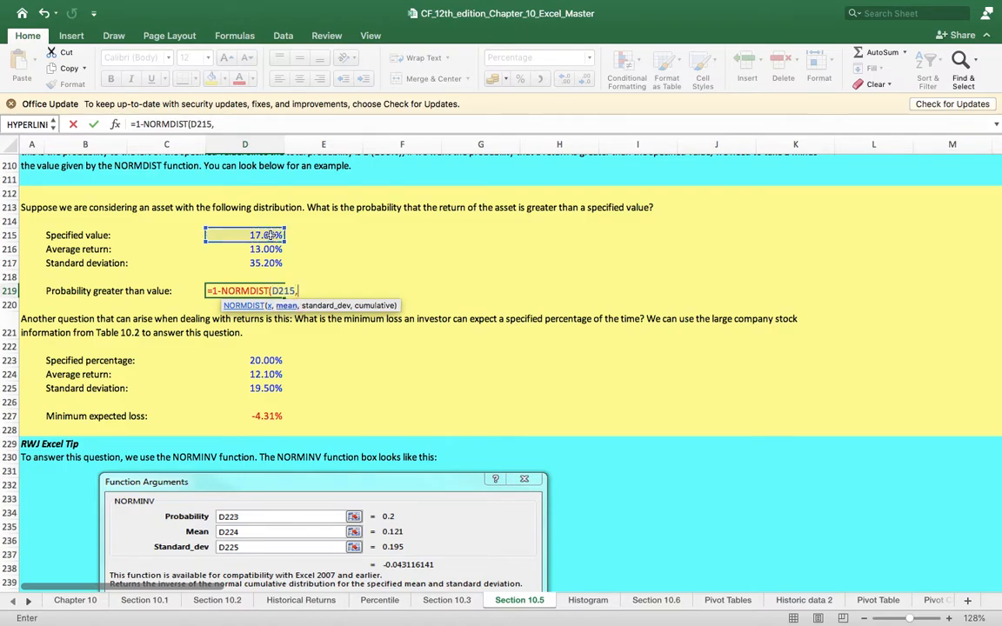
scroll(270, 236, up, 1)
click(263, 258)
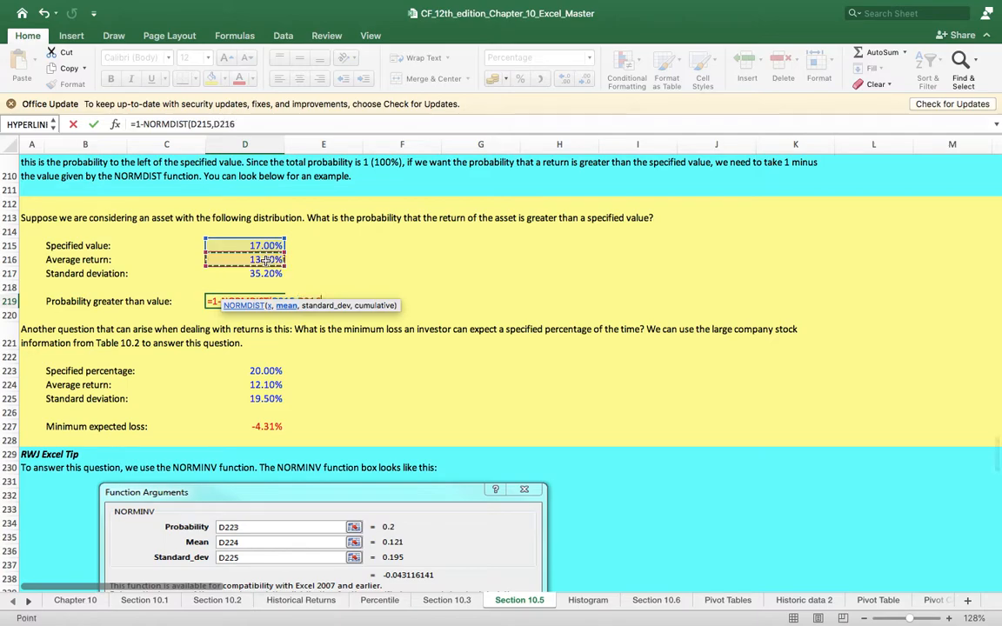
text(,)
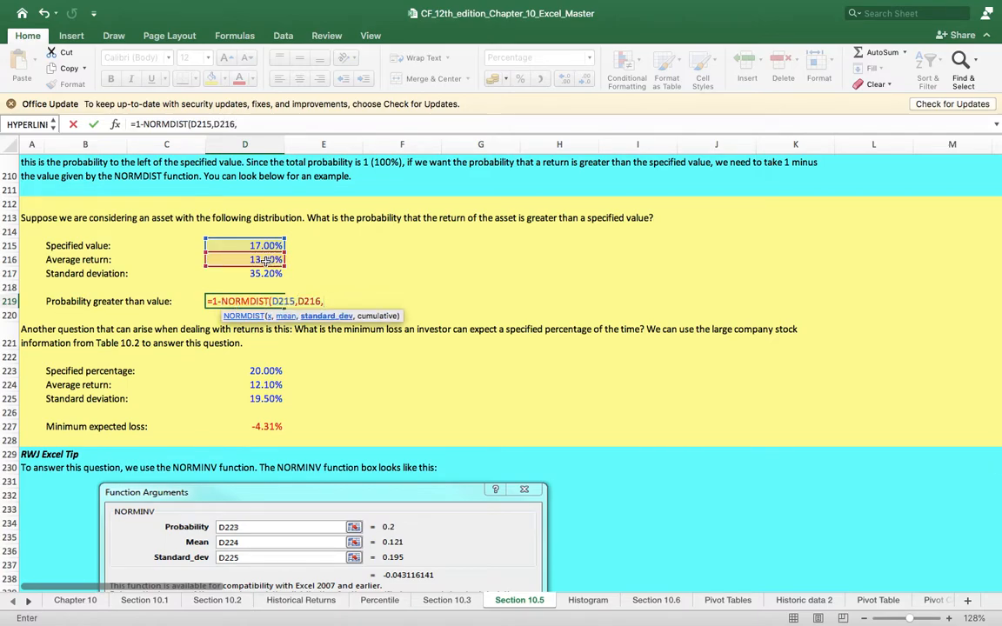
click(259, 273)
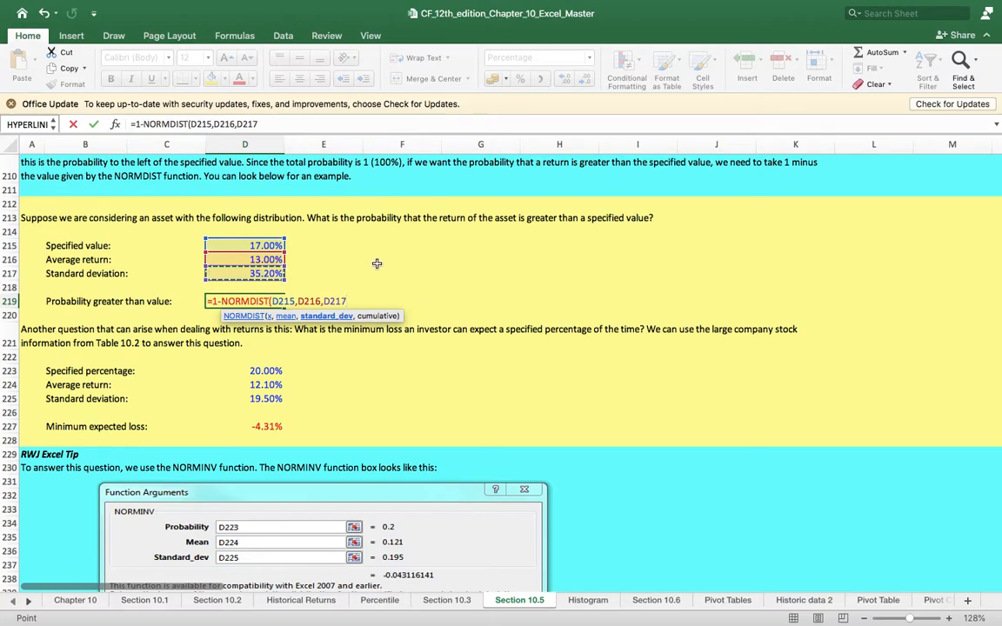
text(,)
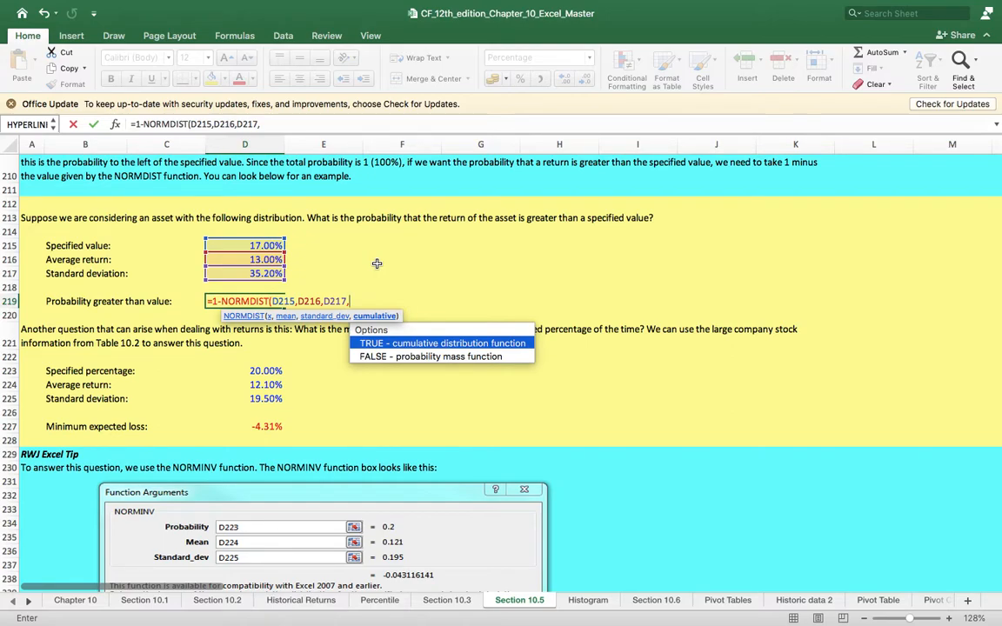
text(TRUE))
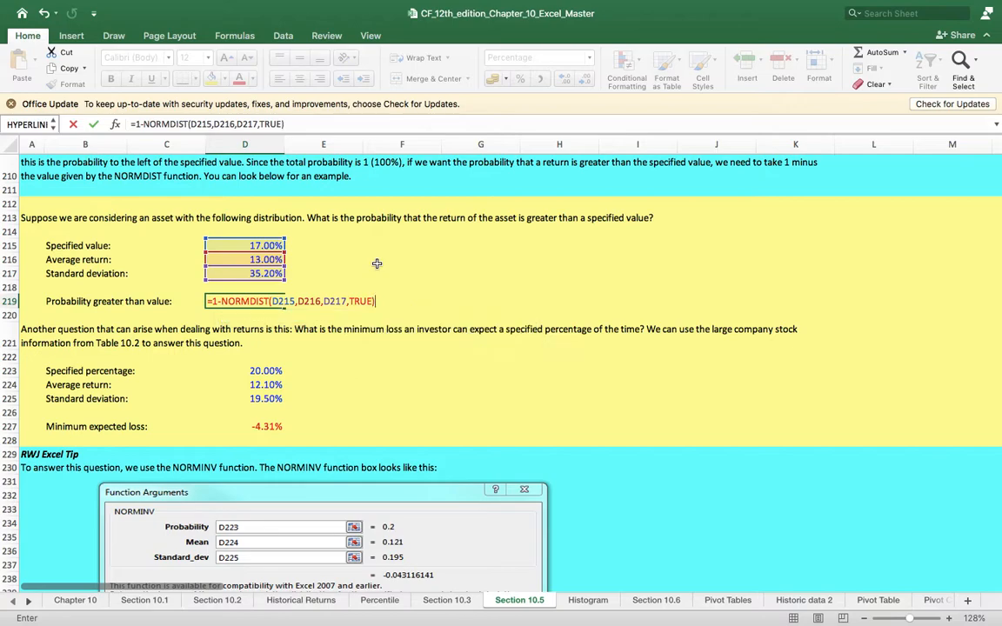
key(Return)
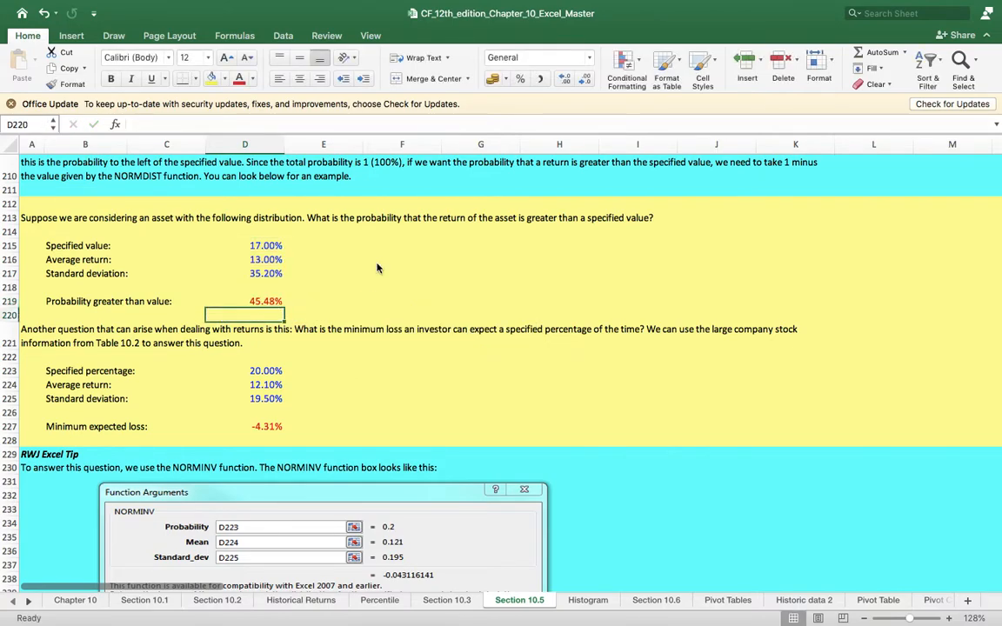
Review the specified percentage and average return in D223:D224 and clear the minimum expected loss in D227
scroll(383, 291, down, 2)
scroll(383, 296, down, 1)
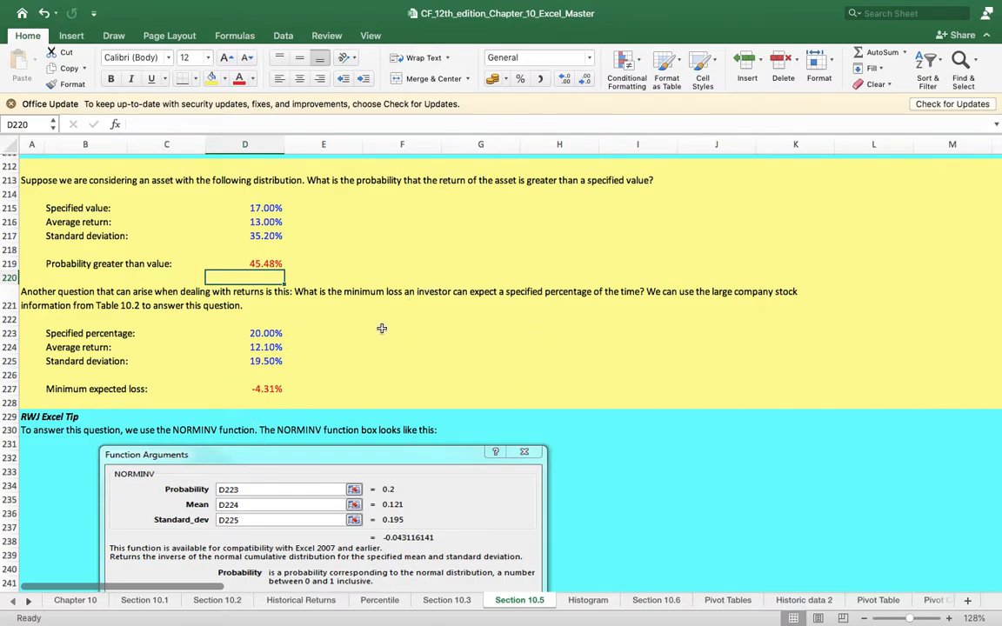
click(257, 335)
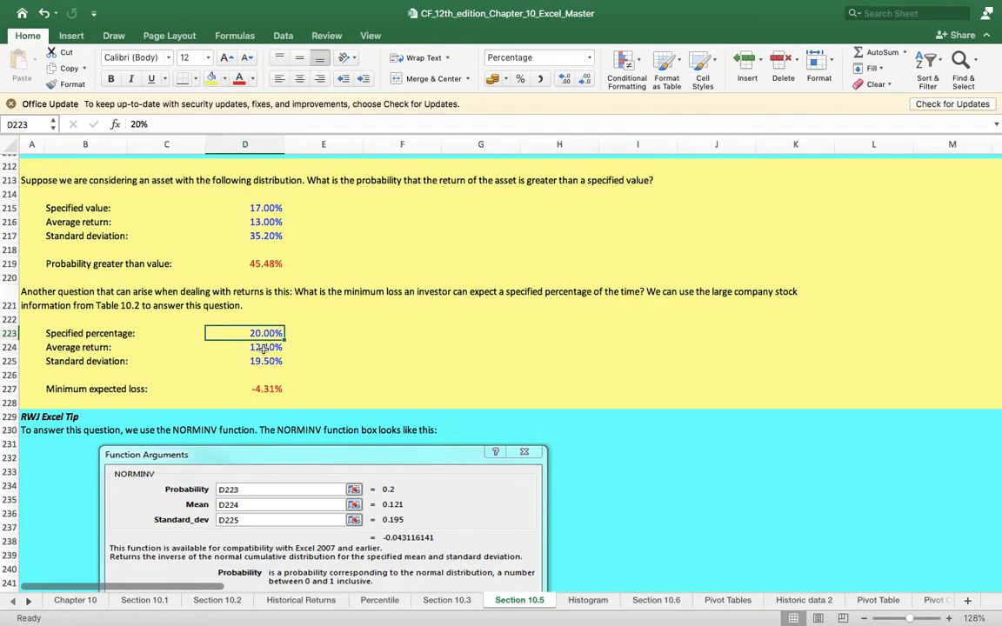
click(263, 348)
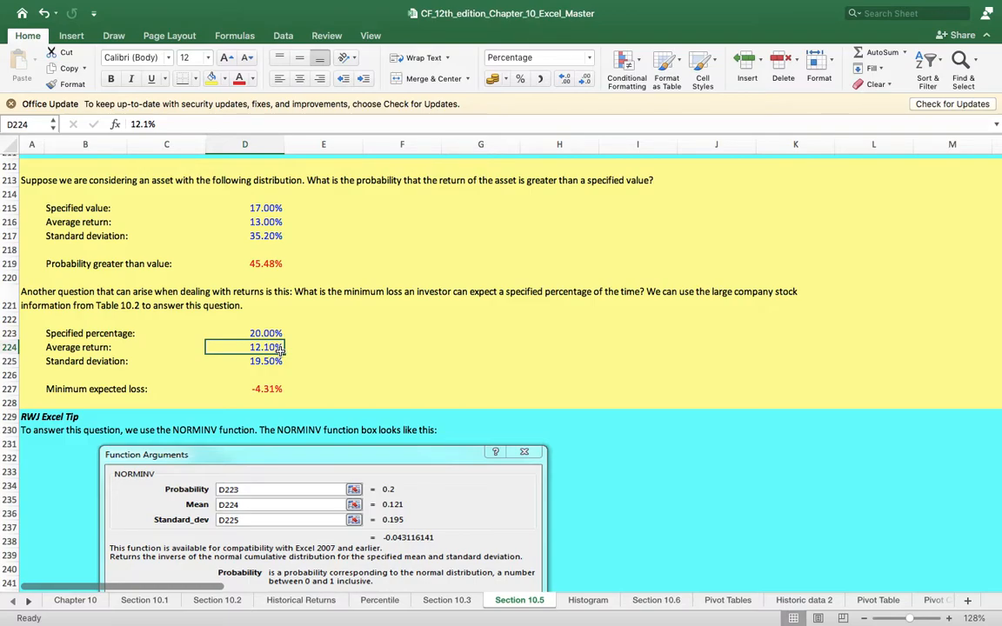
click(258, 389)
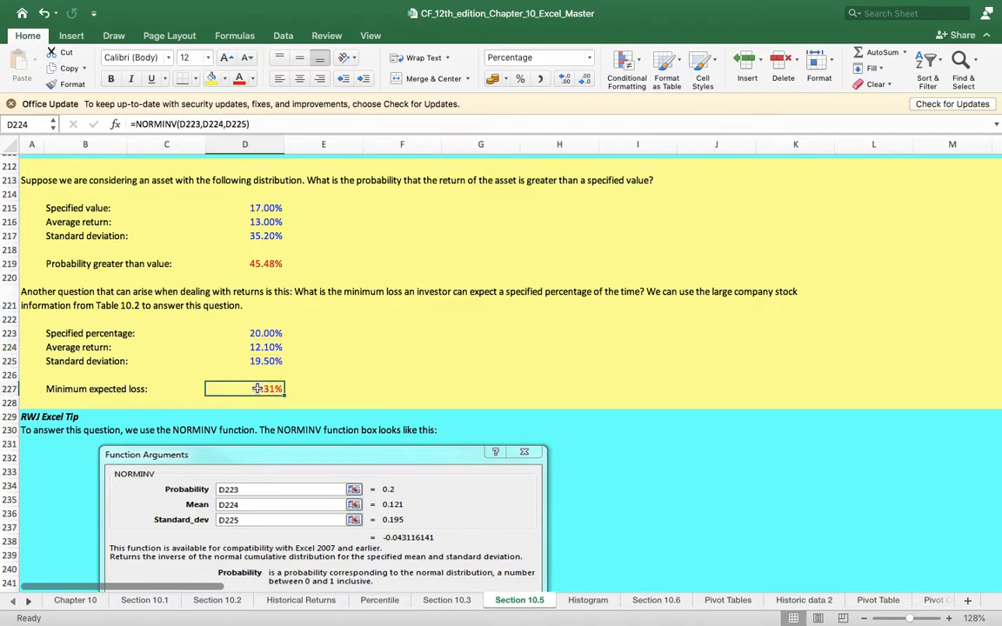
key(Delete)
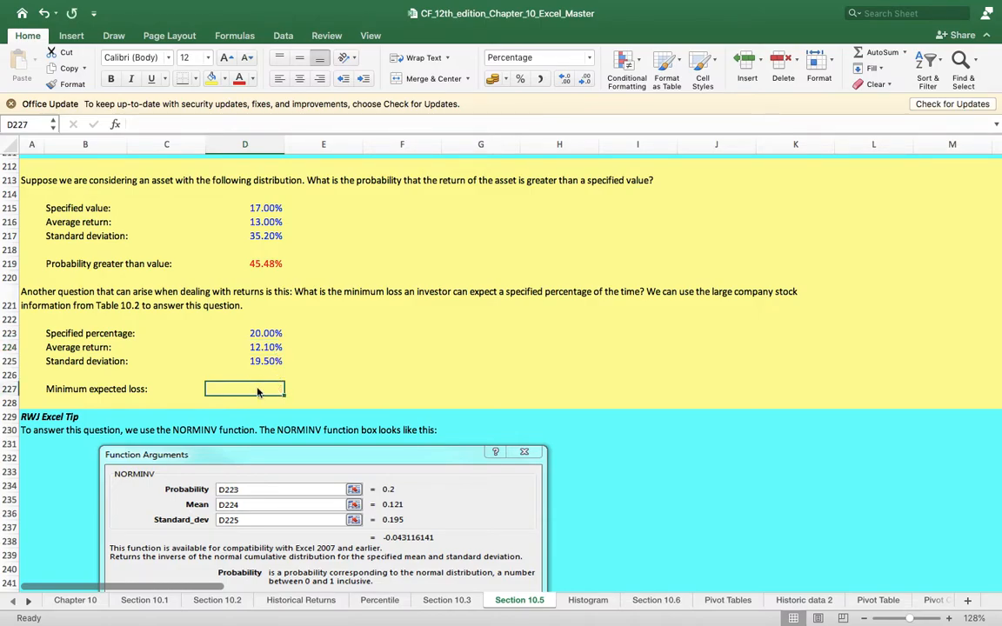
Enter the minimum expected loss in D227 as =NORMINV(D223,D224,D225) and check the cell
text(=)
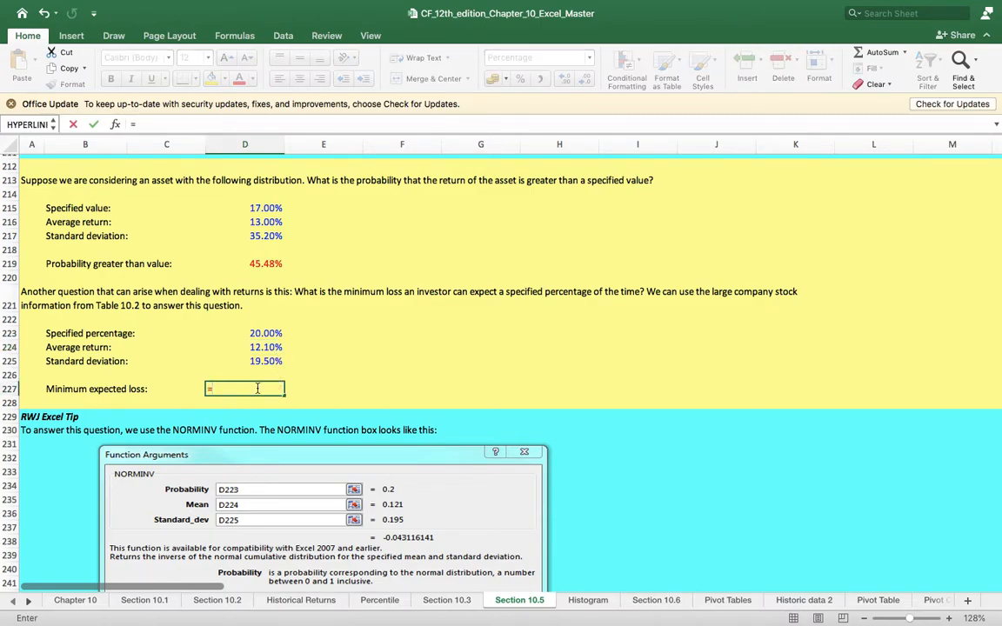
text(NOR)
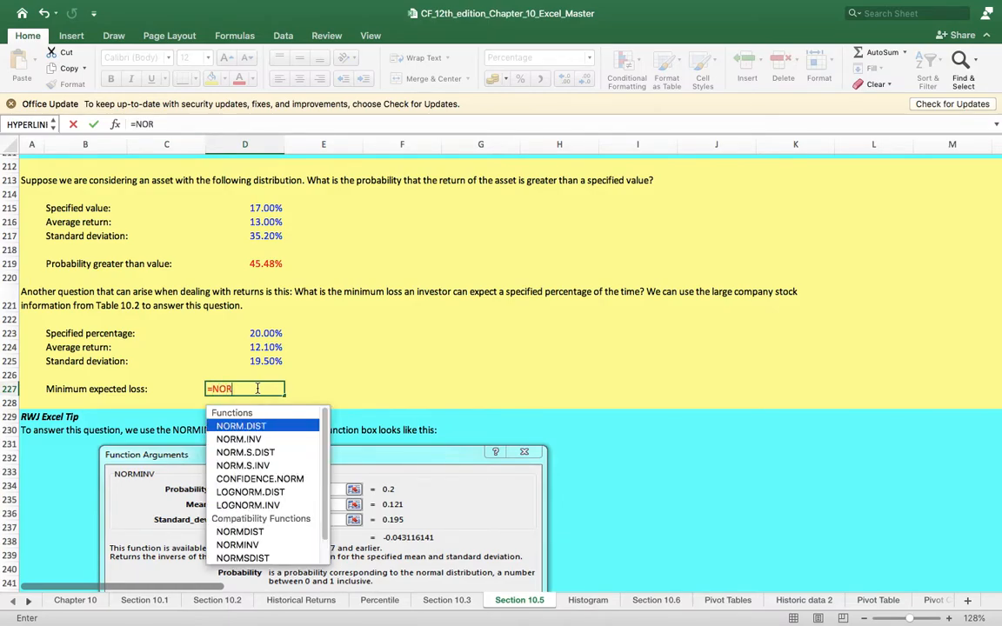
text(MIN)
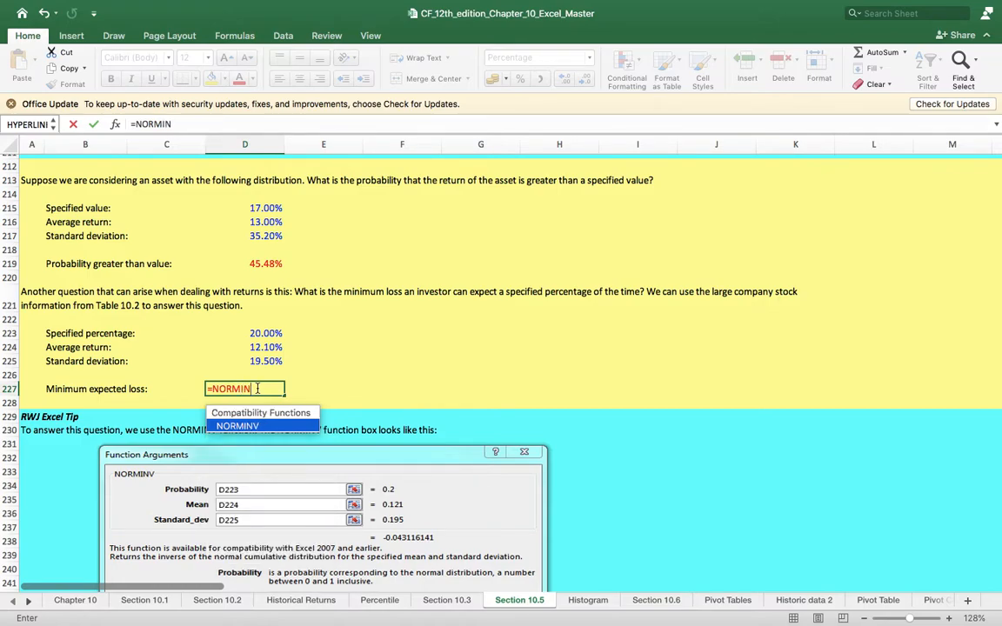
double_click(247, 427)
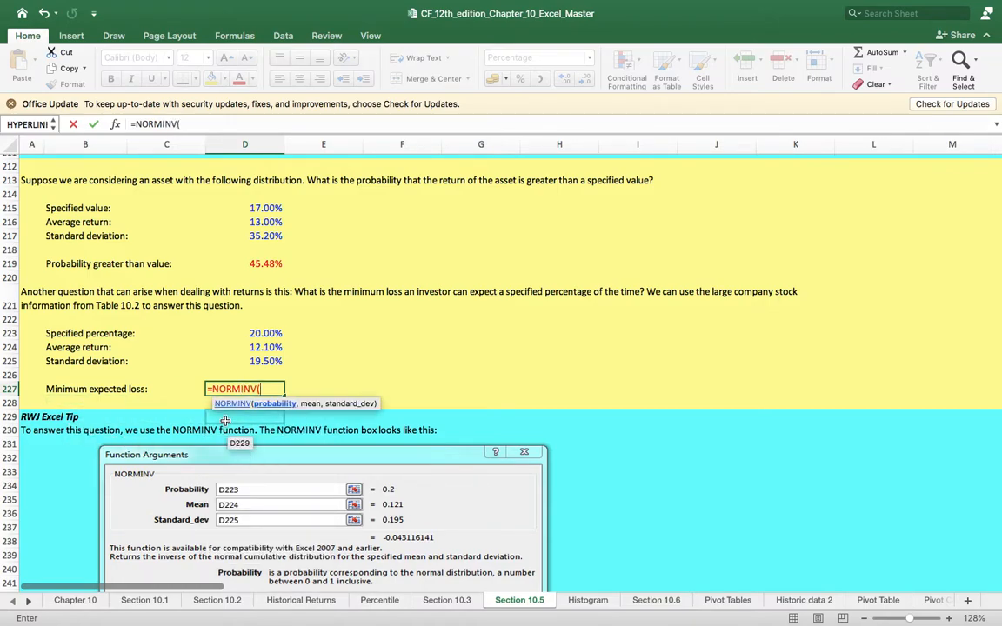
click(273, 332)
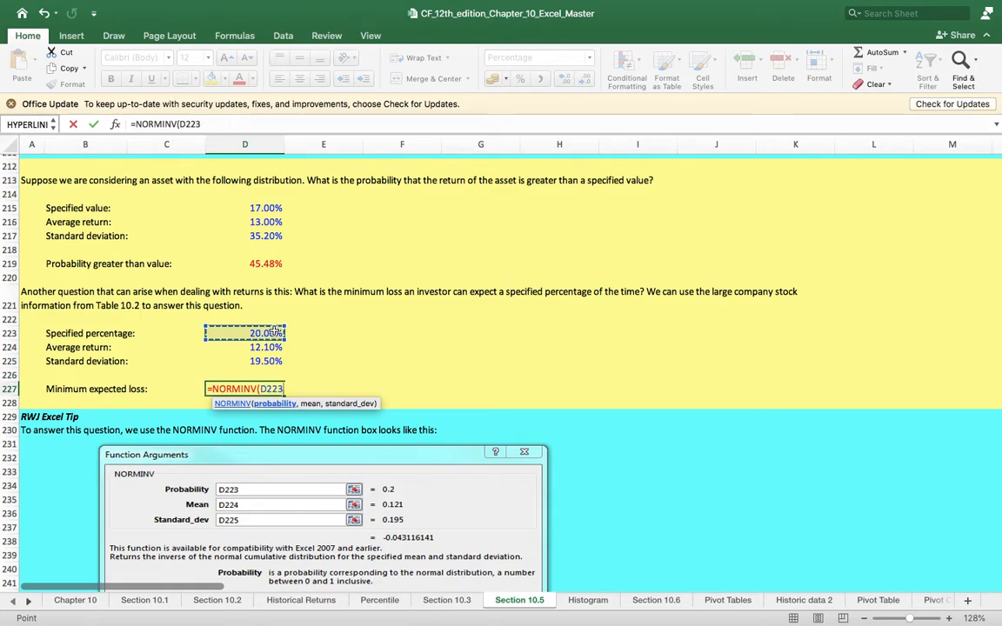
text(,)
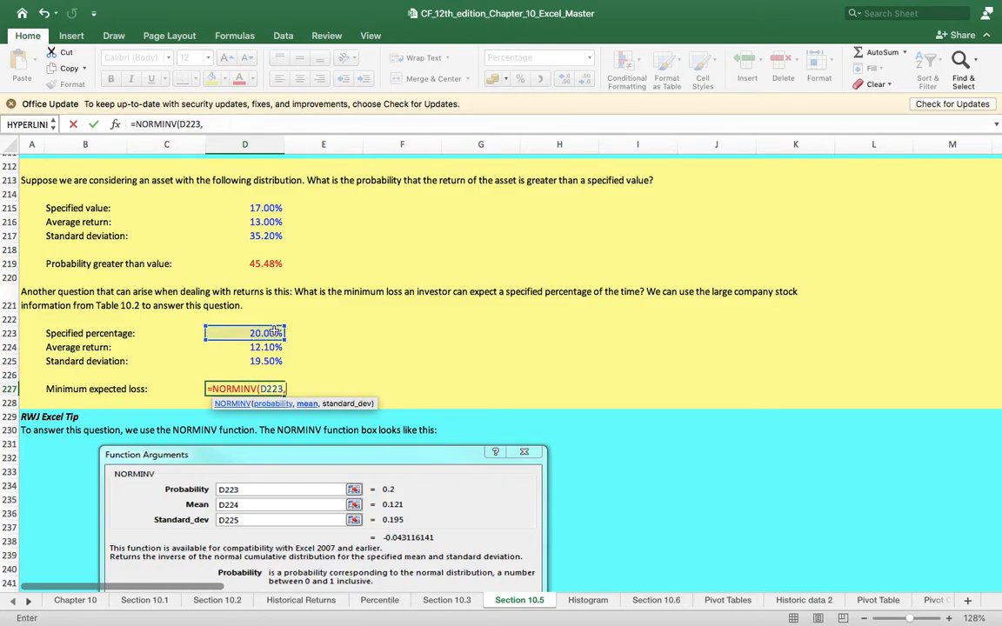
click(254, 347)
text(,)
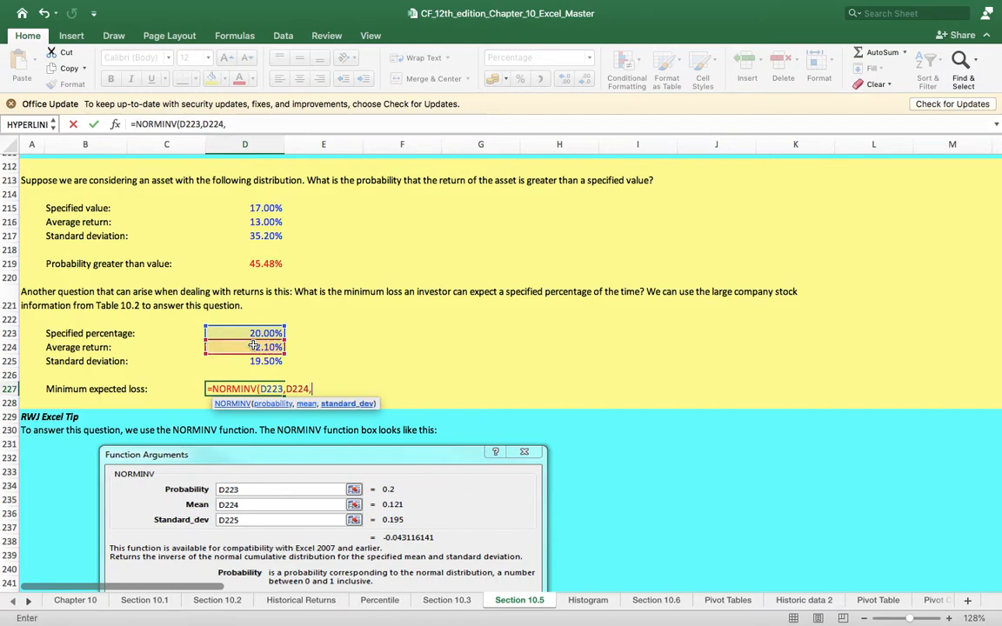
click(266, 361)
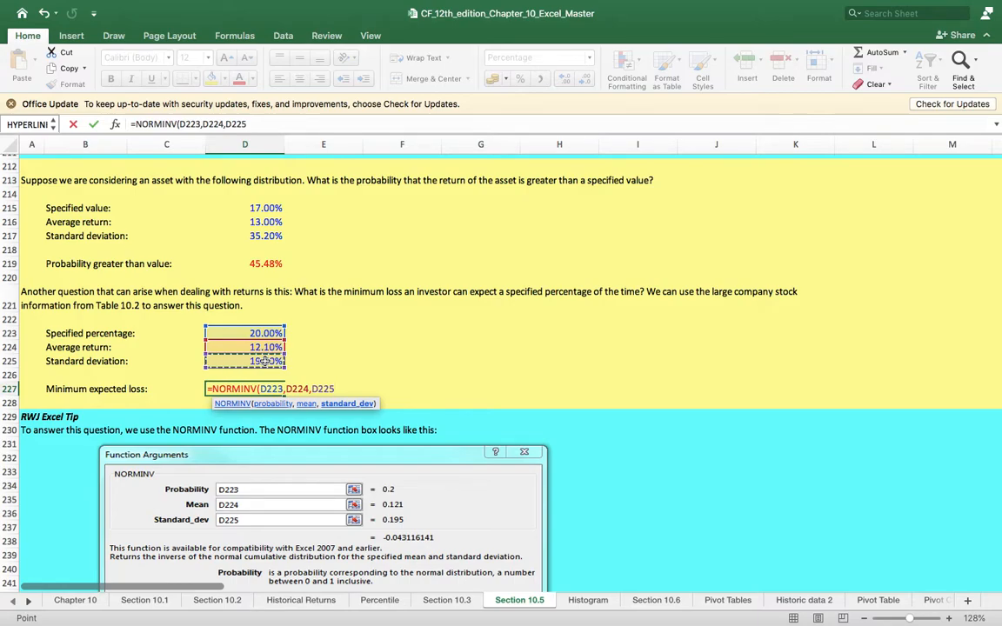
text())
key(Return)
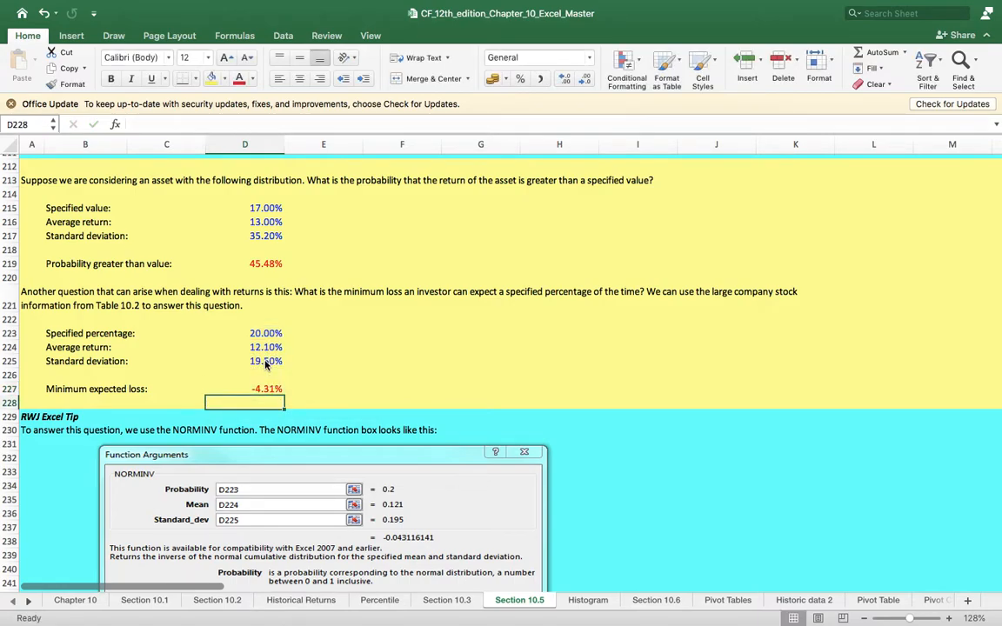
click(265, 388)
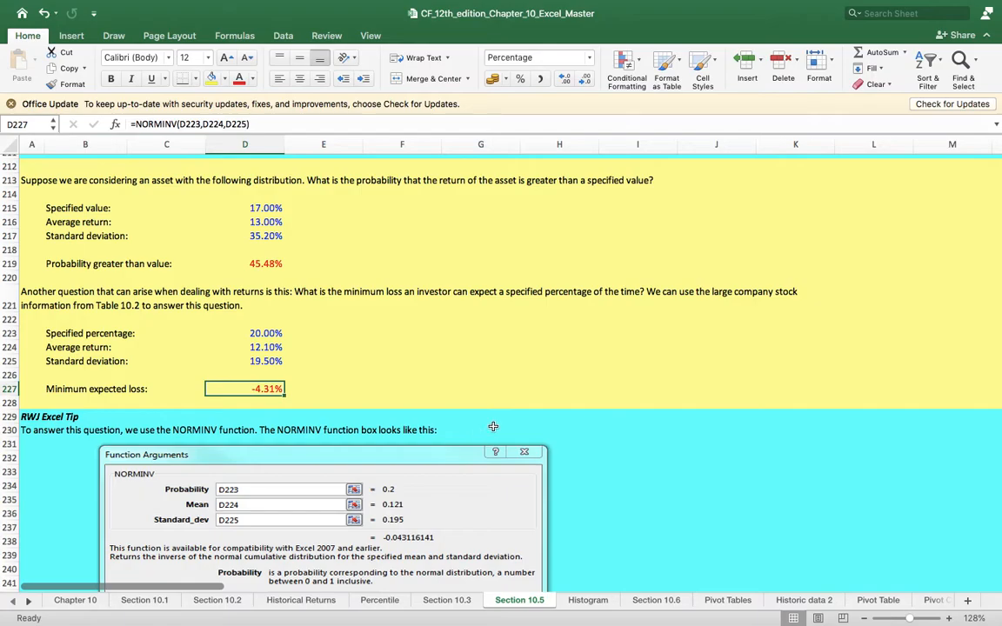
scroll(599, 331, up, 5)
scroll(599, 331, up, 5)
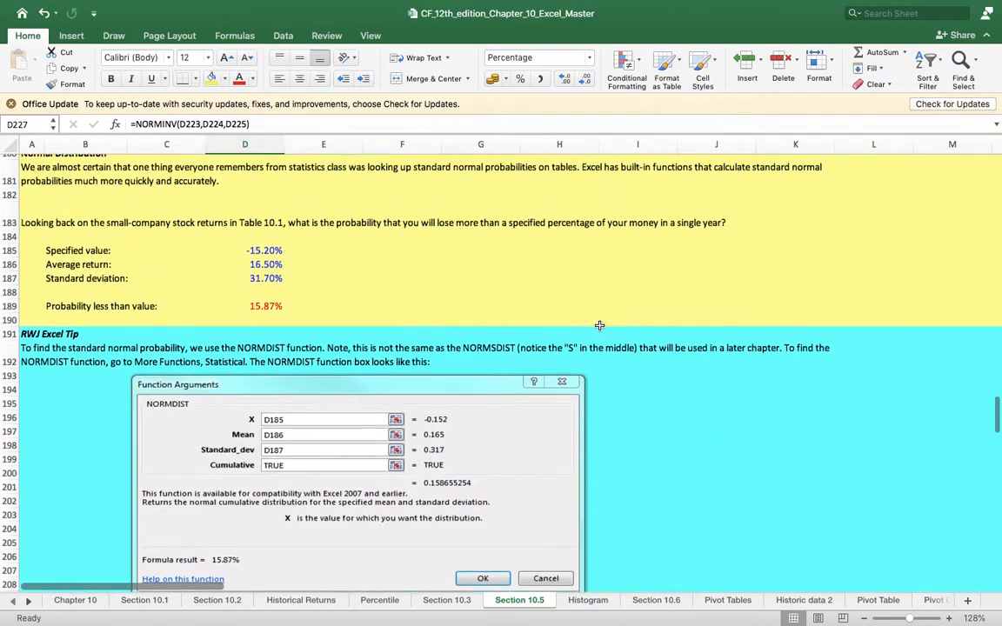
scroll(600, 327, down, 10)
scroll(600, 327, down, 20)
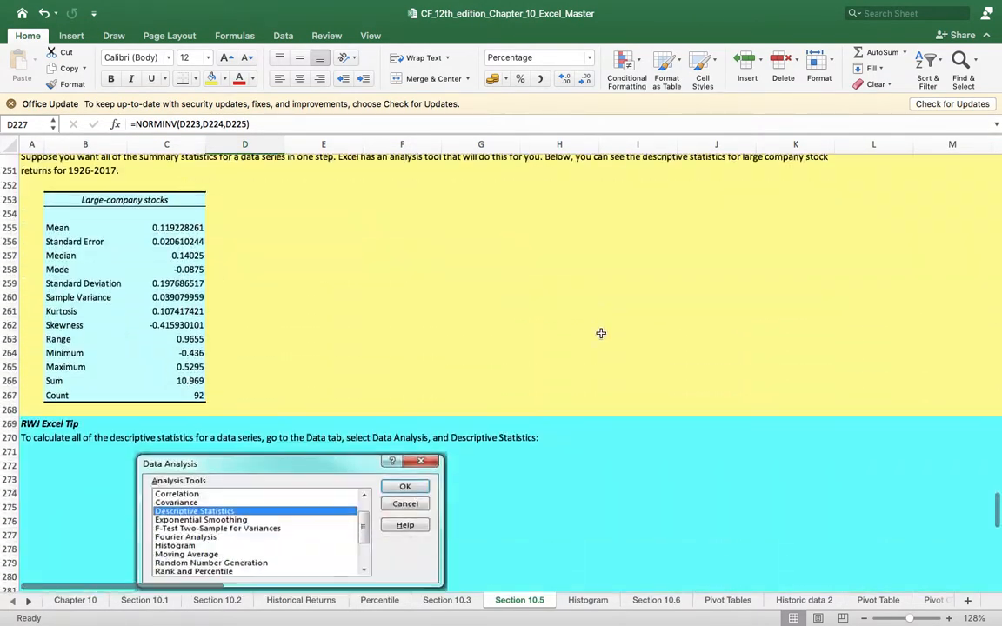
scroll(602, 325, up, 20)
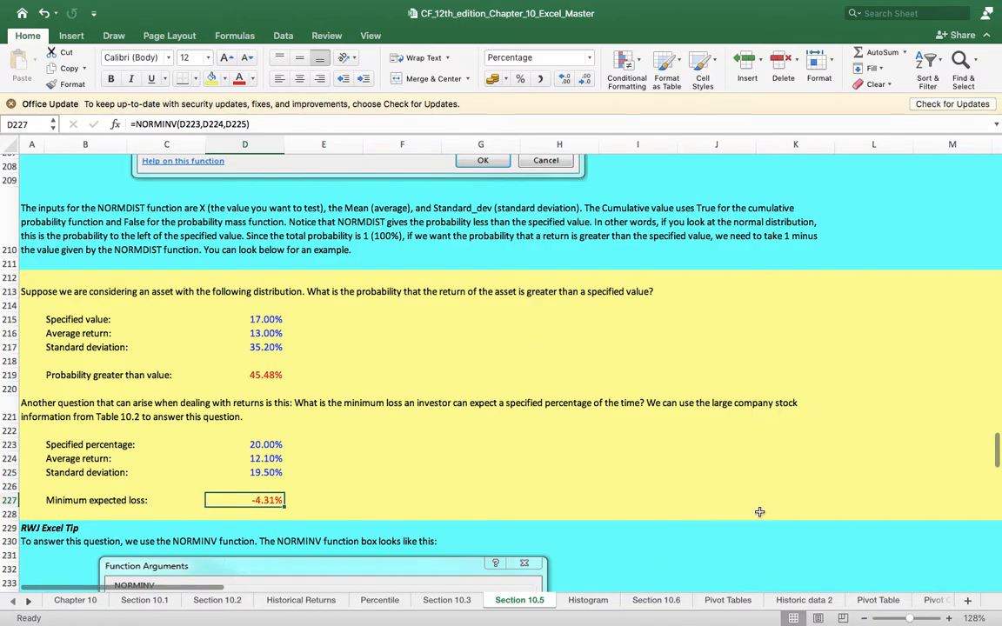
Go to the Section 10.6 sheet and select the large company stocks' one plus annual return values in C43:C134 to examine them
click(657, 600)
scroll(438, 436, down, 3)
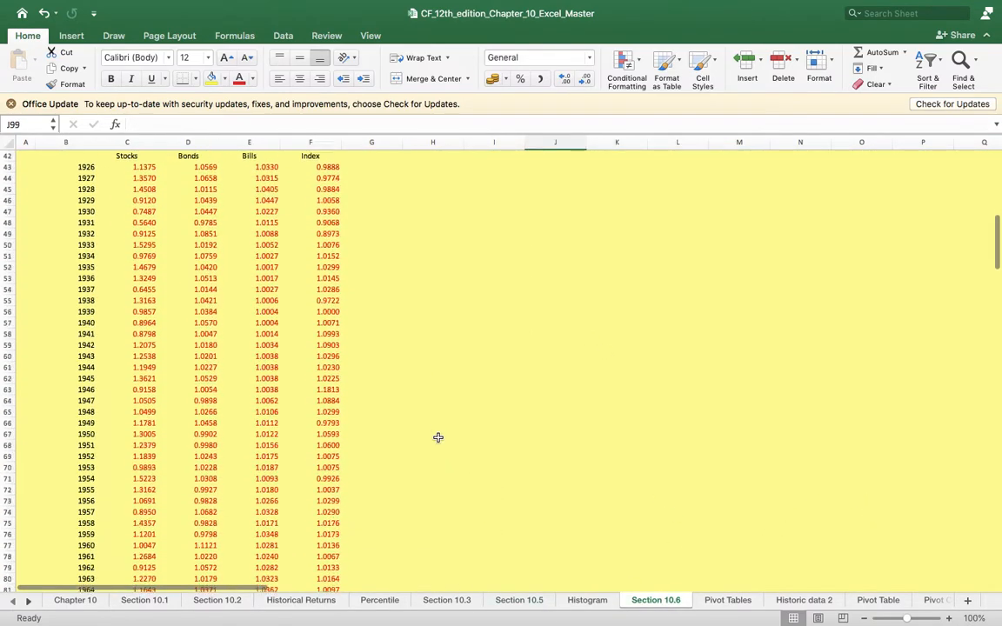
scroll(439, 437, up, 3)
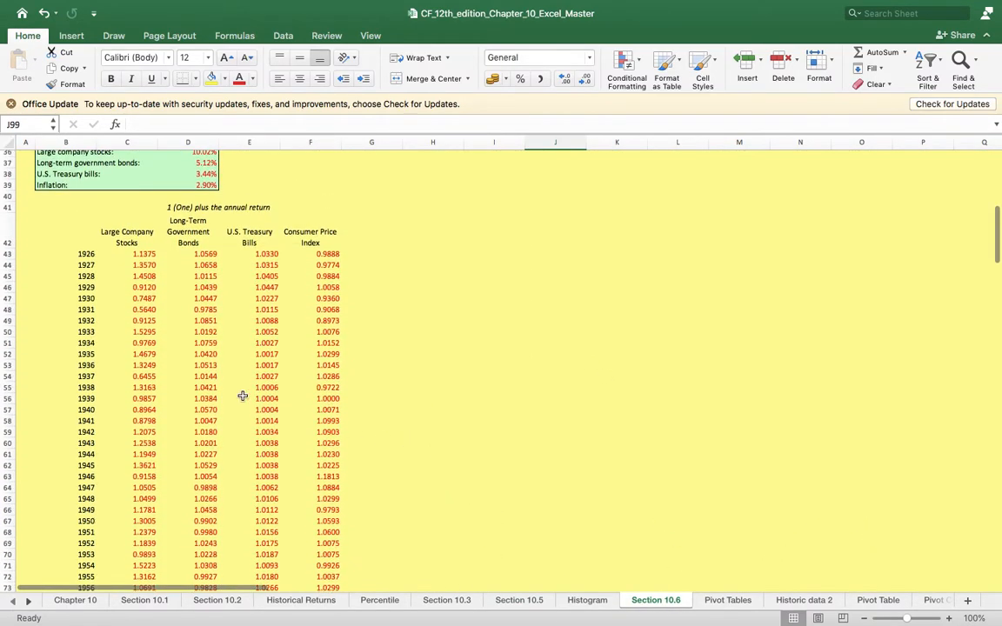
click(144, 254)
drag(144, 254, 132, 430)
scroll(333, 357, up, 20)
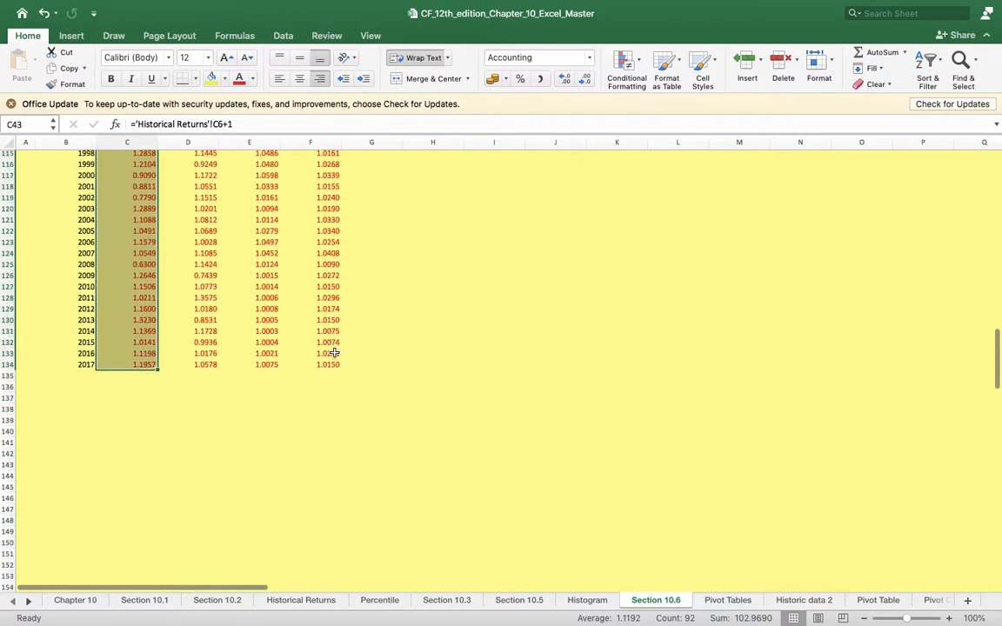
Review the one plus annual return table and check the large company stocks' geometric return formula in D36
scroll(319, 336, down, 8)
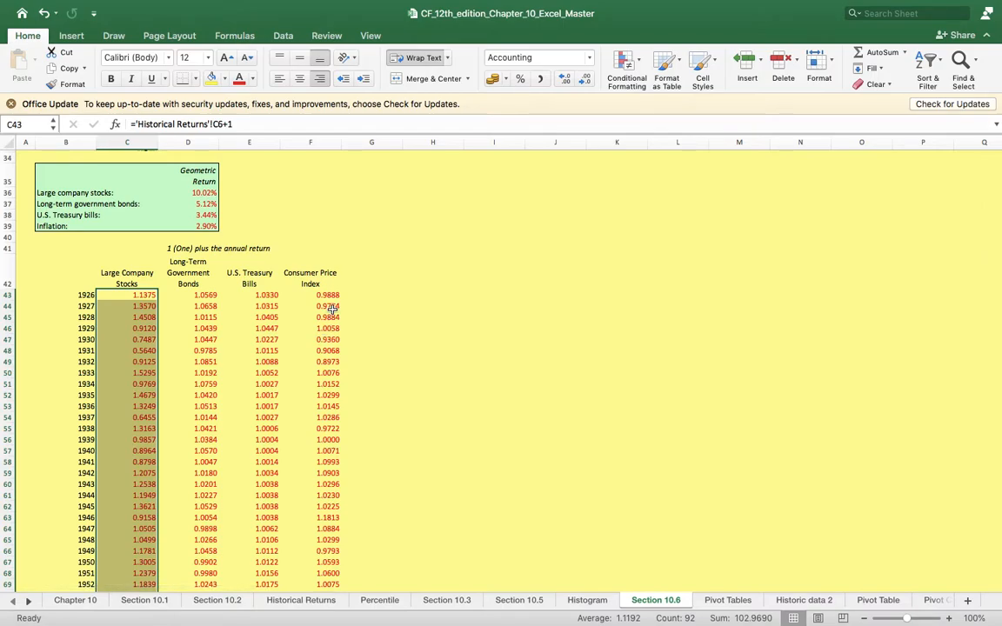
scroll(426, 302, up, 5)
click(425, 303)
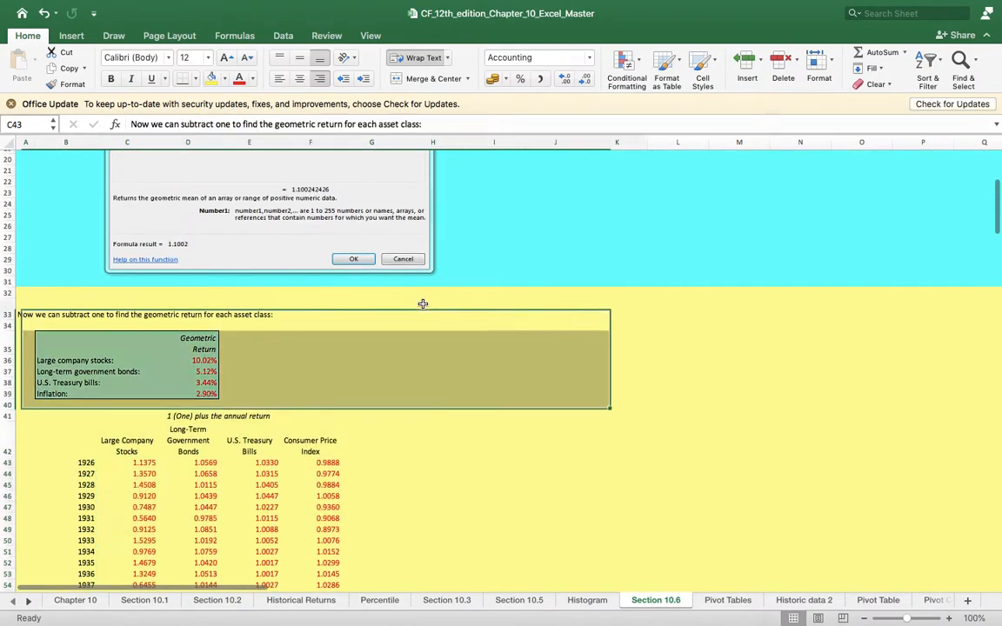
click(209, 363)
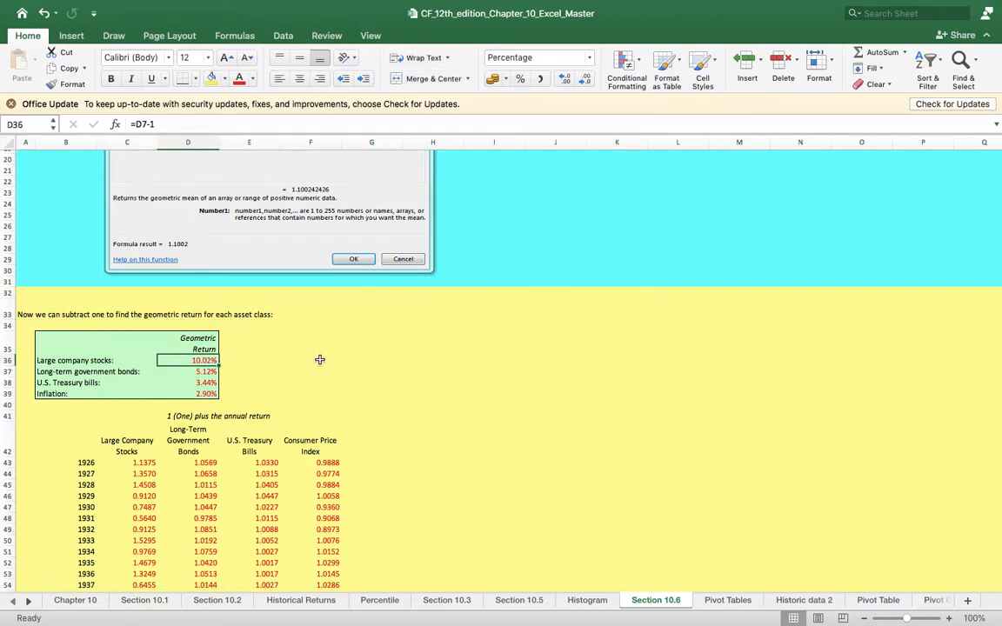
scroll(320, 358, up, 10)
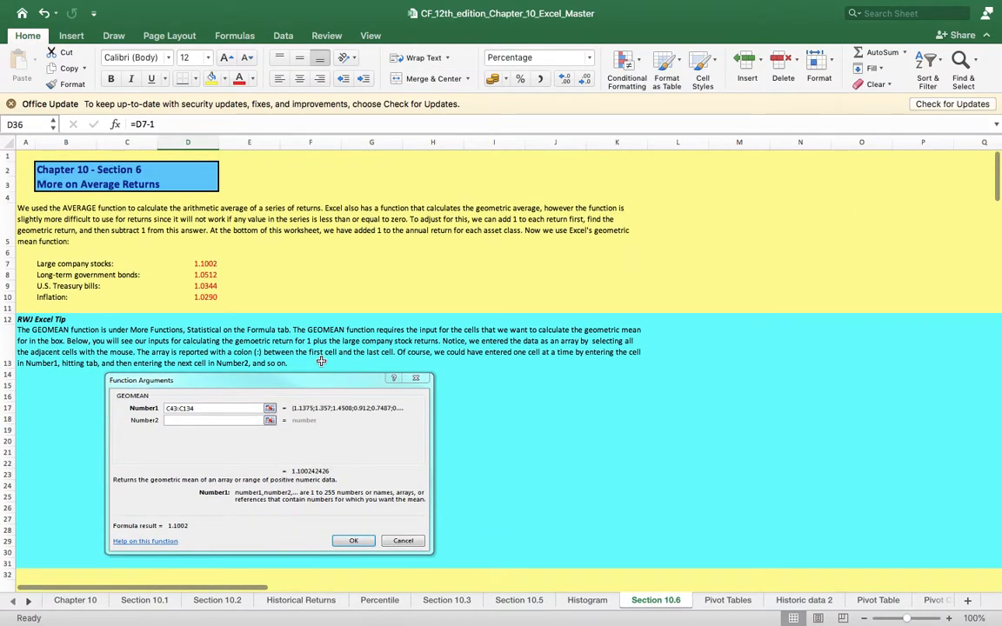
Re-enter the large company stocks' geometric mean in D7 as =GEOMEAN(C43:C134)
click(195, 263)
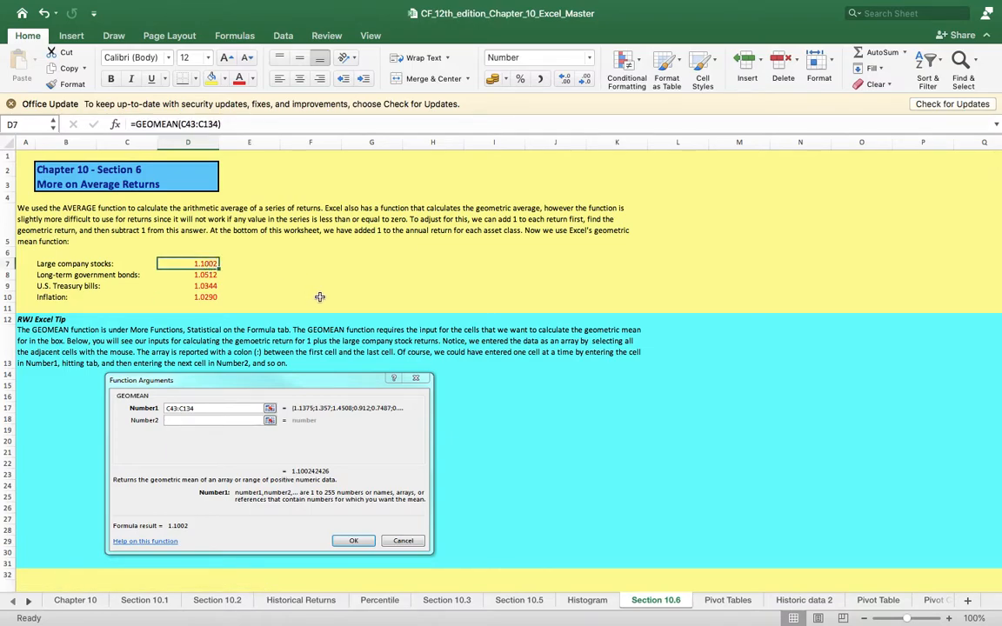
text(=)
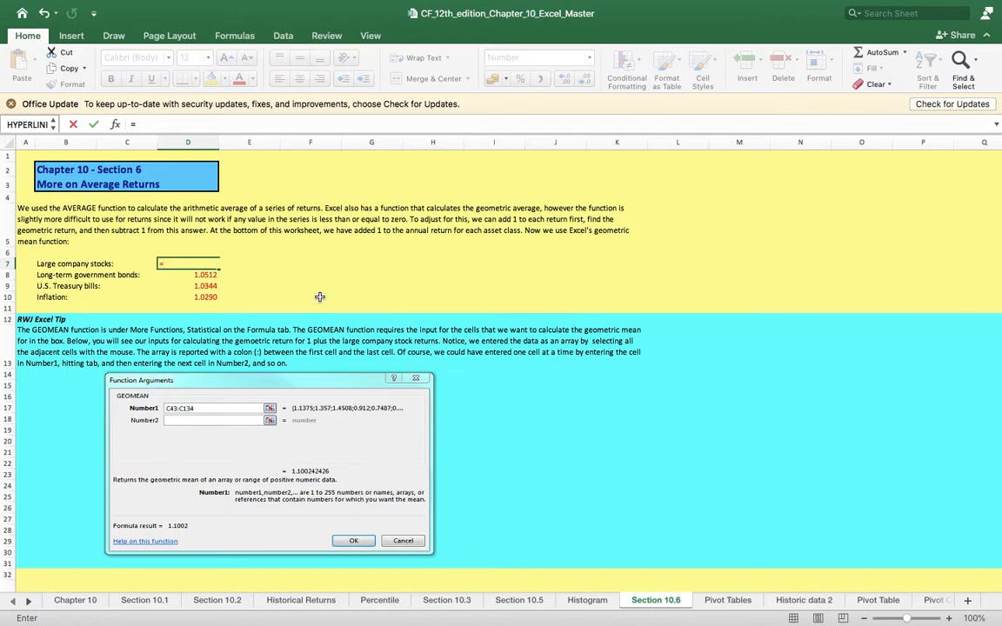
text(GEO)
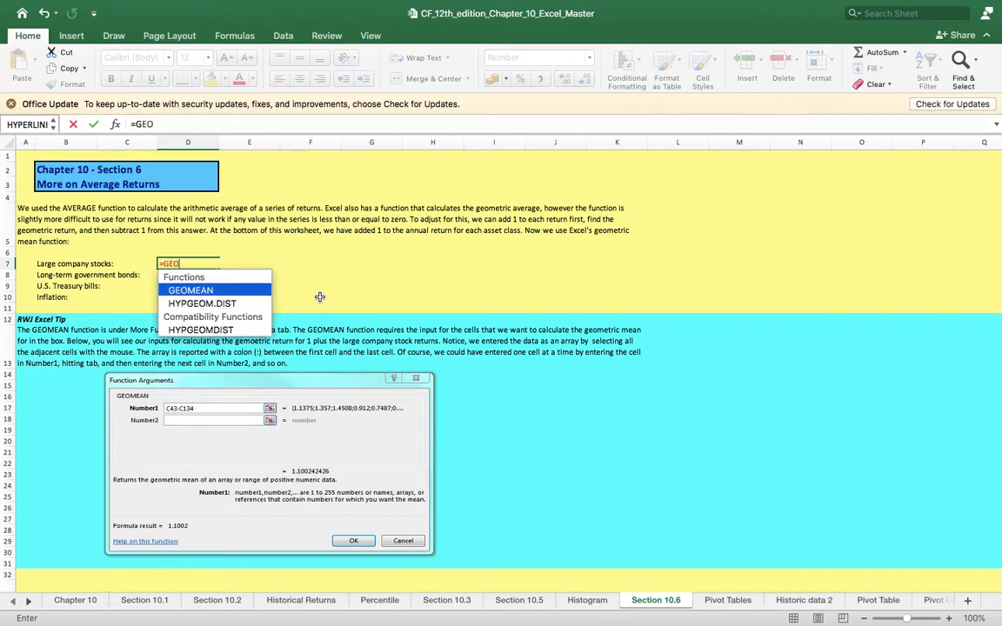
double_click(188, 289)
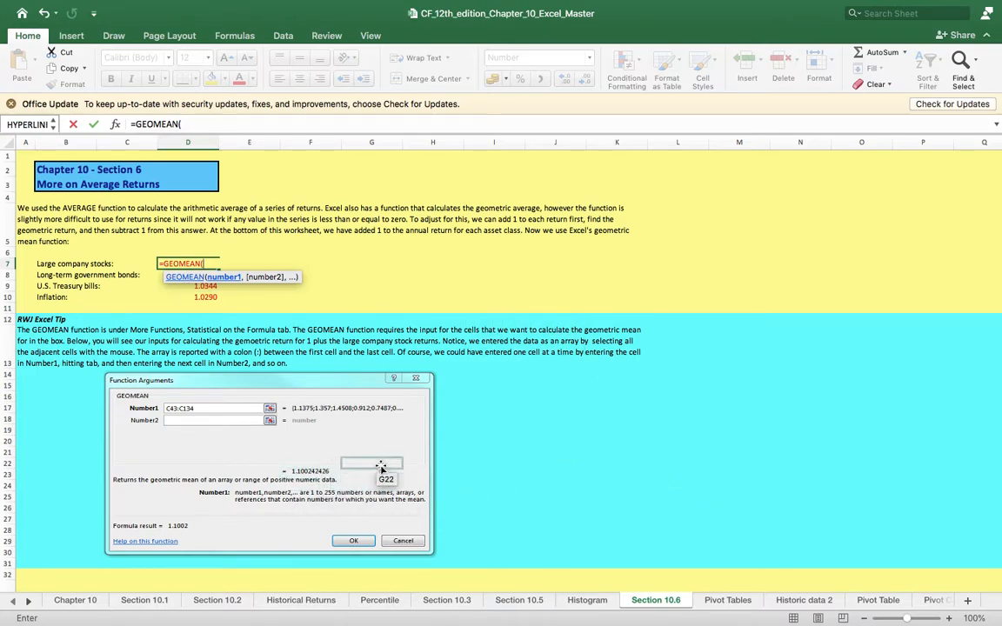
scroll(380, 470, down, 5)
scroll(380, 468, down, 15)
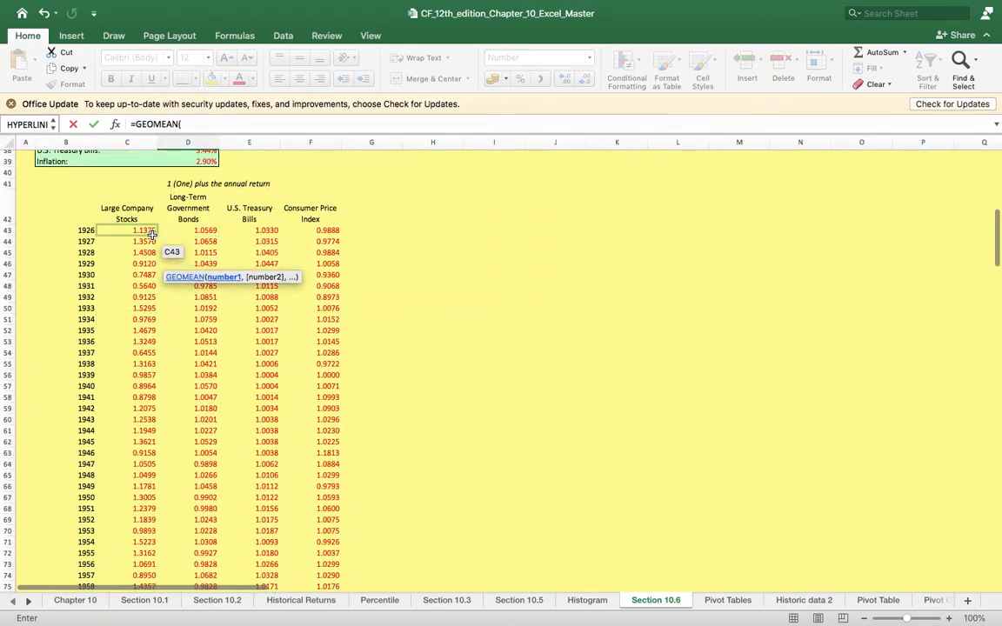
drag(150, 235, 131, 524)
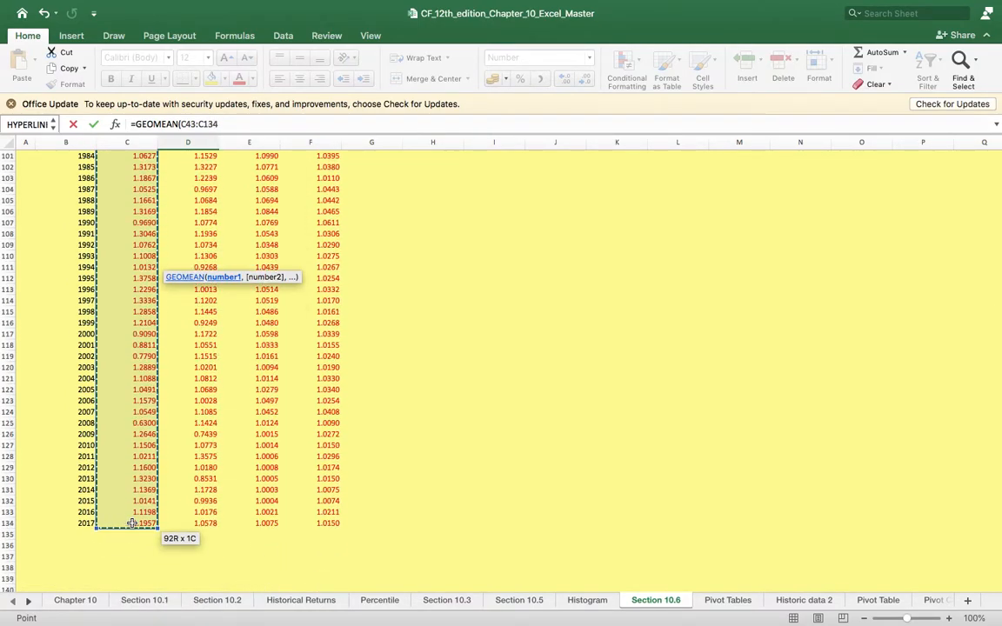
text())
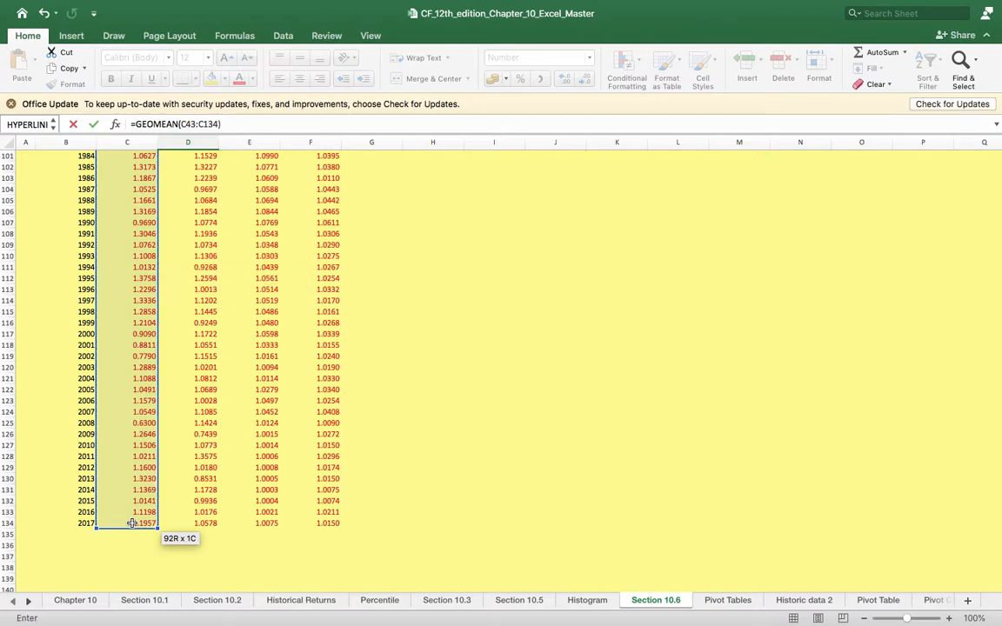
key(Return)
Clear the geometric means for long-term government bonds, U.S. Treasury bills and inflation in D8:D10
scroll(177, 402, up, 5)
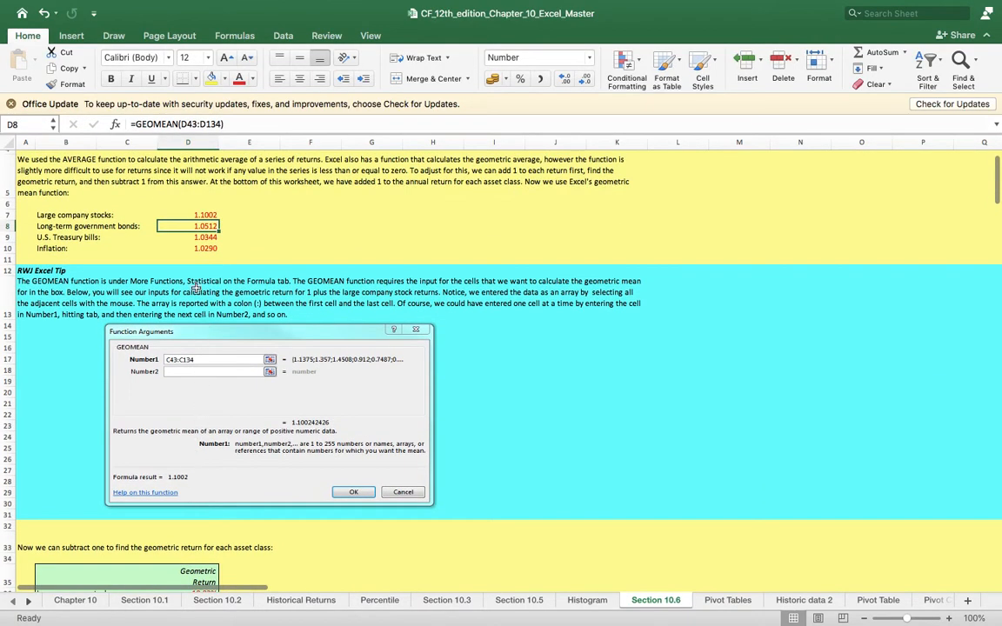
drag(189, 226, 190, 249)
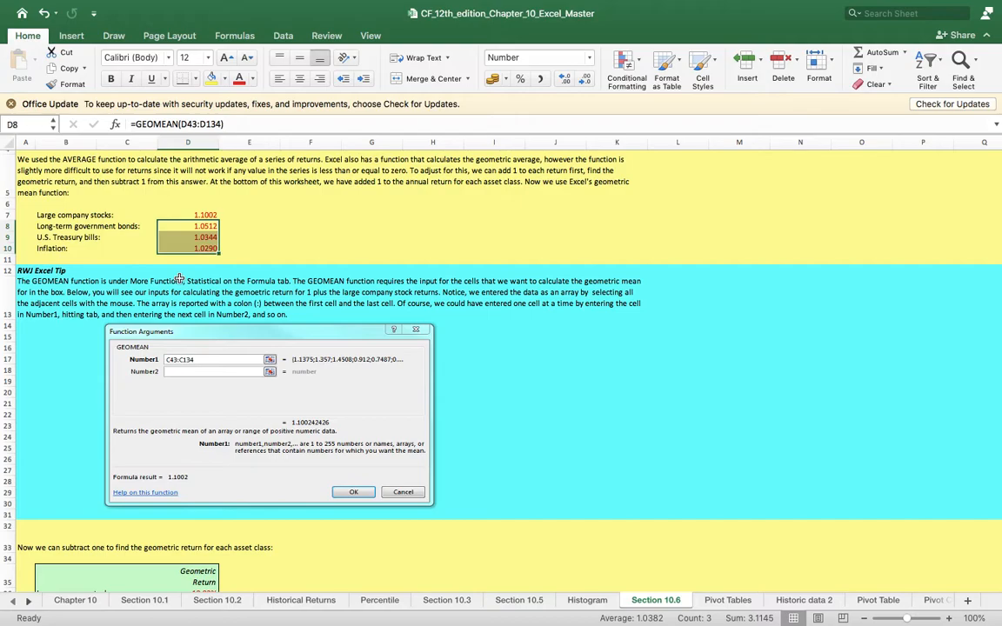
key(super+z)
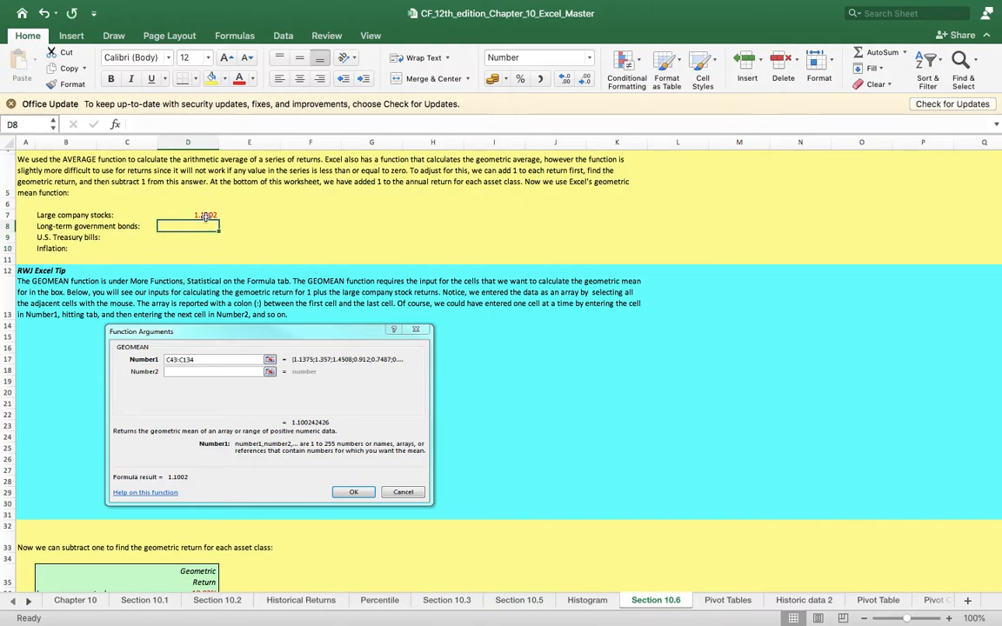
Enter the long-term government bonds' geometric mean in D8 as =GEOMEAN(D43:D134)
text(=)
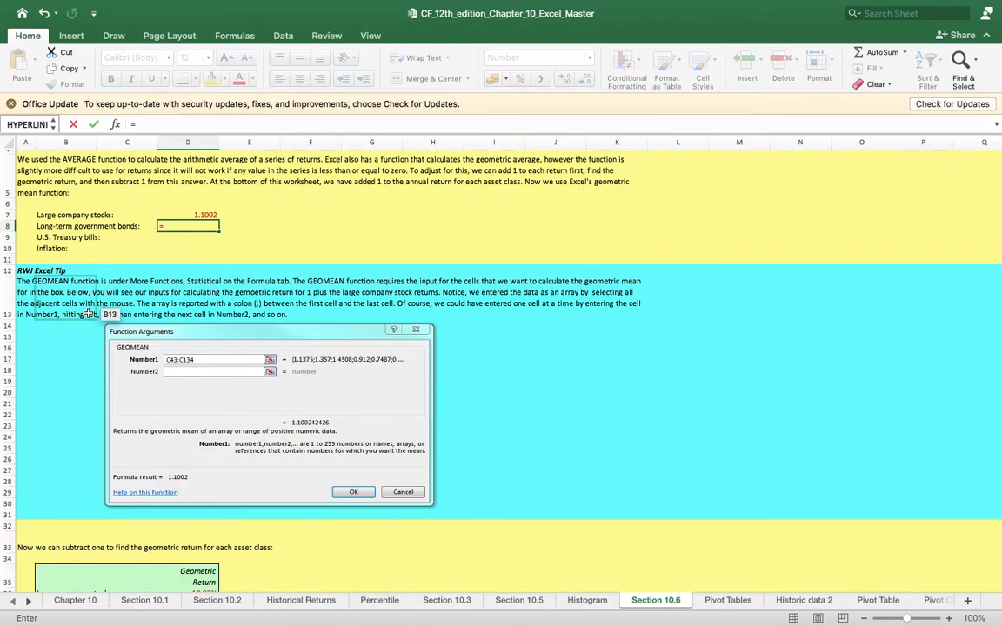
text(GEOM)
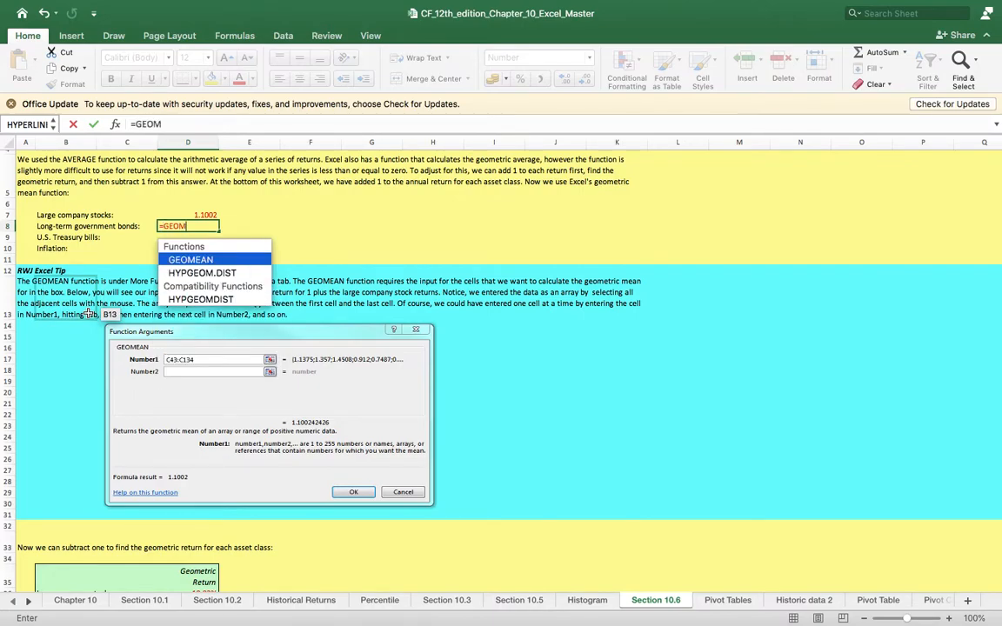
text(EAN)
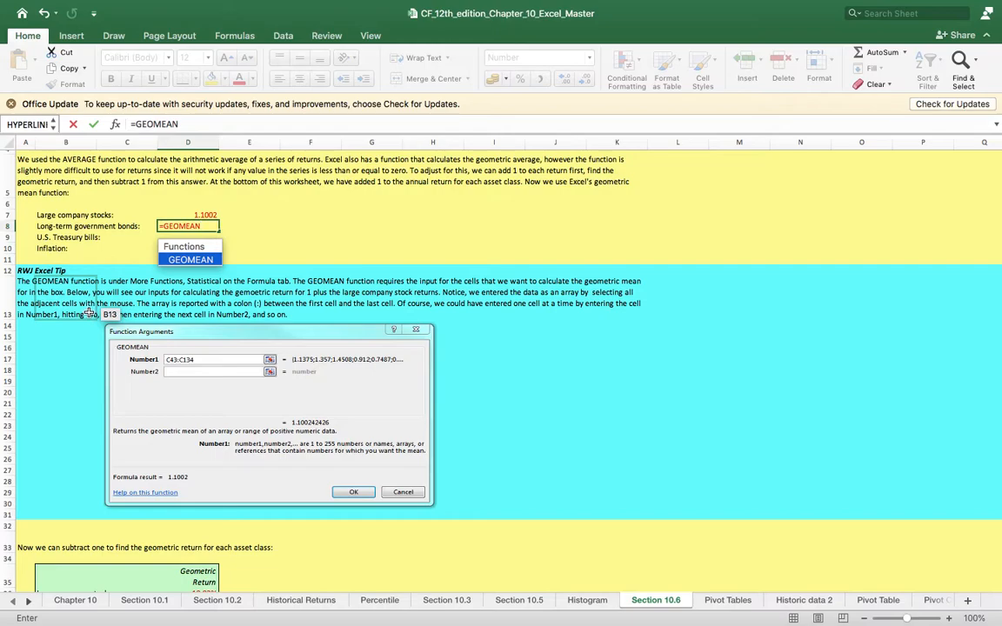
double_click(191, 260)
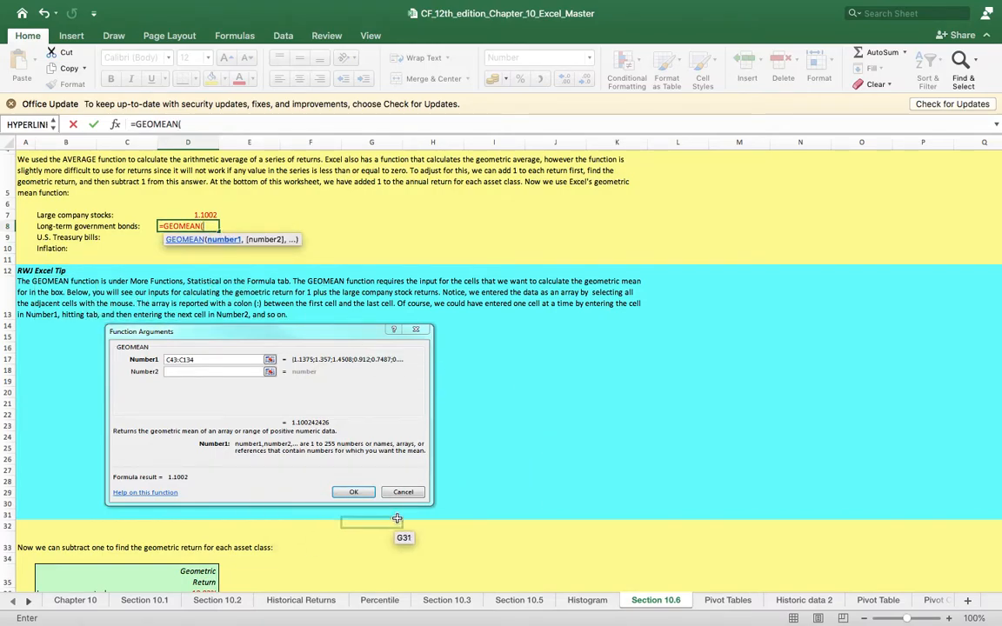
scroll(314, 412, up, 2)
scroll(317, 475, down, 10)
scroll(317, 476, down, 4)
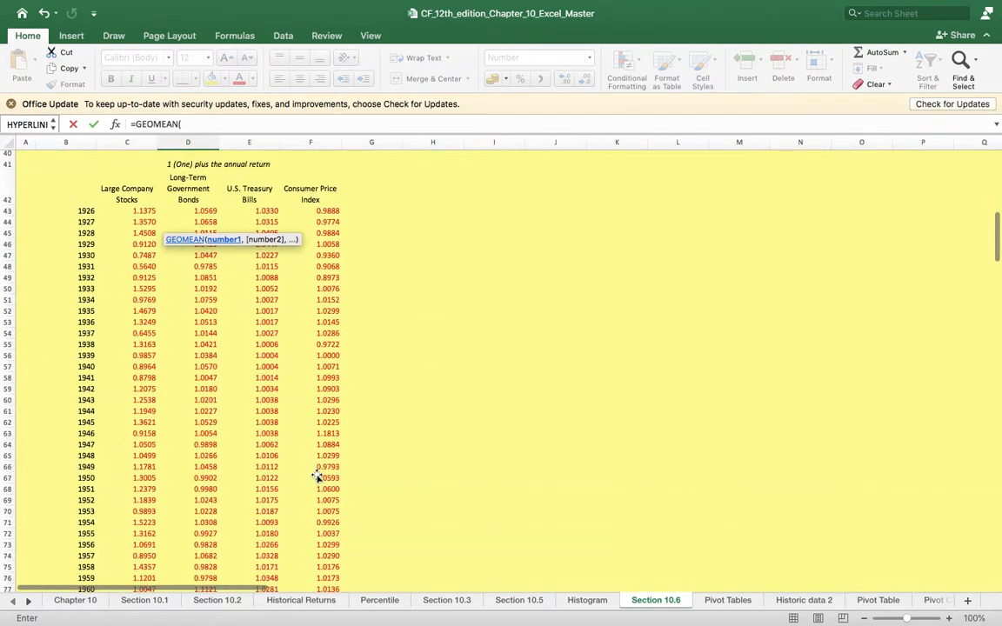
drag(202, 211, 199, 513)
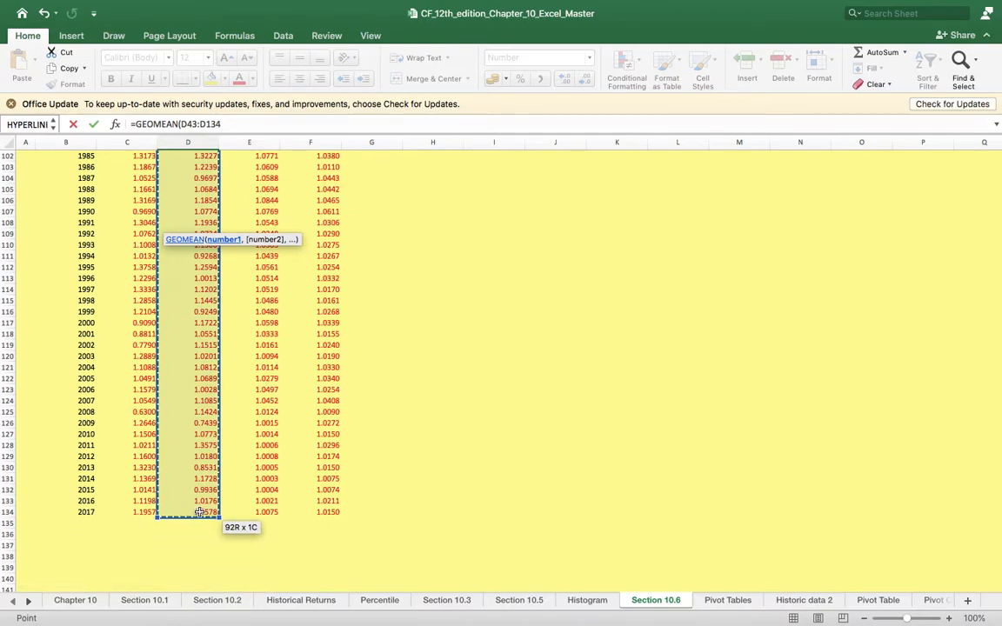
key(Return)
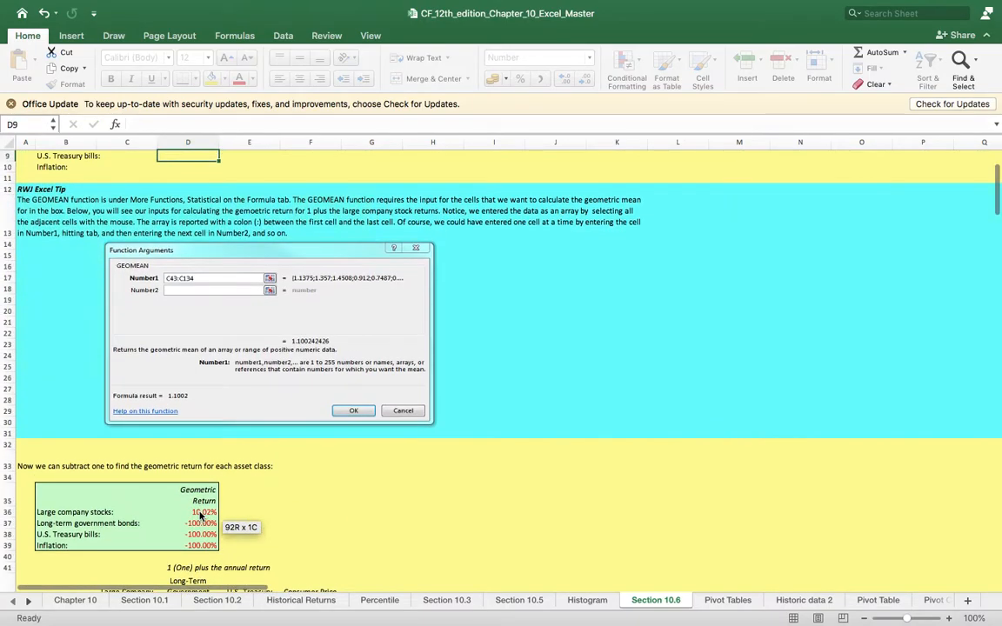
Enter the U.S. Treasury bills' geometric mean in D9 as =GEOMEAN(E43:E134)
text(=)
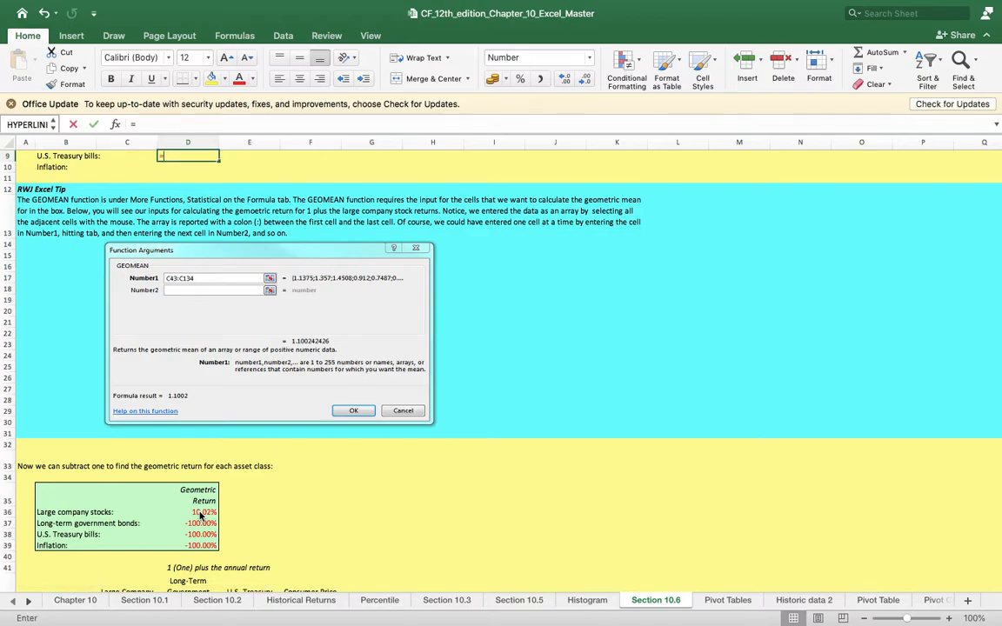
scroll(387, 556, down, 8)
scroll(387, 556, up, 6)
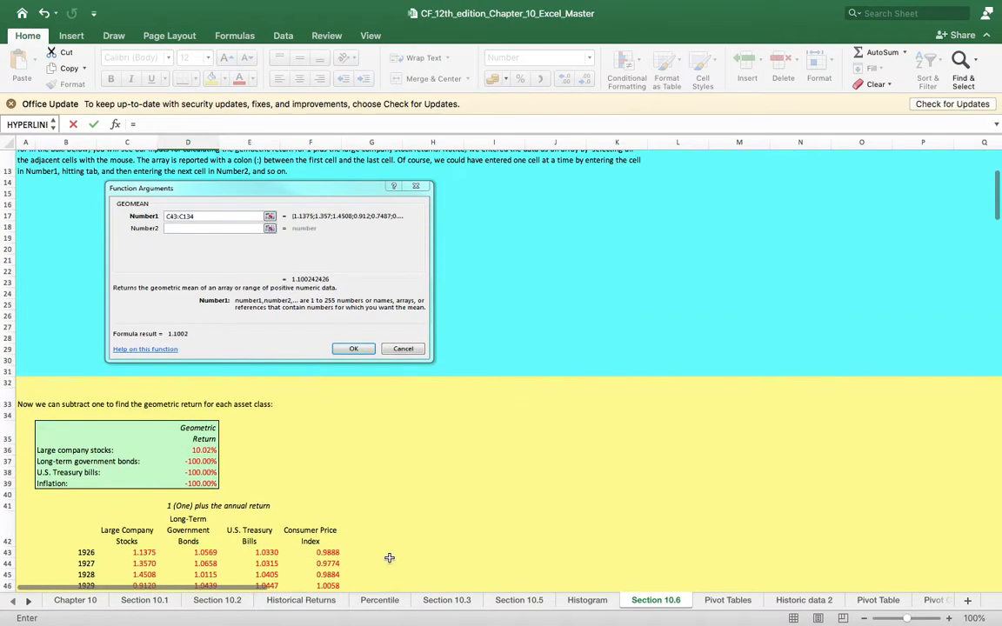
text(GE)
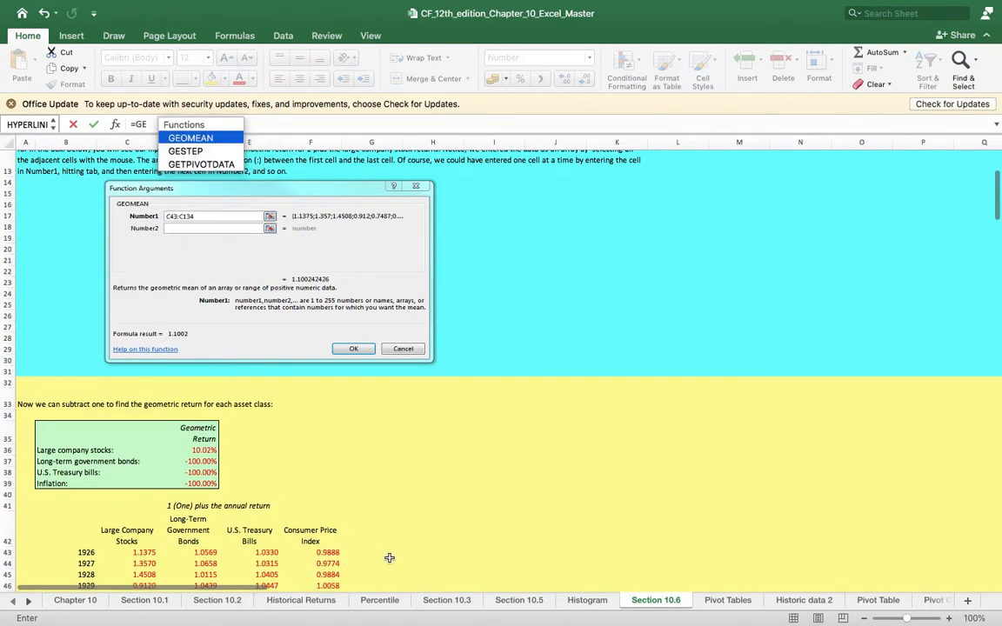
double_click(196, 139)
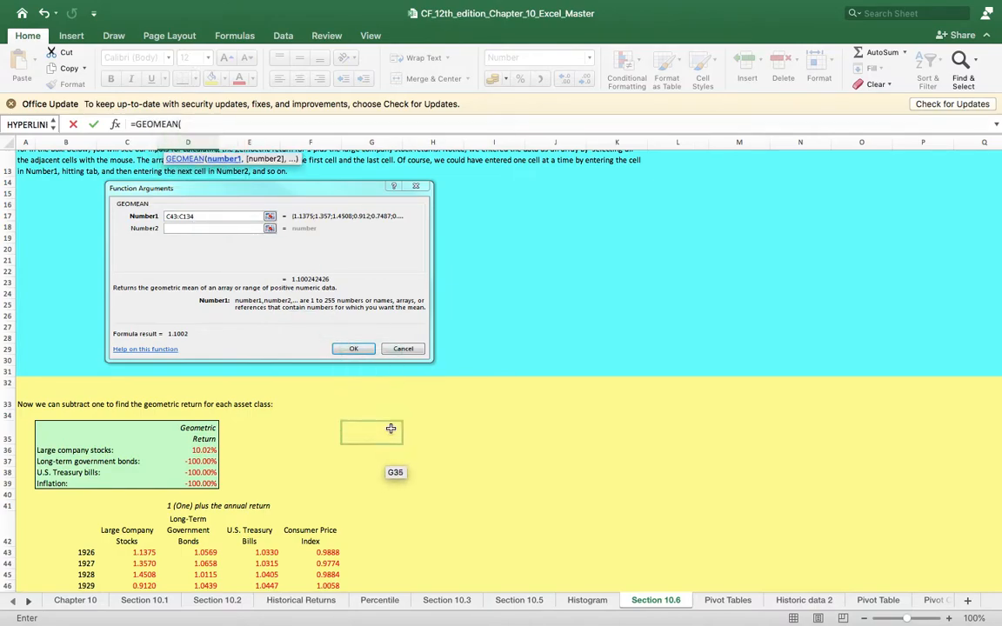
scroll(391, 443, down, 3)
scroll(261, 426, down, 3)
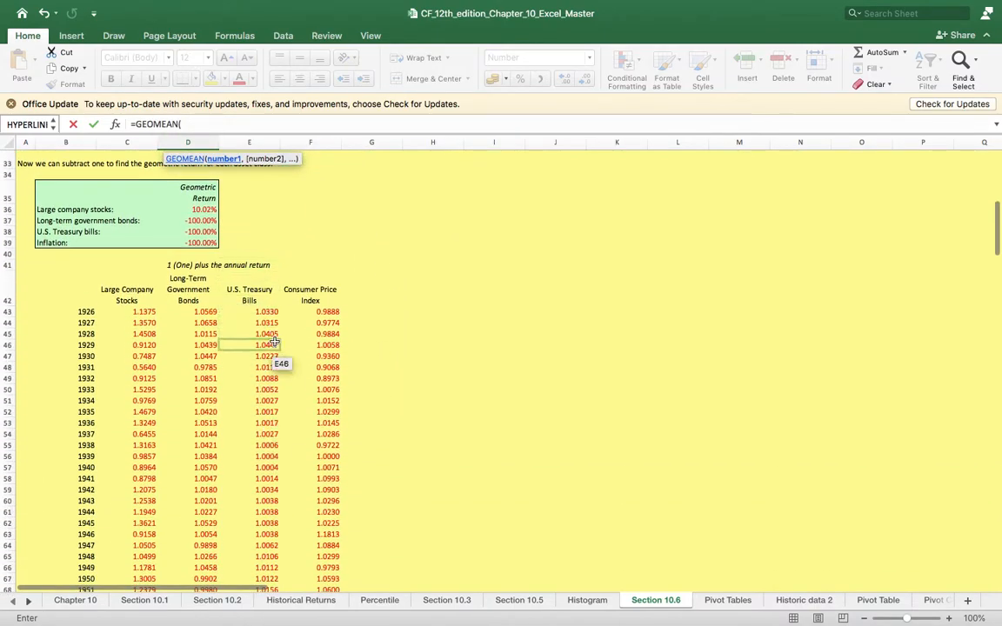
drag(267, 317, 269, 533)
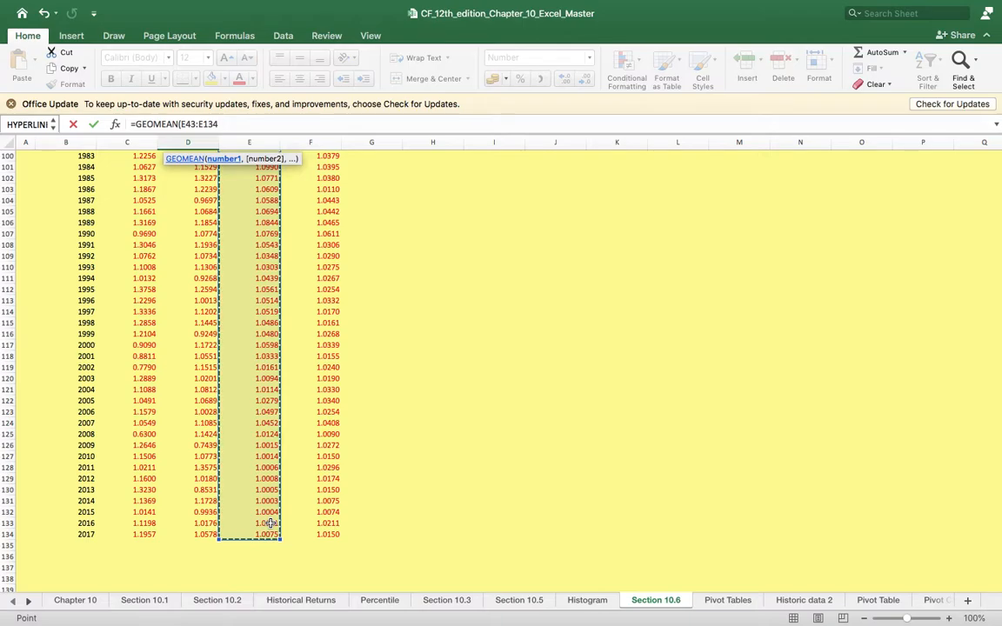
text())
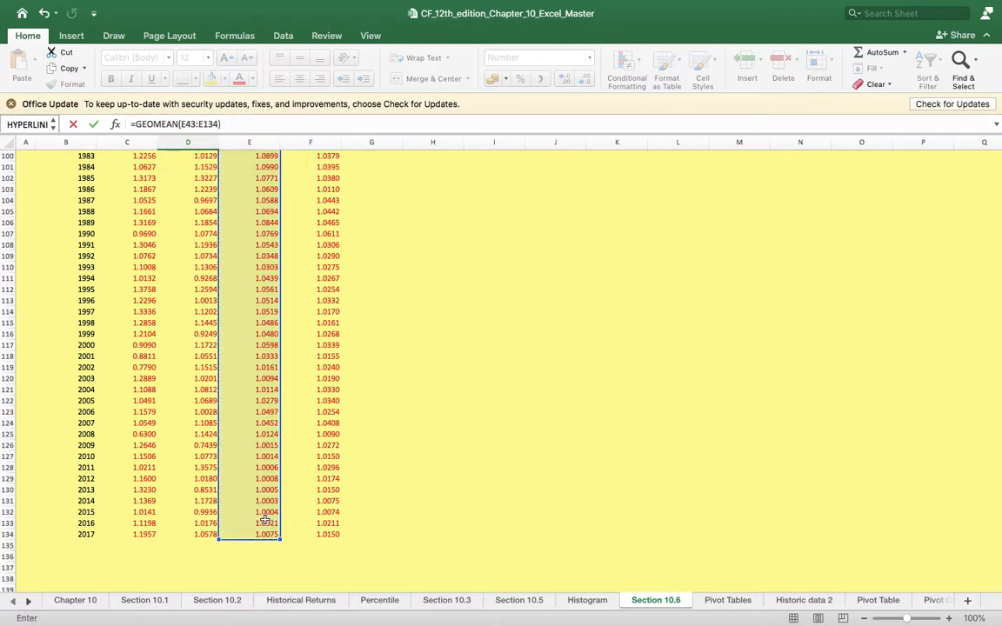
key(Return)
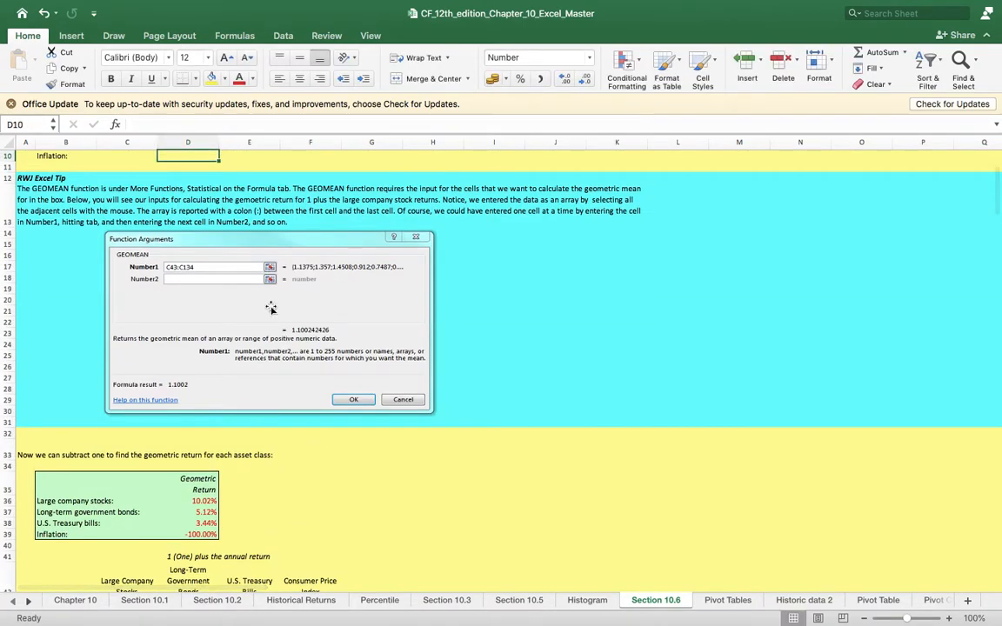
Enter the inflation geometric mean in D10 as =GEOMEAN(F43:F134), using the Consumer Price Index column
text(=)
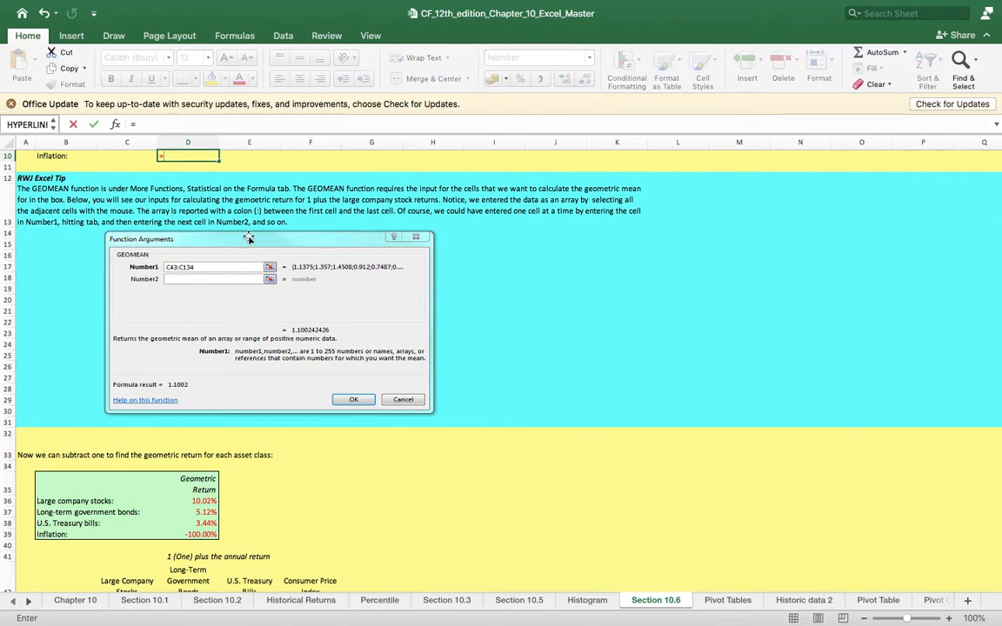
text(GEO)
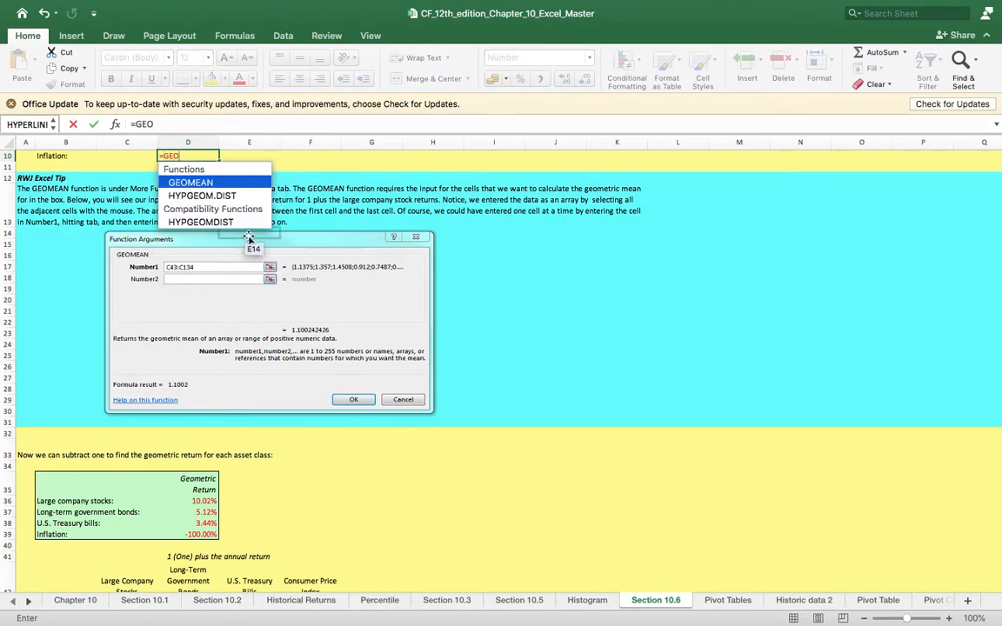
double_click(213, 186)
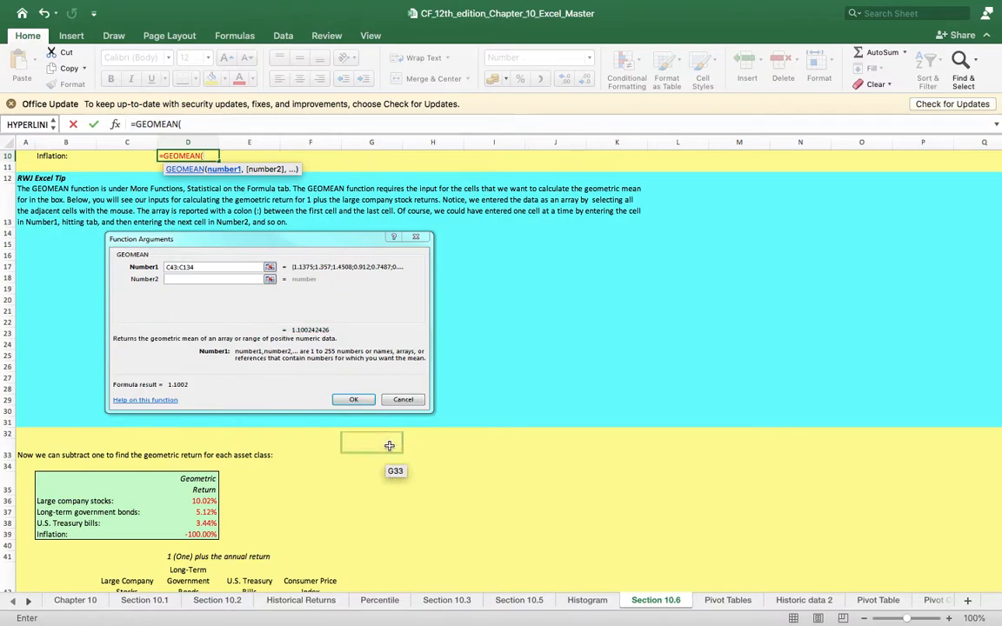
scroll(349, 383, down, 5)
drag(329, 359, 327, 546)
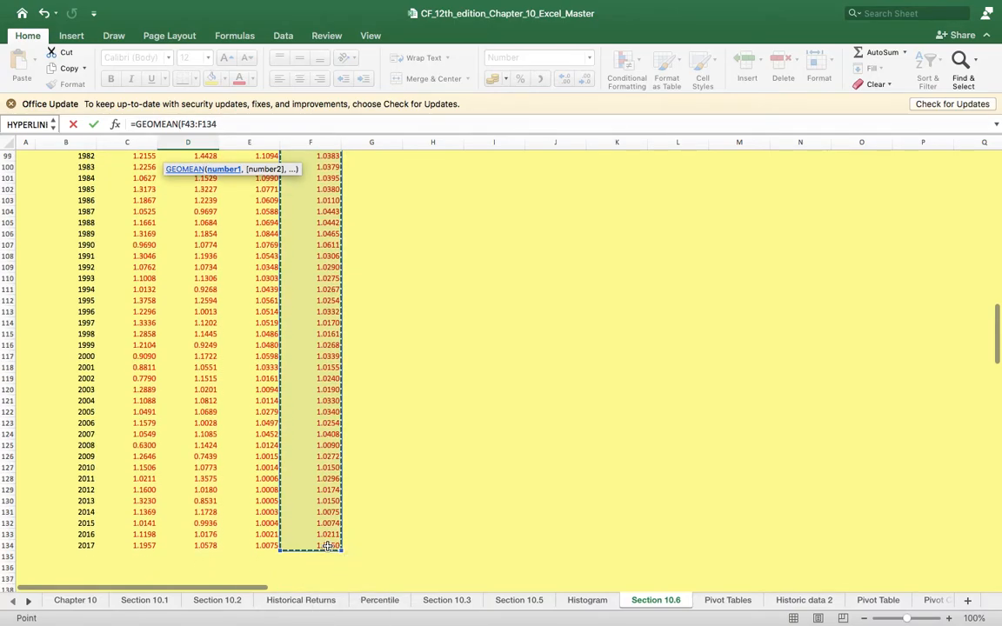
text())
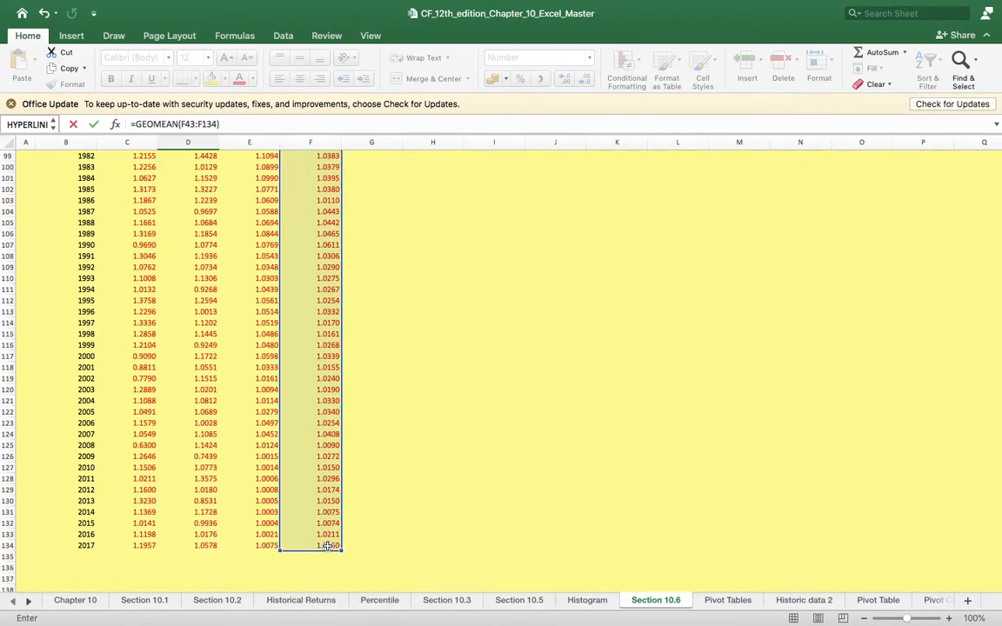
key(Return)
scroll(338, 551, down, 10)
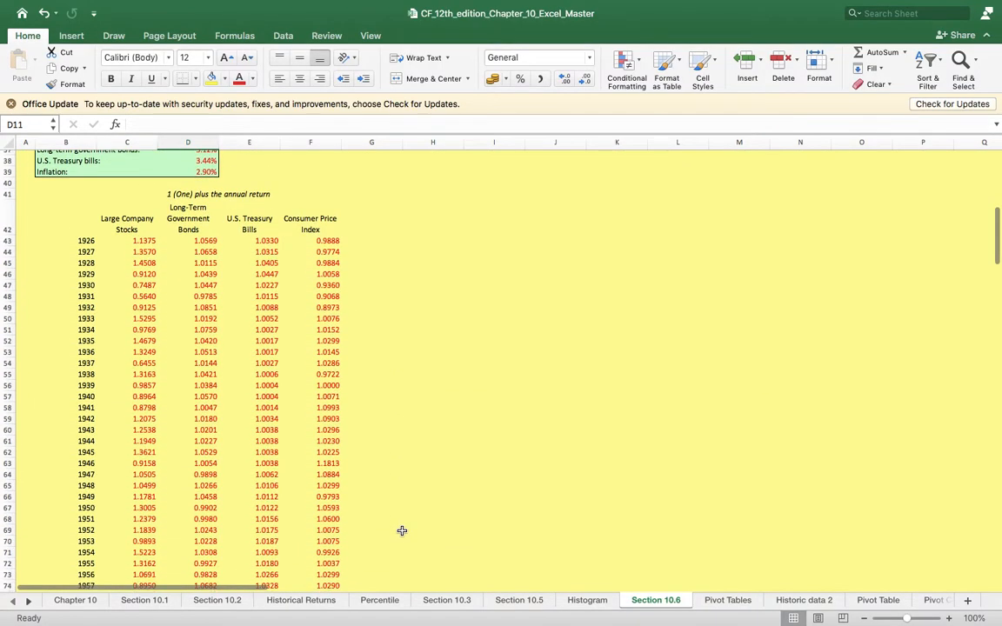
Calculate the large company stocks' geometric return in E7 as =D7-1
scroll(402, 531, down, 5)
scroll(401, 533, up, 15)
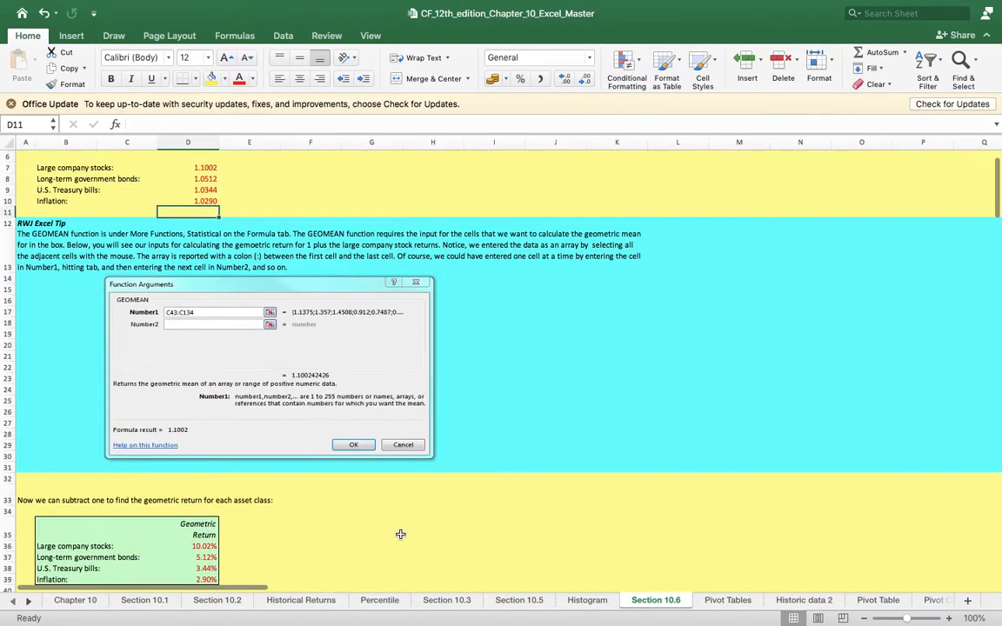
scroll(401, 534, up, 3)
click(213, 243)
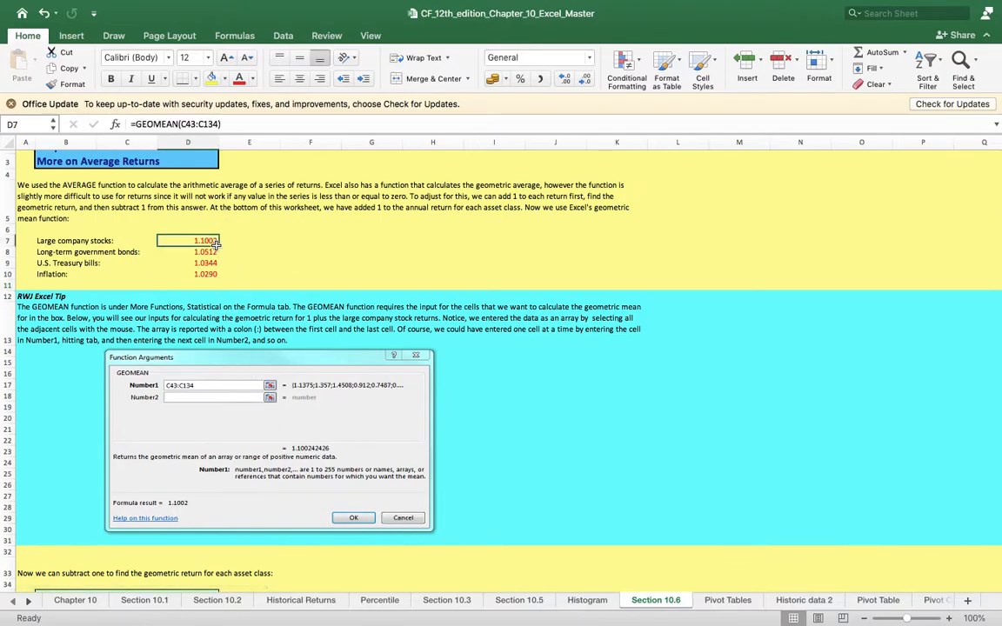
click(251, 242)
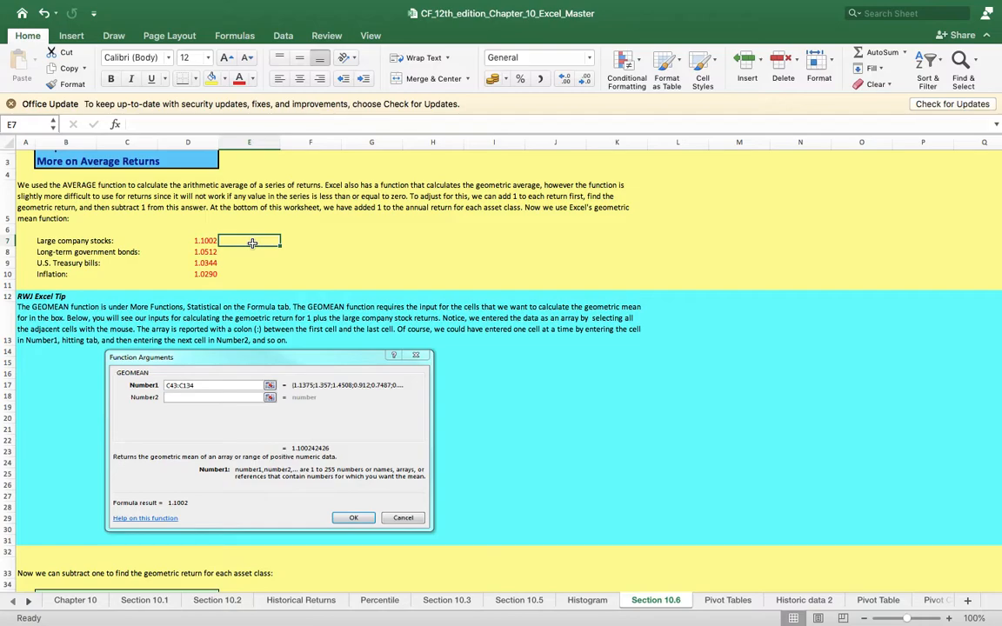
text(=)
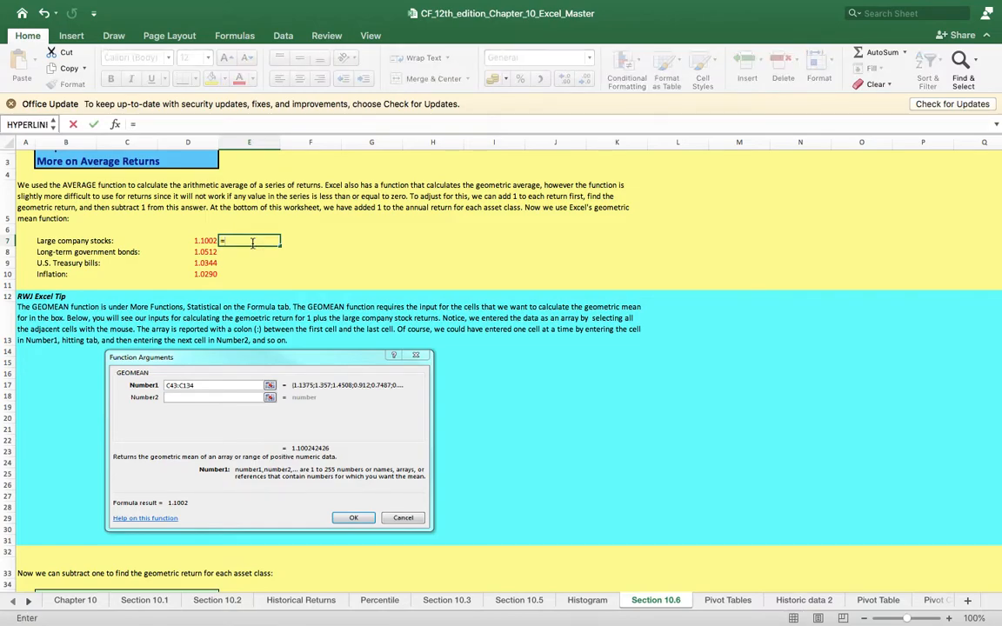
click(199, 241)
text(-1)
key(Return)
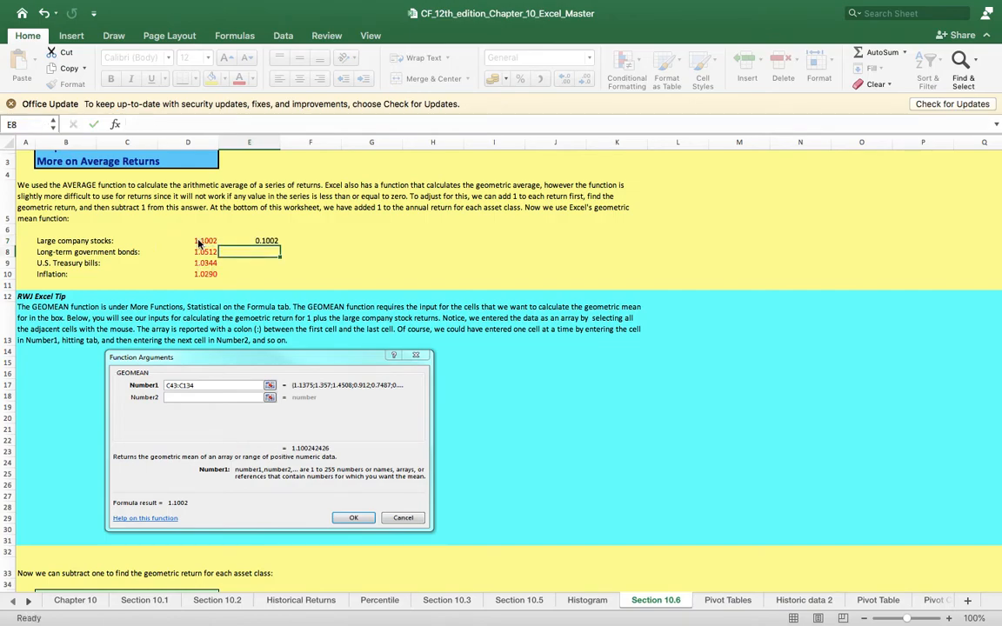
Fill the E7 formula down through E10 for long-term government bonds, U.S. Treasury bills and inflation
click(259, 242)
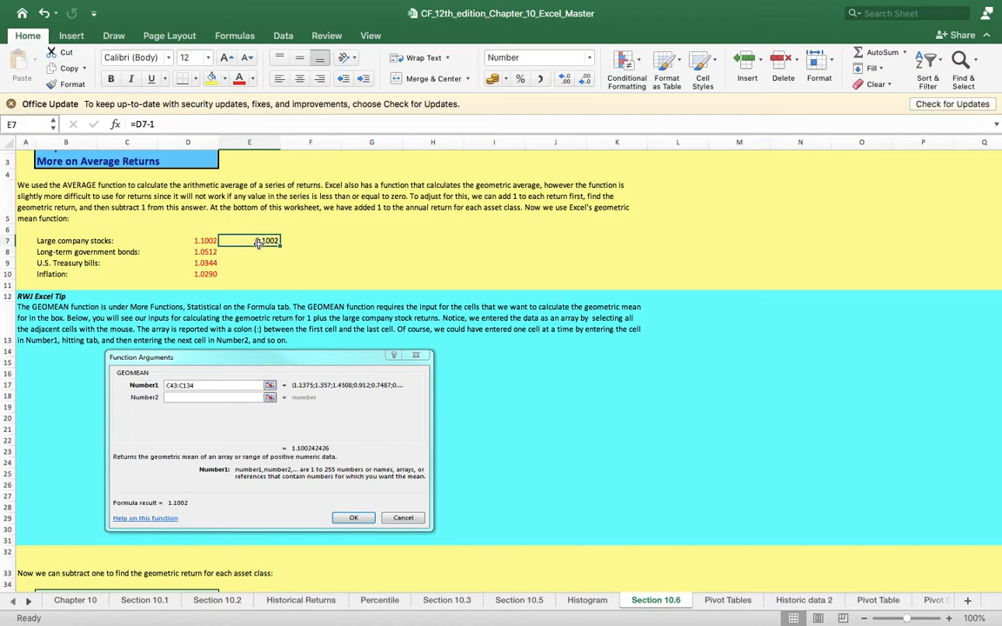
key(shift+Down)
key(shift+Down)
key(shift+Down)
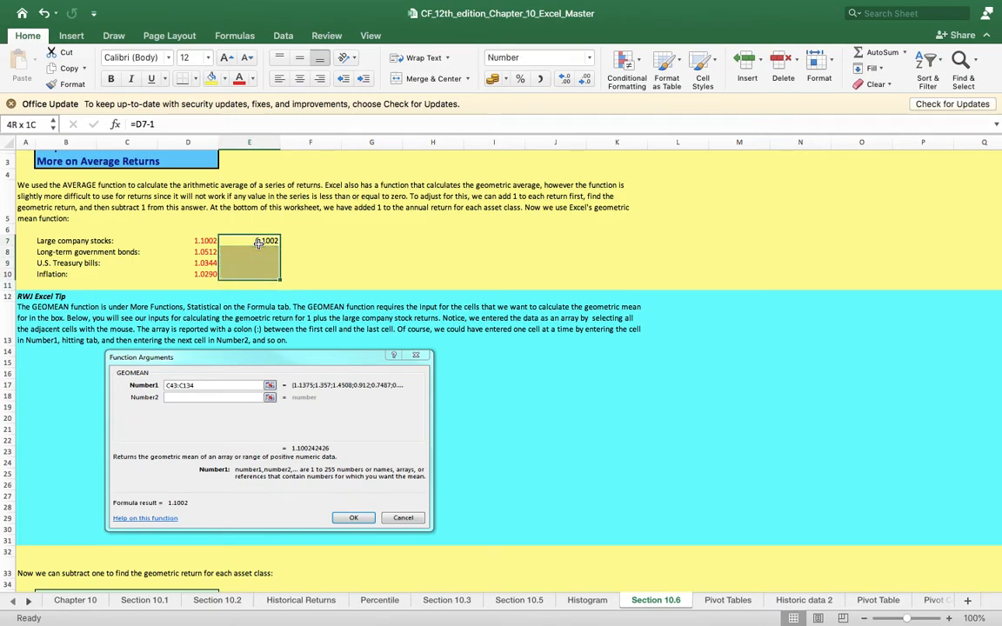
key(ctrl+d)
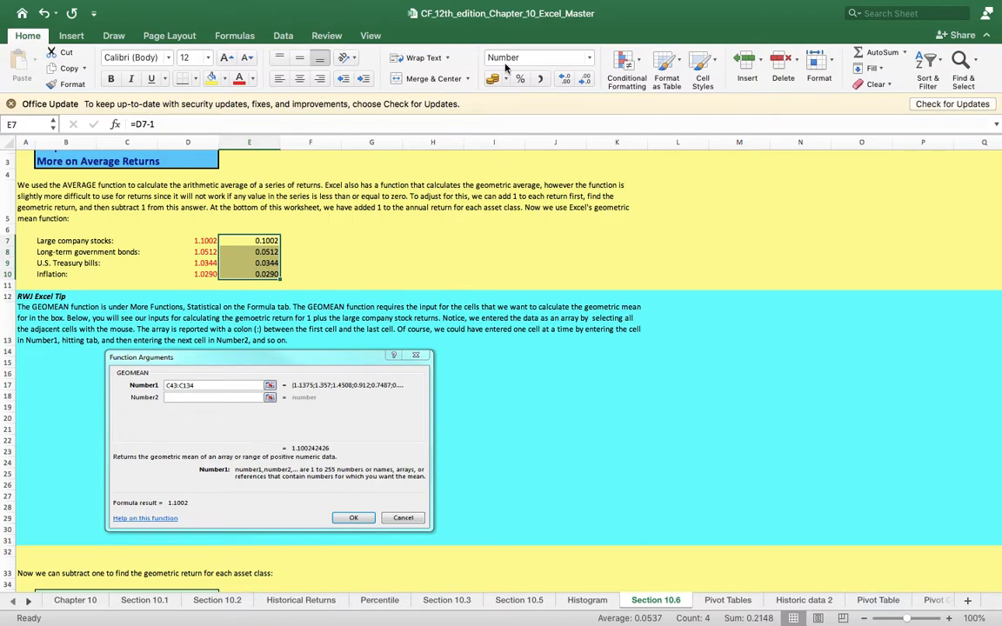
Format the geometric returns in E7:E10 as Percentage with a red font
click(586, 61)
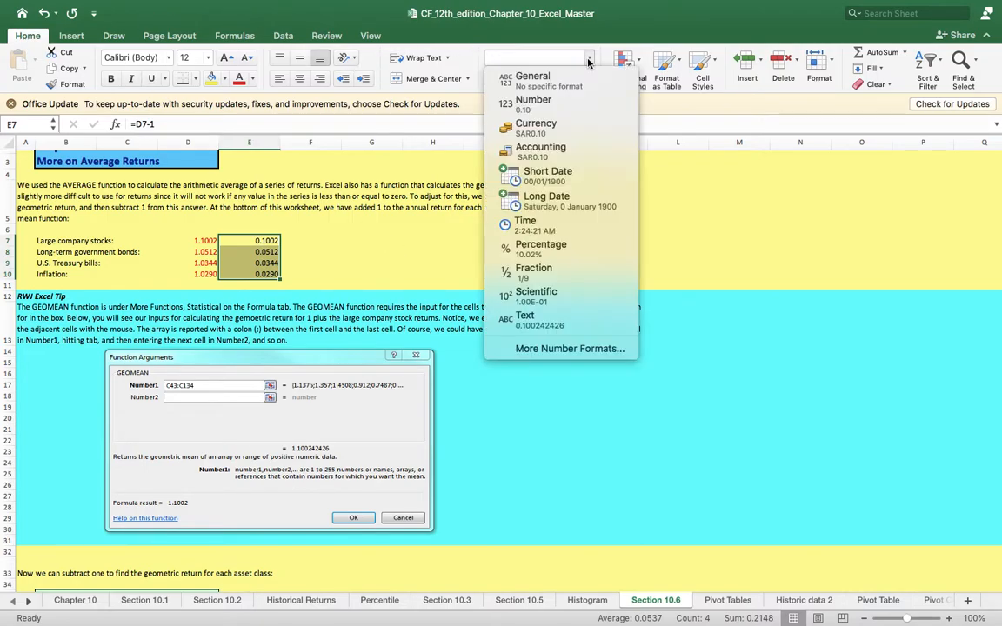
click(551, 251)
click(344, 249)
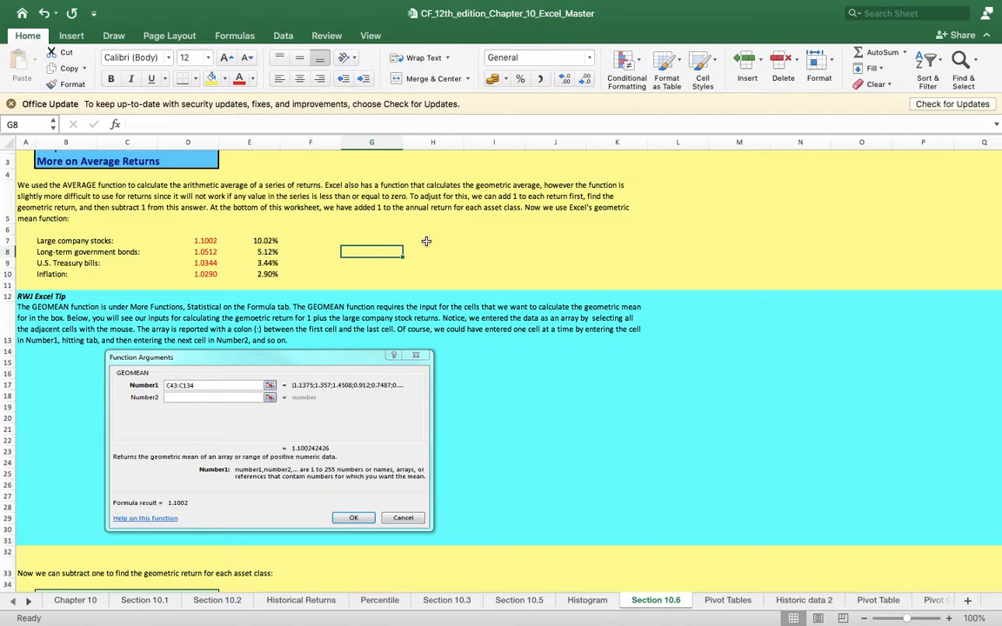
drag(268, 242, 267, 274)
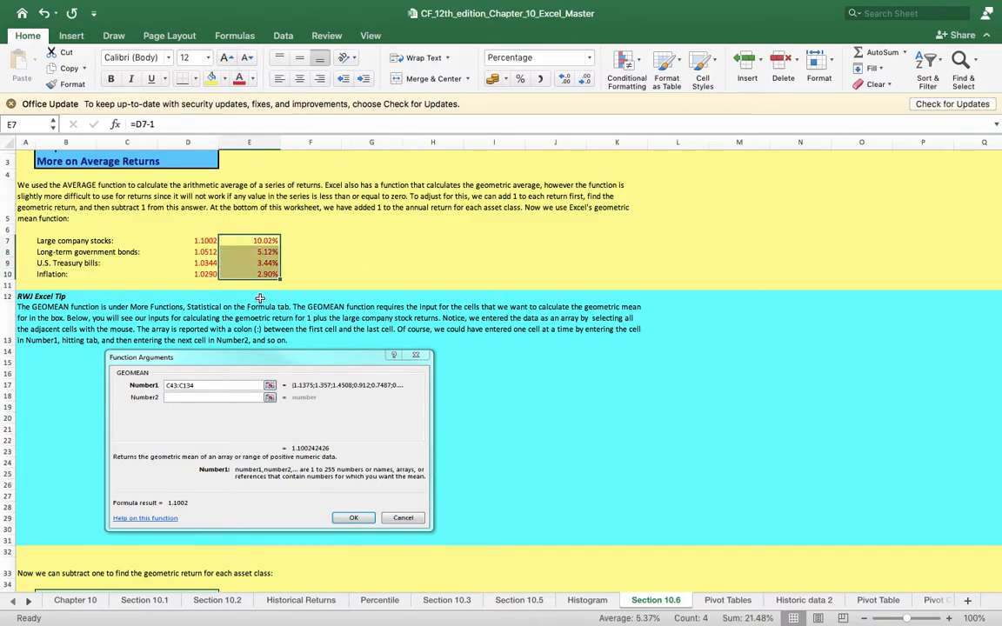
Review the return formulas in E8:E10 against the Geometric Return table in D36:D39 and the yearly one-plus-return data from row 43 down
click(264, 251)
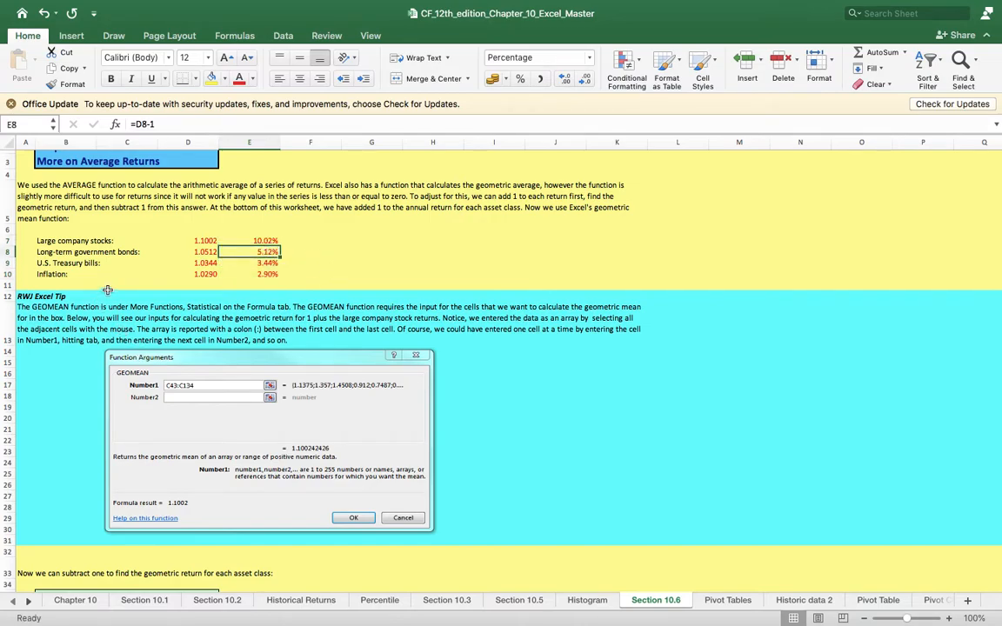
click(254, 264)
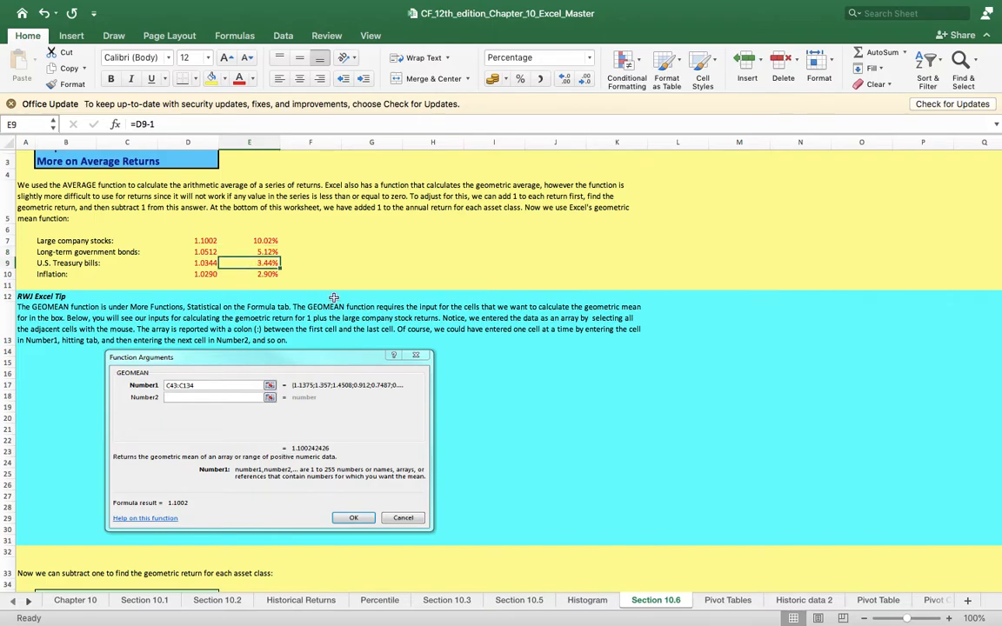
click(265, 275)
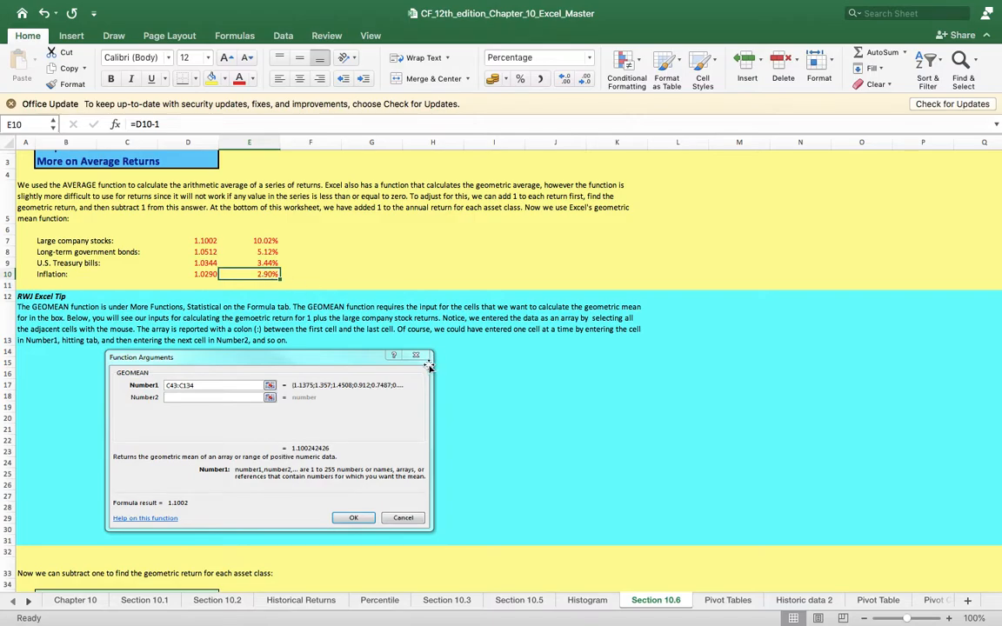
scroll(428, 367, down, 1)
scroll(429, 367, down, 10)
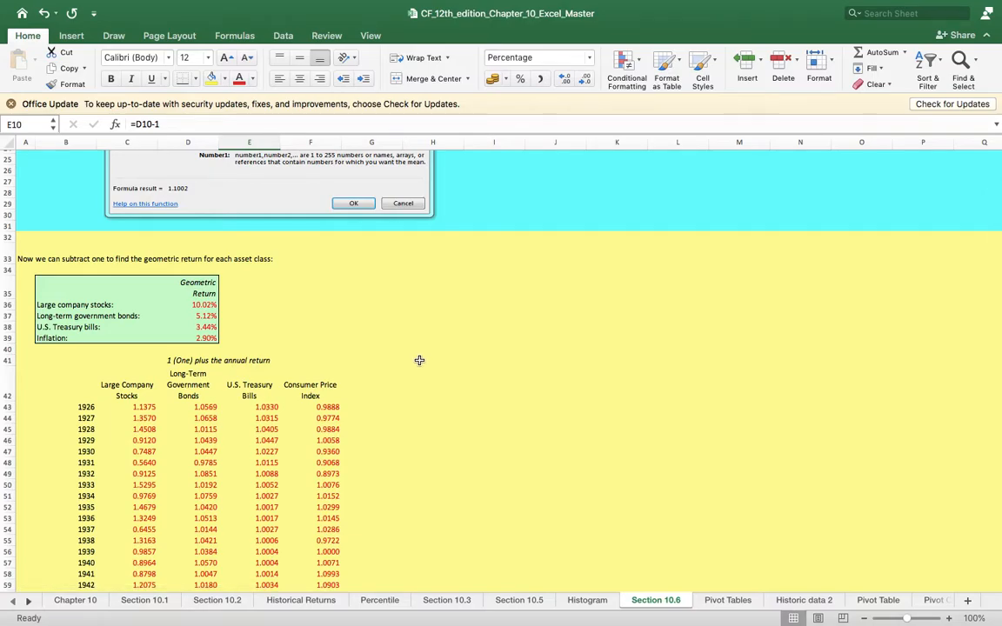
click(371, 385)
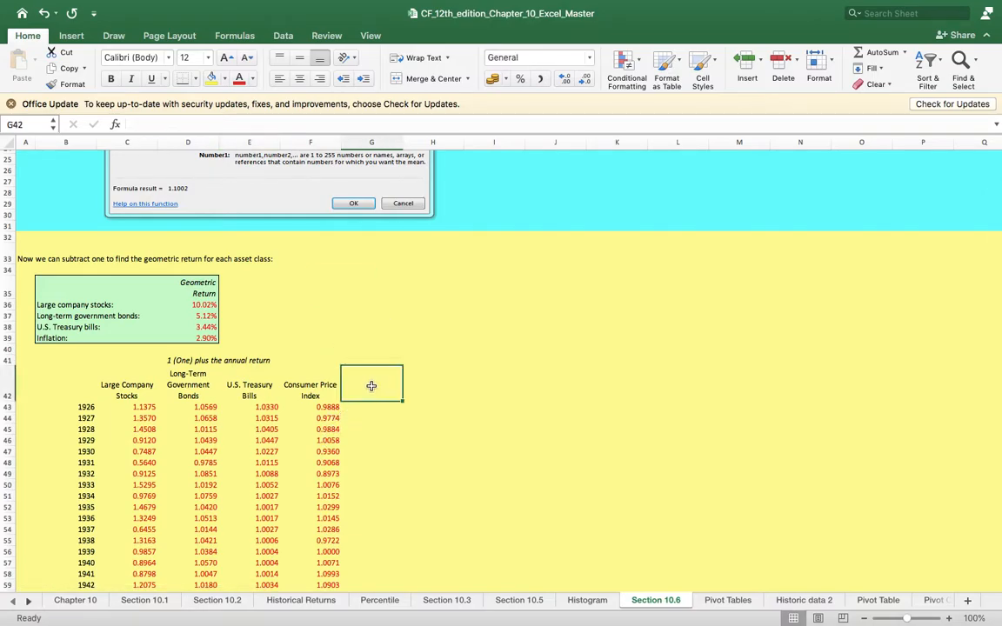
click(438, 385)
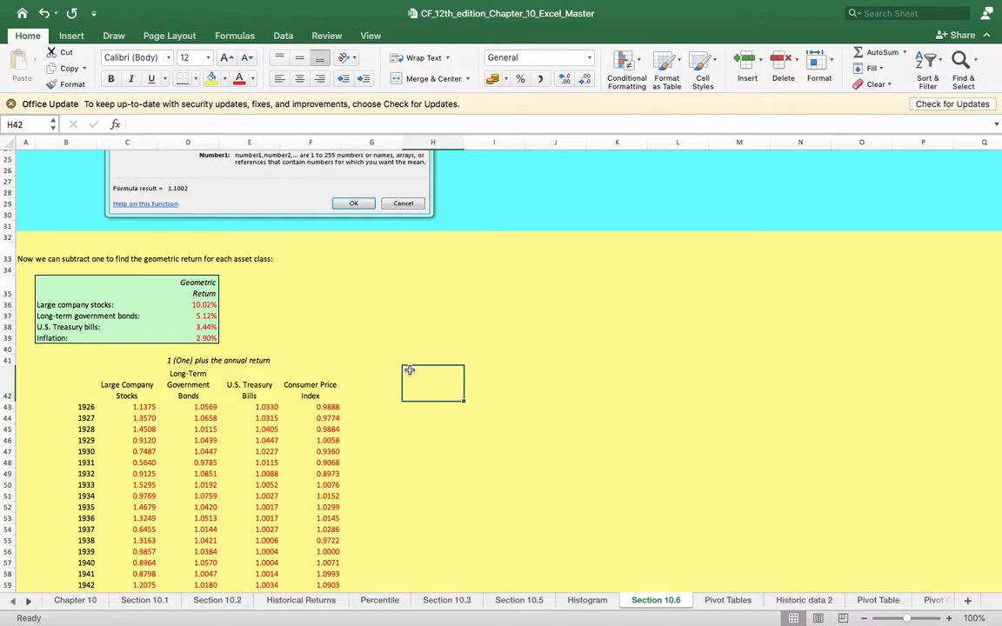
scroll(410, 360, up, 5)
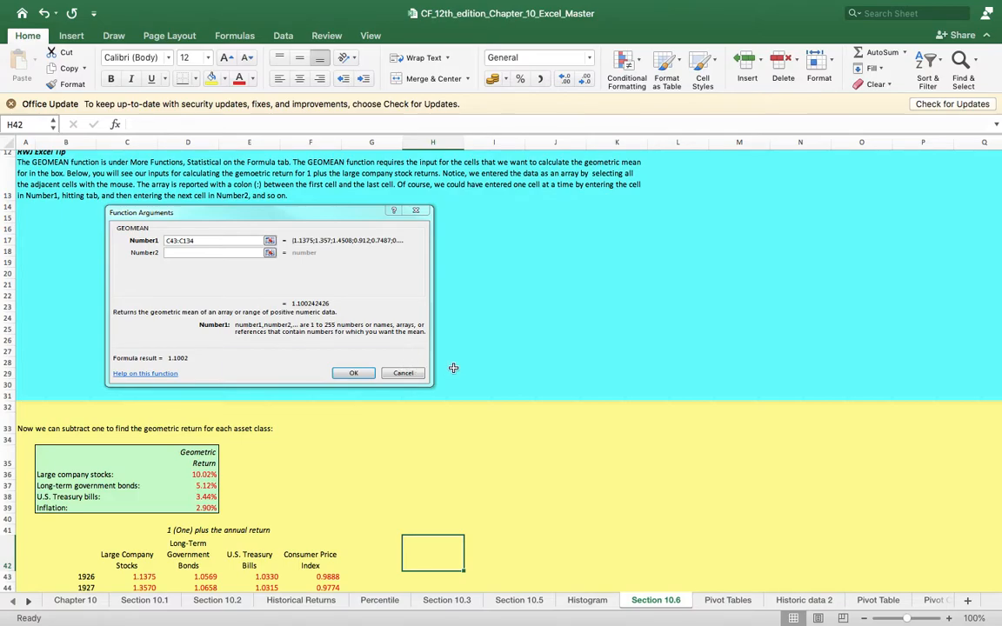
scroll(451, 368, down, 5)
scroll(451, 368, down, 20)
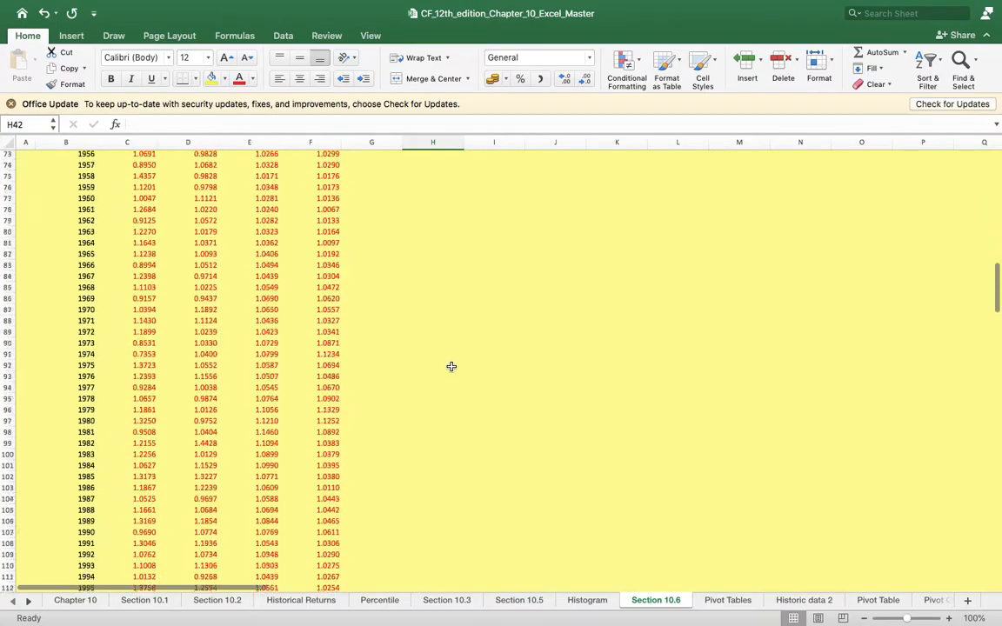
scroll(449, 365, up, 20)
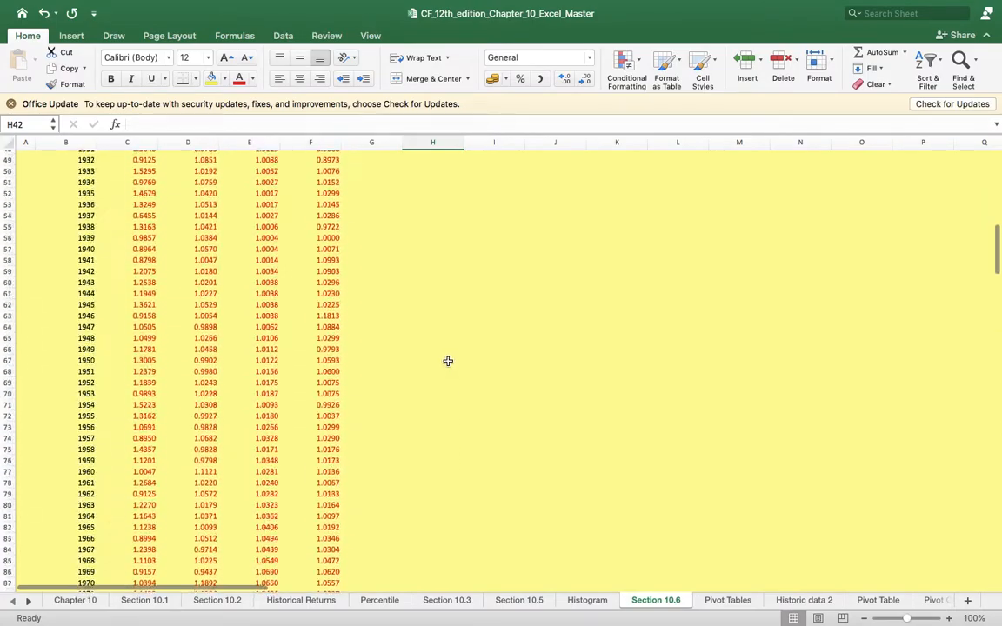
click(212, 406)
click(213, 417)
click(215, 430)
click(188, 451)
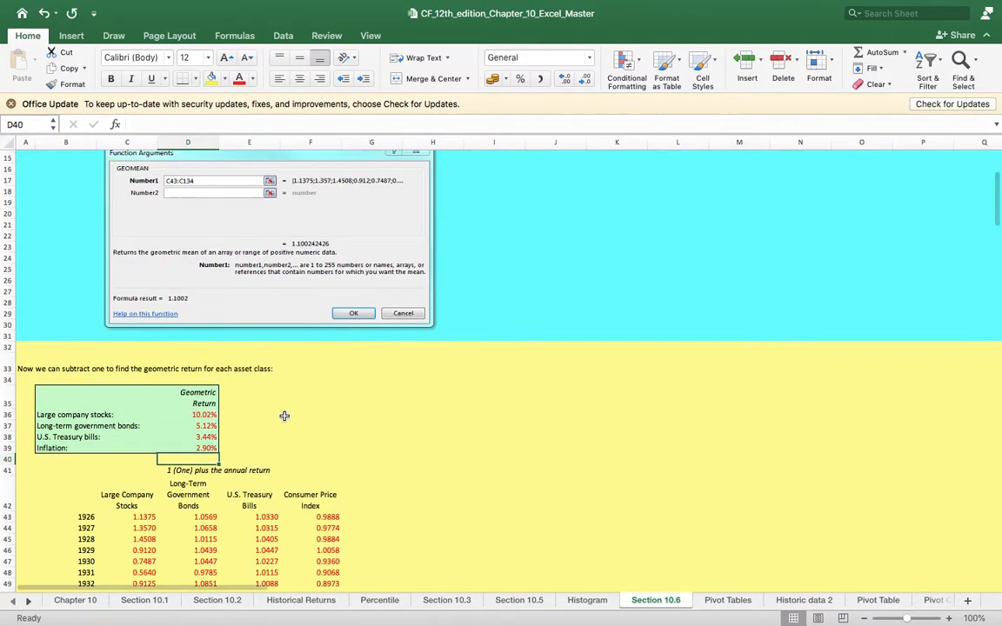
scroll(284, 414, up, 4)
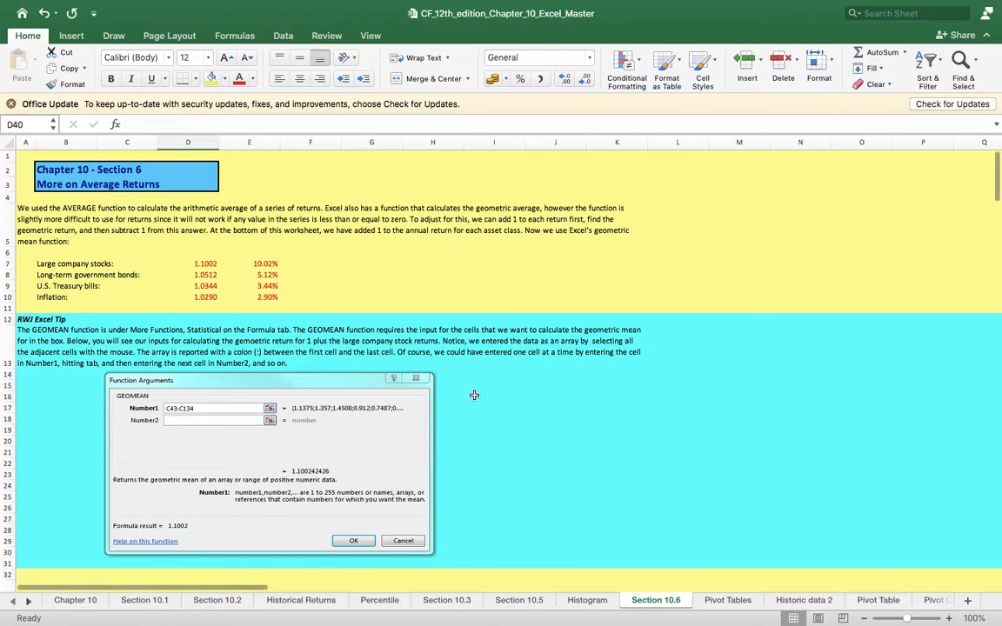
mouse_move(70, 12)
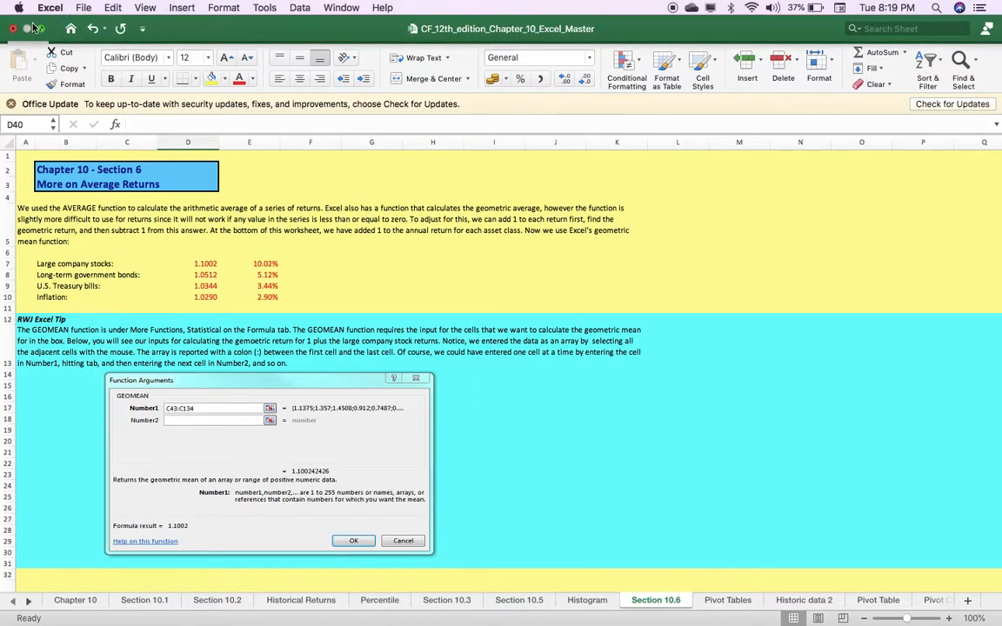